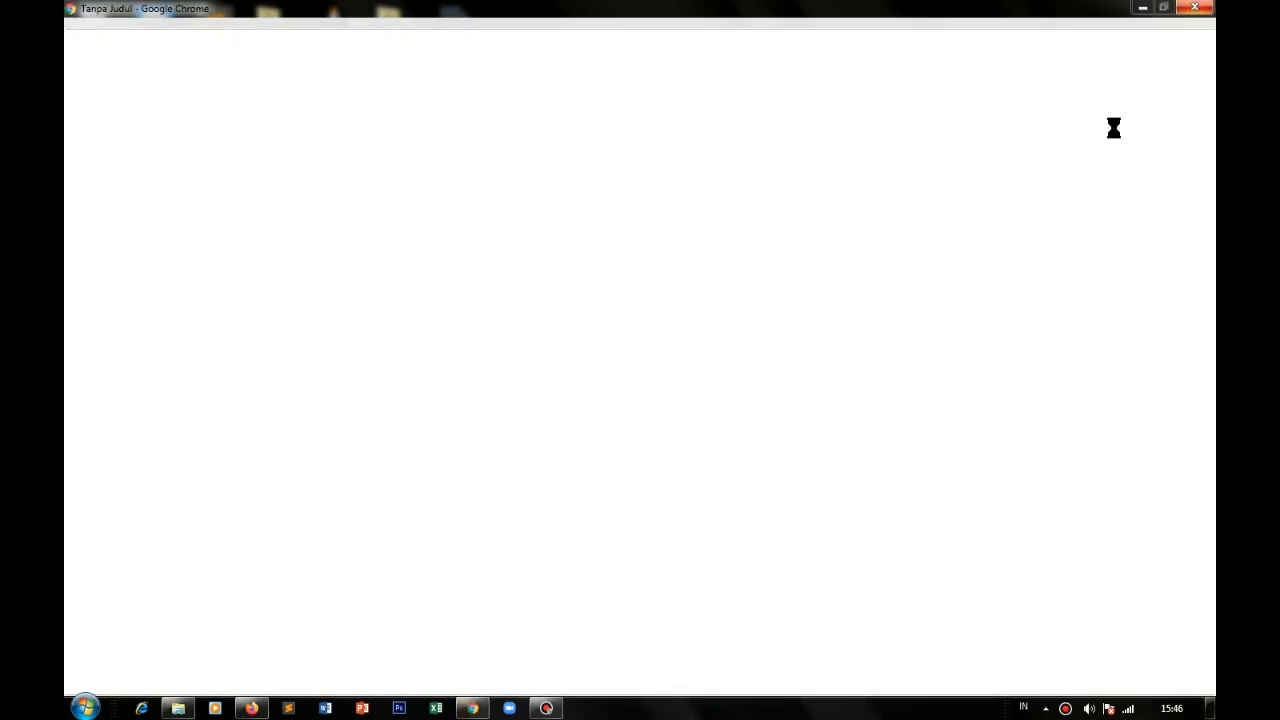
Step: Close the unresponsive Chrome window and switch to the tugas matematika 2 quiz preview in Firefox
left_click(1200, 14)
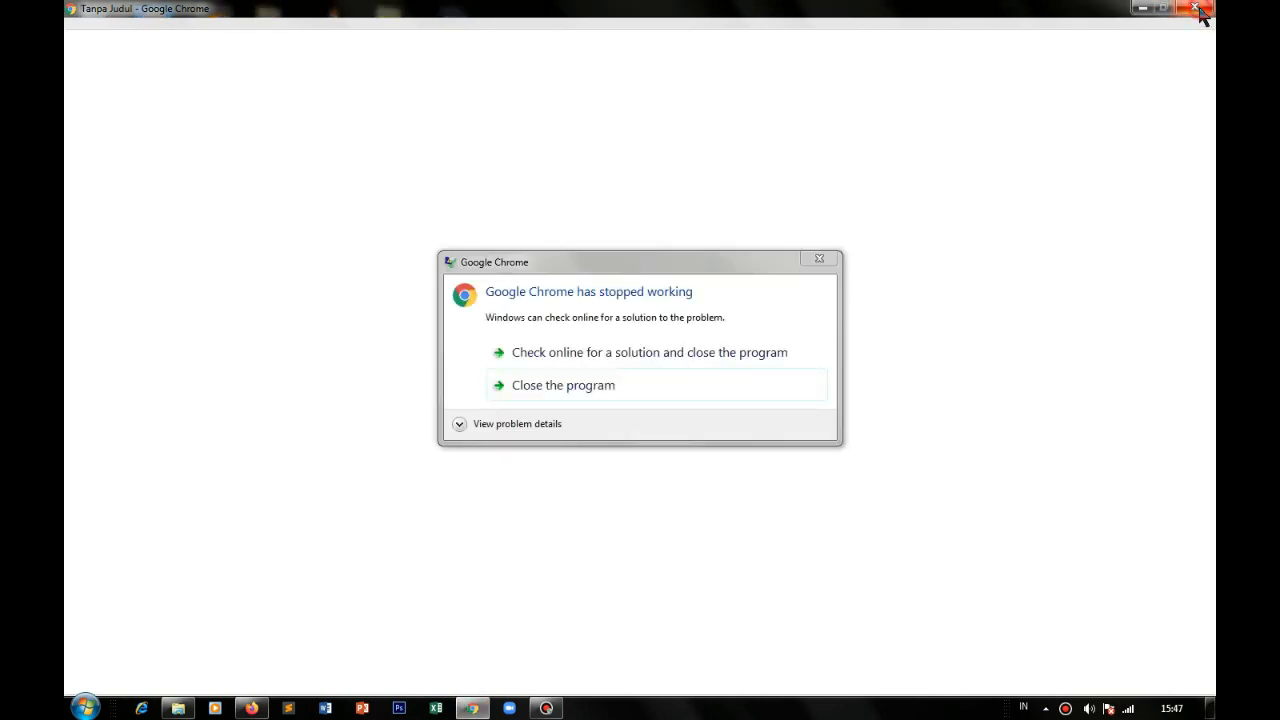
left_click(589, 395)
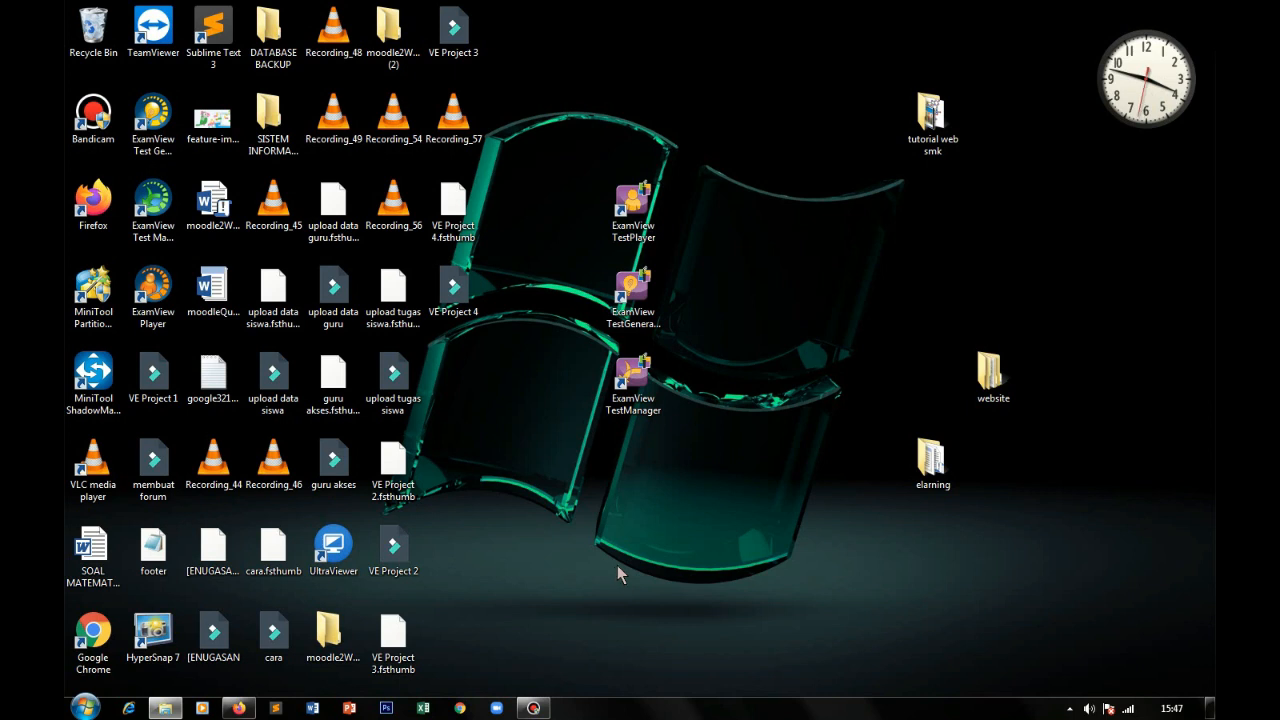
left_click(244, 709)
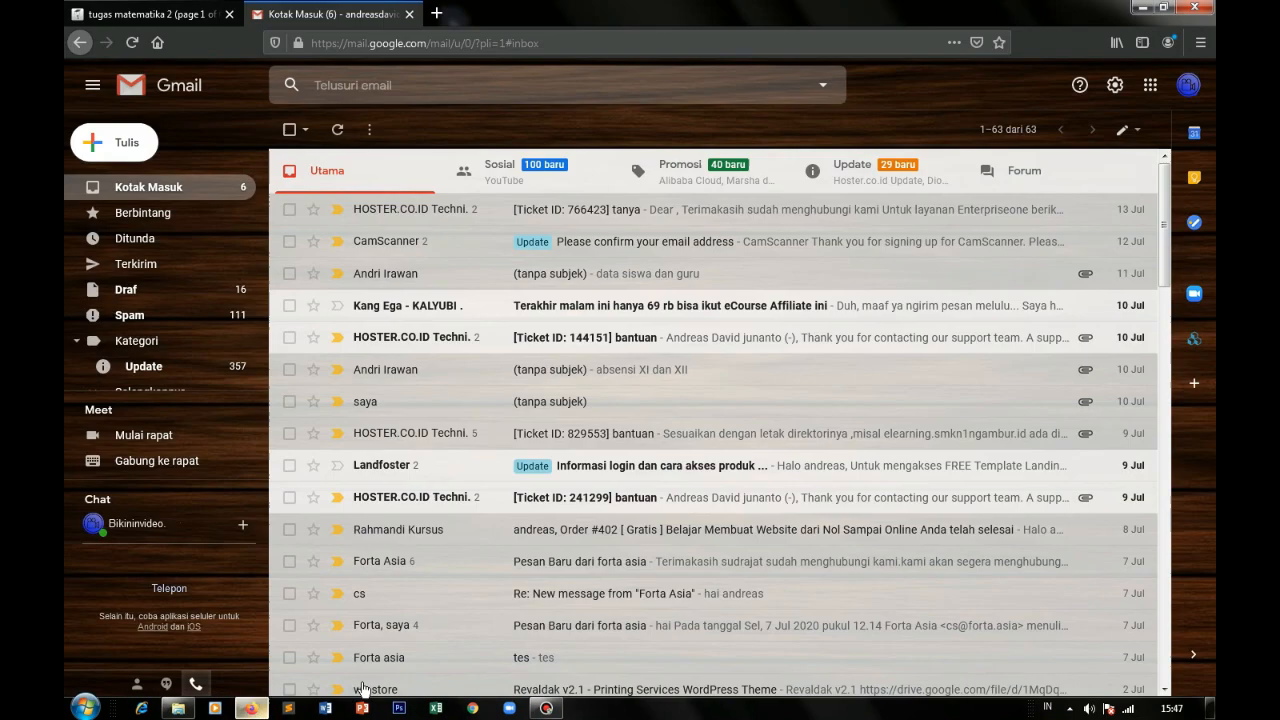
left_click(205, 15)
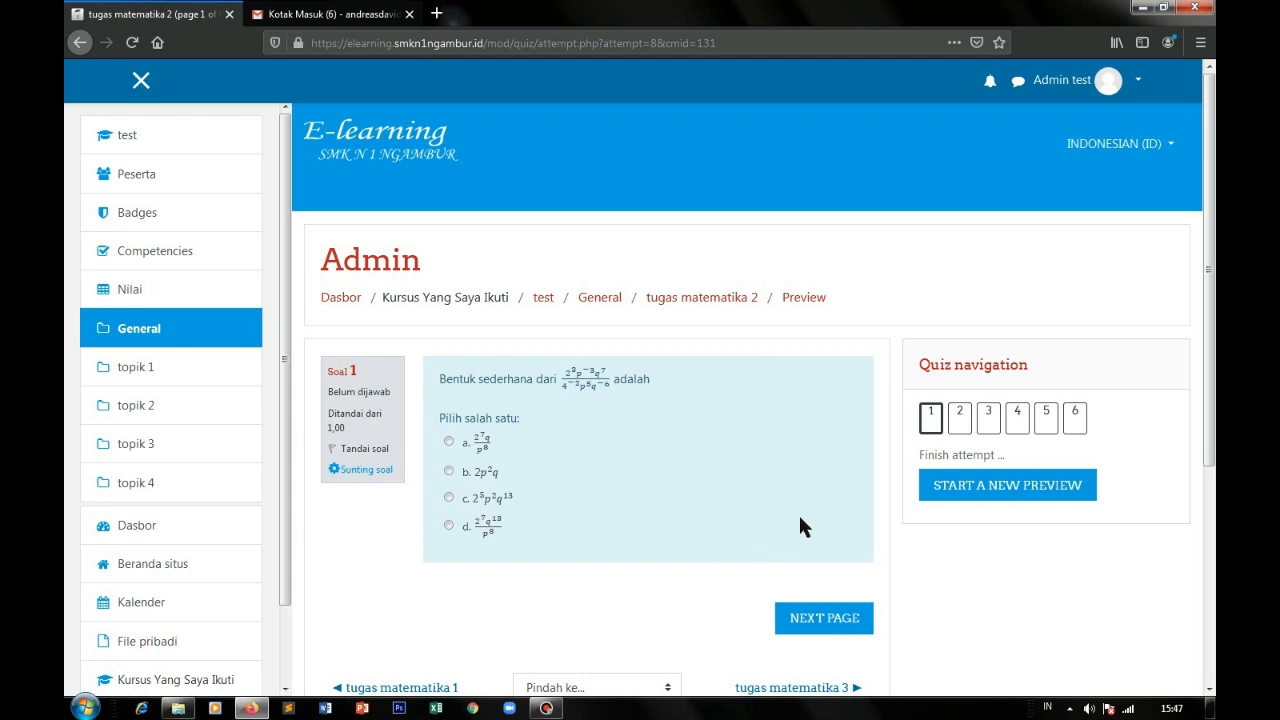
scroll(834, 437, "down", 2)
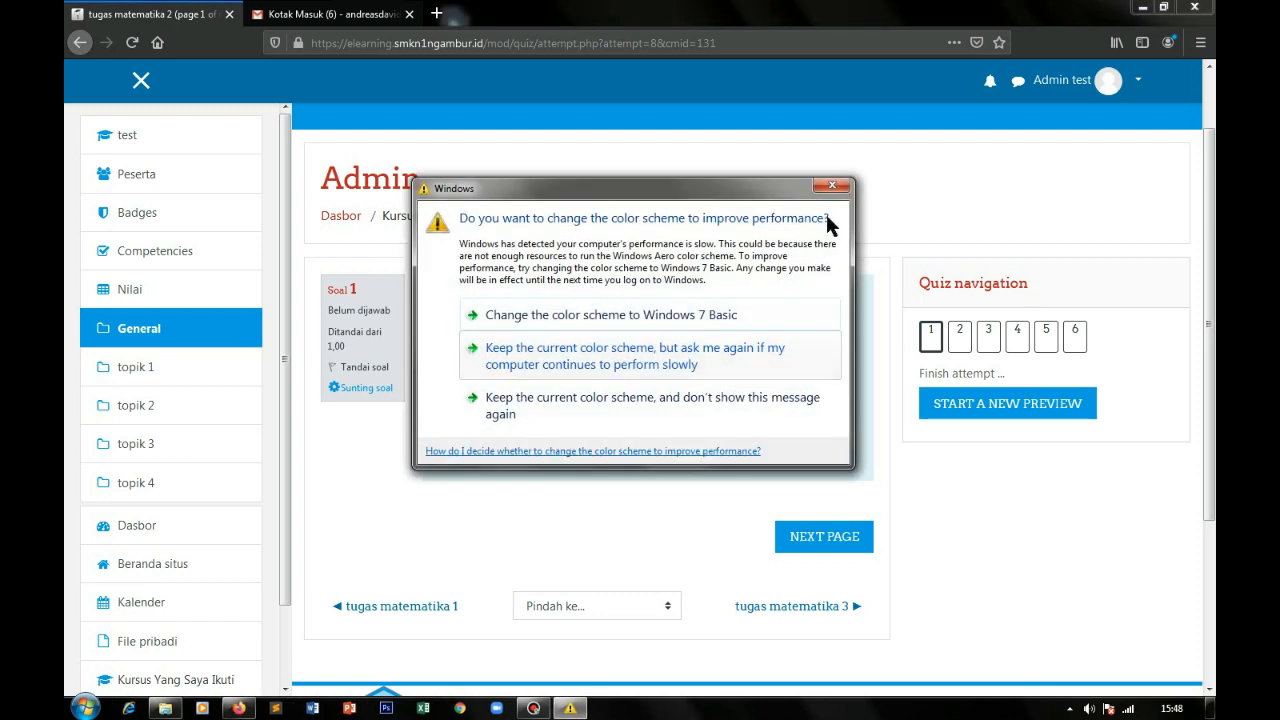
Step: Dismiss the Windows color scheme prompt without changing the scheme, and minimize the Bandicam window
left_click(829, 190)
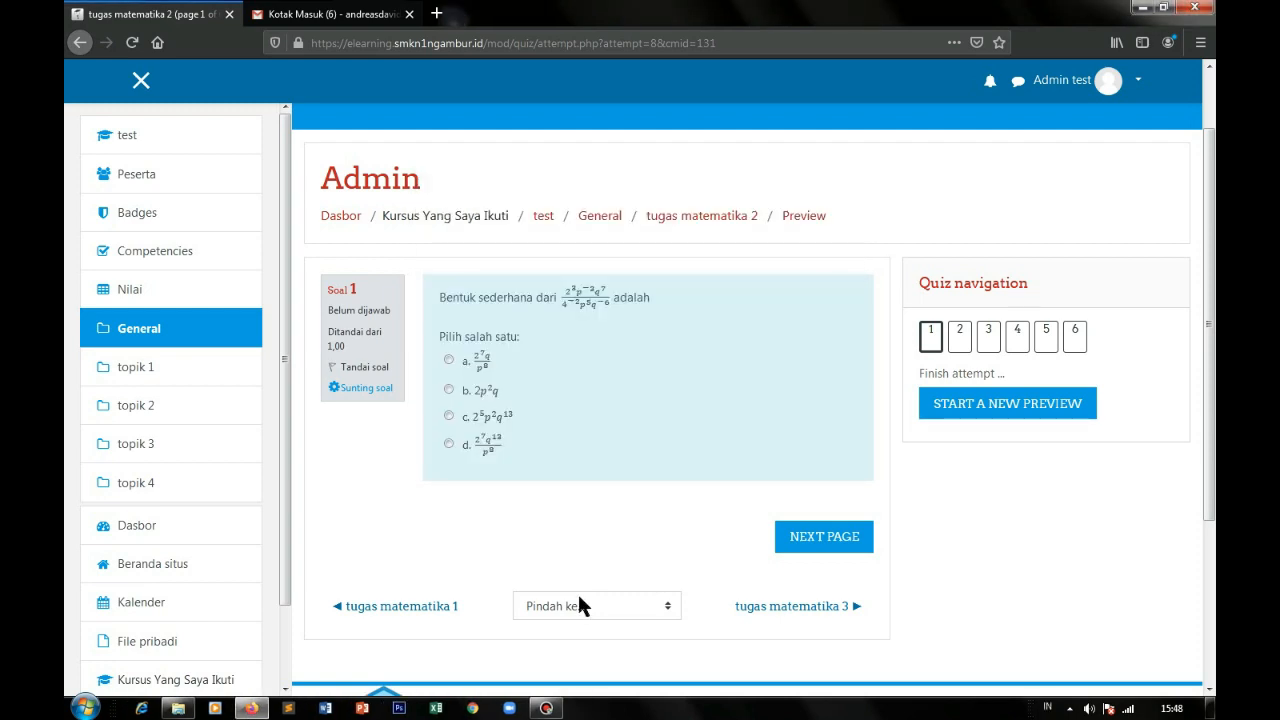
left_click(546, 707)
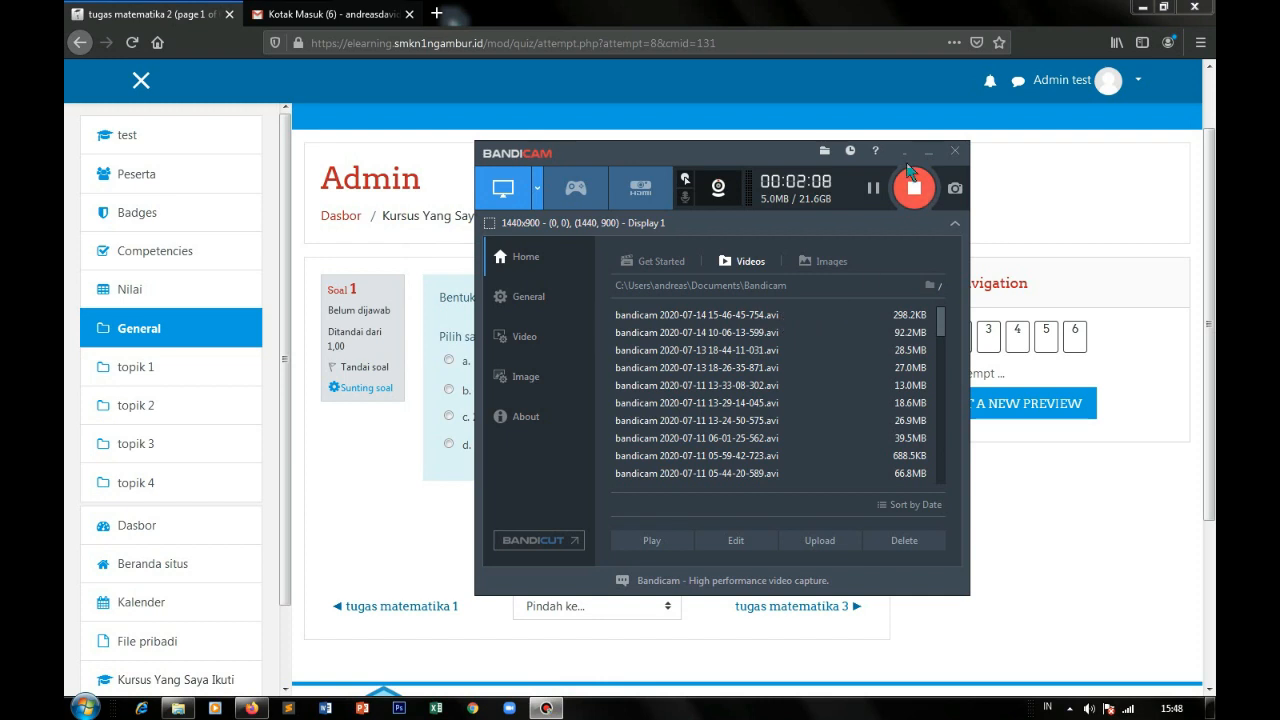
left_click(929, 150)
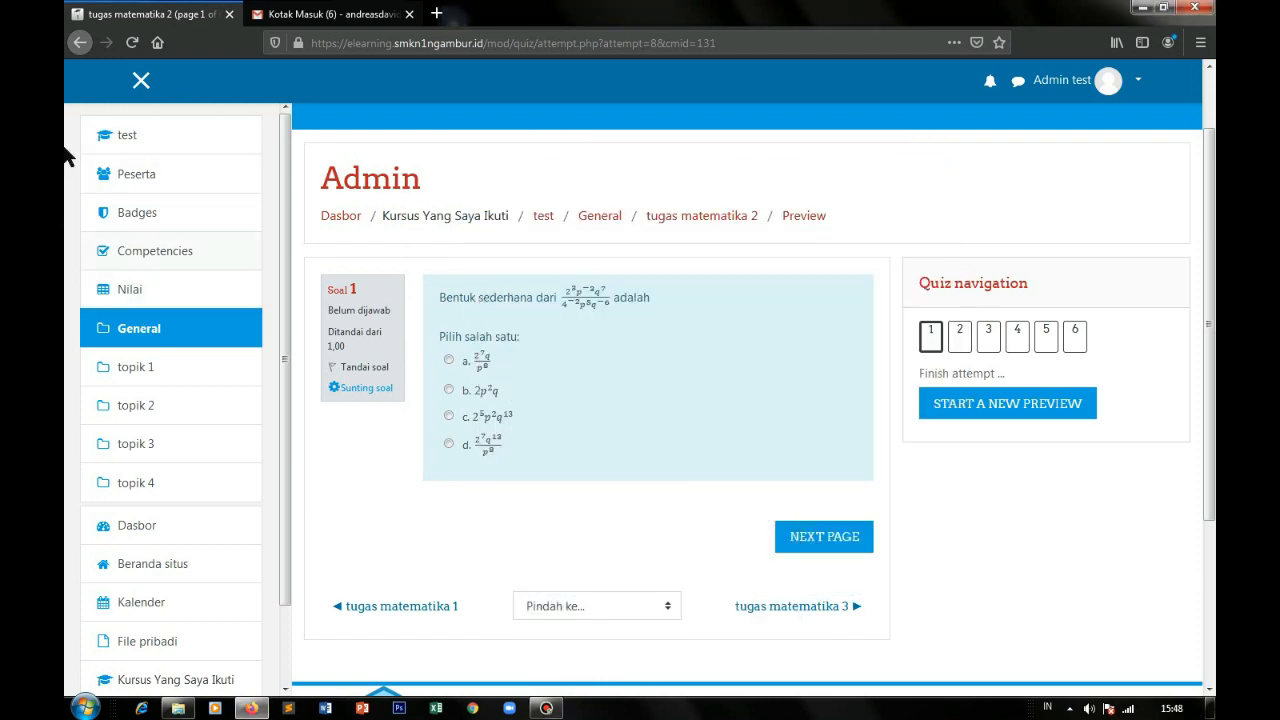
left_click_drag(729, 49, 488, 43)
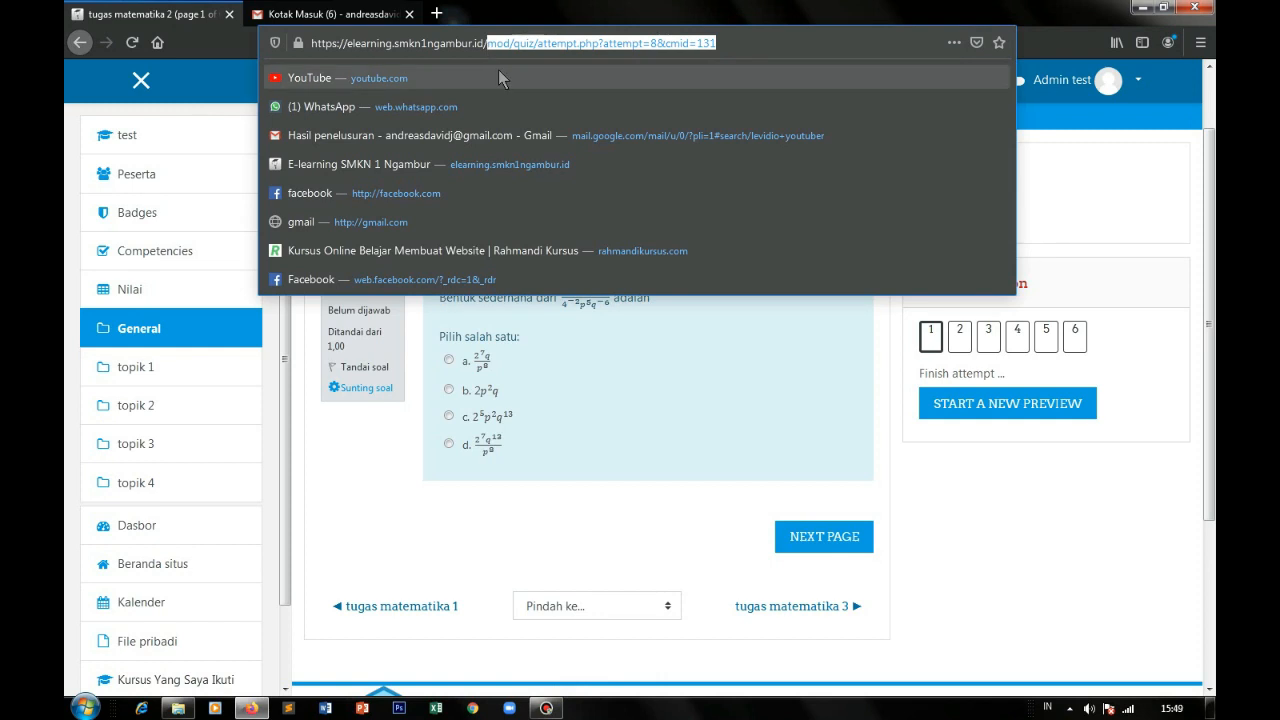
key("BackSpace")
key("Return")
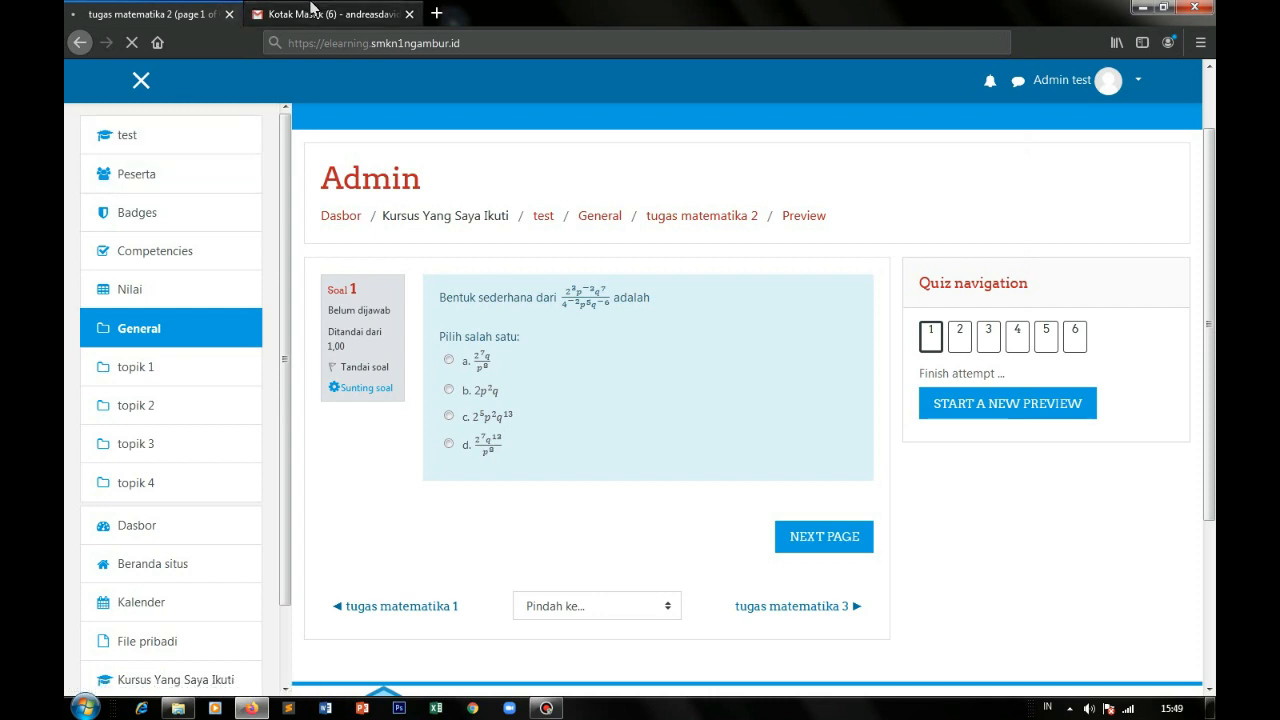
left_click(409, 14)
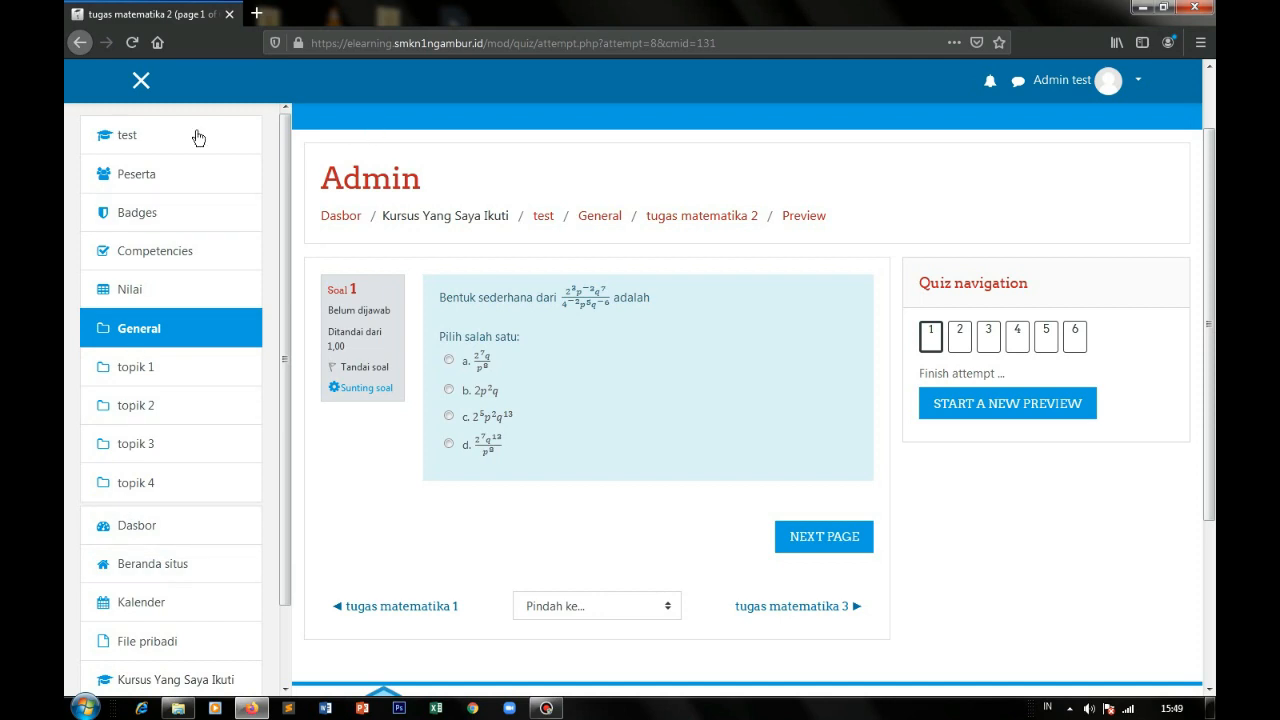
left_click_drag(720, 43, 489, 45)
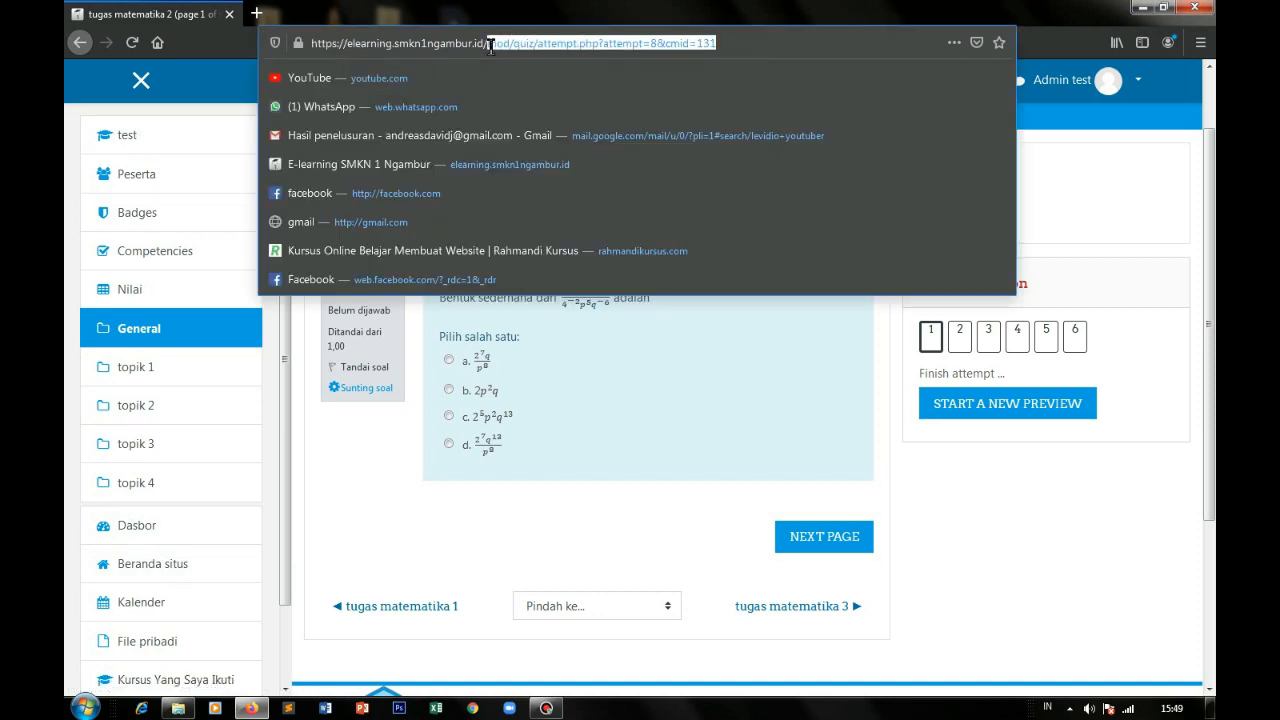
key("BackSpace")
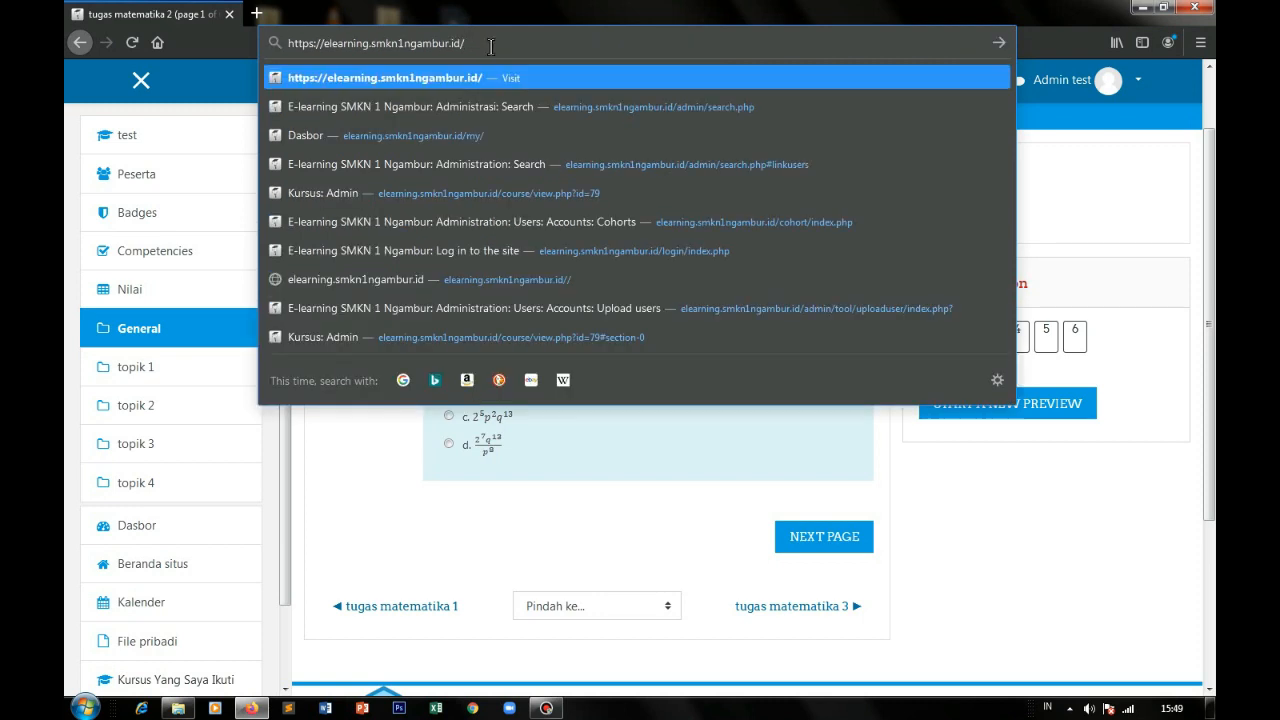
key("Return")
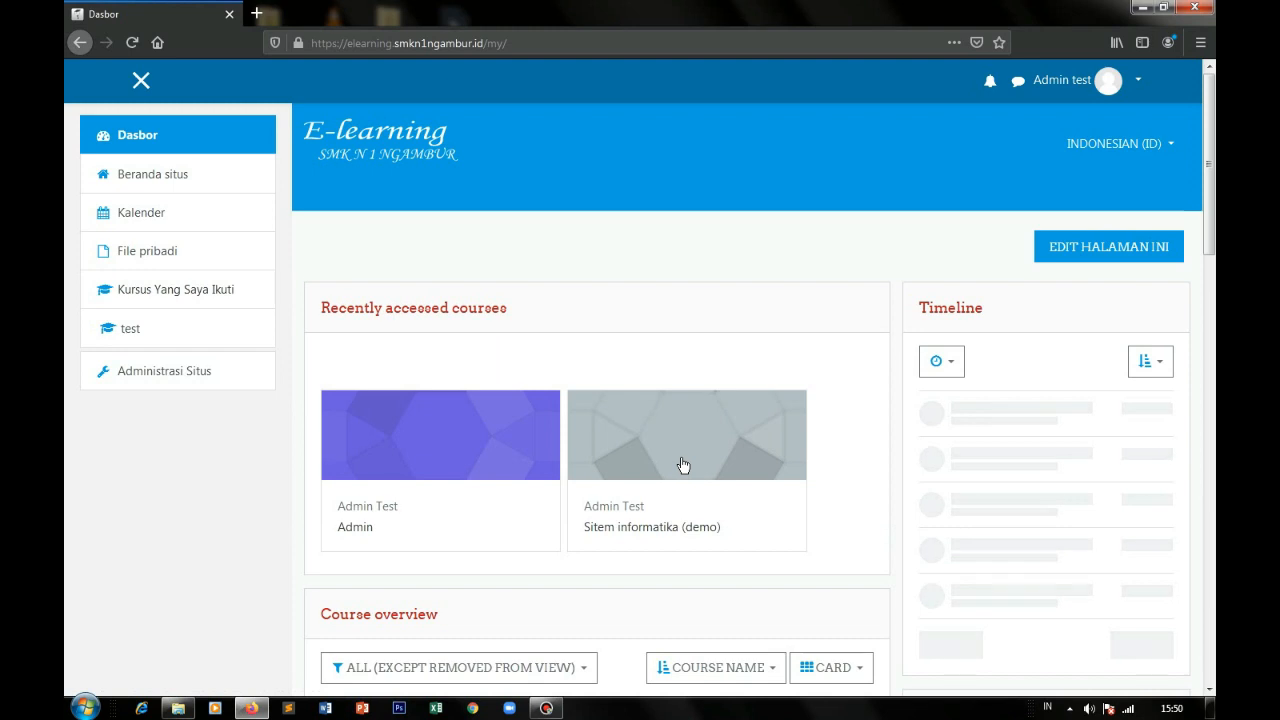
Step: Open the Admin course from the recently accessed courses and look through its list of activities
scroll(683, 465, "down", 2)
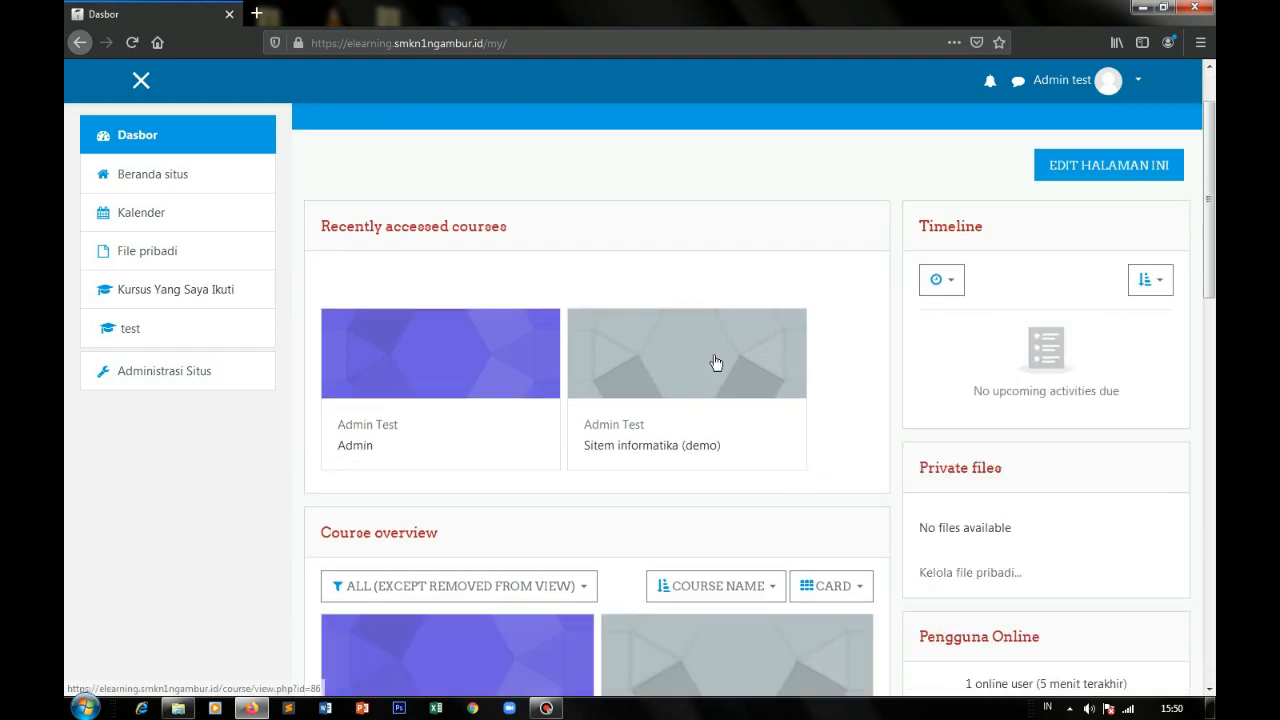
left_click(418, 362)
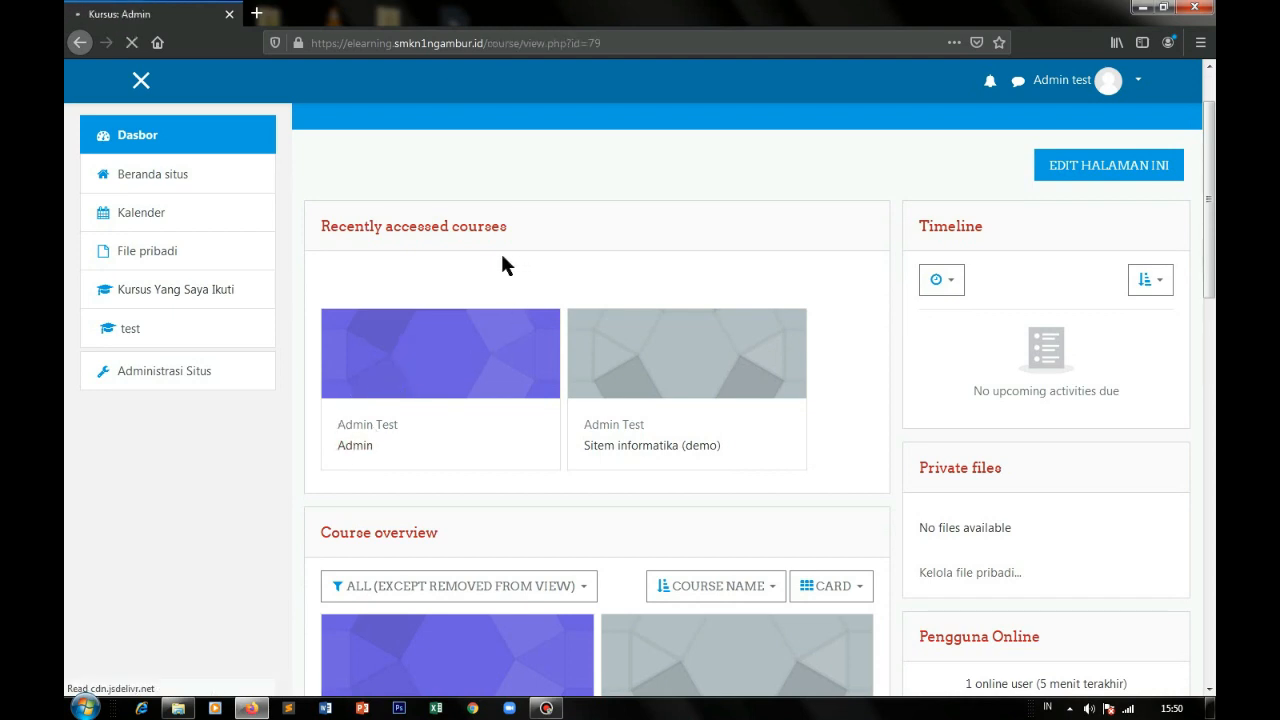
scroll(492, 345, "down", 1)
scroll(494, 351, "down", 2)
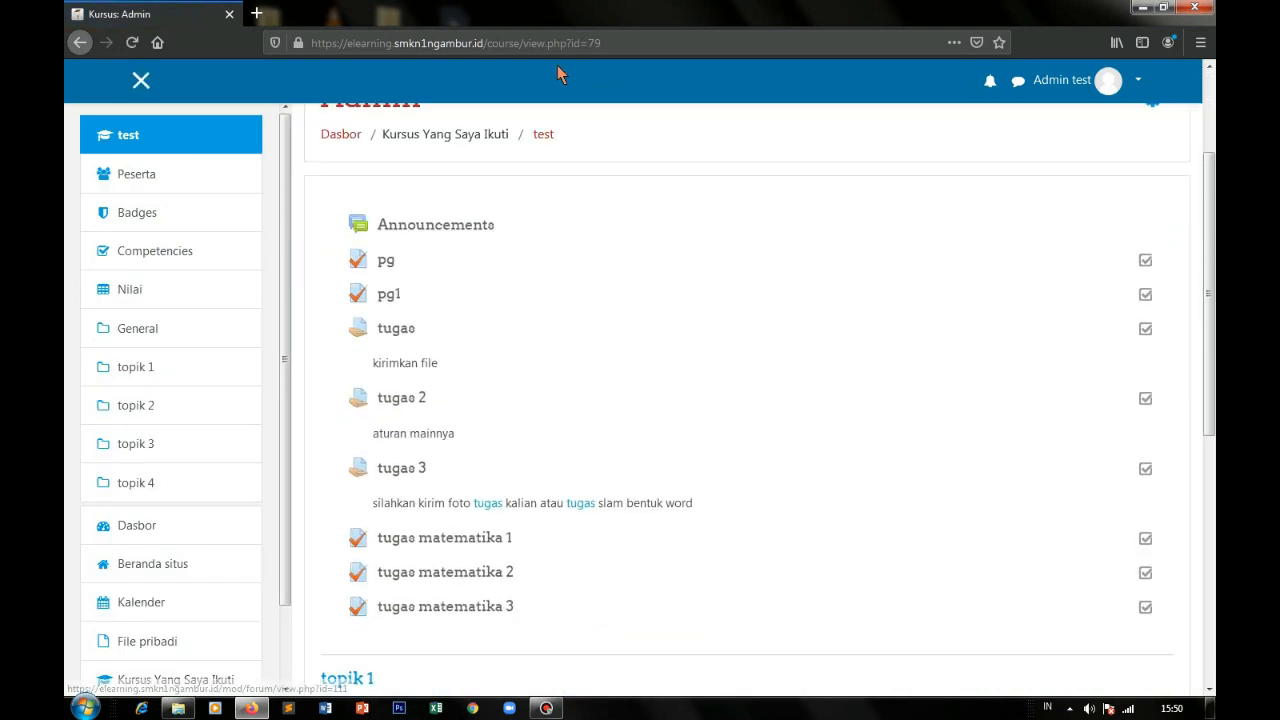
scroll(500, 283, "up", 1)
scroll(498, 281, "up", 1)
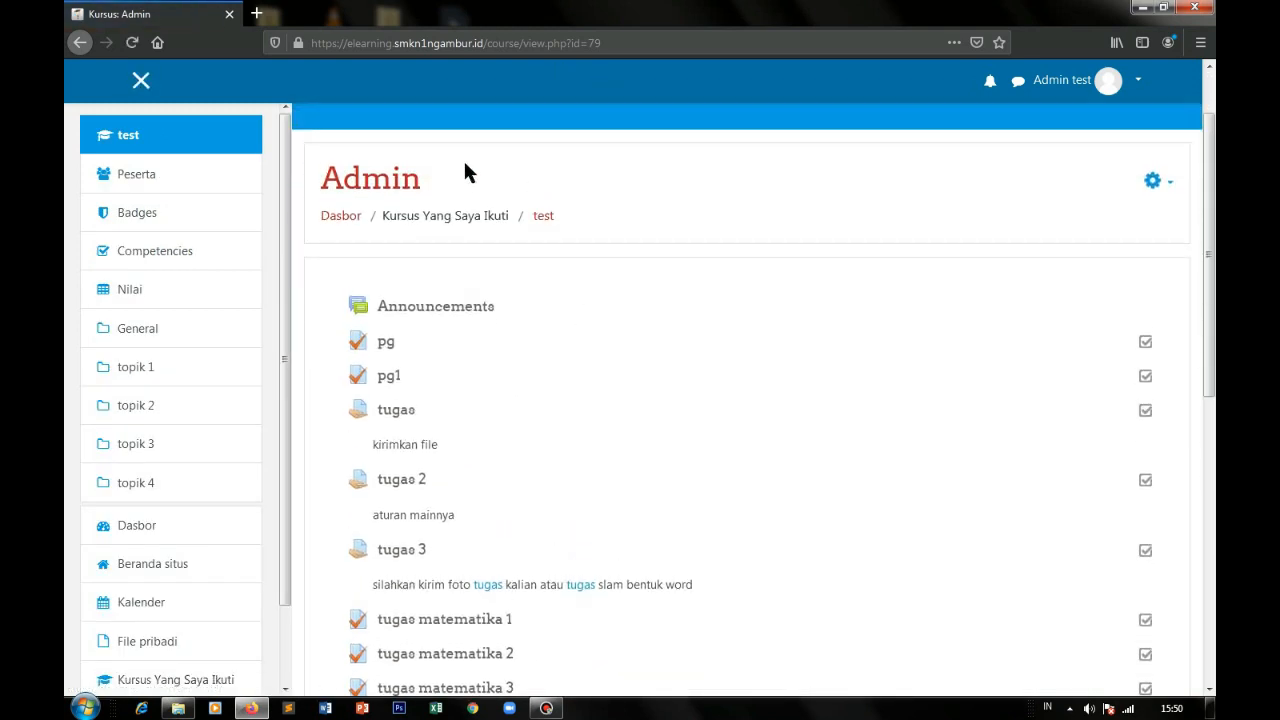
scroll(520, 345, "down", 1)
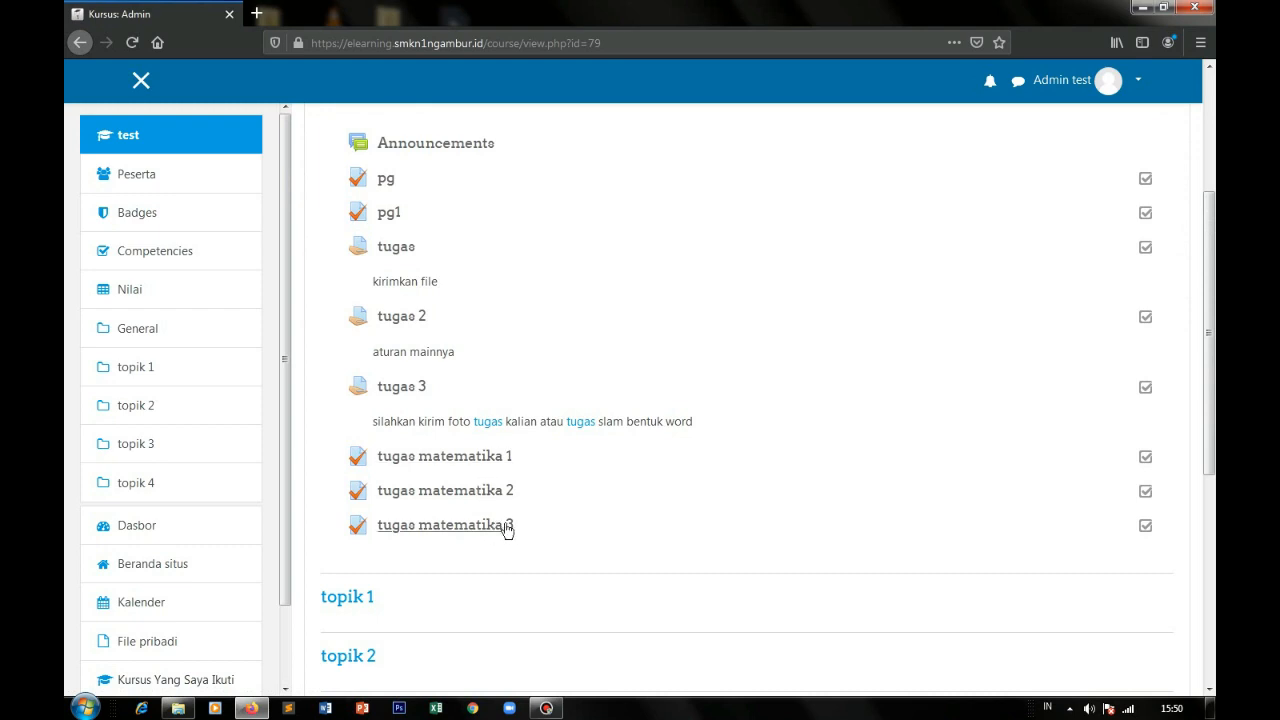
Step: Return to the dashboard, open the Sitem informatika (demo) course and turn on its edit mode
left_click(78, 44)
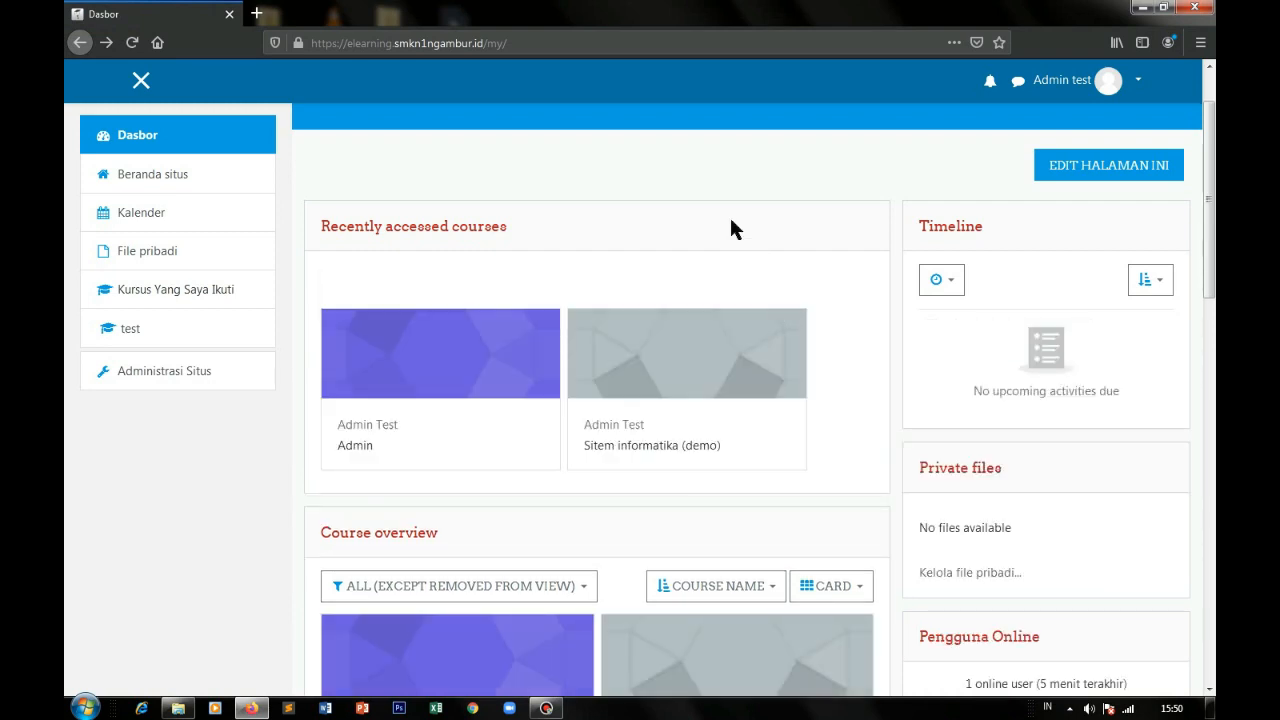
left_click(722, 361)
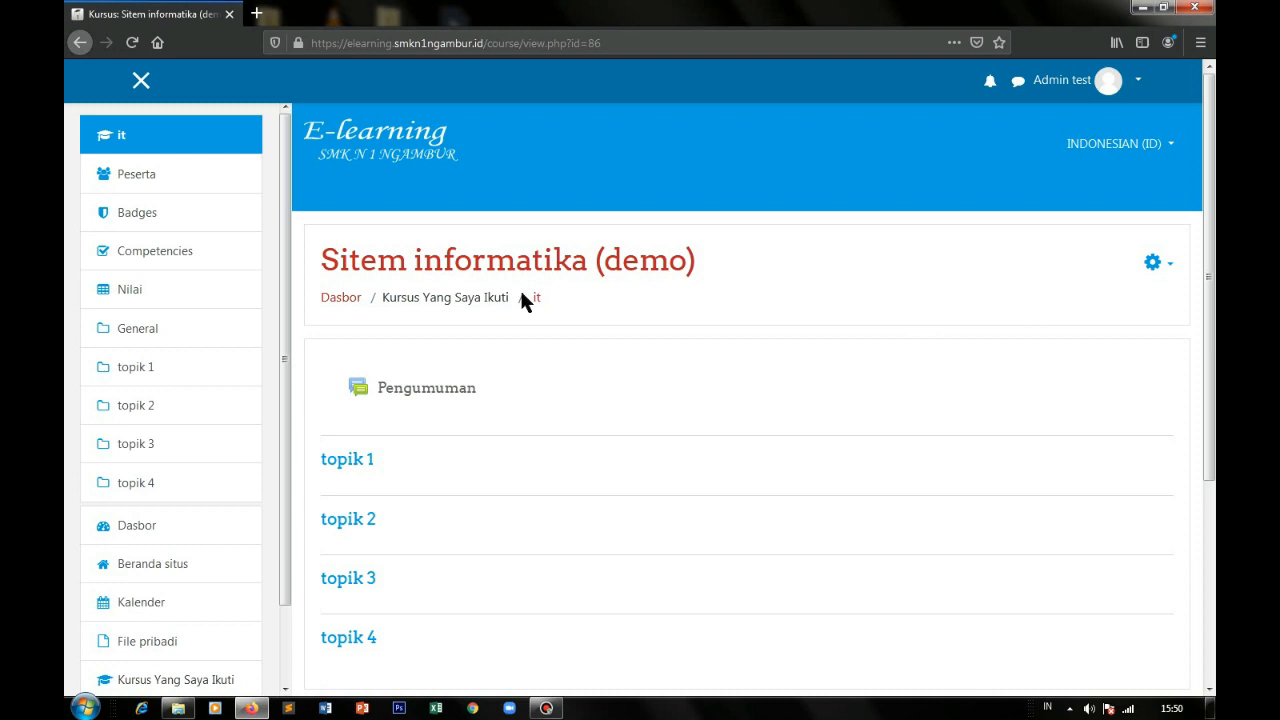
left_click(1166, 266)
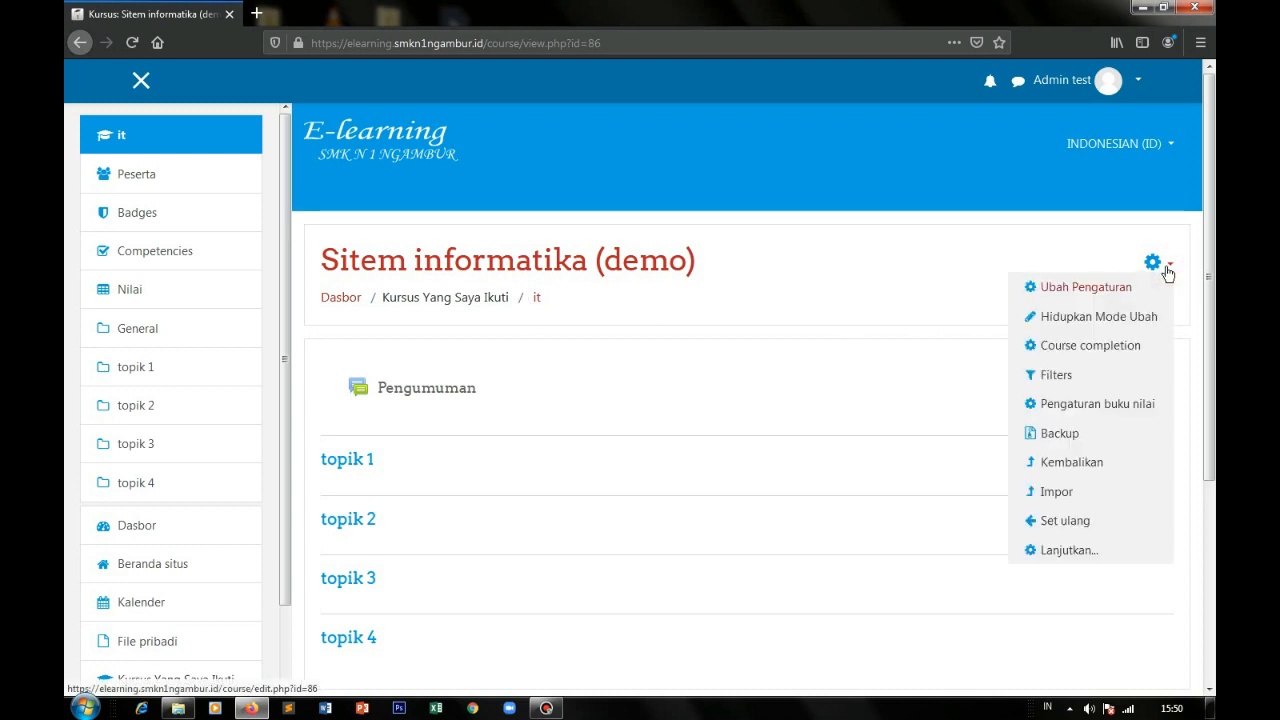
left_click(1098, 320)
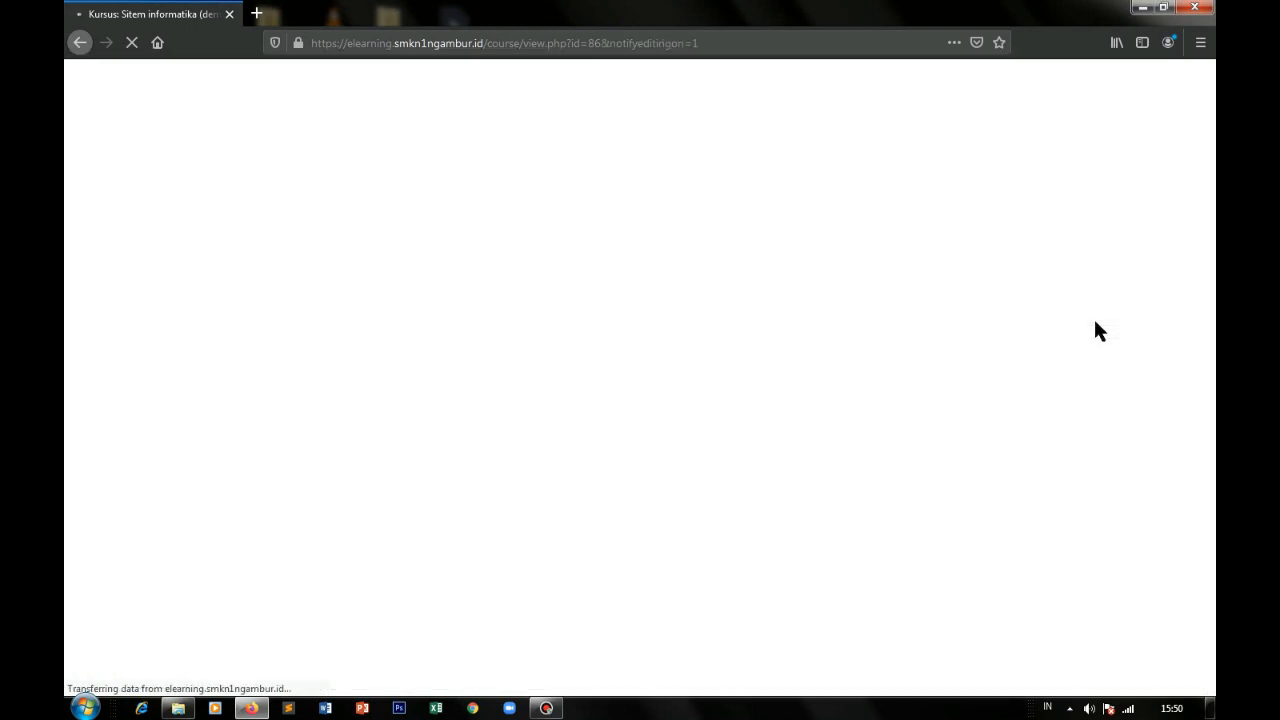
scroll(875, 340, "down", 1)
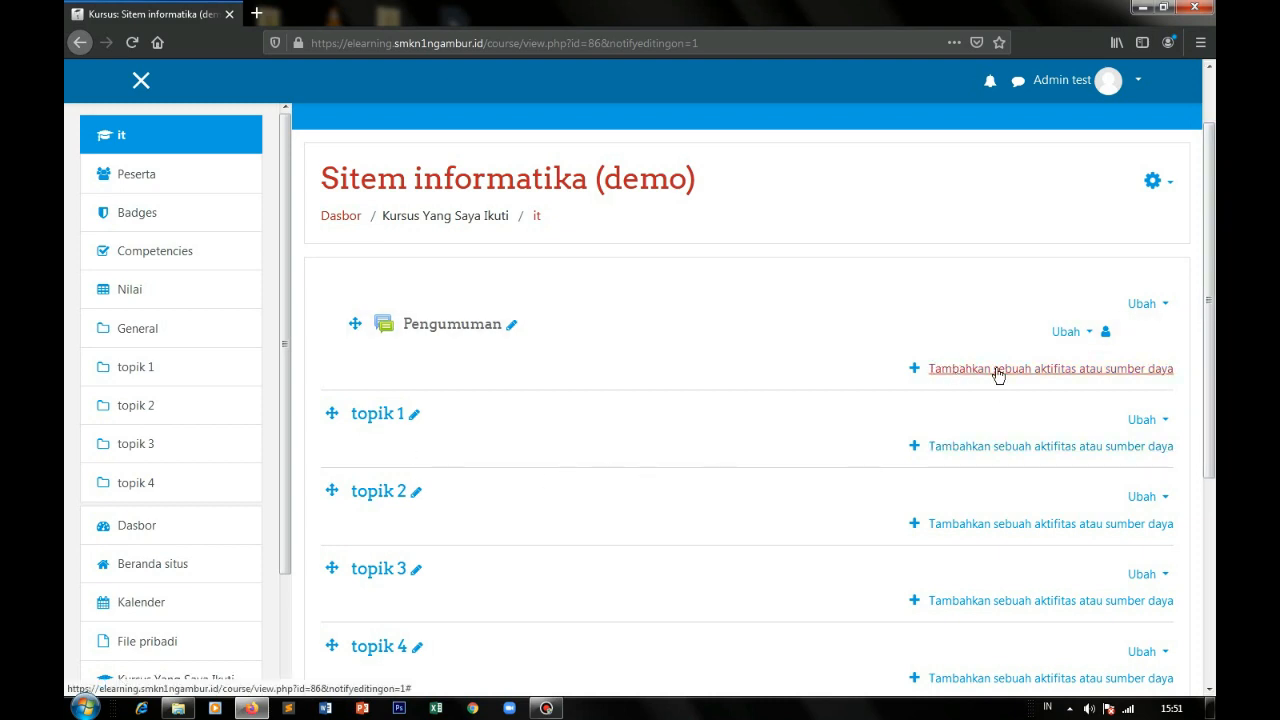
Step: Add a Kuis activity to the course's general section, the one containing Pengumuman
left_click(1063, 370)
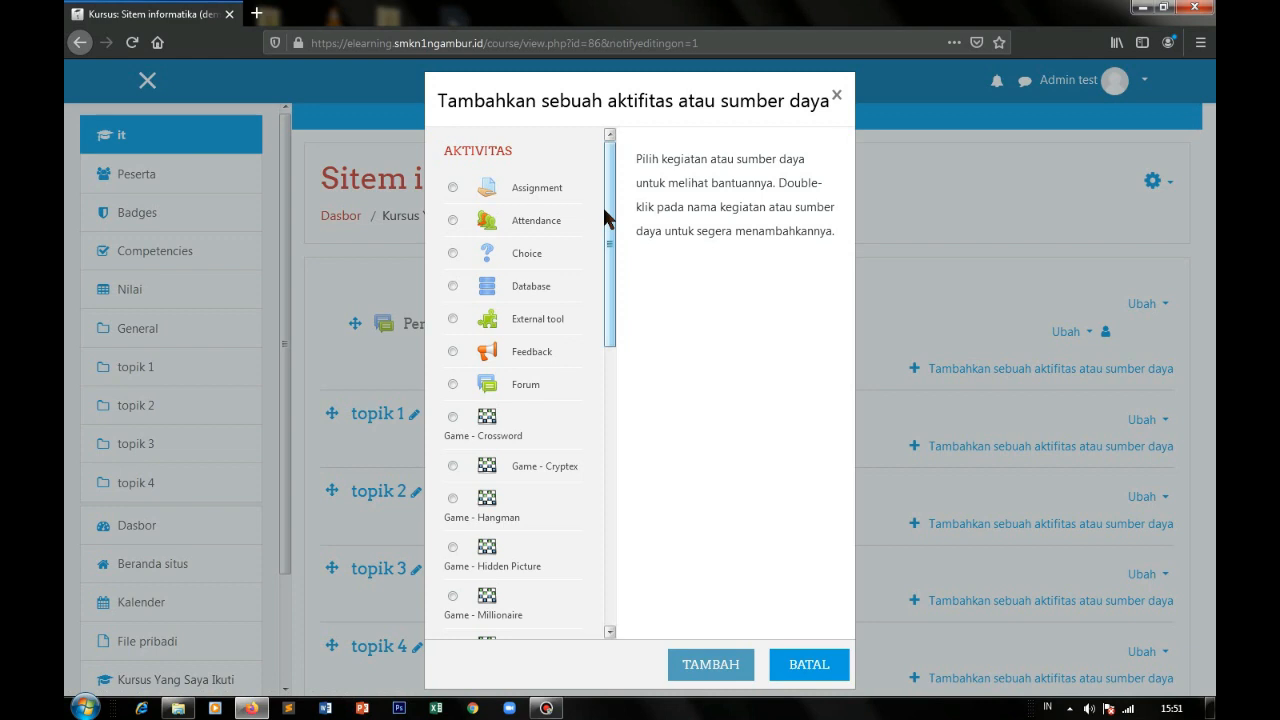
scroll(492, 572, "down", 3)
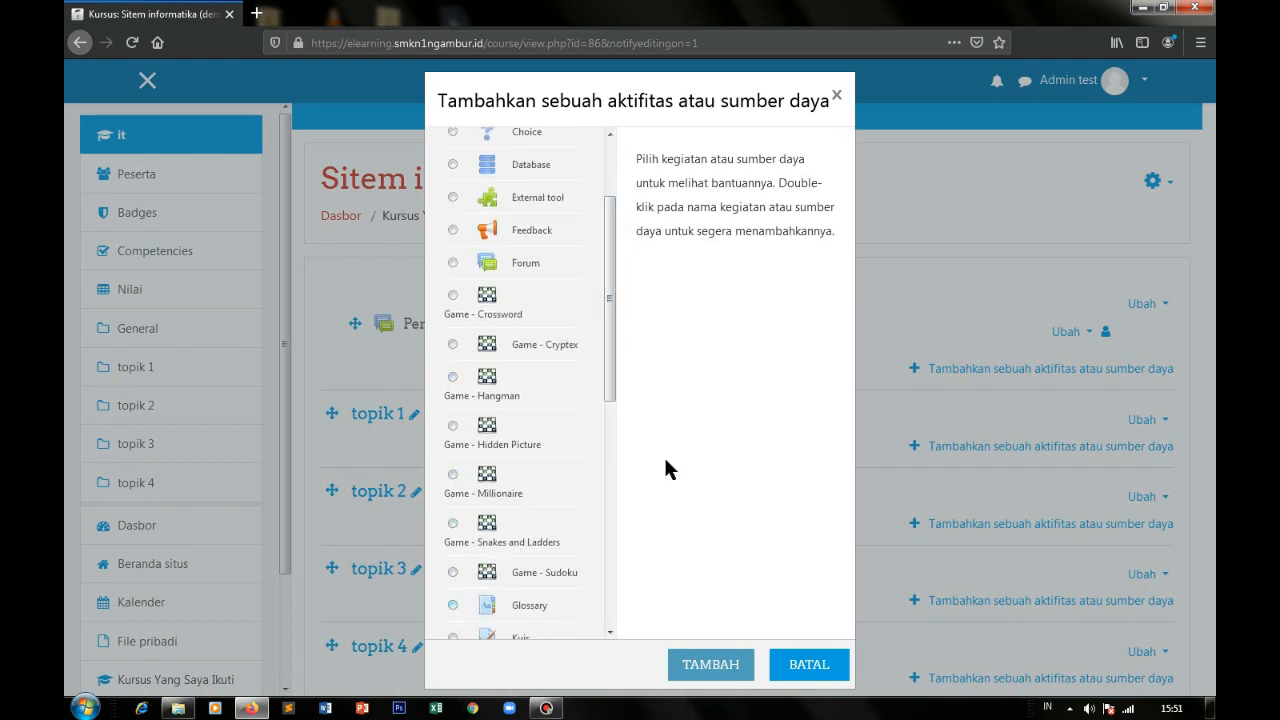
scroll(592, 430, "down", 4)
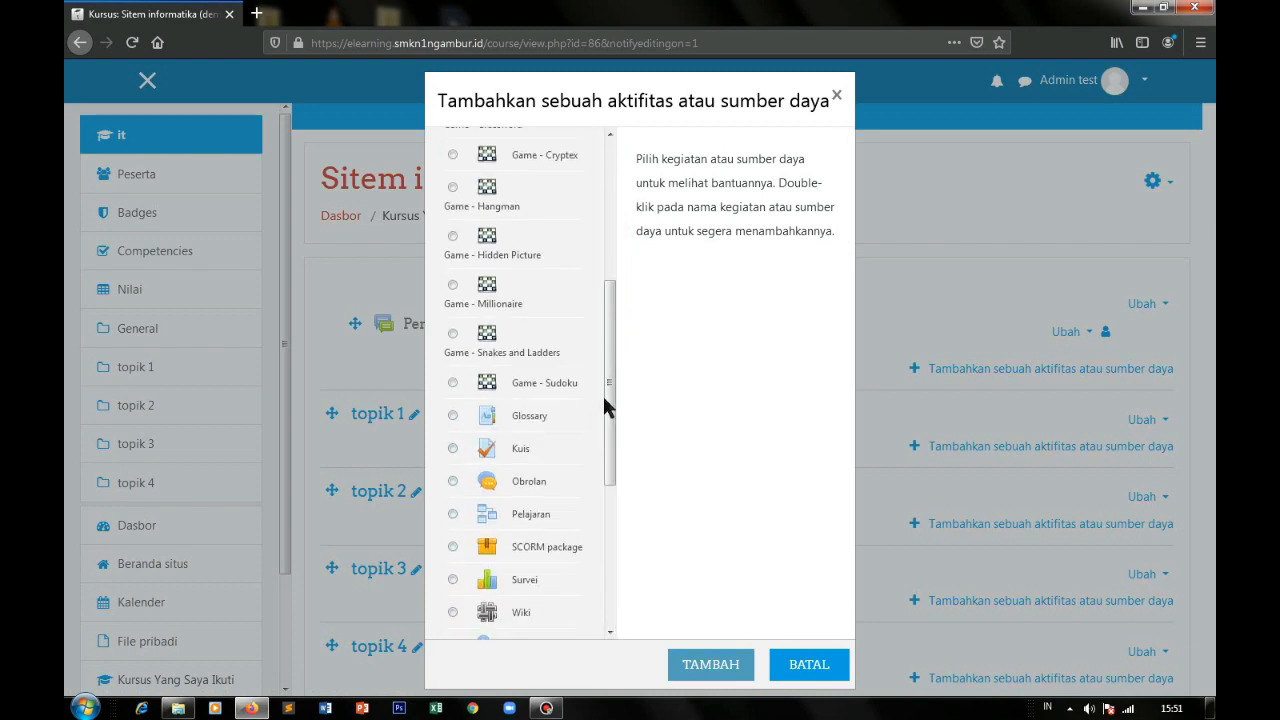
left_click(455, 445)
left_click(695, 666)
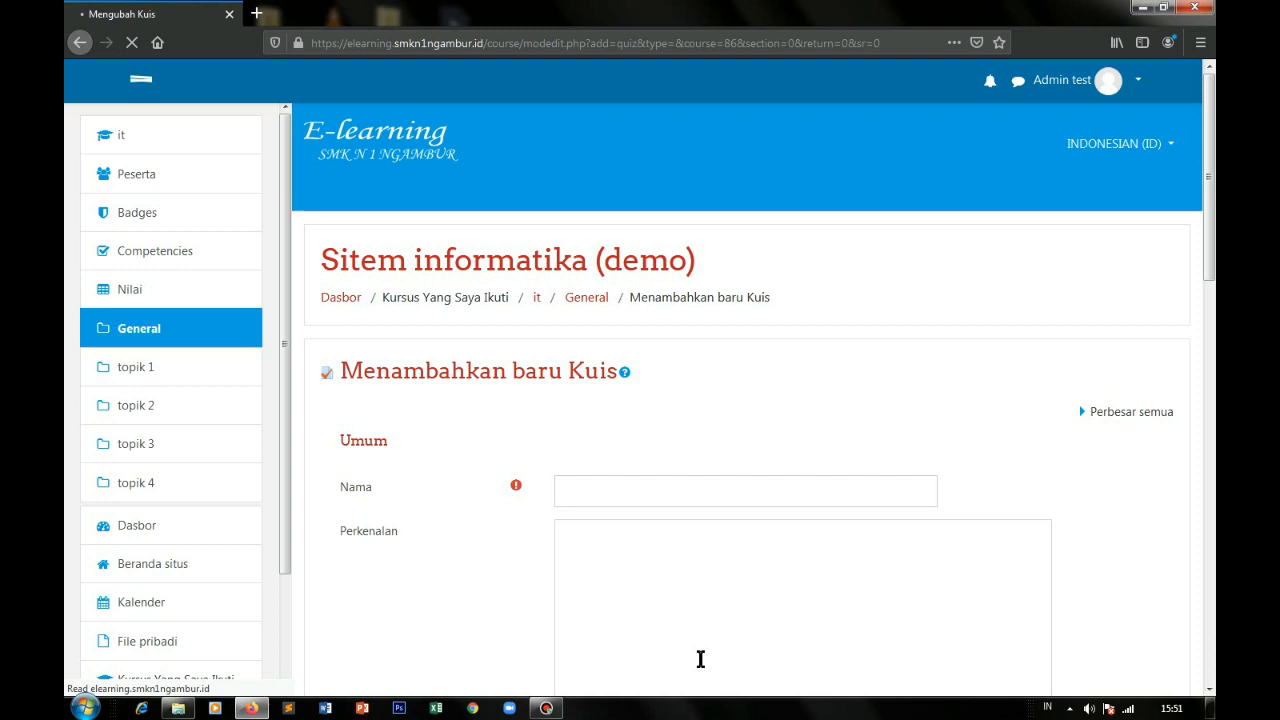
Step: Name the new quiz "tugas 1" and enable showing its description on the course page
scroll(734, 614, "down", 2)
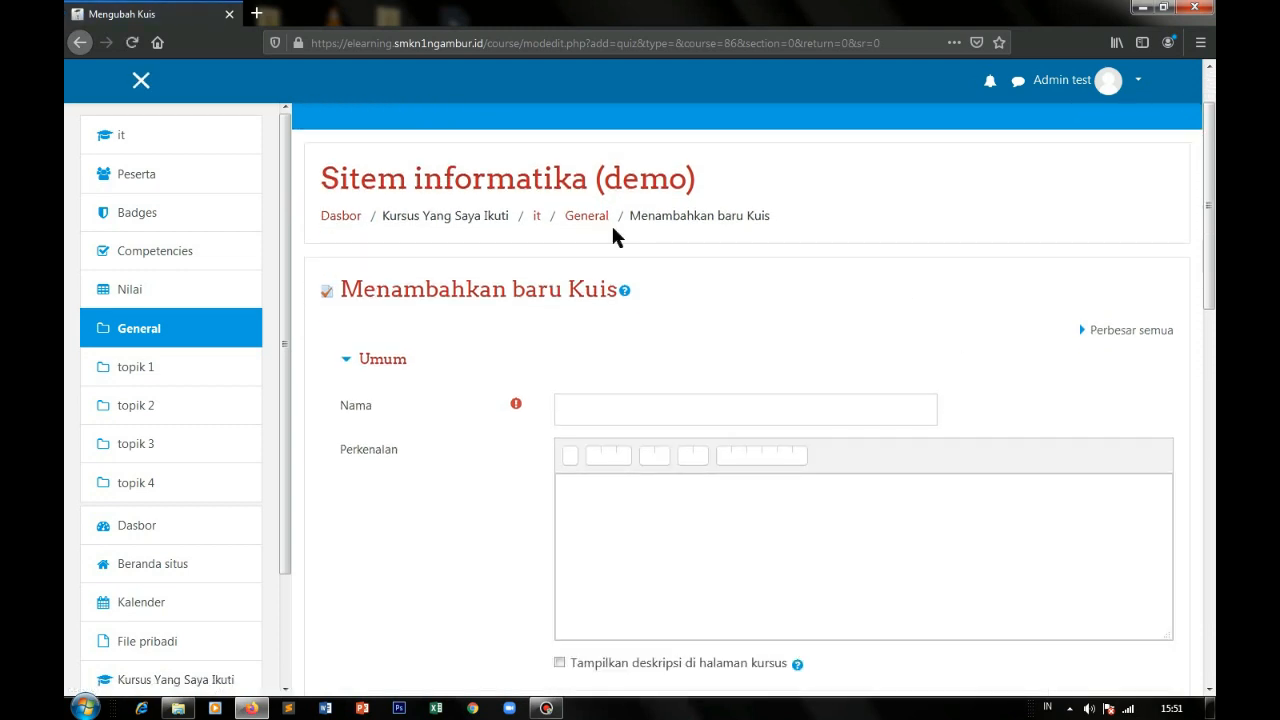
left_click(611, 411)
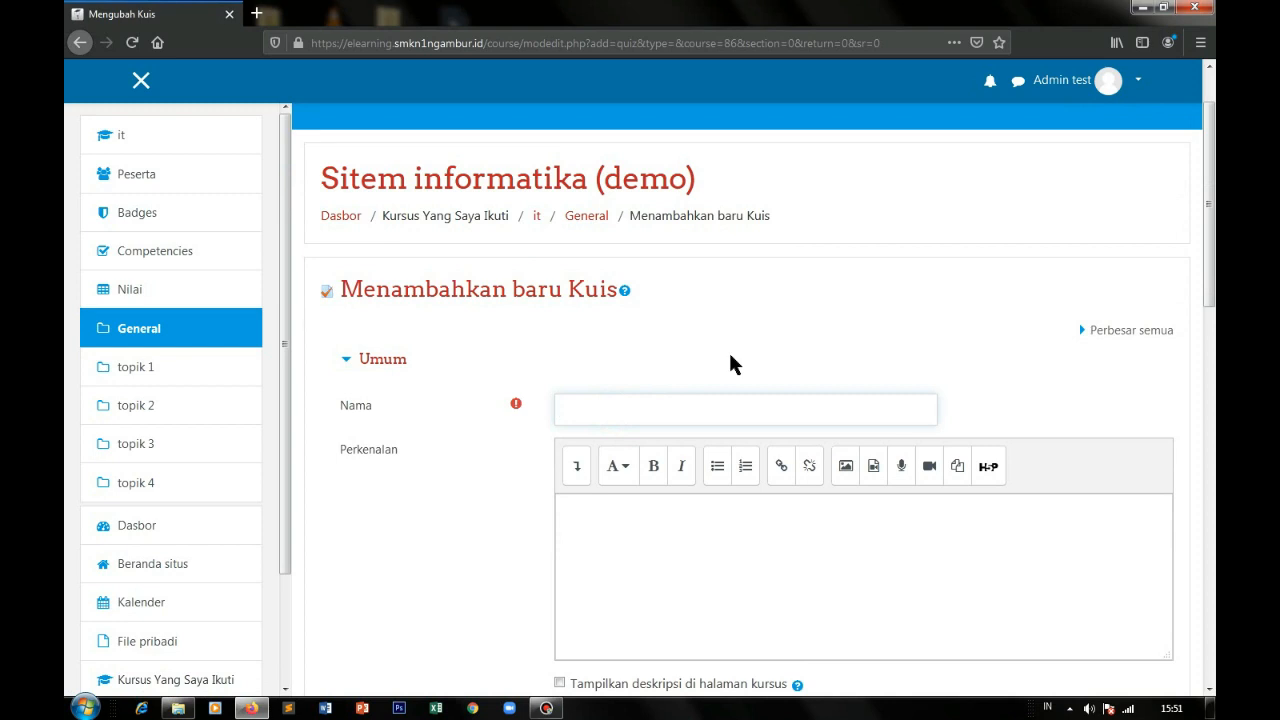
type("tugas 1")
scroll(730, 365, "down", 3)
left_click(560, 520)
Step: Enter "tugasi hari ini tanngal 14 juli 2020" as the quiz's introduction text
left_click(705, 438)
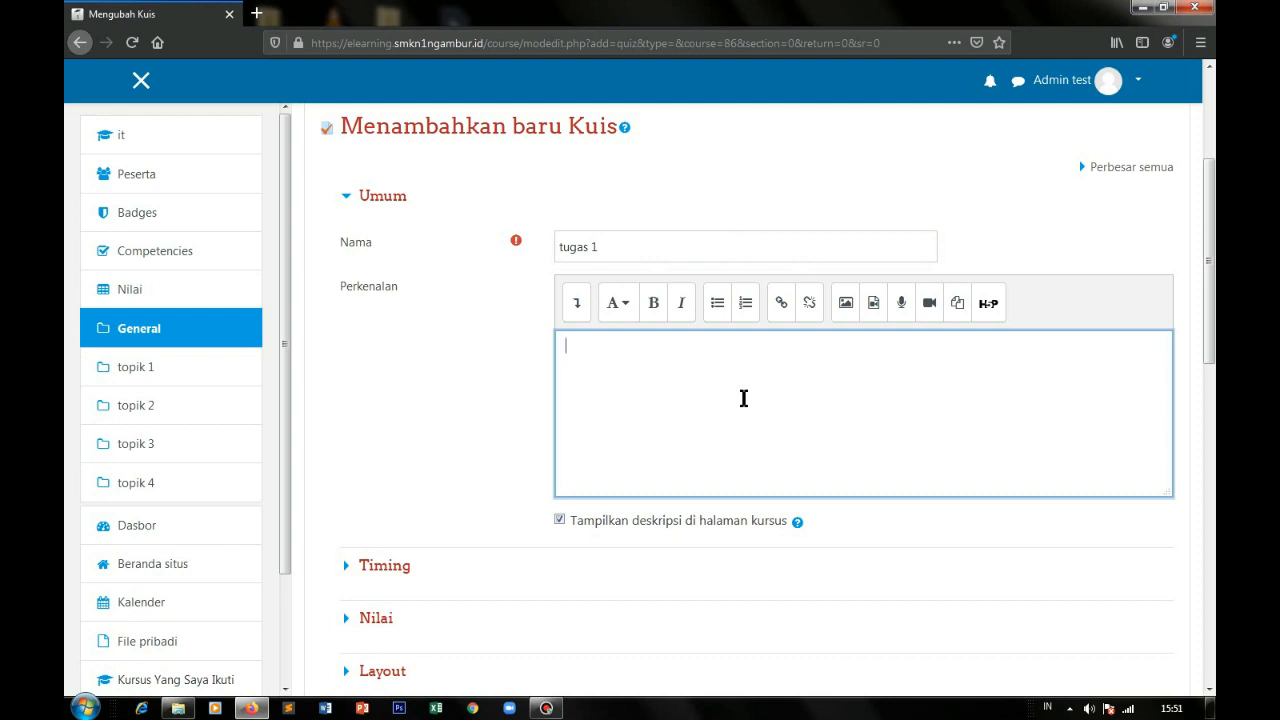
type("tugasi hari ini")
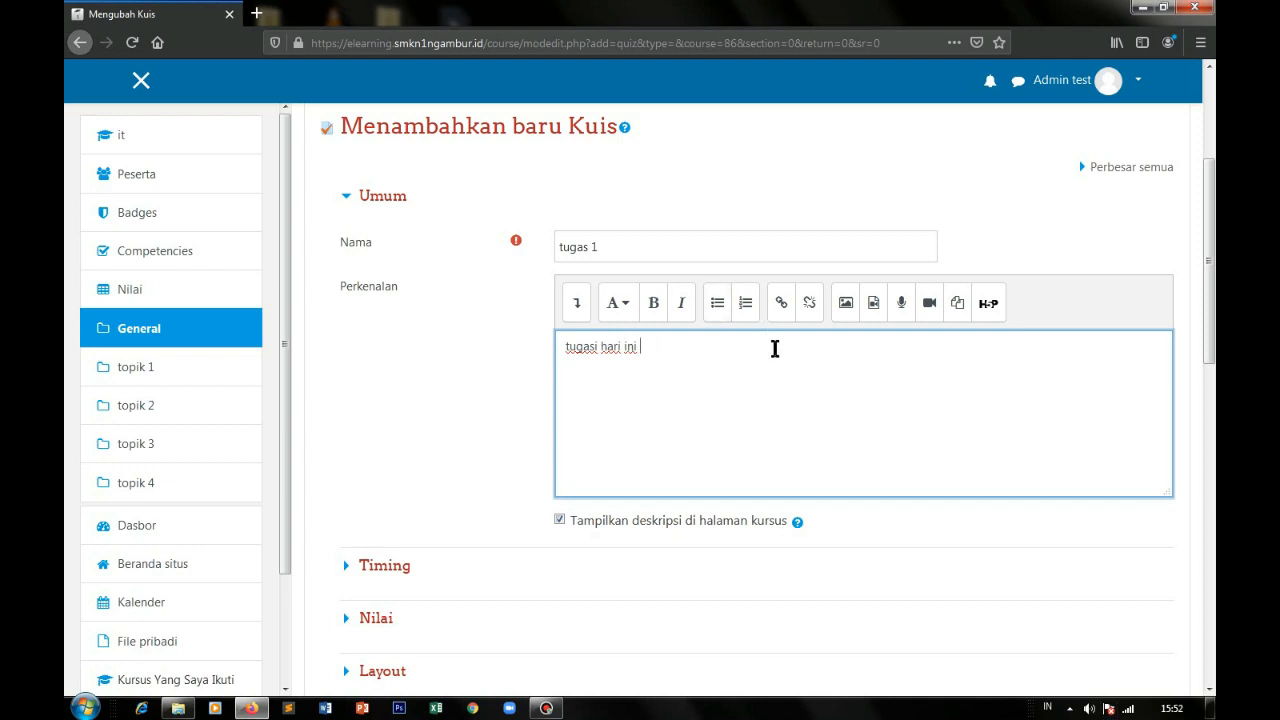
left_click_drag(683, 349, 564, 338)
left_click_drag(546, 337, 606, 360)
left_click(711, 353)
type("tanngal 14 juli 2020")
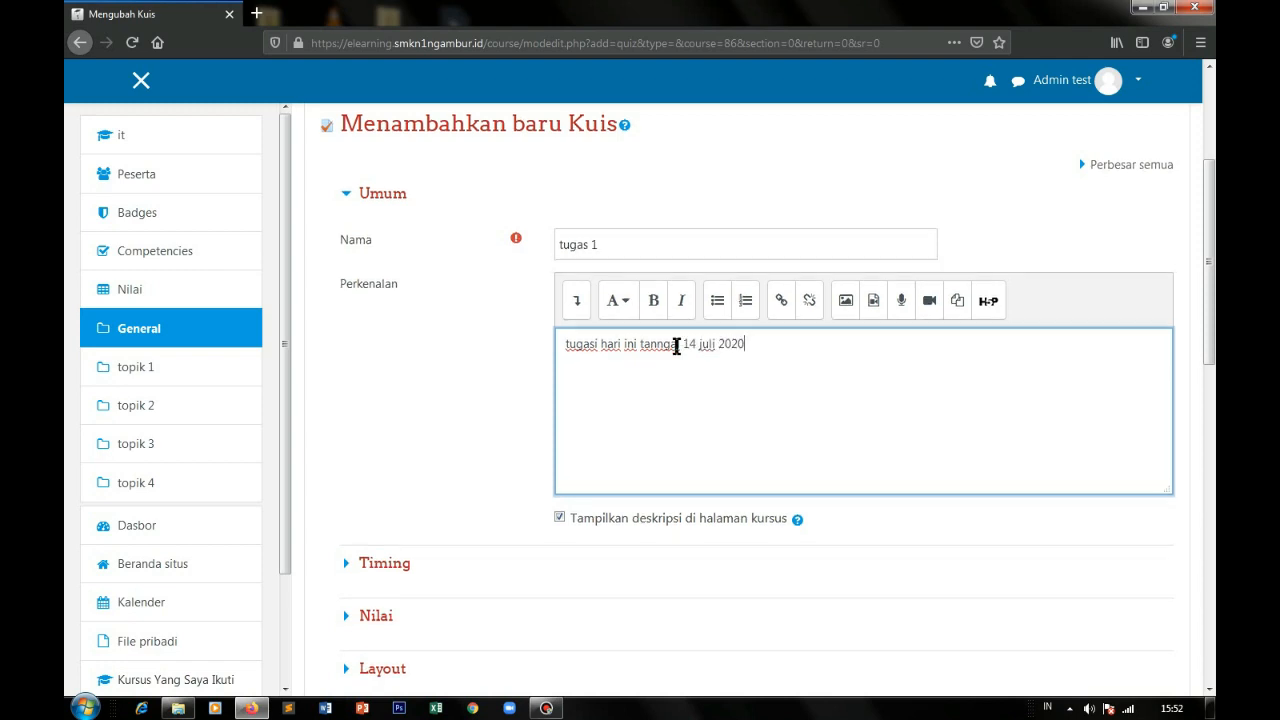
Step: Enable the quiz's start and end dates in the Timing settings and set the end hour to 16
scroll(660, 360, "down", 3)
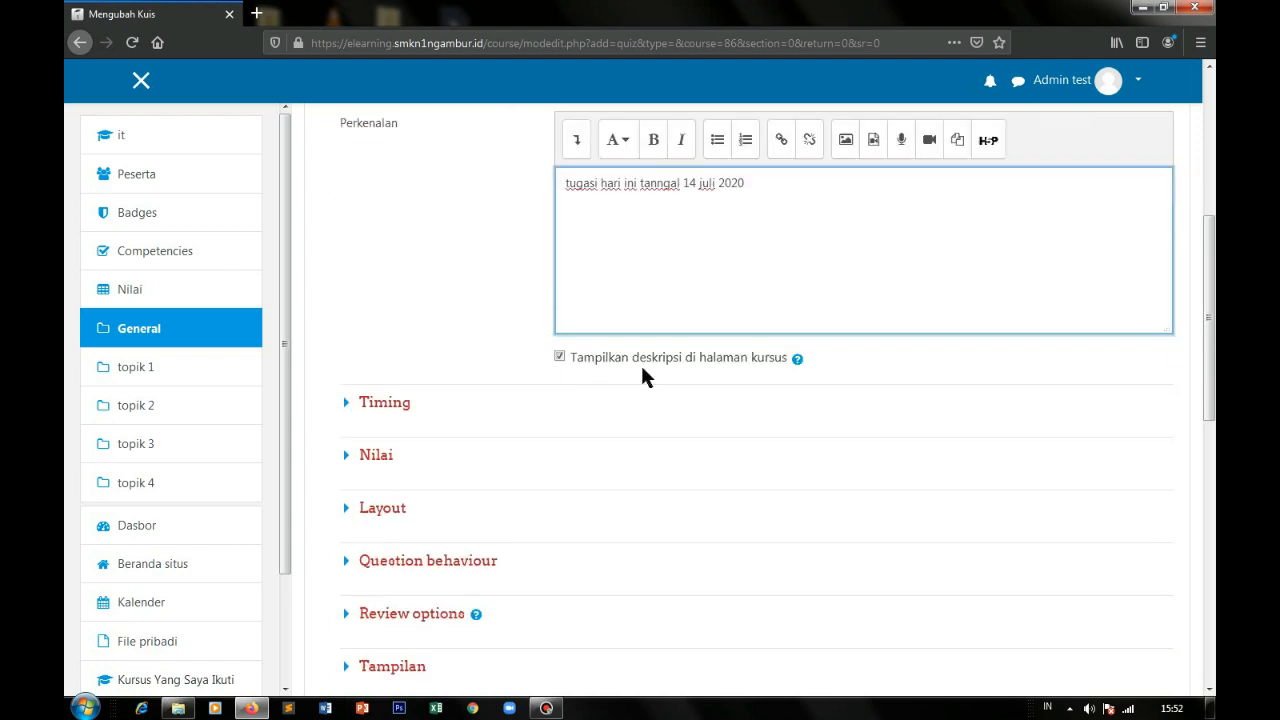
left_click(405, 406)
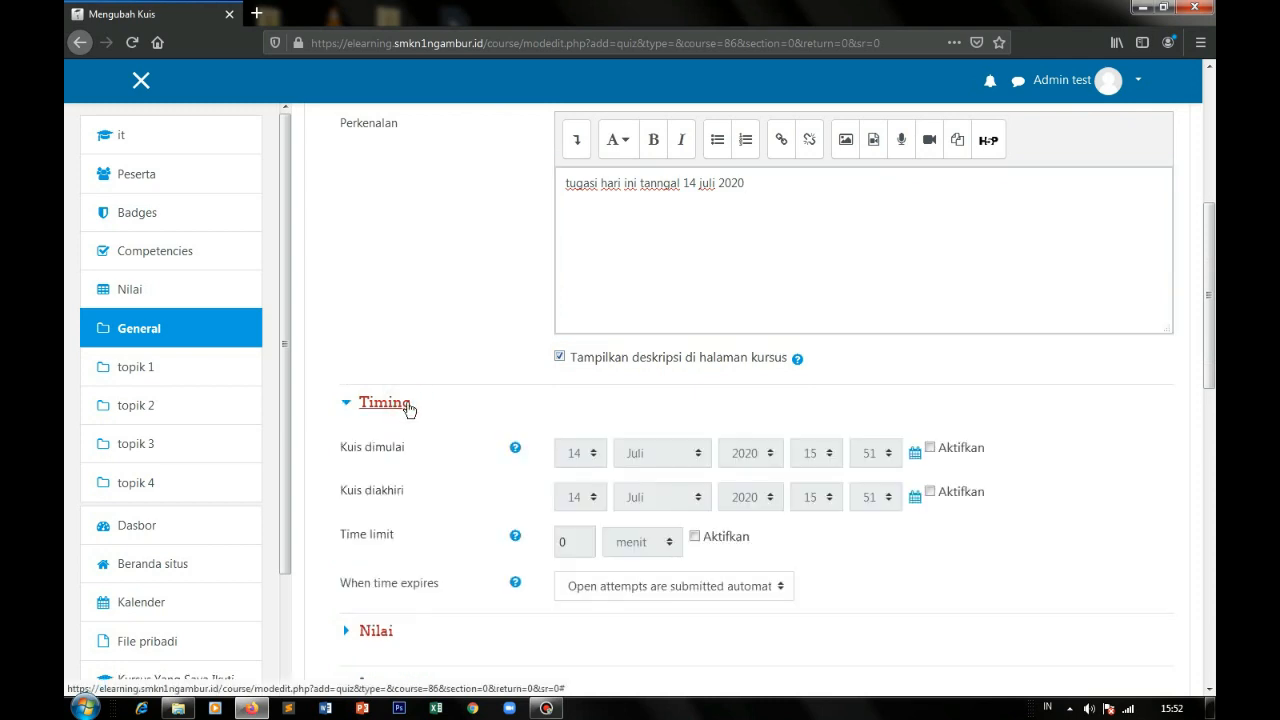
scroll(940, 470, "down", 2)
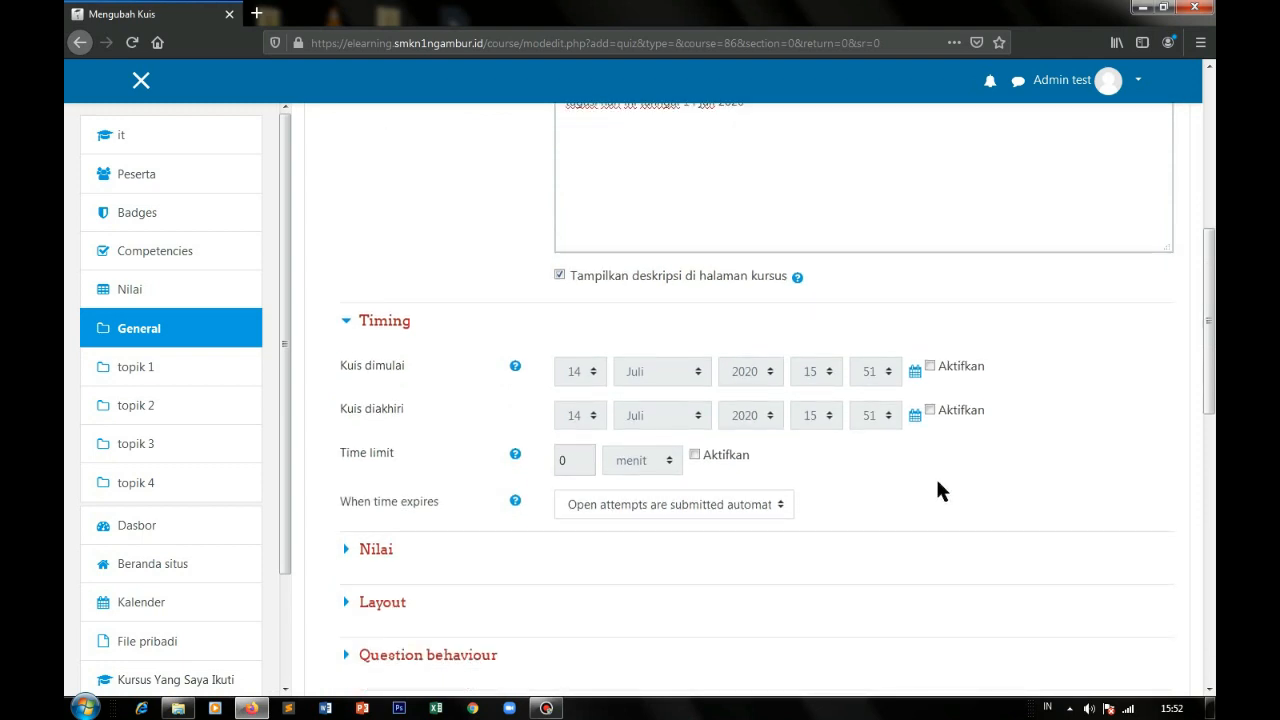
left_click(546, 708)
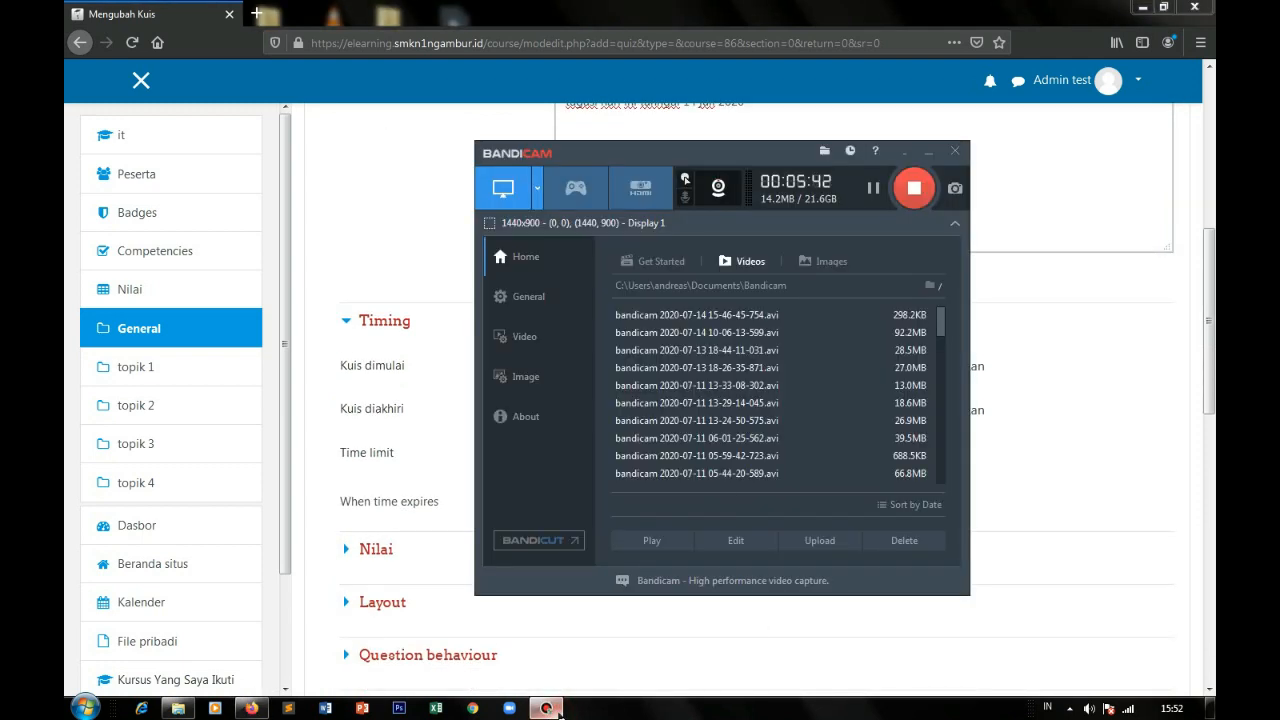
left_click(546, 708)
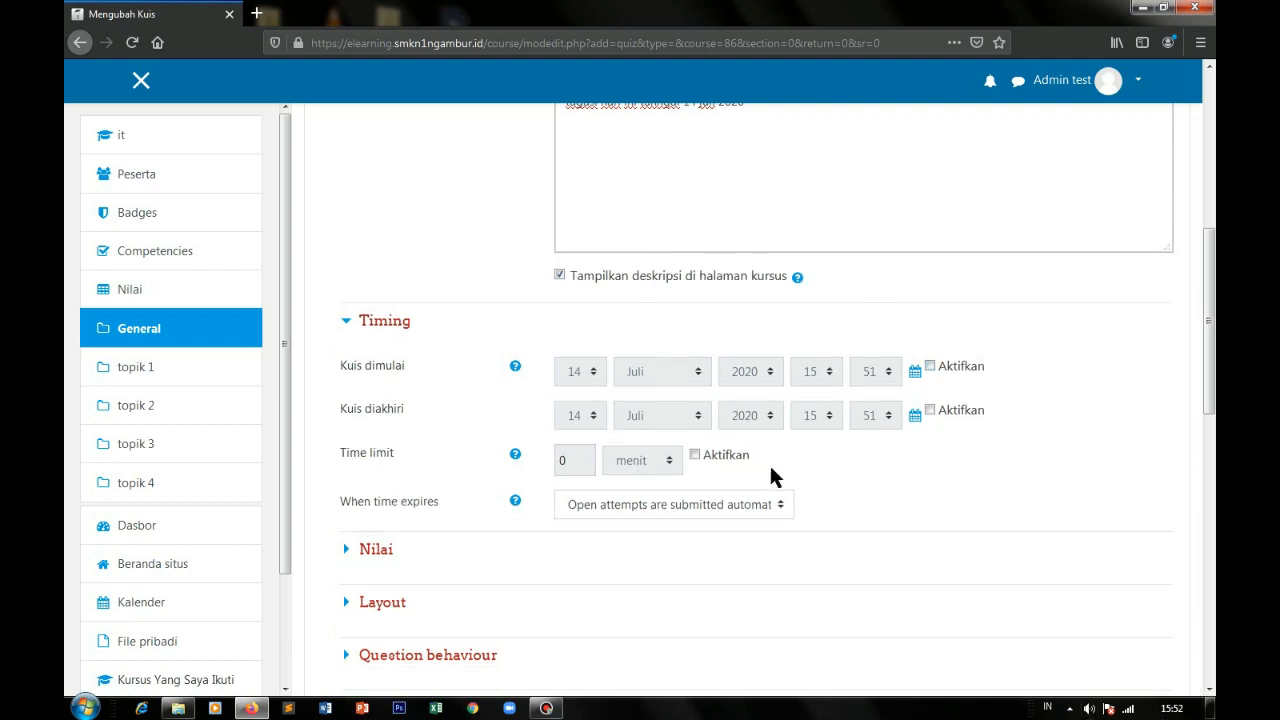
scroll(1051, 421, "down", 1)
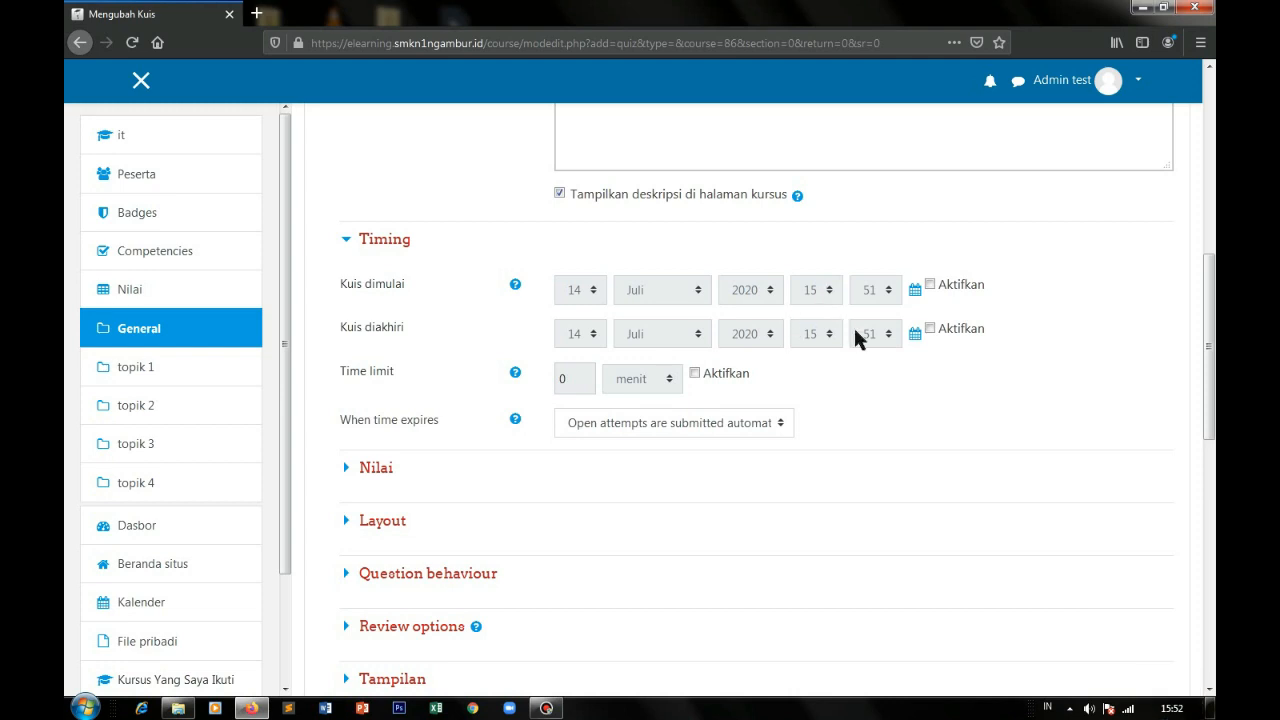
left_click(929, 284)
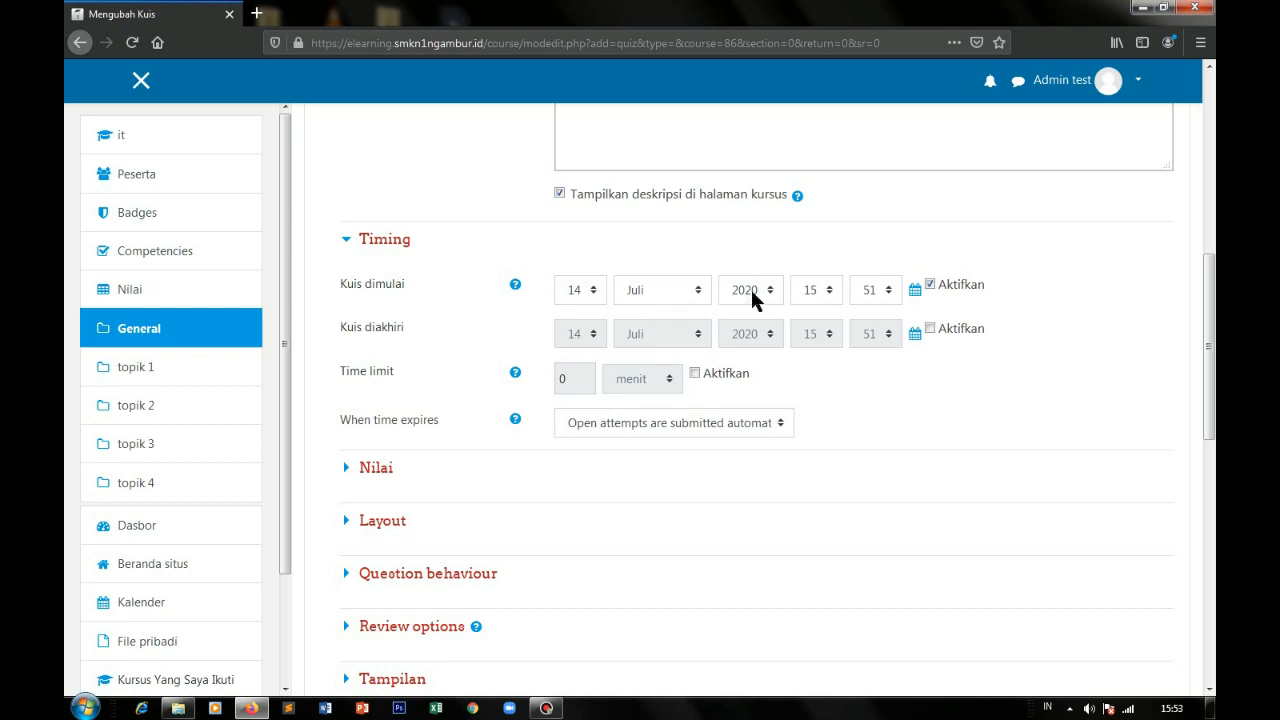
left_click(929, 329)
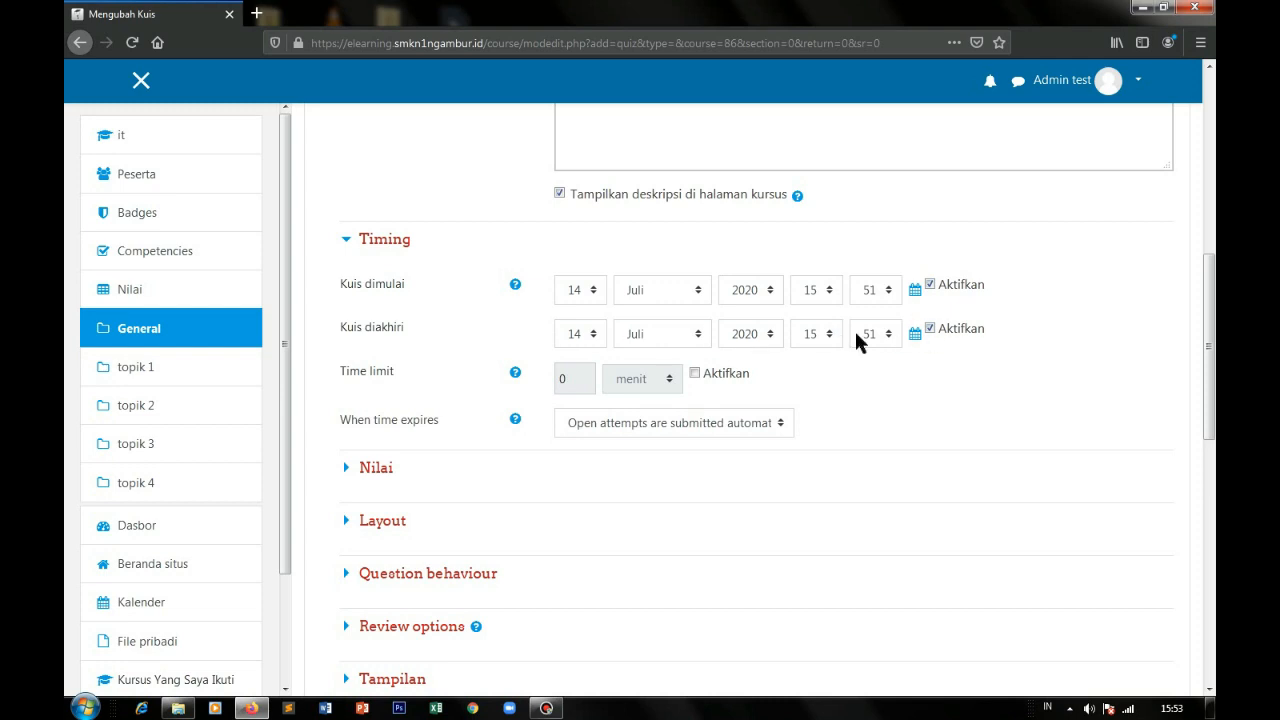
left_click(818, 334)
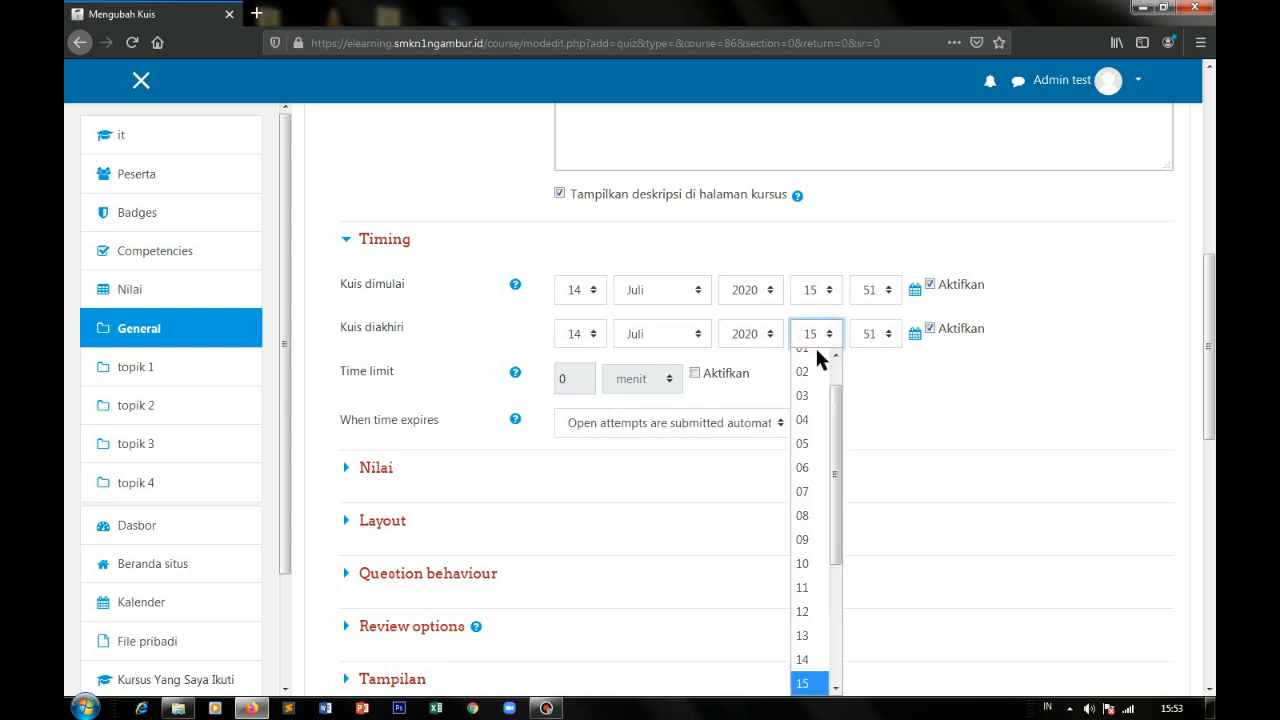
scroll(808, 636, "down", 1)
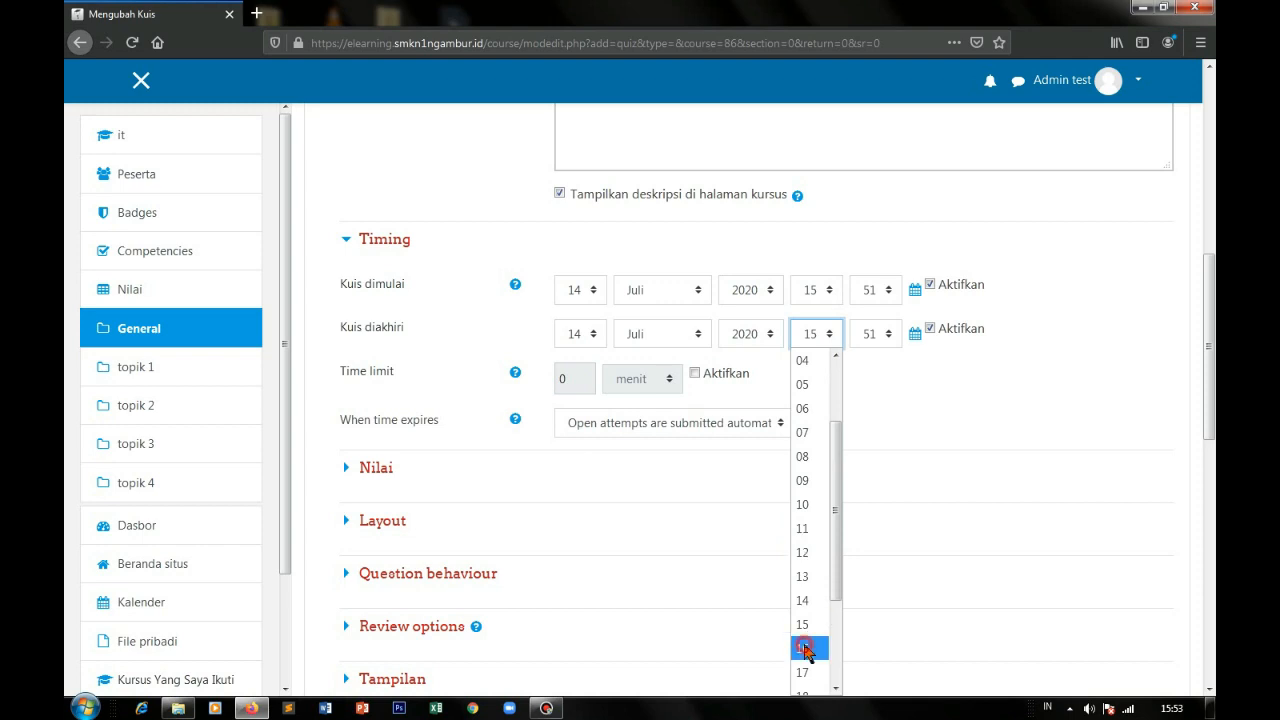
left_click(806, 648)
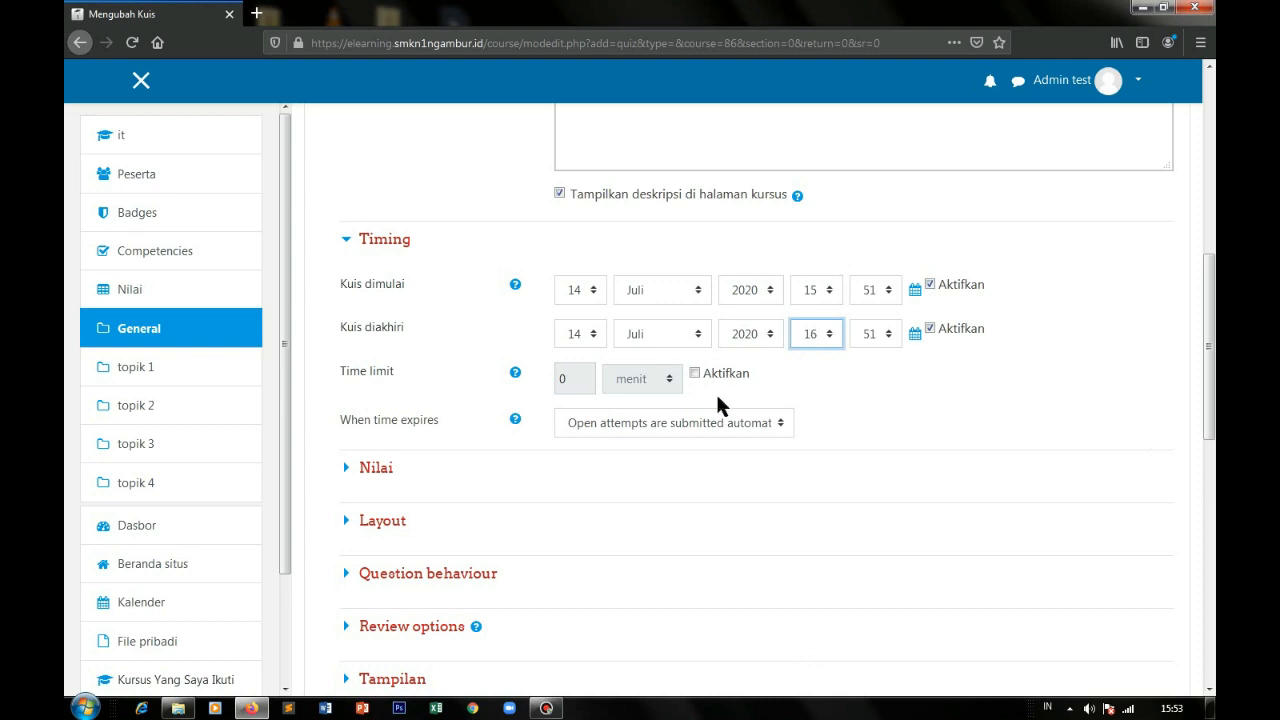
Step: Enable the quiz's time limit and set it to 60 minutes, dismissing the Windows color scheme prompt
left_click(695, 374)
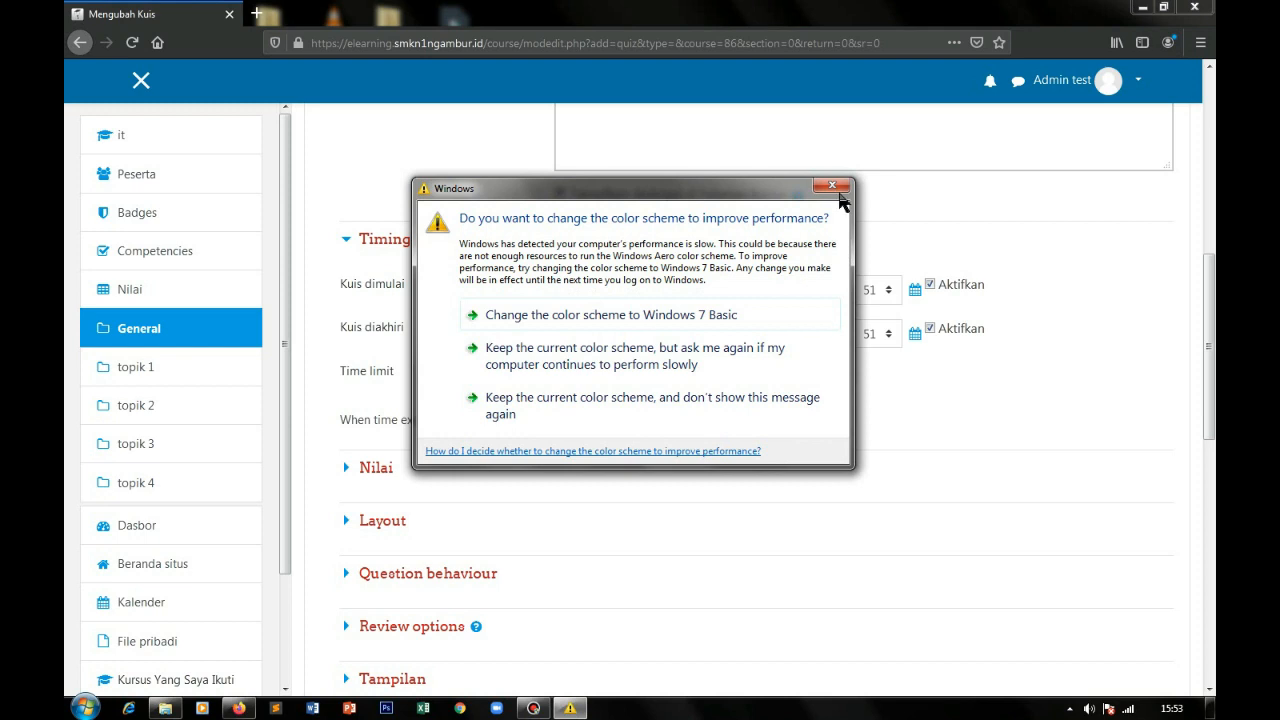
left_click(833, 188)
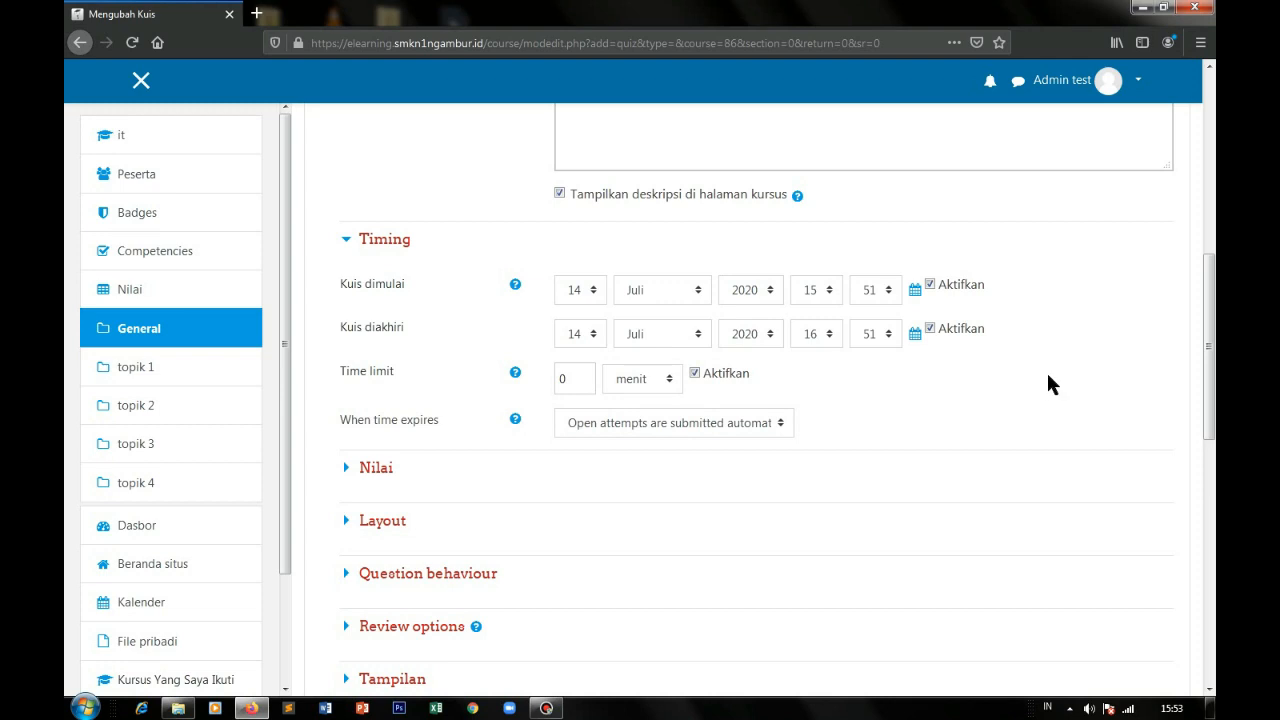
scroll(1048, 377, "down", 2)
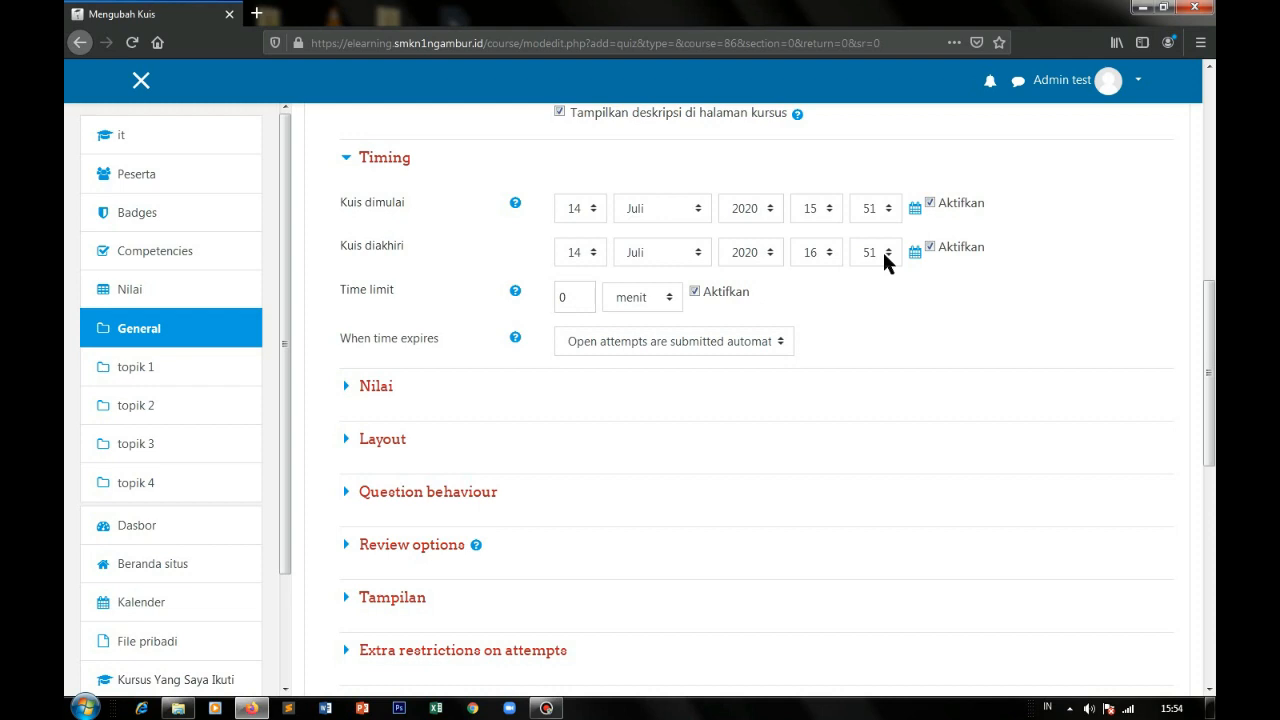
double_click(567, 296)
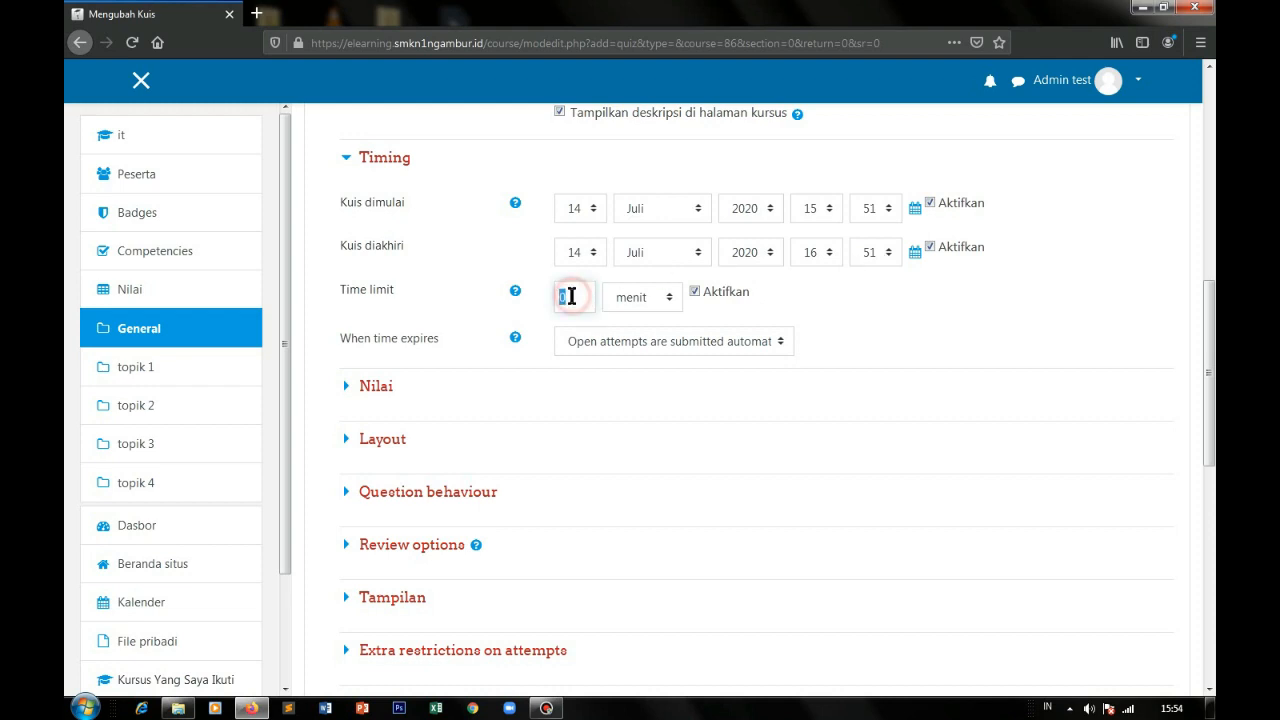
type("60")
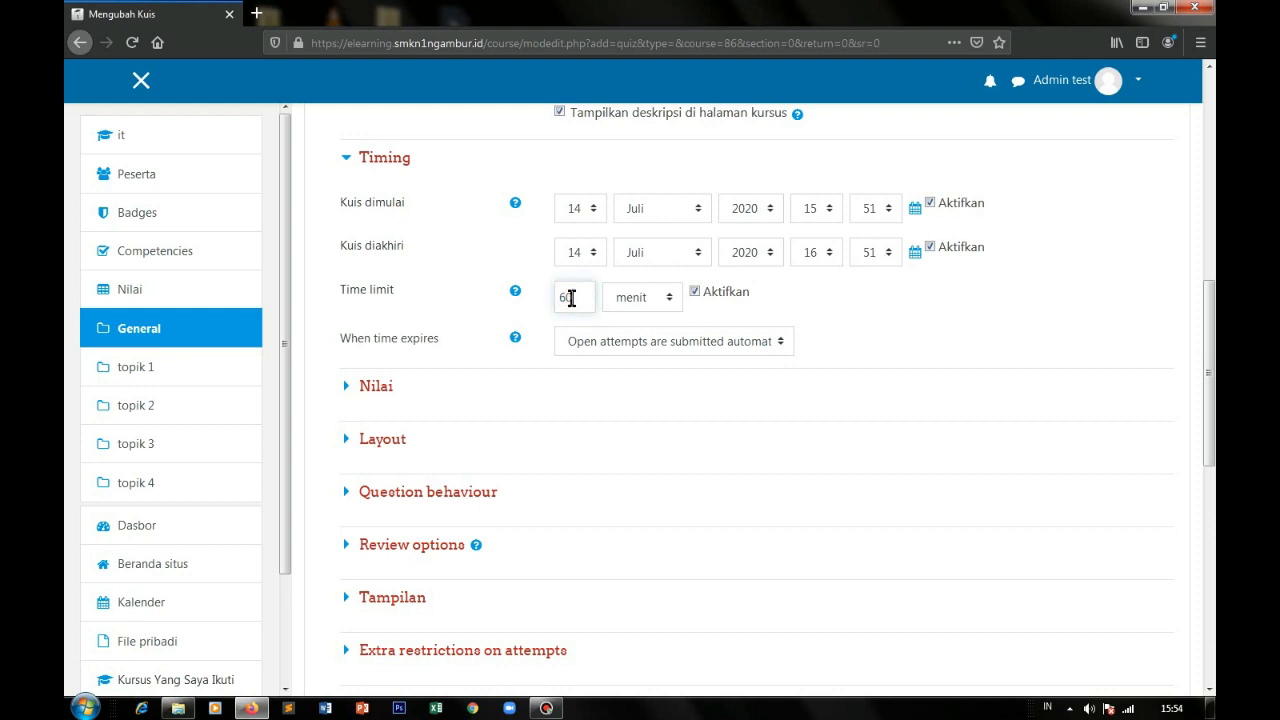
left_click(906, 333)
Step: Expand the Nilai settings and look over the grade category, passing grade, allowed attempts and grading method
left_click(372, 391)
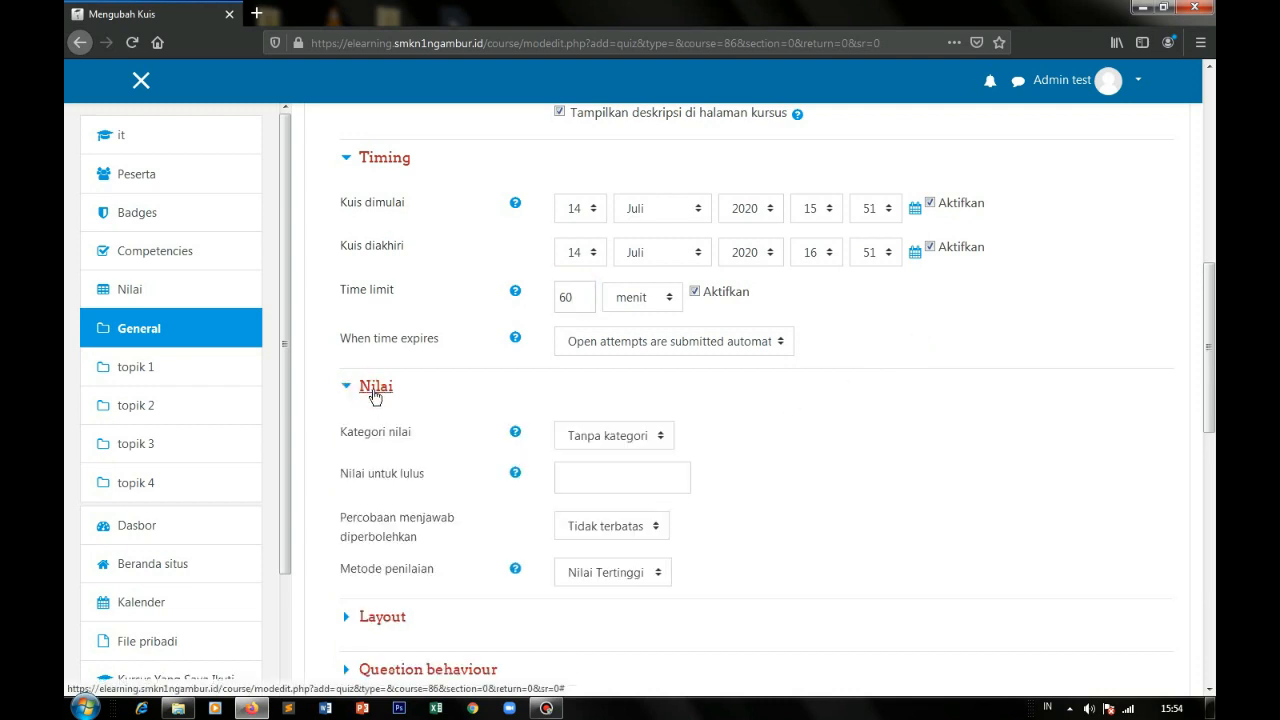
scroll(760, 420, "down", 2)
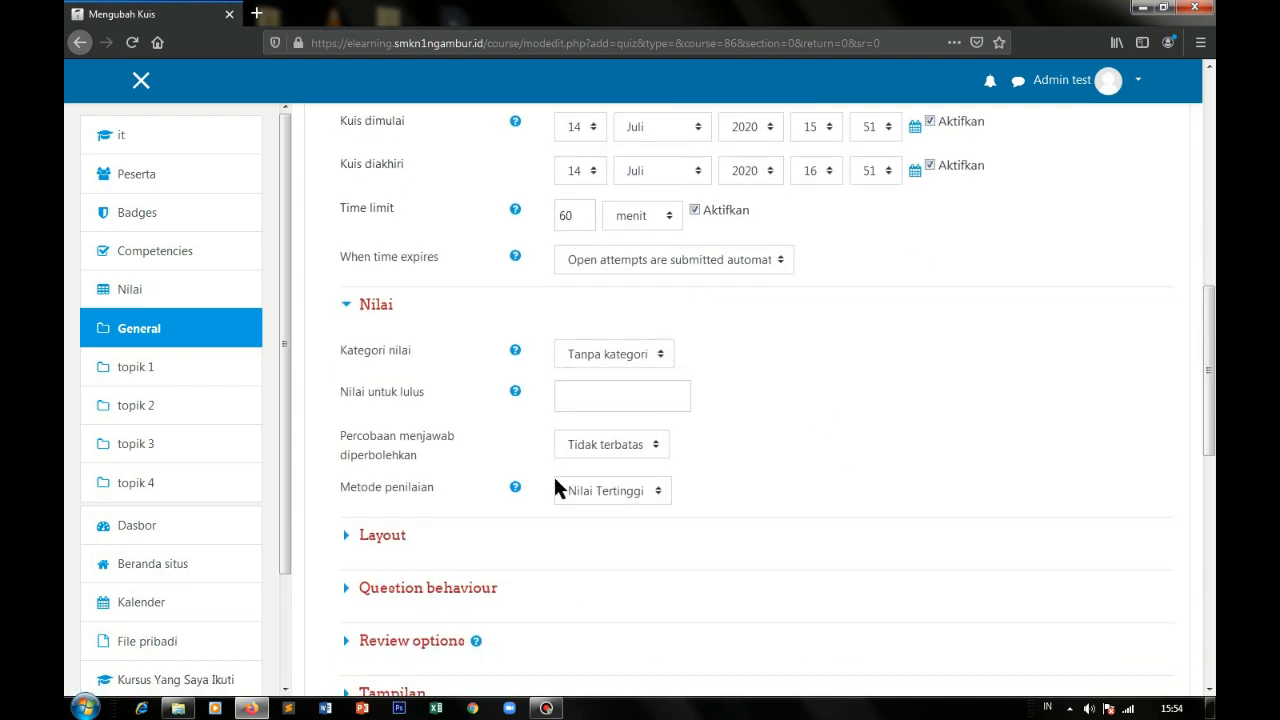
scroll(716, 480, "down", 2)
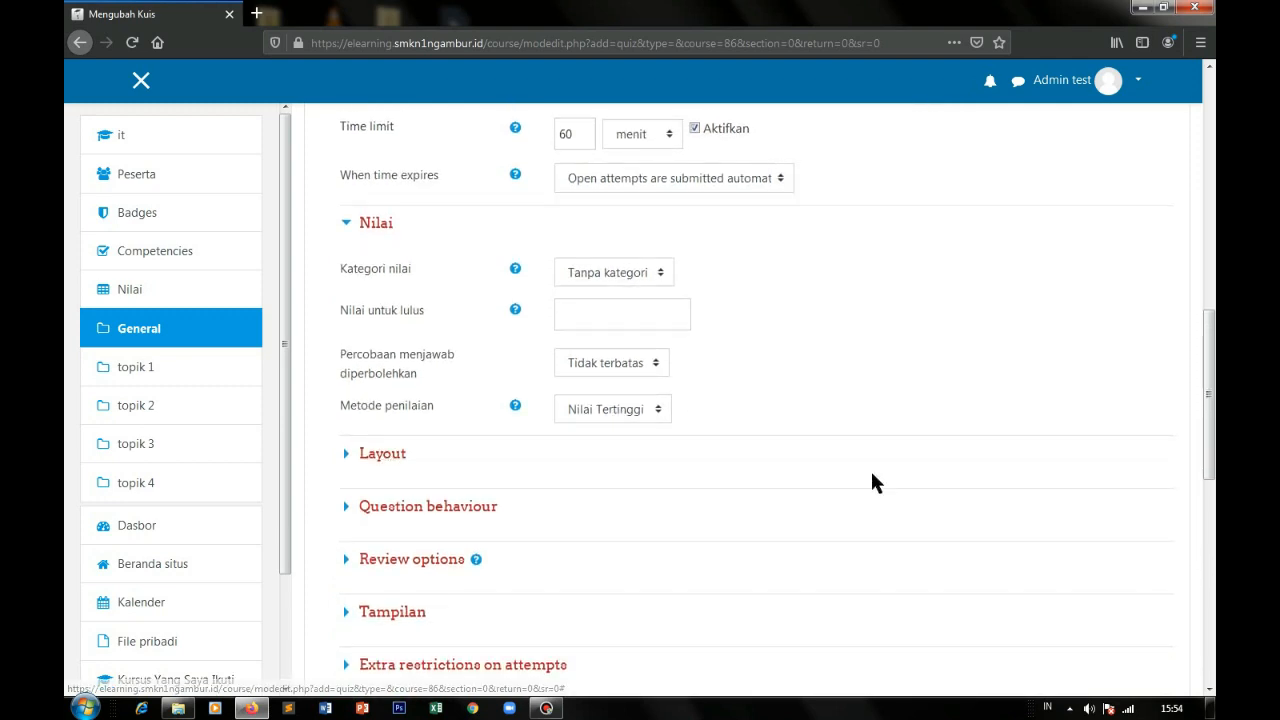
scroll(860, 480, "down", 1)
Step: In the Review options, disable The attempt and Overall feedback for the period immediately after the attempt
left_click(420, 479)
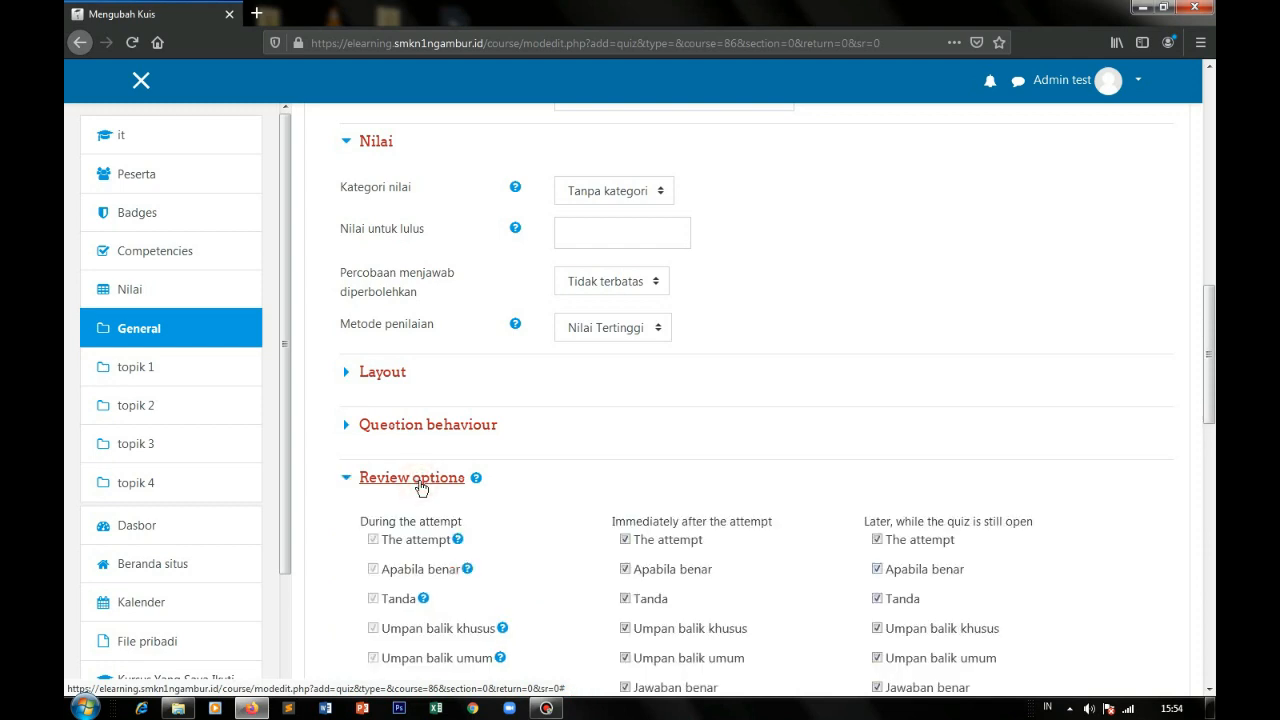
scroll(720, 420, "down", 1)
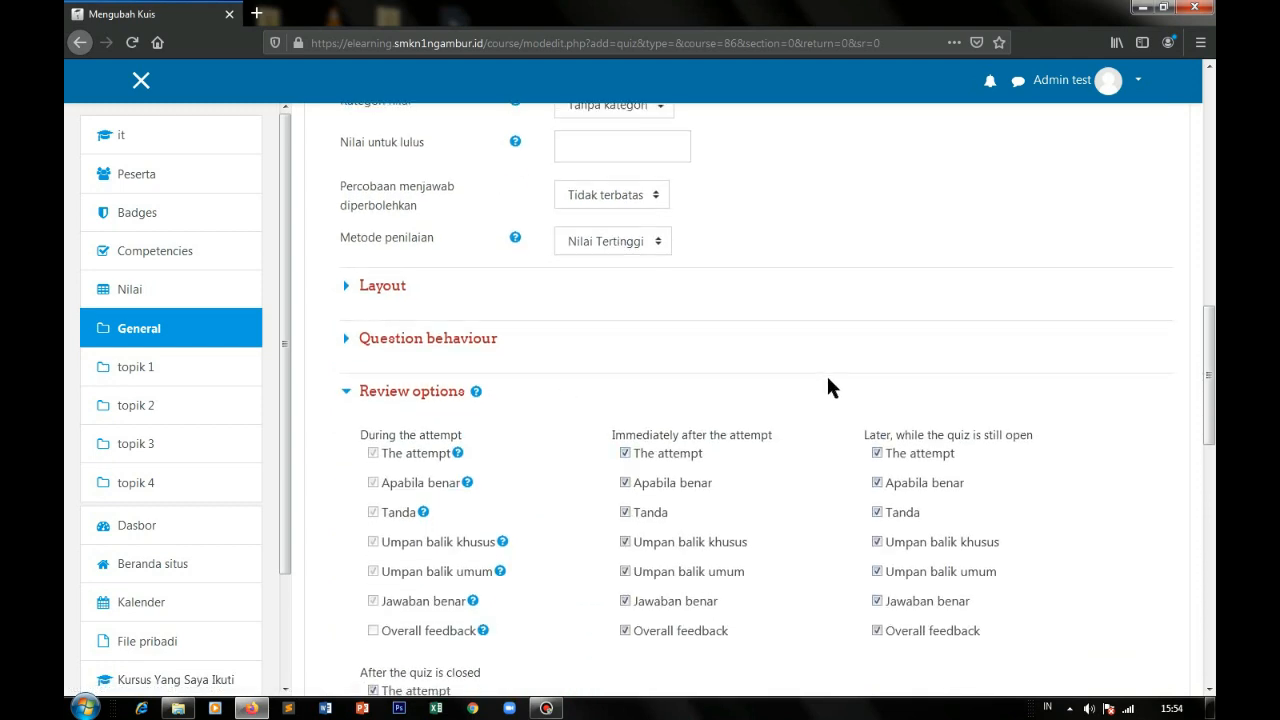
scroll(780, 370, "down", 3)
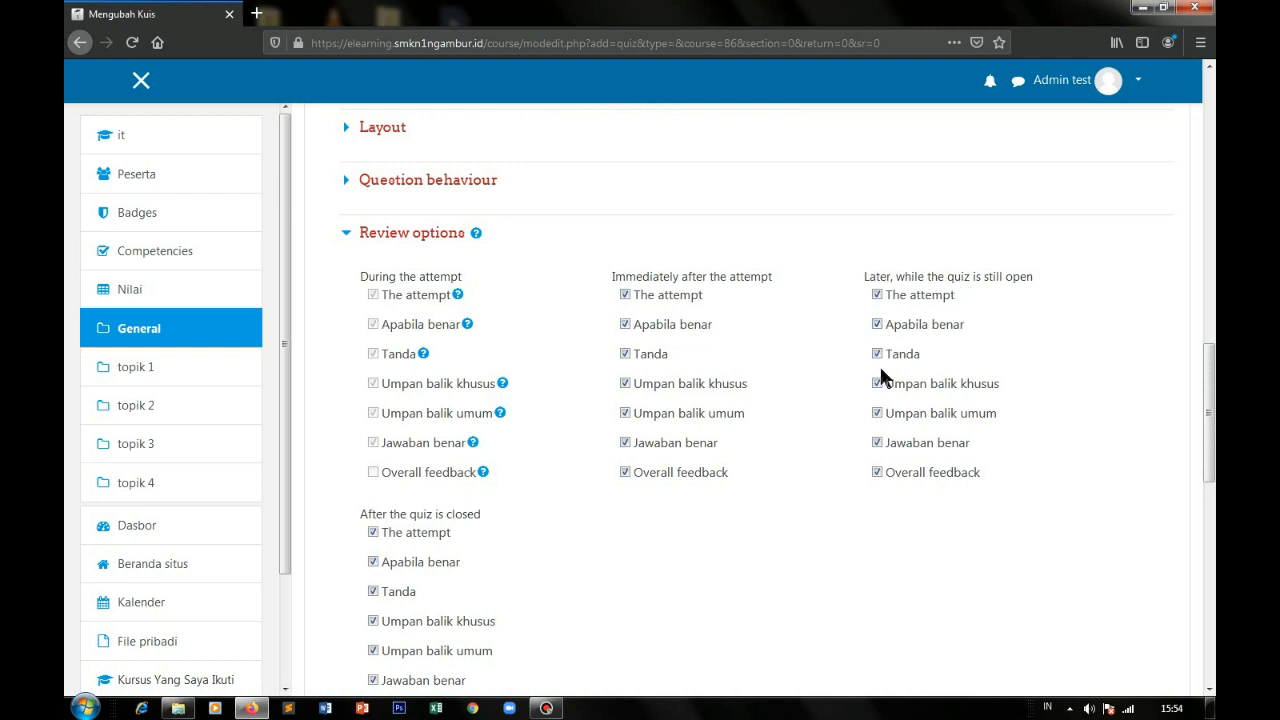
left_click(625, 295)
scroll(629, 423, "down", 1)
left_click(625, 391)
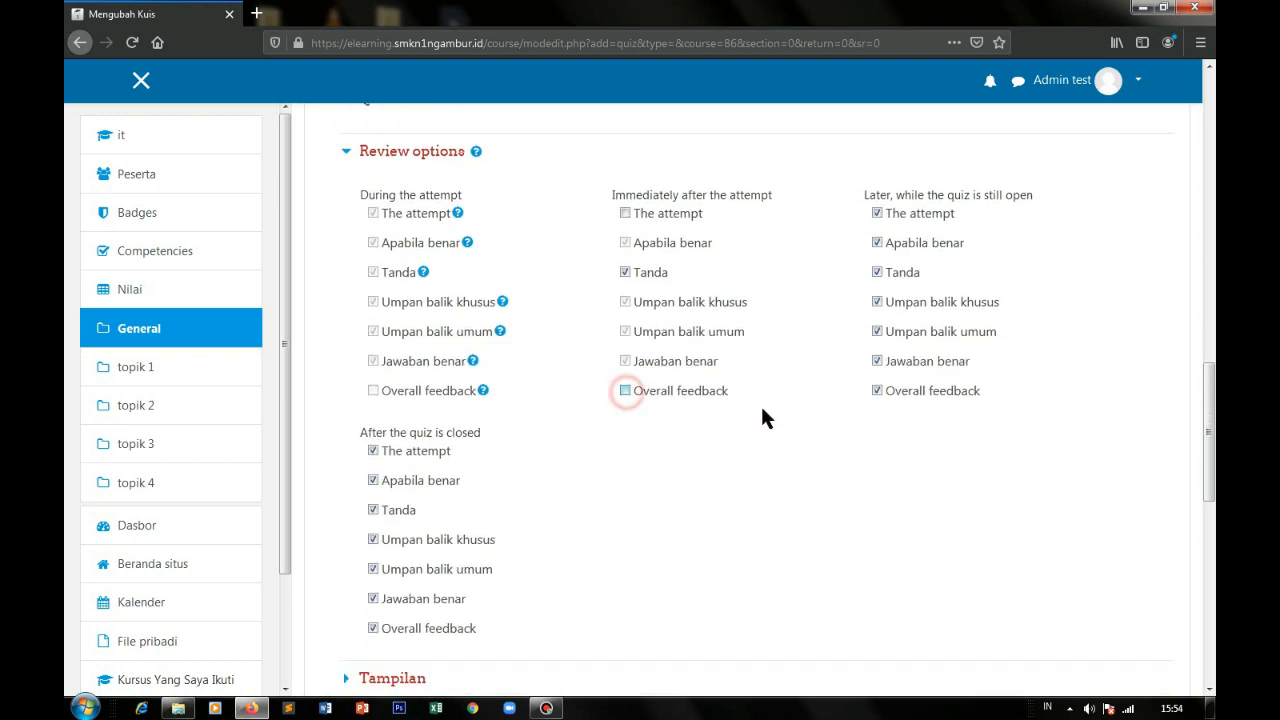
Step: Disable The attempt and Overall feedback for both the later, still-open period and after the quiz is closed
left_click(877, 391)
left_click(876, 214)
left_click(373, 451)
left_click(370, 628)
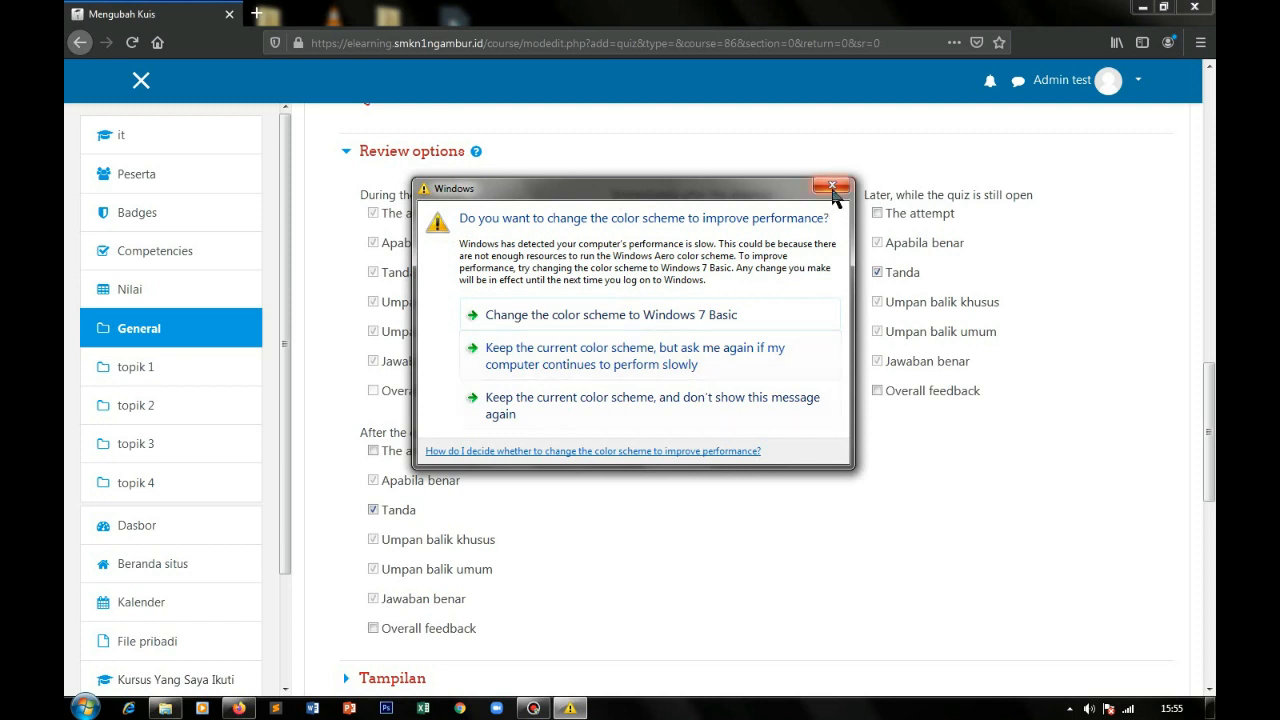
left_click(832, 188)
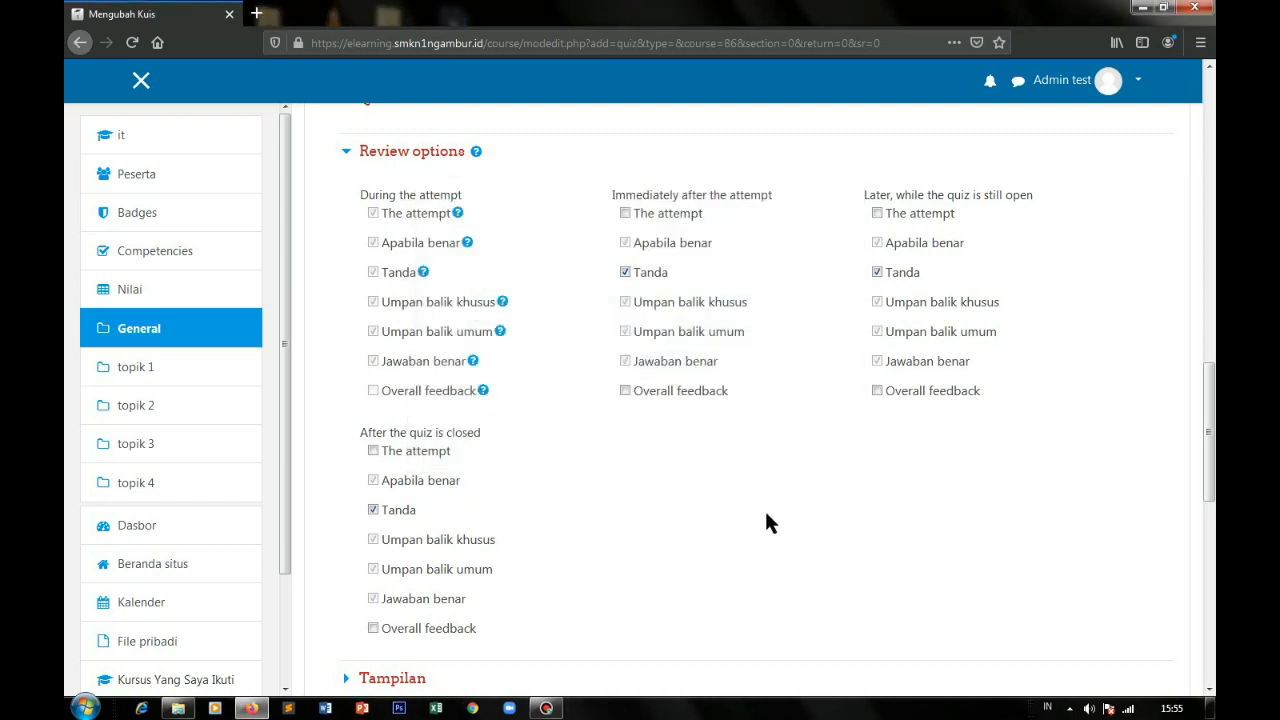
Step: Check the Tampilan and Extra restrictions on attempts sections, and expand the Pengaturan modul yang biasanya settings
scroll(766, 515, "down", 3)
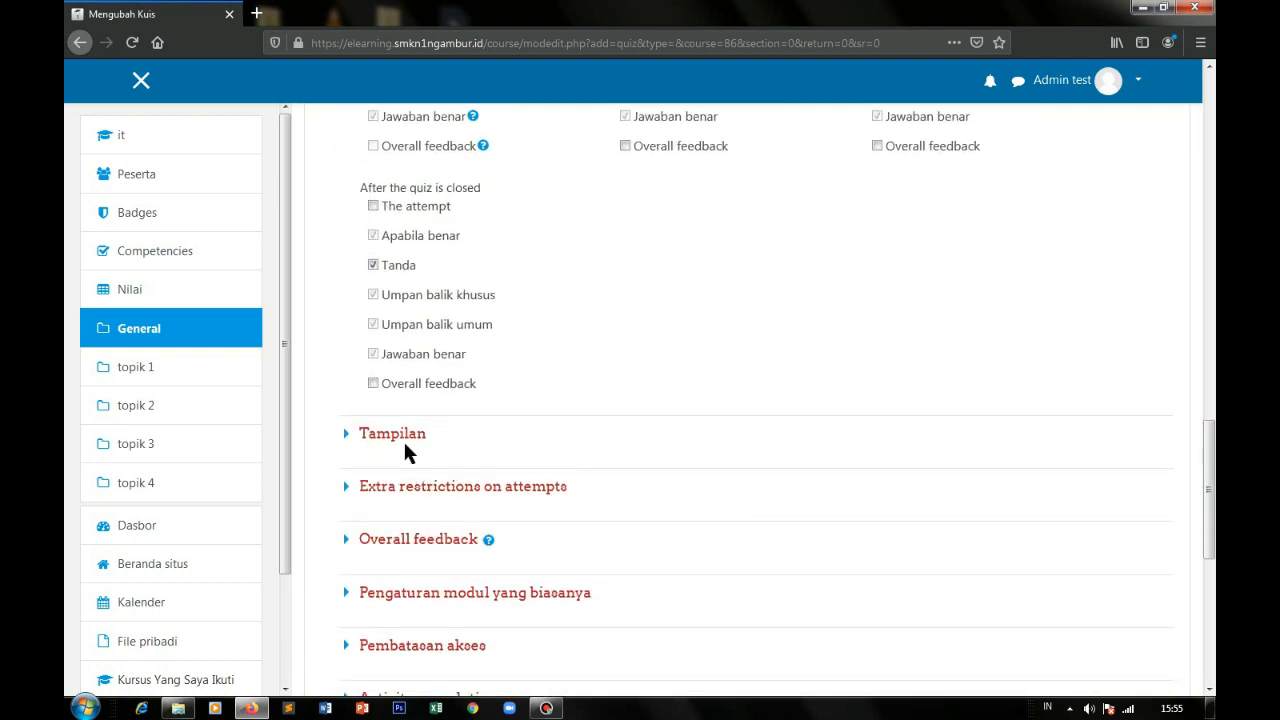
left_click(400, 437)
left_click(403, 443)
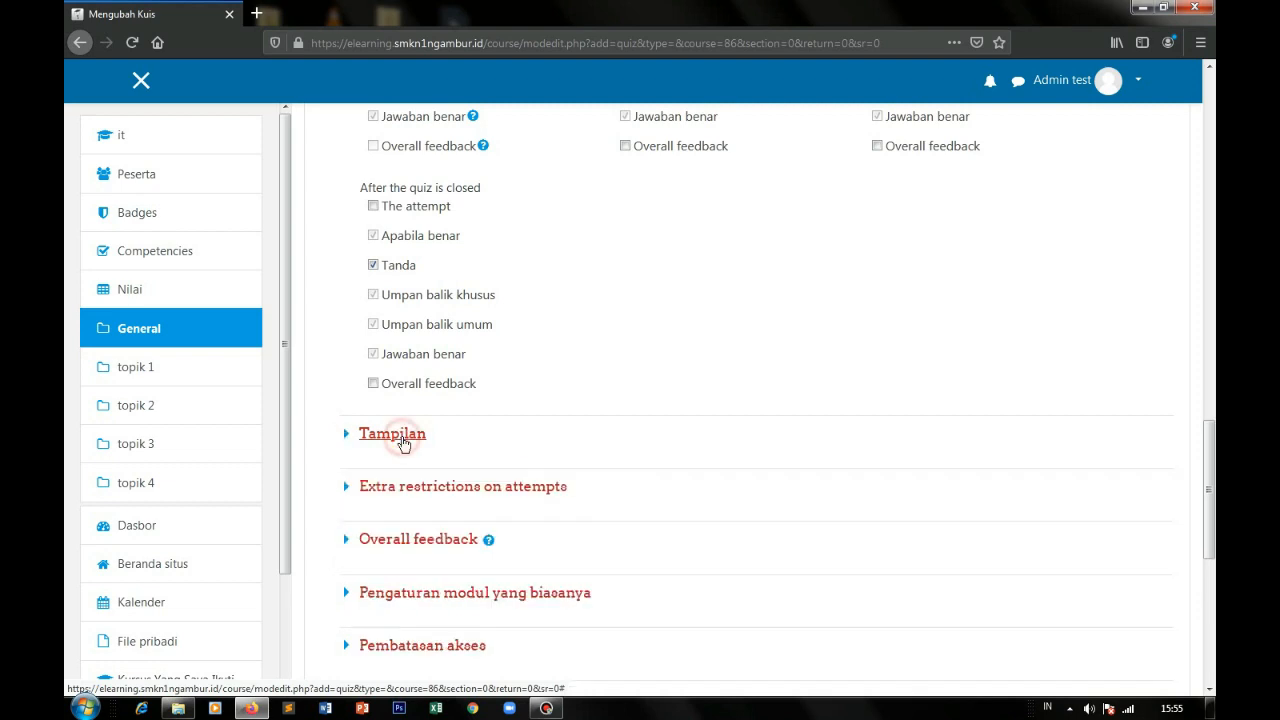
scroll(403, 443, "down", 2)
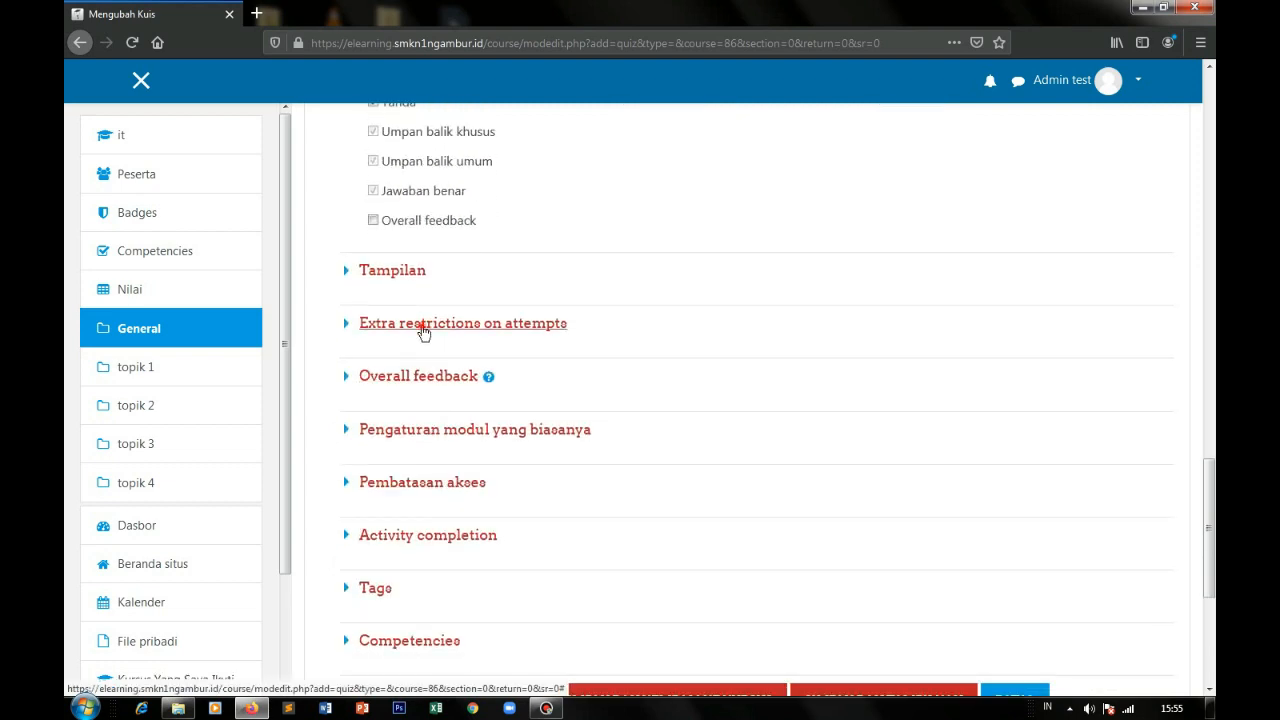
left_click(424, 334)
left_click(424, 333)
left_click(437, 429)
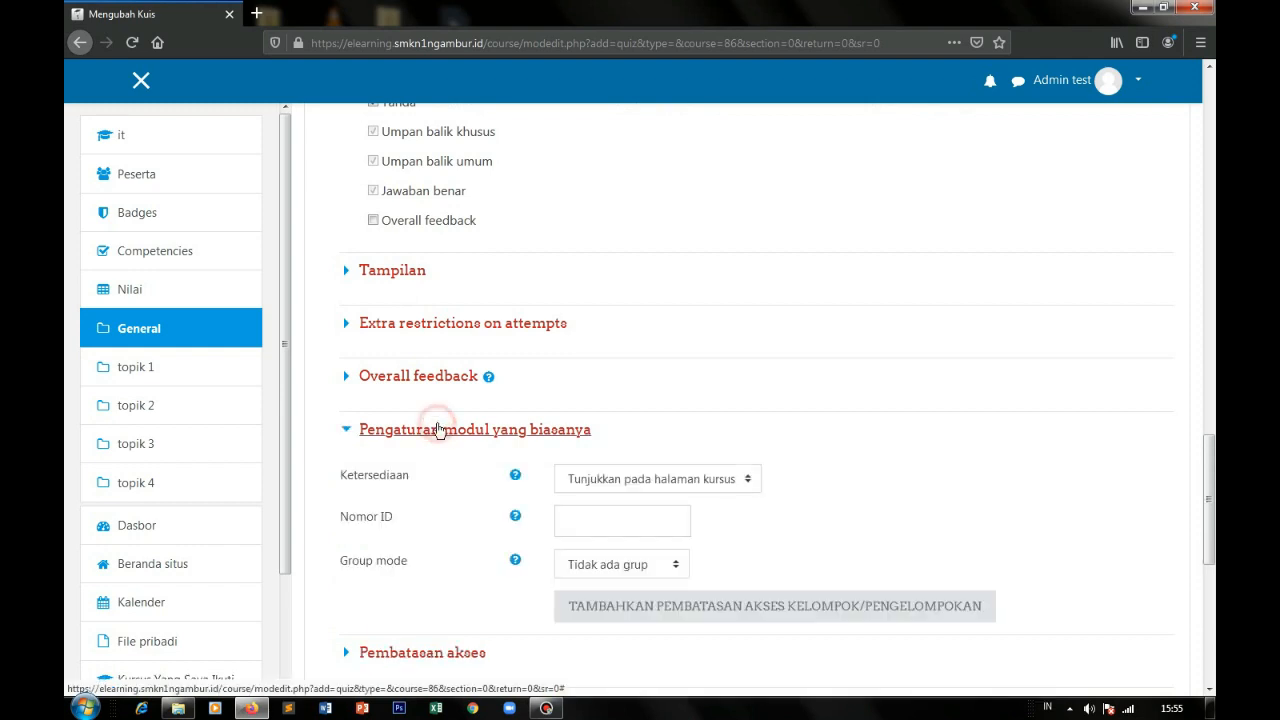
Step: Expand the Question behaviour settings and examine the choices for Shuffle within questions
scroll(763, 494, "up", 7)
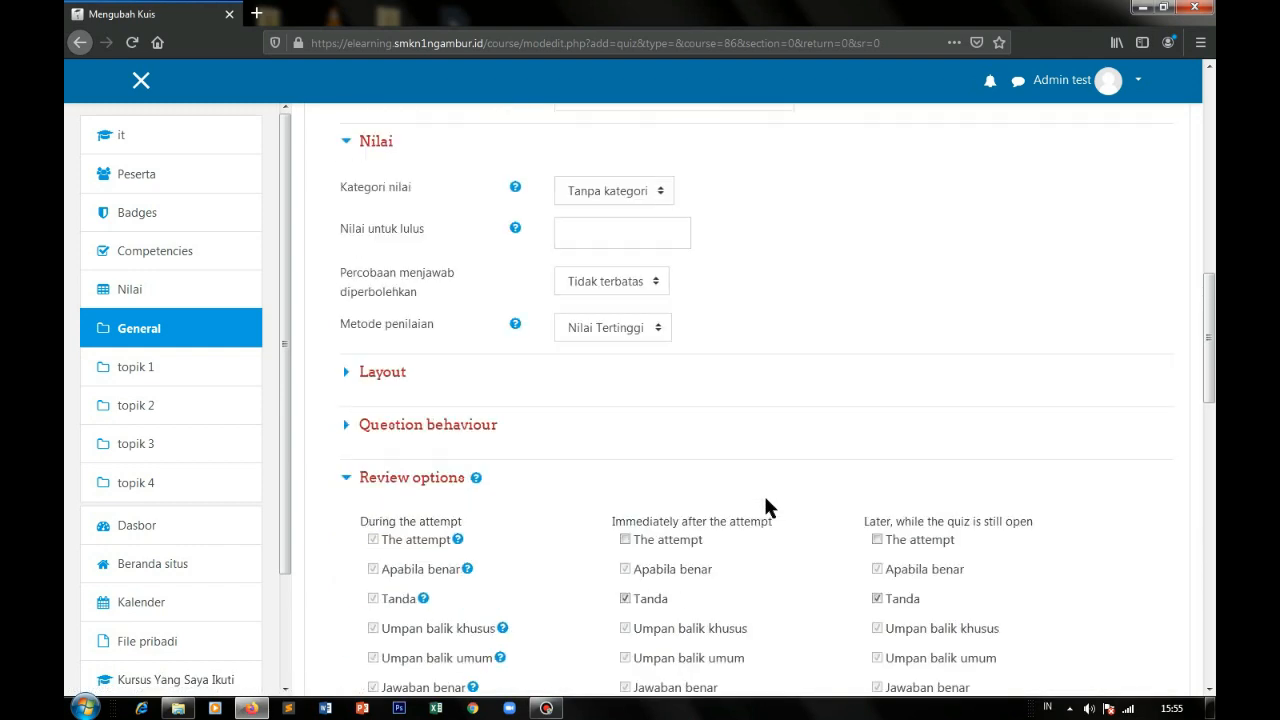
scroll(765, 498, "up", 5)
scroll(765, 499, "up", 3)
scroll(765, 499, "down", 3)
scroll(766, 505, "down", 10)
scroll(763, 493, "up", 2)
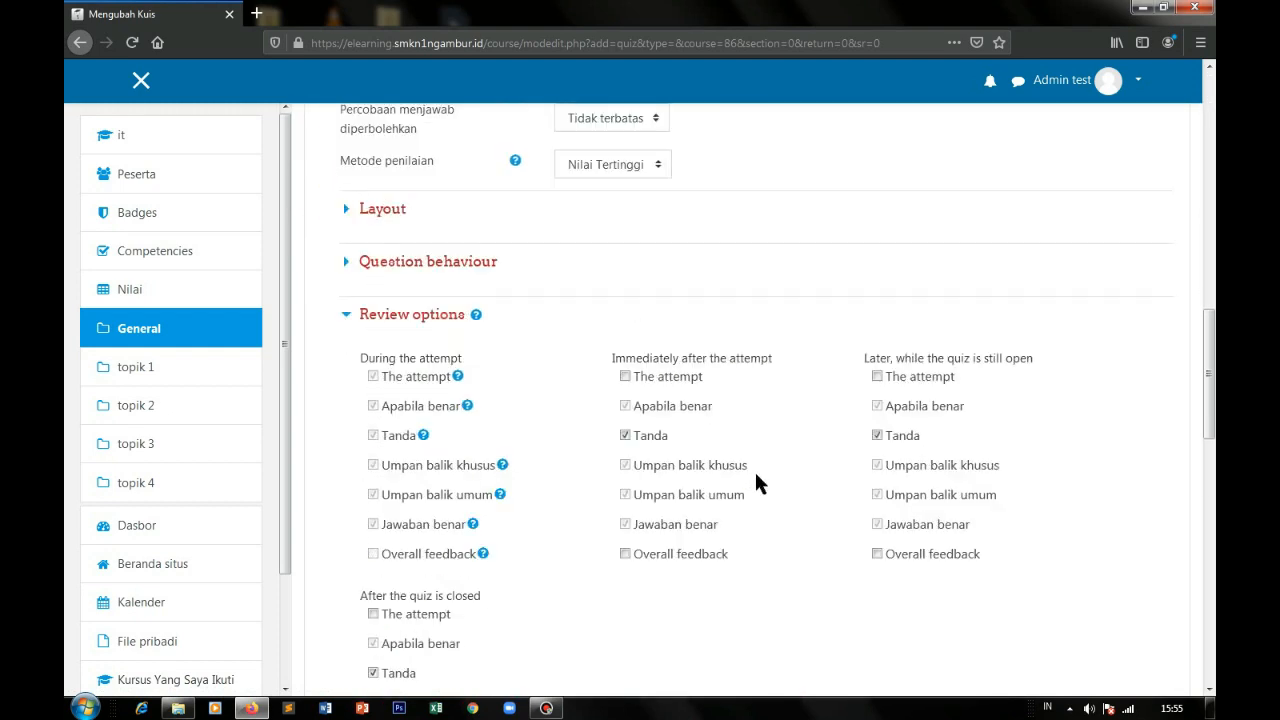
left_click(452, 264)
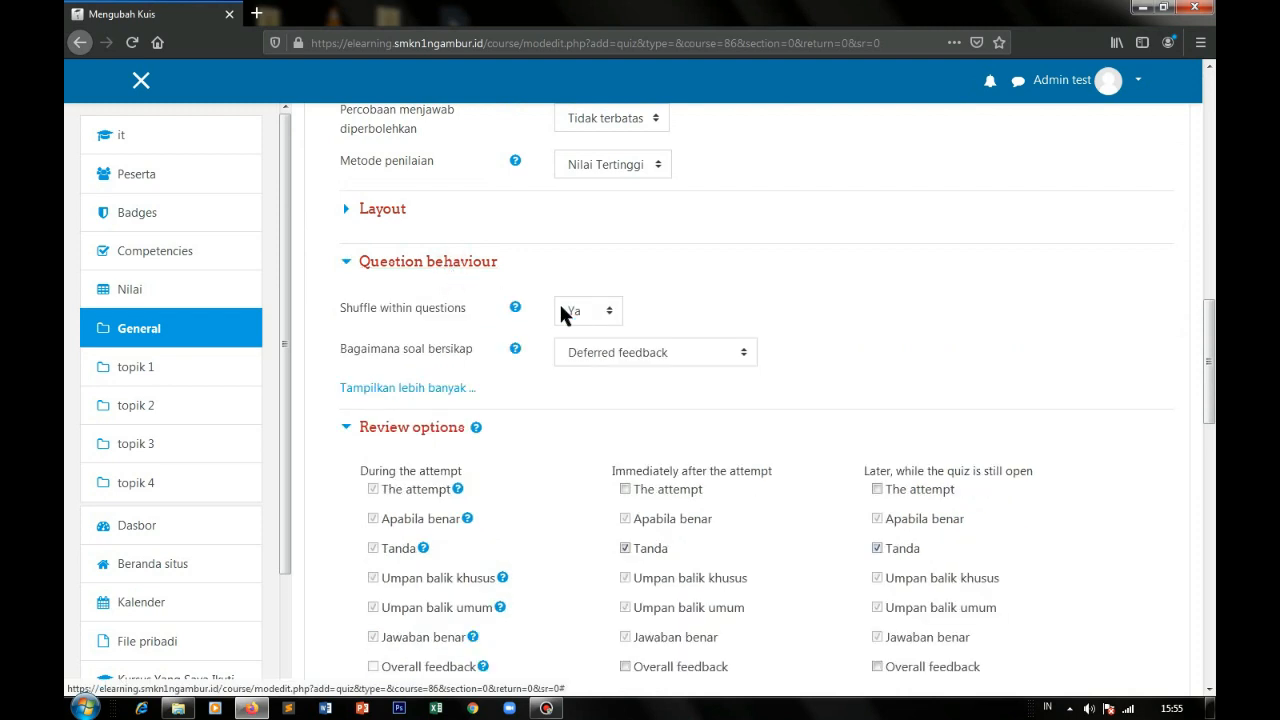
left_click(576, 310)
left_click(576, 310)
Step: Expand the Layout settings, examine the New page choices and look back over the quiz form
left_click(384, 212)
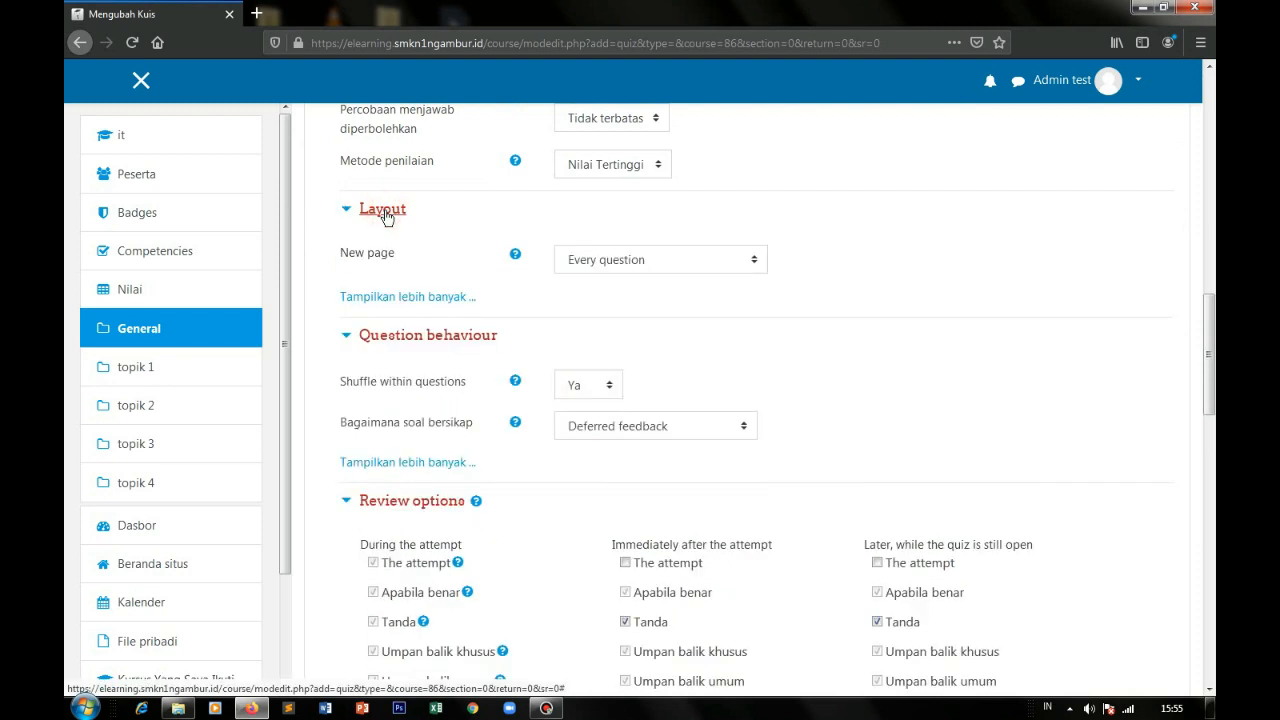
left_click(605, 261)
left_click(605, 261)
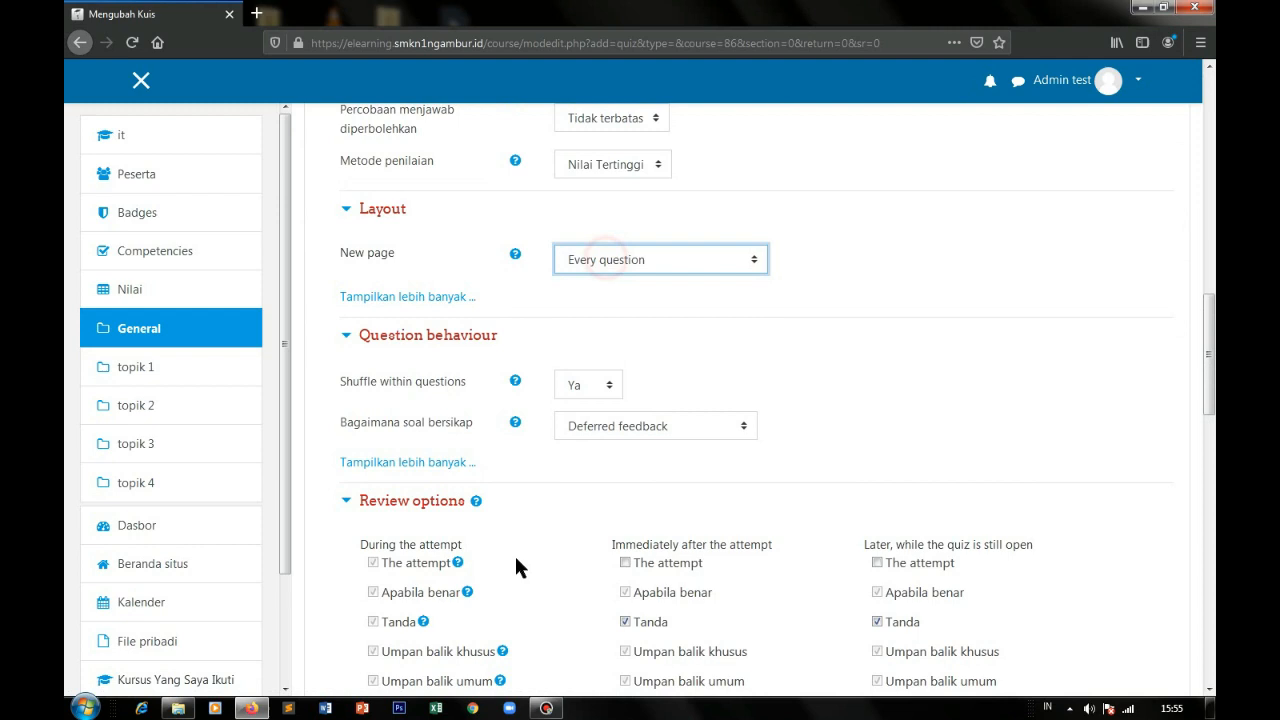
scroll(515, 555, "down", 4)
scroll(744, 480, "up", 15)
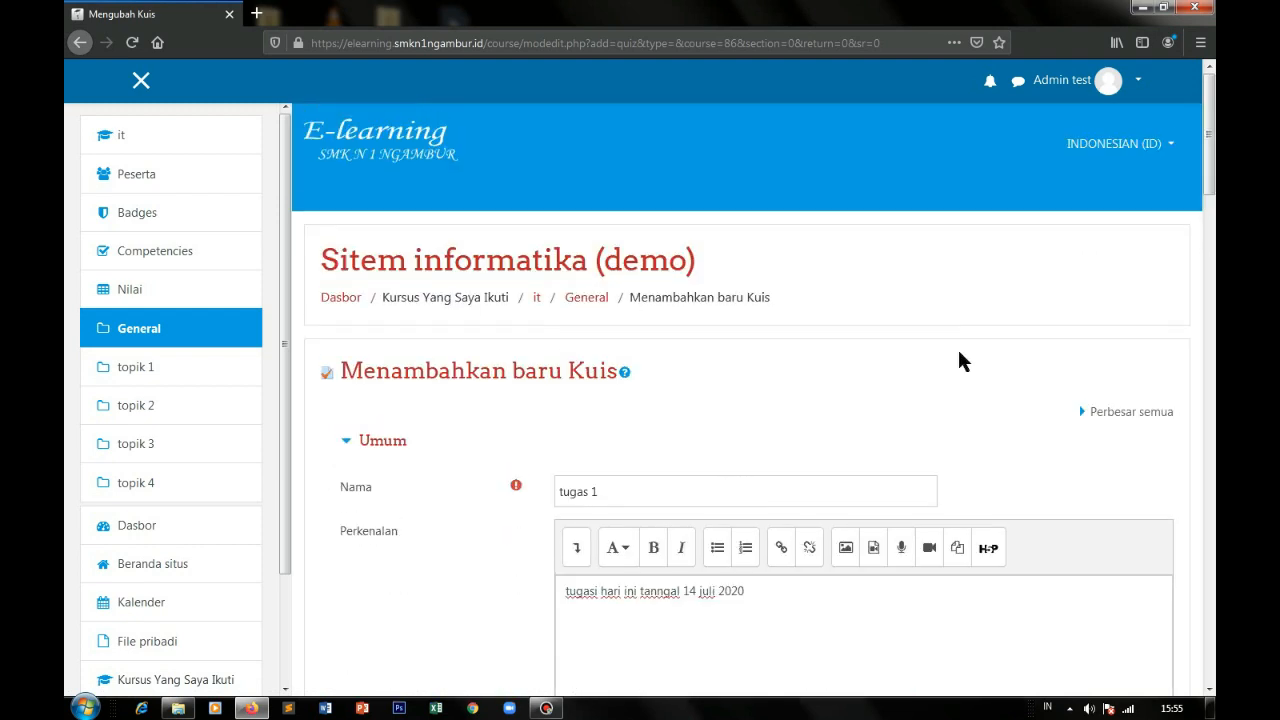
Step: Switch the site language to English (en), leaving the unsaved quiz form
left_click(1109, 147)
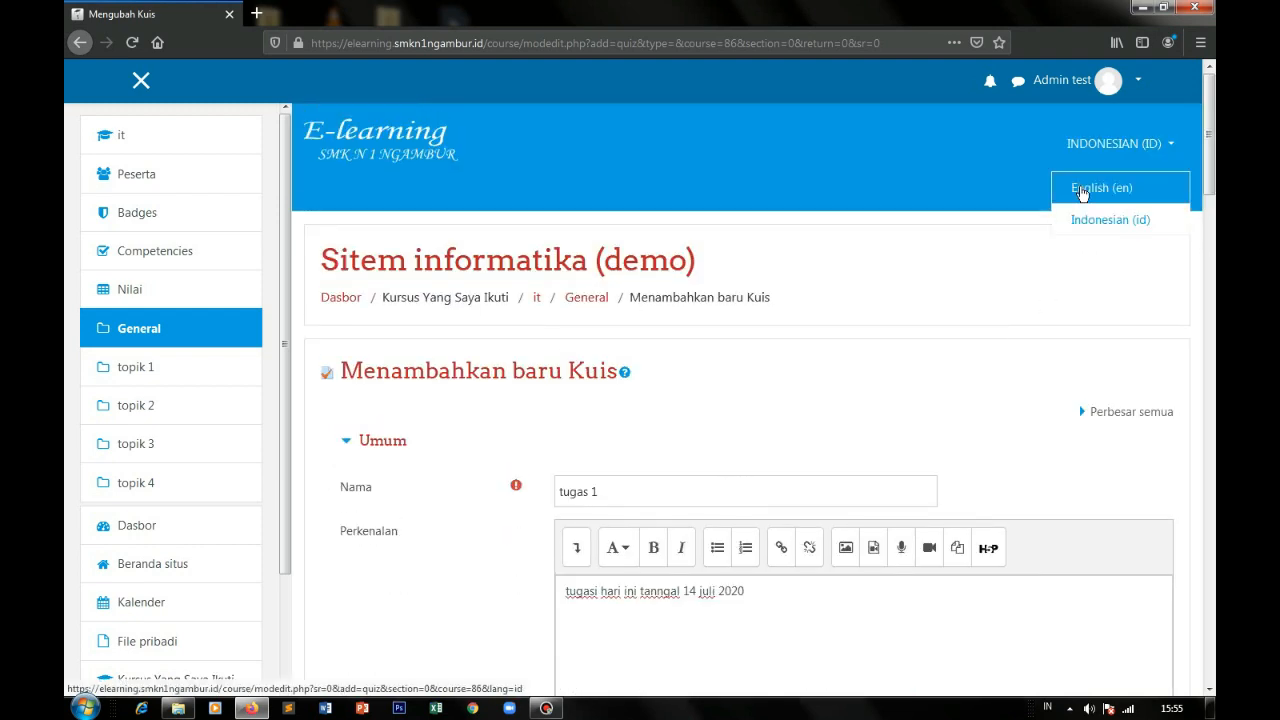
left_click(1080, 192)
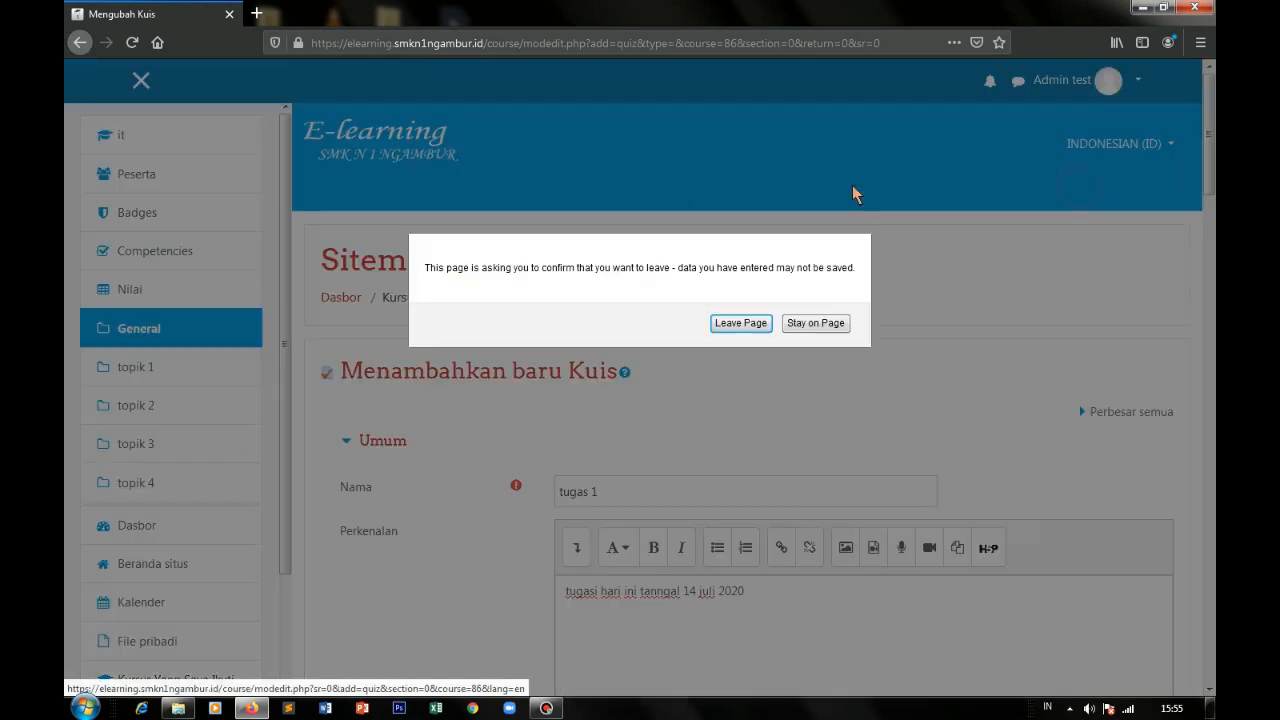
left_click(728, 323)
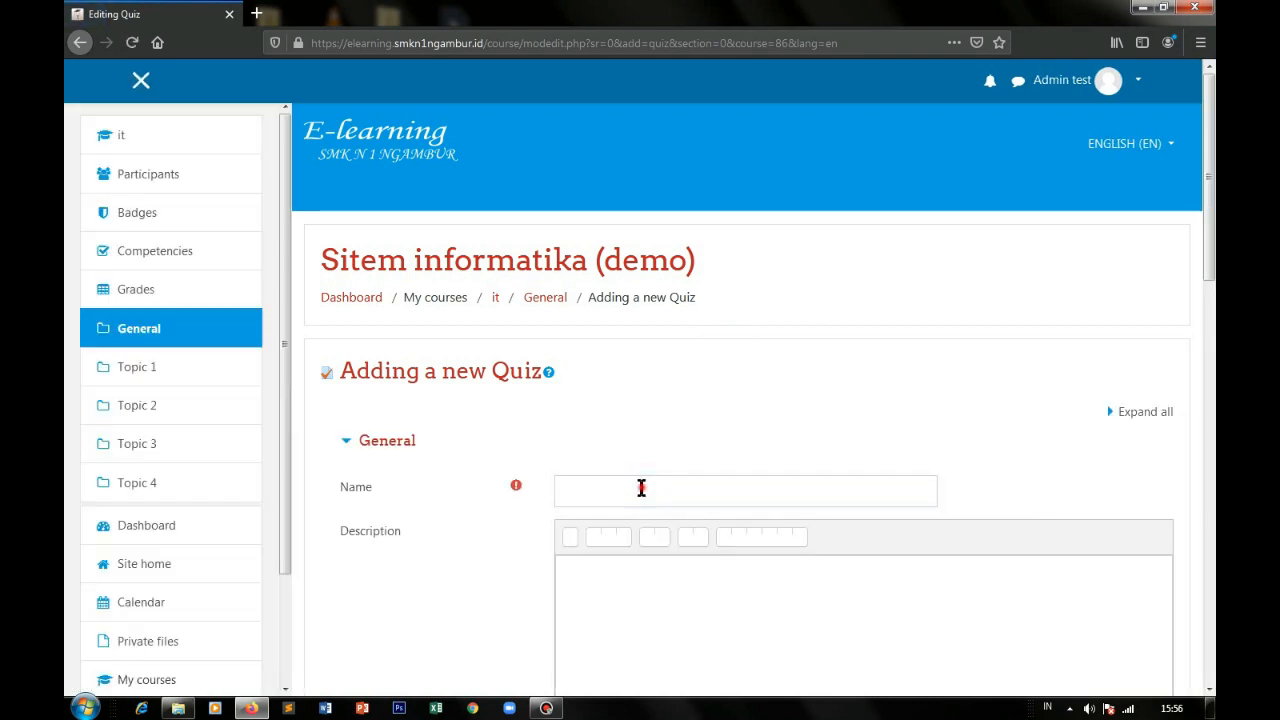
Step: Name the quiz tugas 1 and correct the misspelled word in its description to tanggal
type("tugas 1")
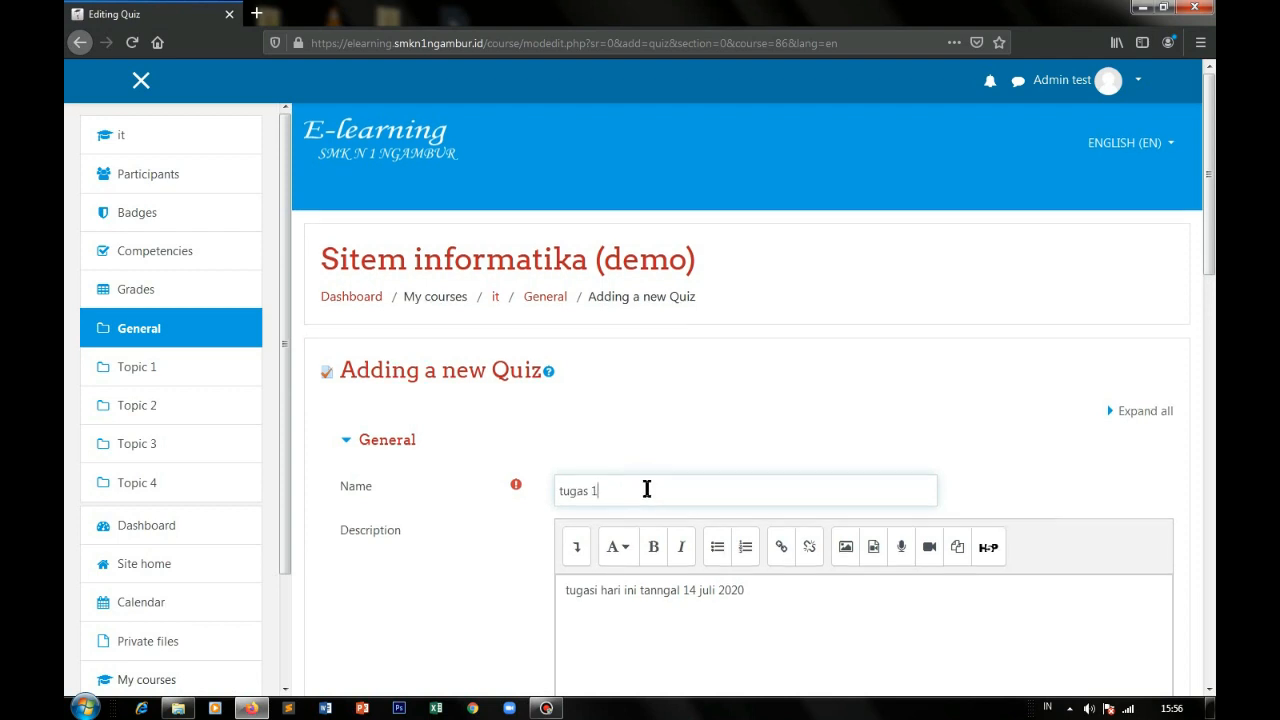
scroll(645, 488, "down", 5)
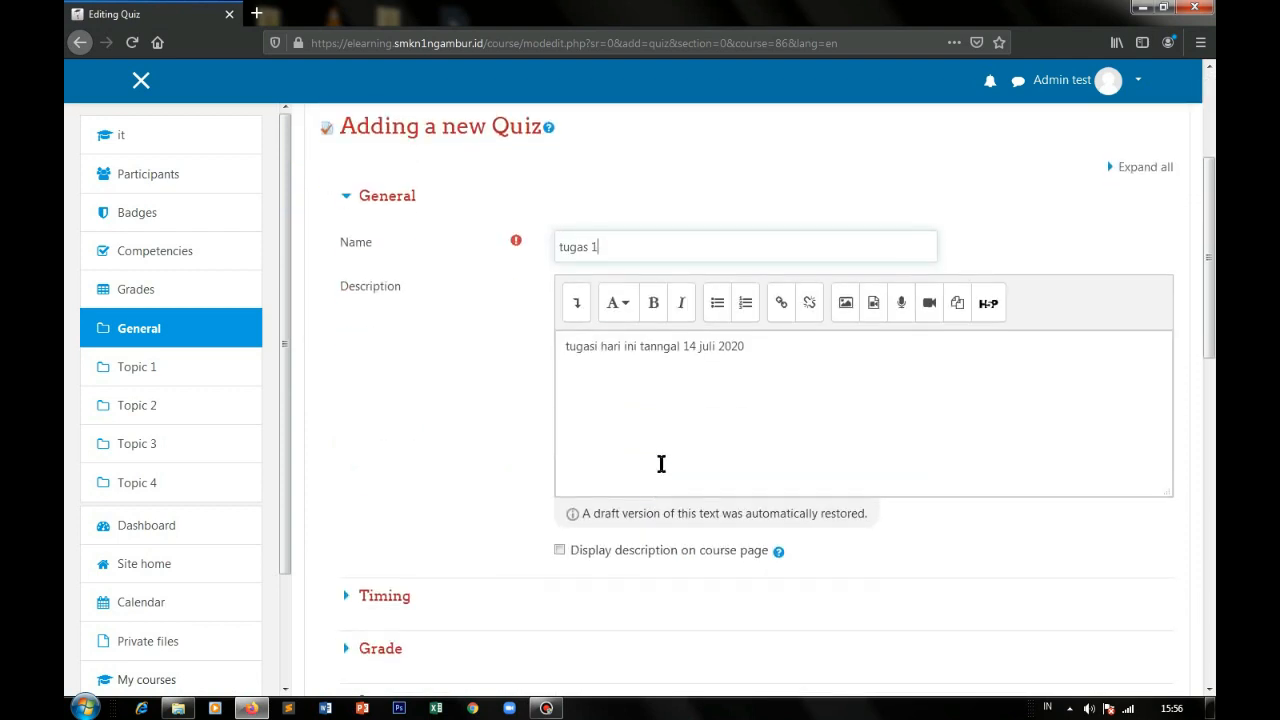
left_click(663, 349)
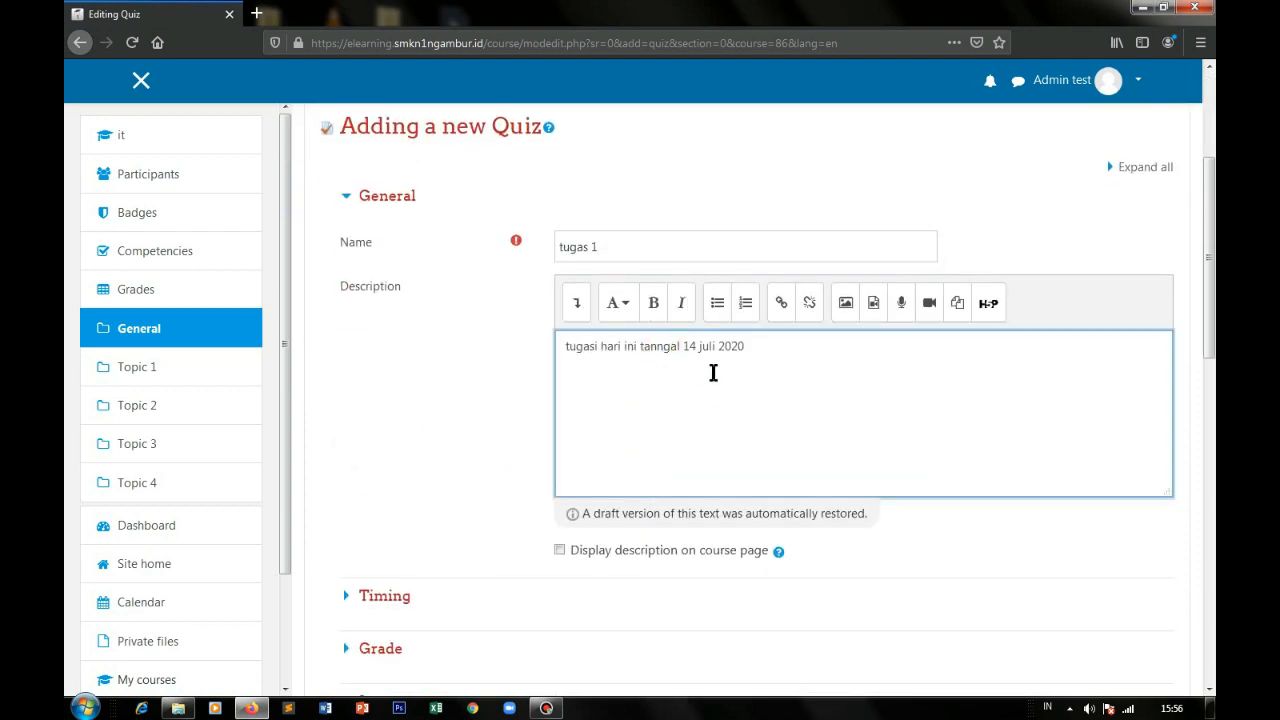
key("BackSpace")
type("g")
Step: Enable displaying the quiz description on the course page
scroll(711, 409, "down", 5)
left_click(559, 143)
scroll(634, 263, "up", 3)
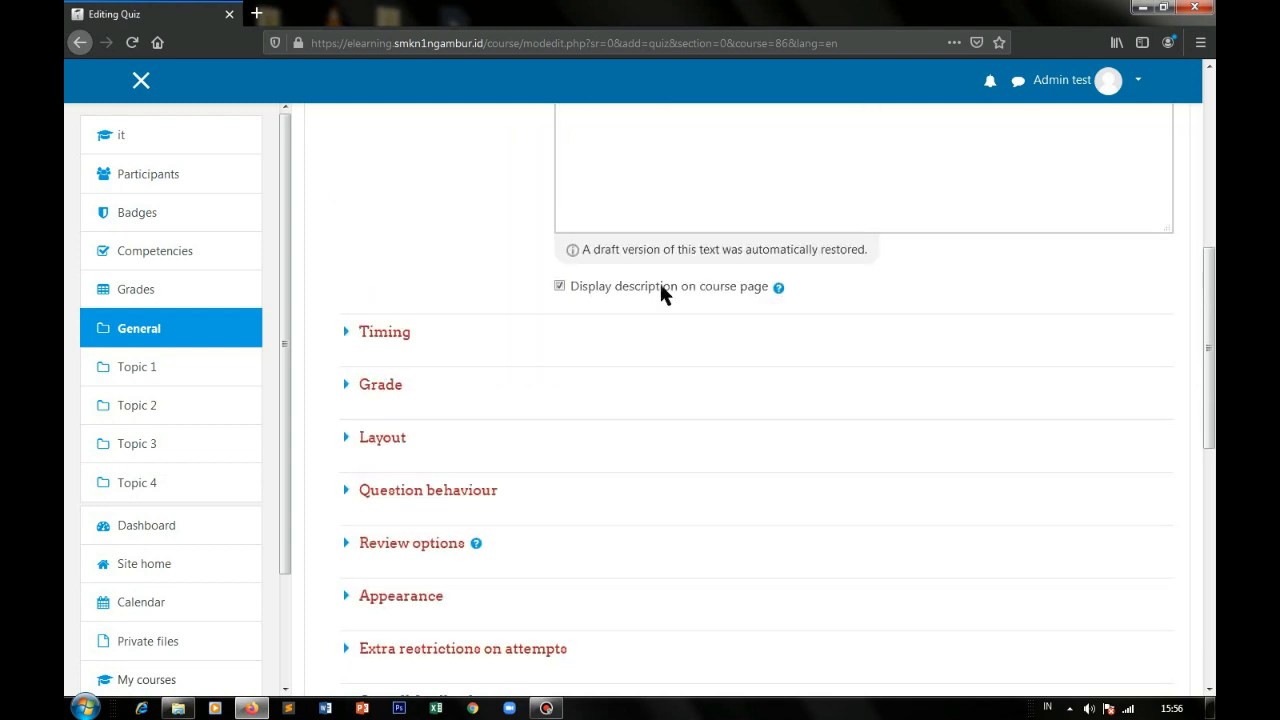
scroll(590, 366, "up", 1)
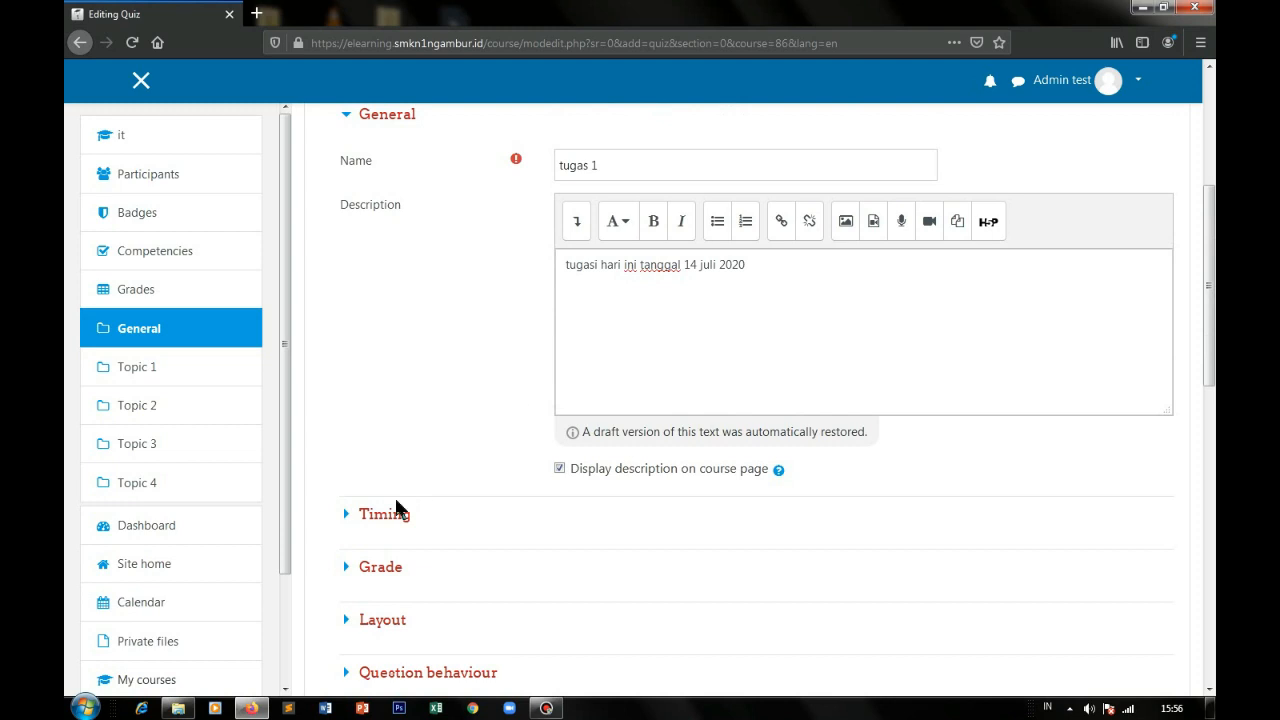
Step: Enable the quiz opening at 14 July 2020 15:55 and its closing at 14 July 2020 16:55
left_click(392, 513)
scroll(911, 521, "down", 2)
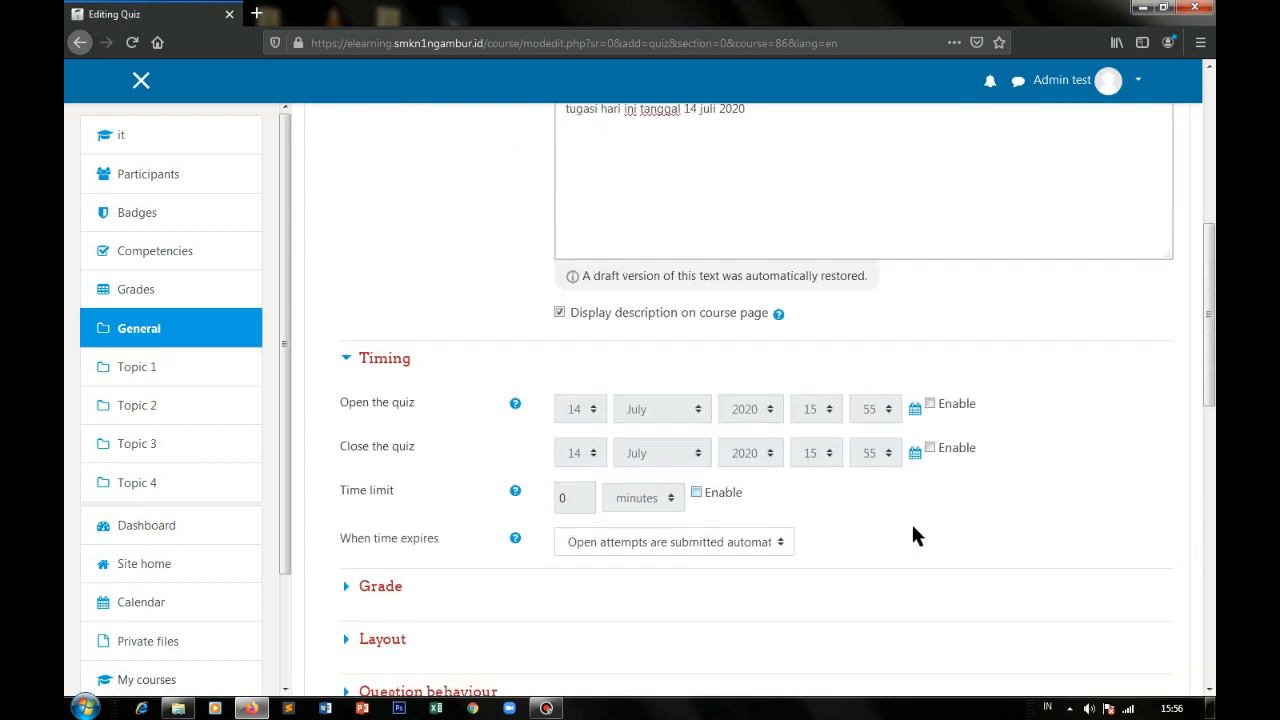
left_click(929, 396)
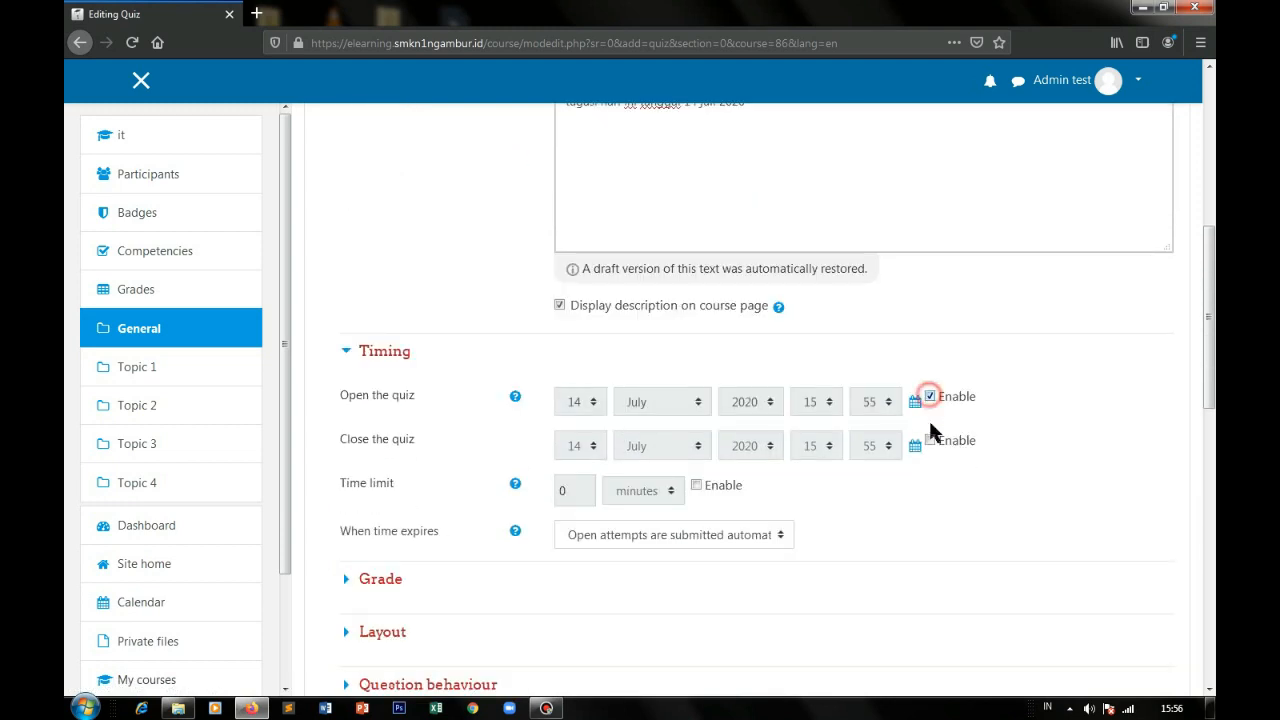
left_click(929, 440)
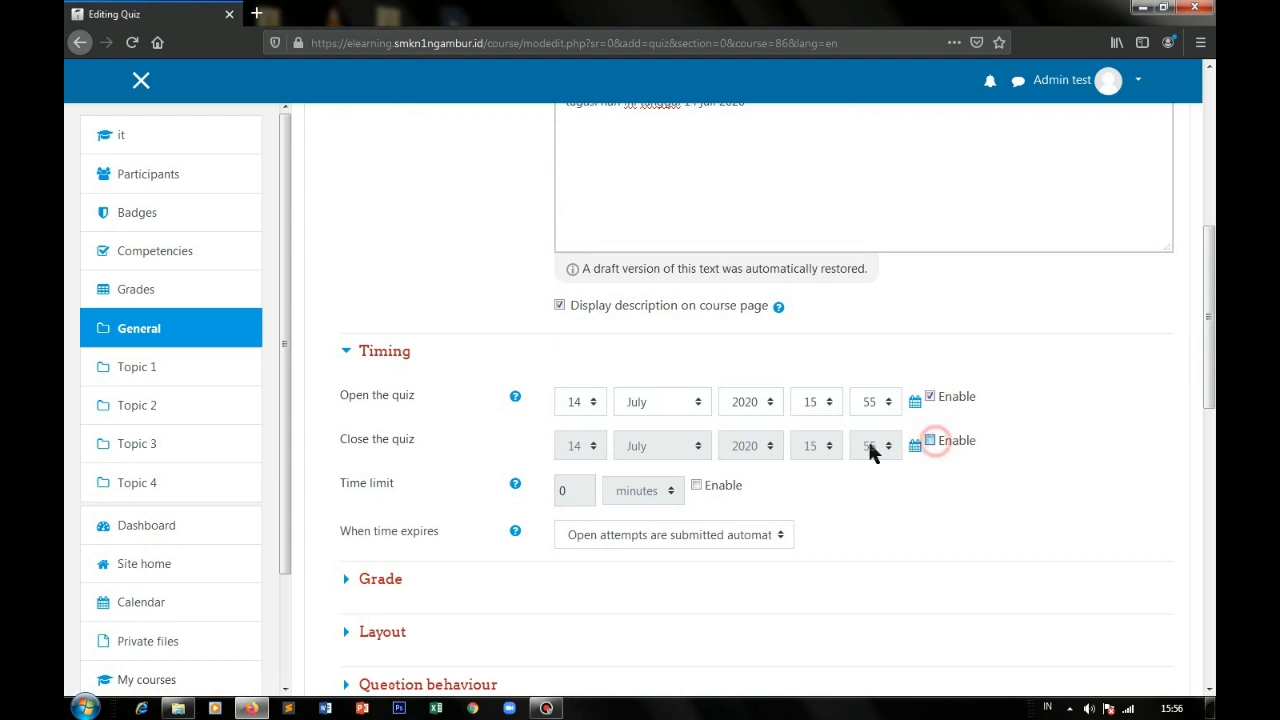
left_click(810, 446)
scroll(810, 390, "down", 1)
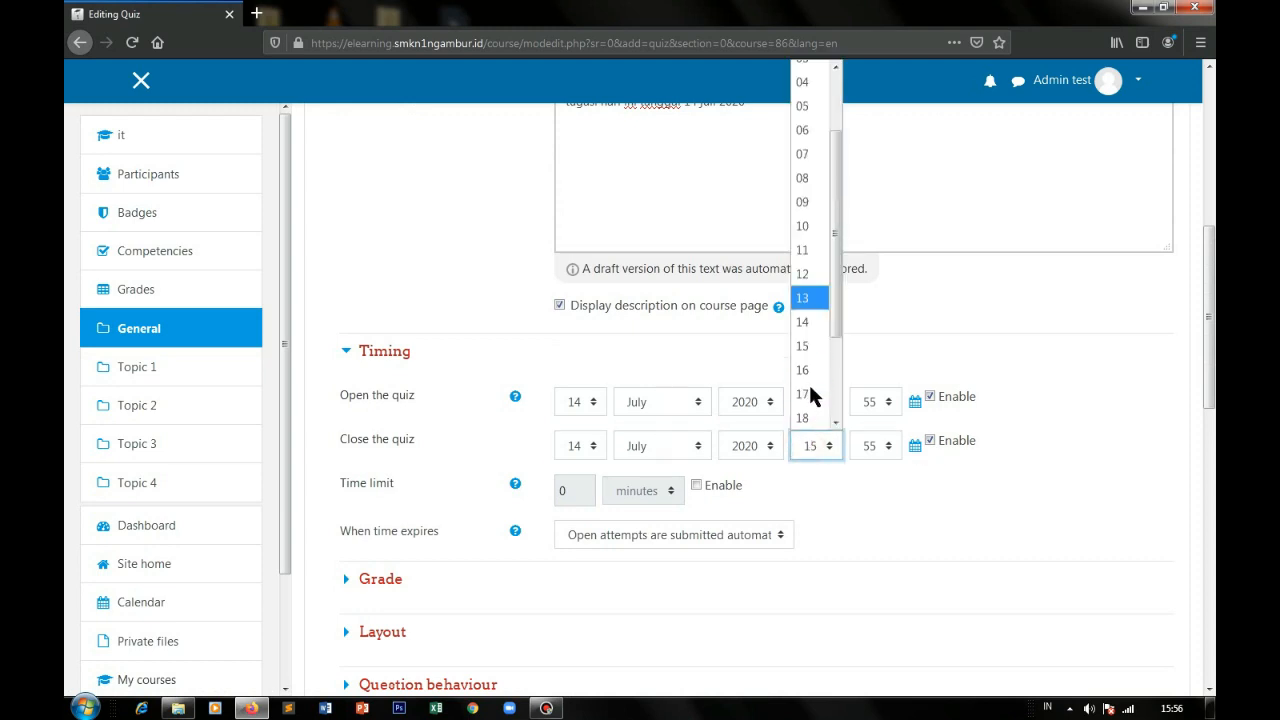
left_click(808, 370)
Step: Enable the quiz time limit and set it to 60 minutes
left_click(584, 485)
left_click(694, 485)
left_click_drag(566, 491, 549, 491)
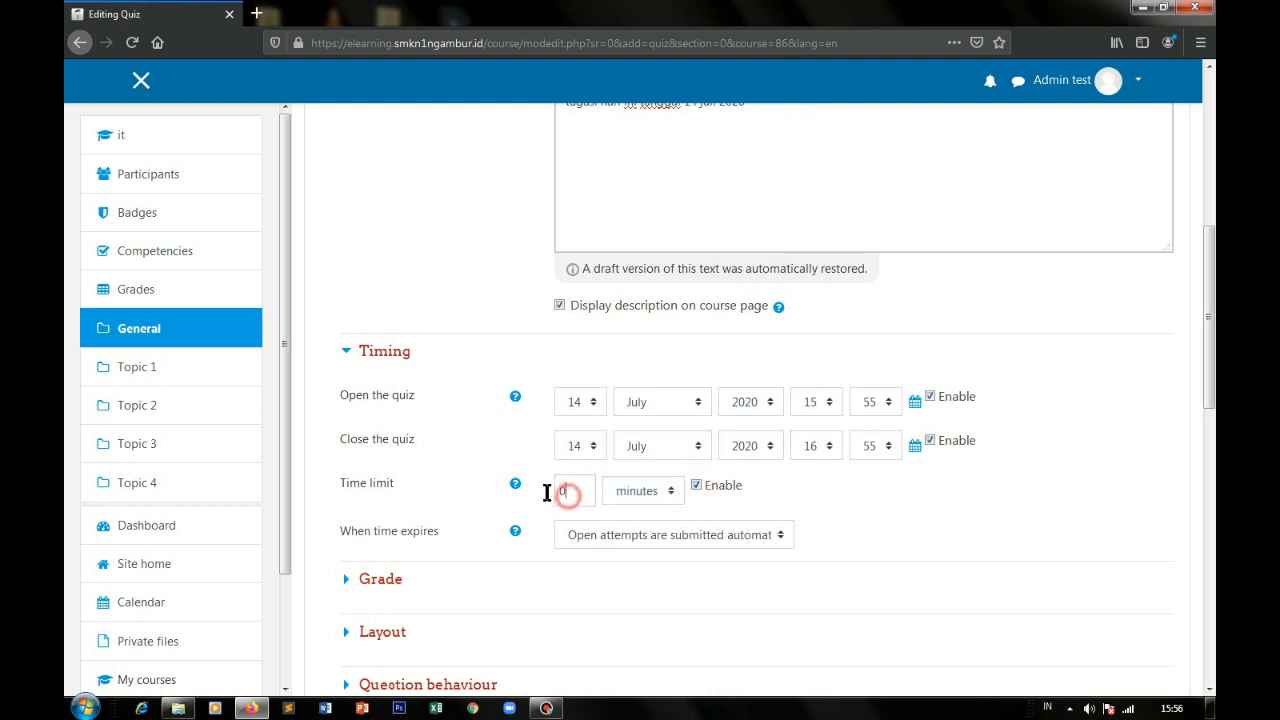
type("60")
Step: Expand the Grade and Appearance settings and examine their options
scroll(600, 500, "down", 1)
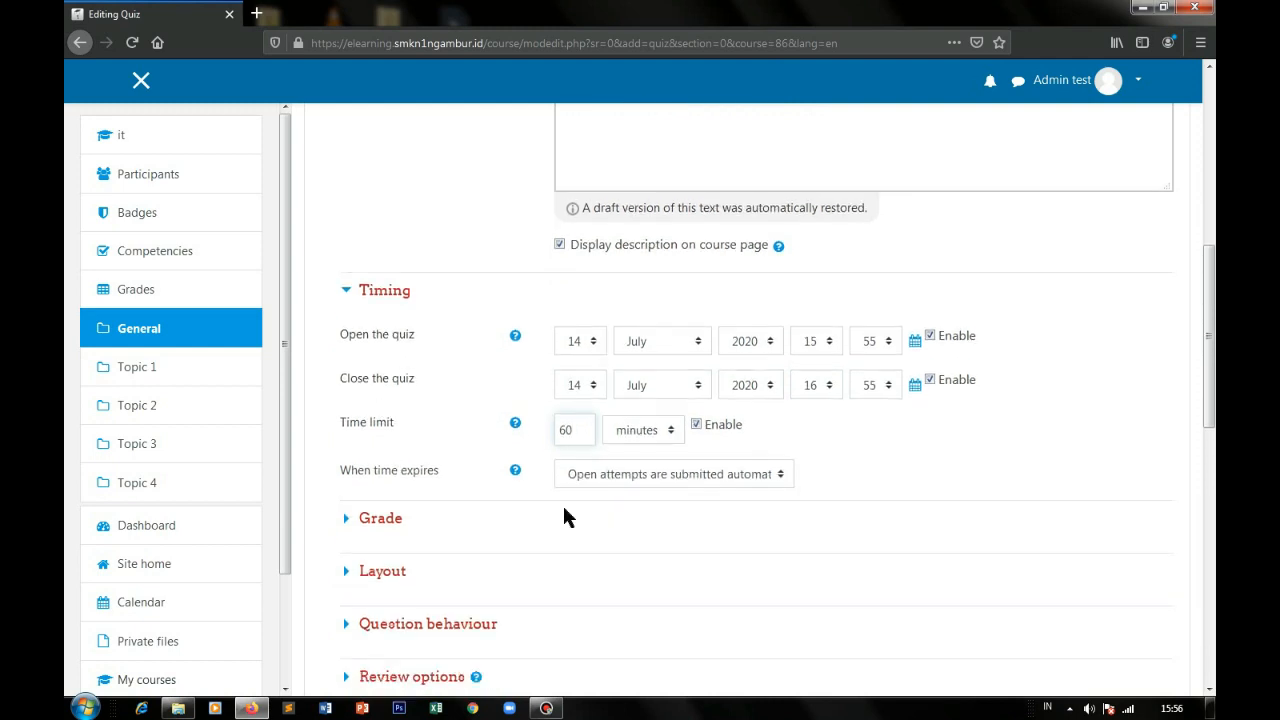
left_click(384, 500)
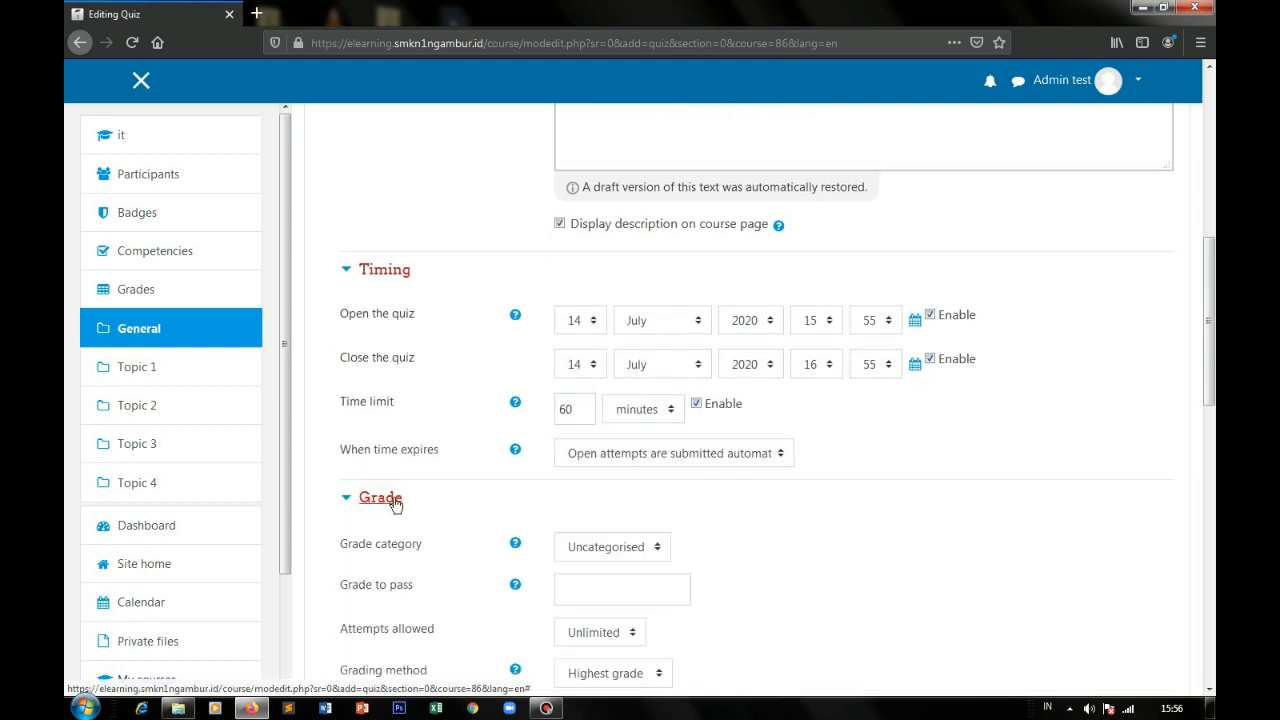
scroll(938, 520, "down", 4)
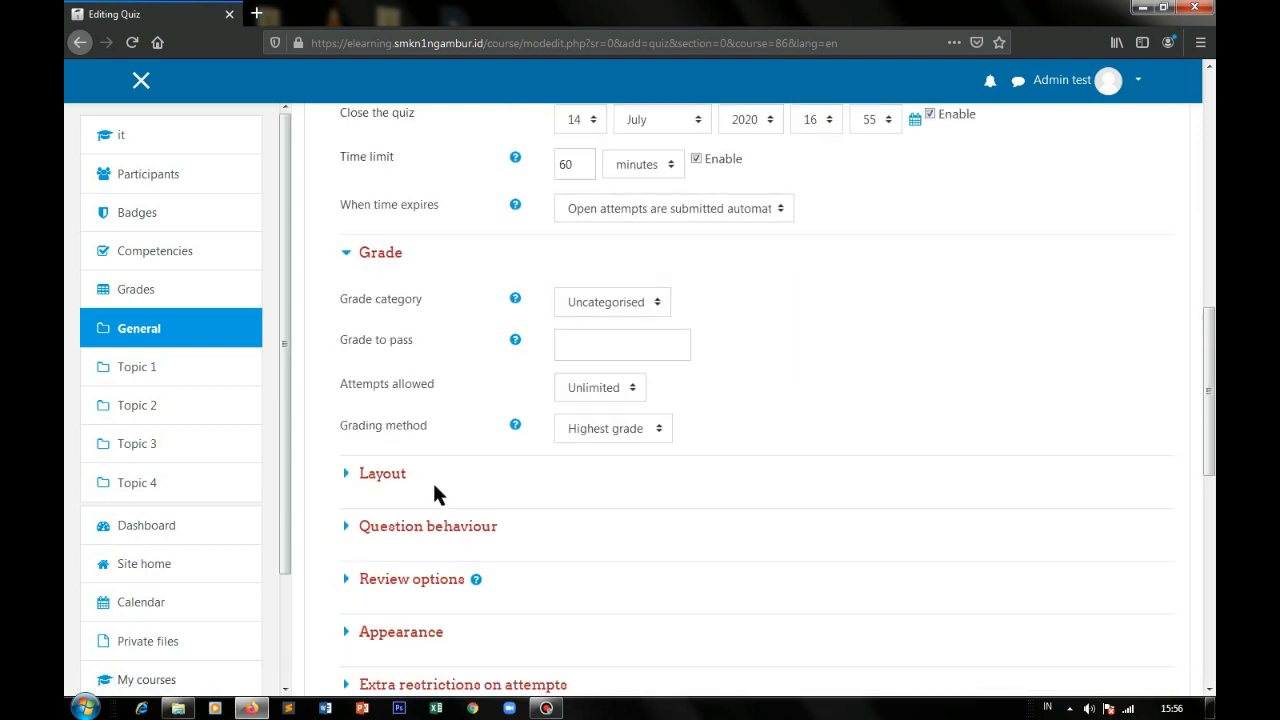
left_click(405, 482)
left_click(403, 480)
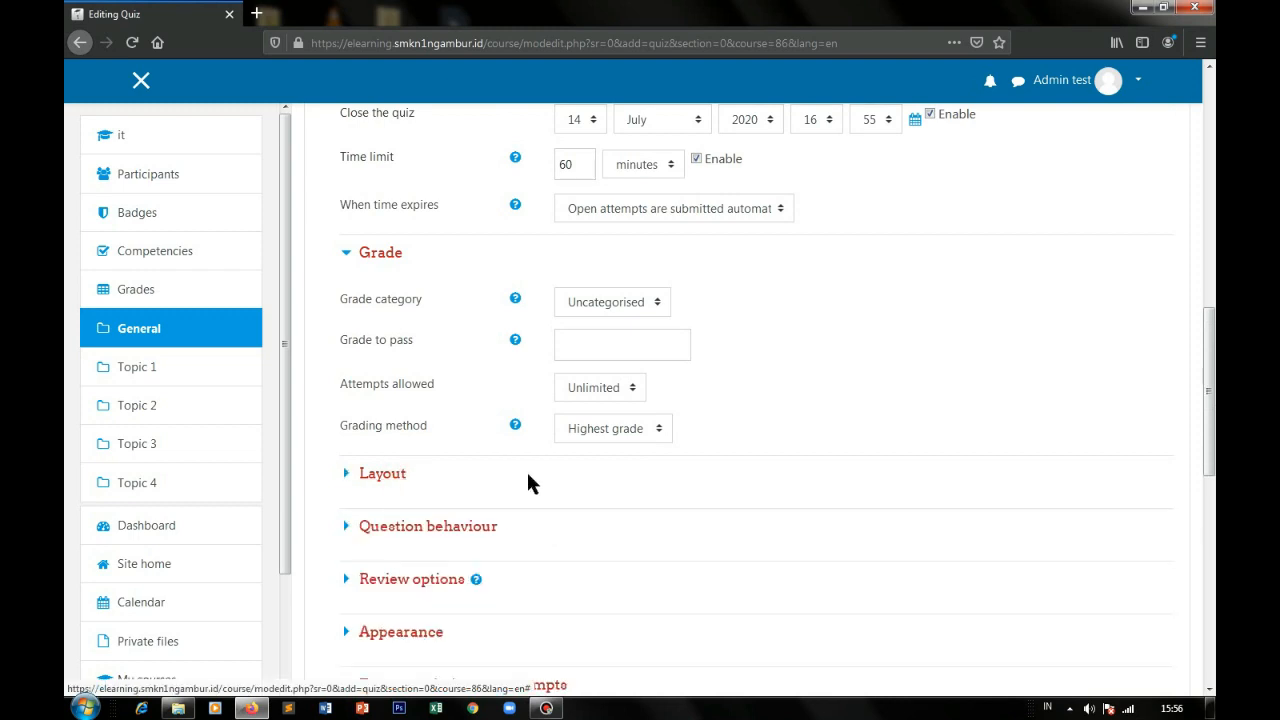
scroll(528, 483, "down", 3)
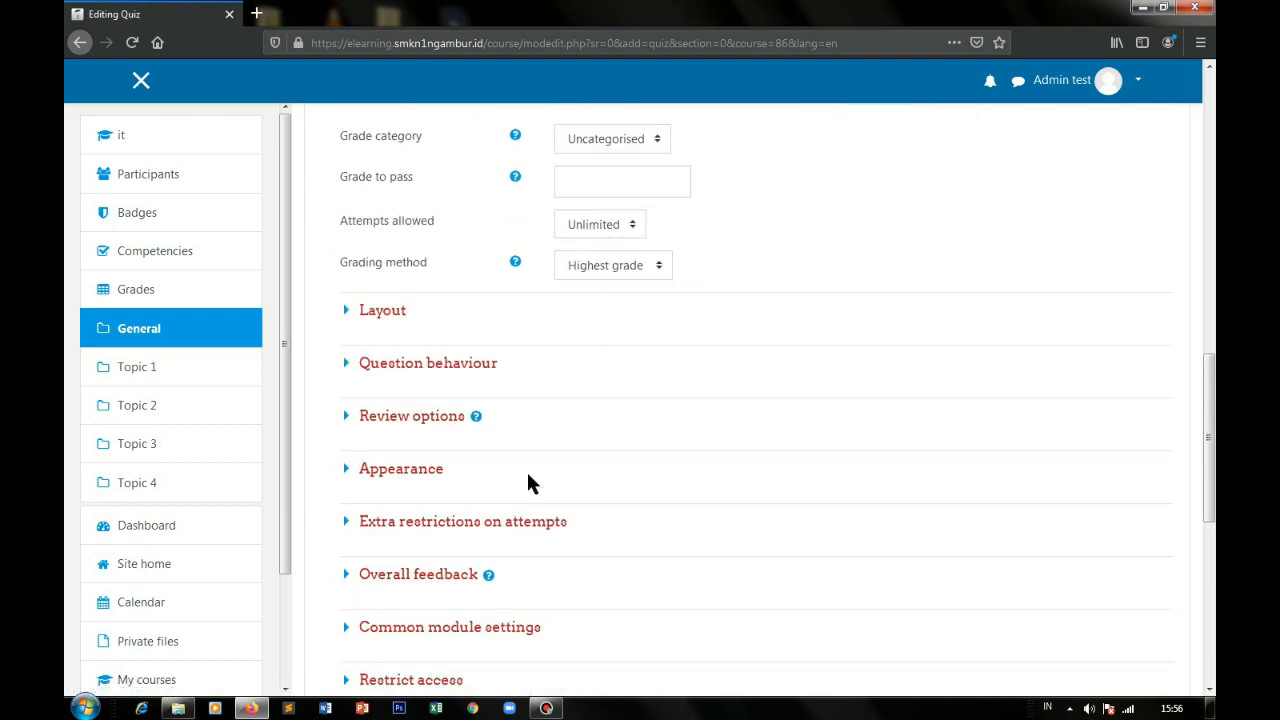
left_click(397, 470)
scroll(468, 520, "down", 5)
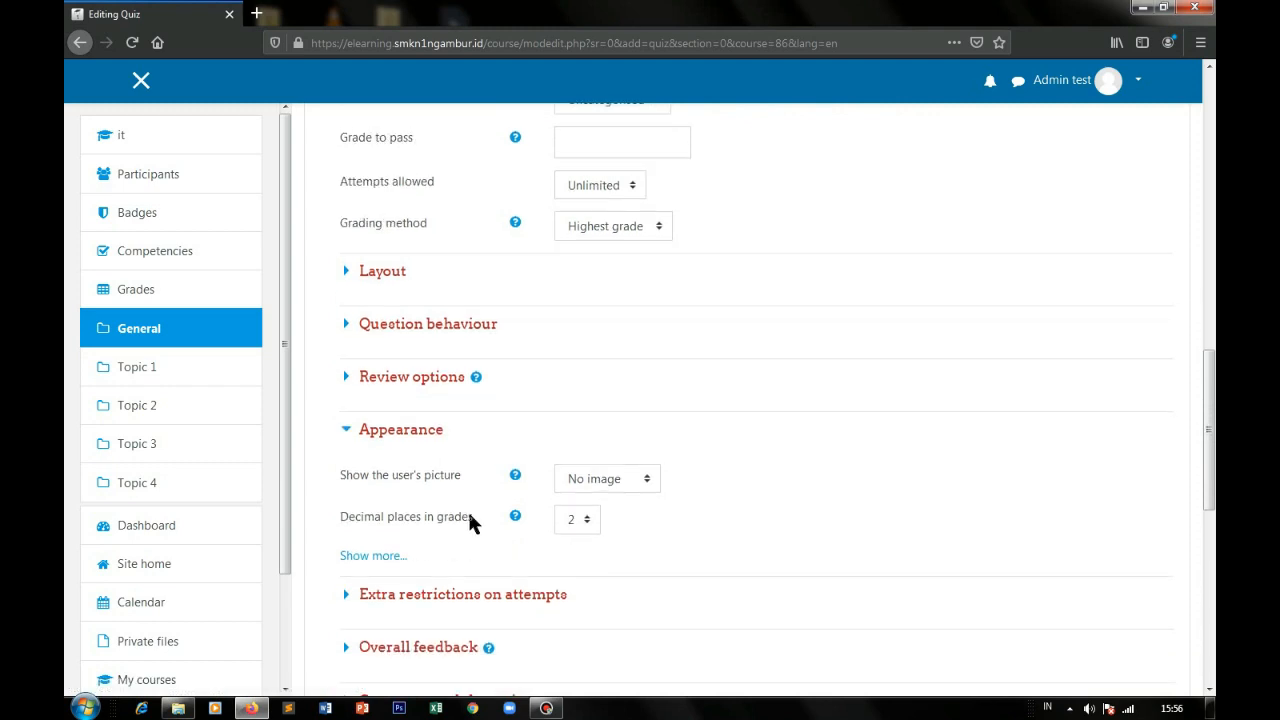
scroll(467, 509, "down", 2)
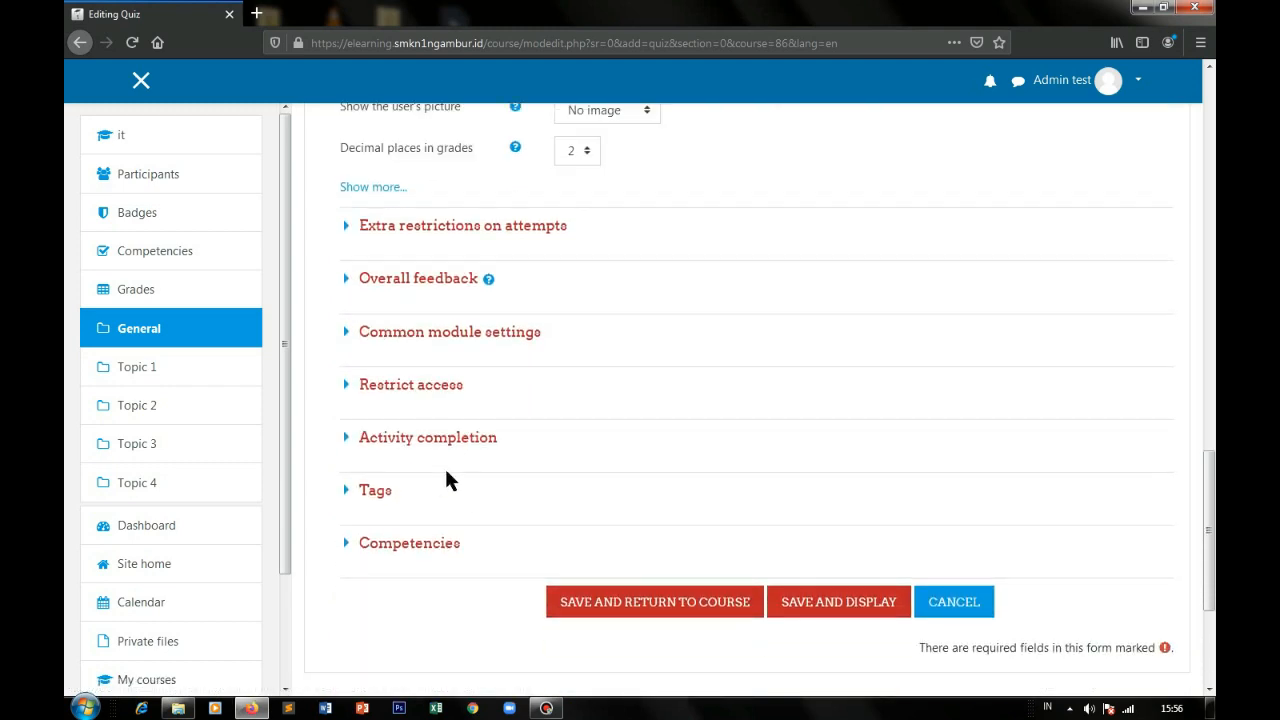
Step: Check the Activity completion settings and expand the Competencies settings
left_click(430, 444)
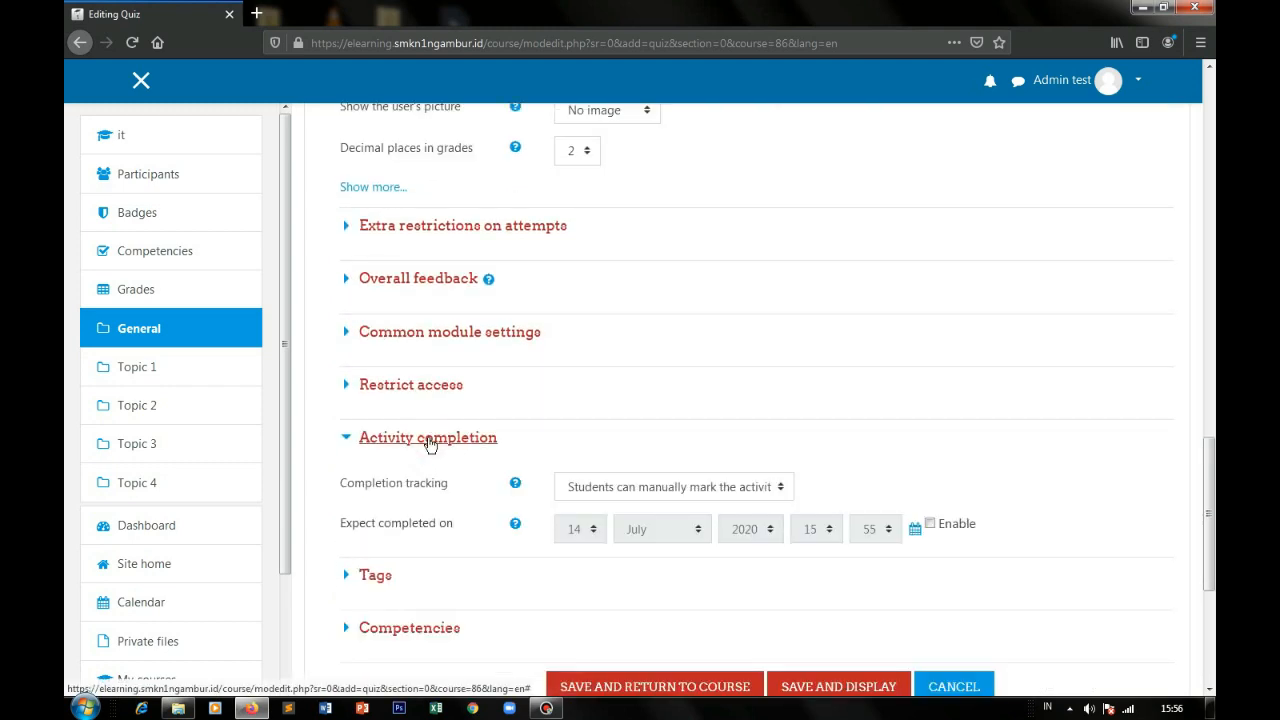
left_click(430, 444)
left_click(380, 538)
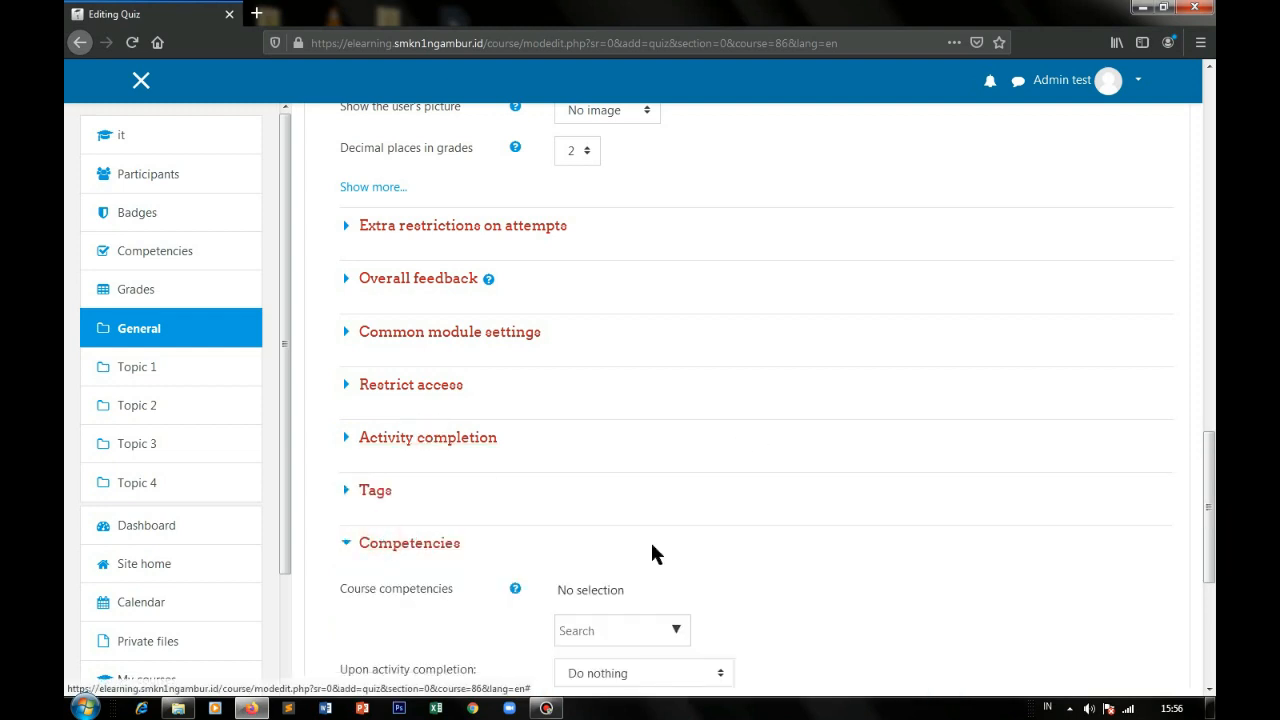
scroll(650, 545, "down", 3)
Step: Review the quiz form's timing, grade and appearance settings and the remaining sections
scroll(651, 546, "up", 5)
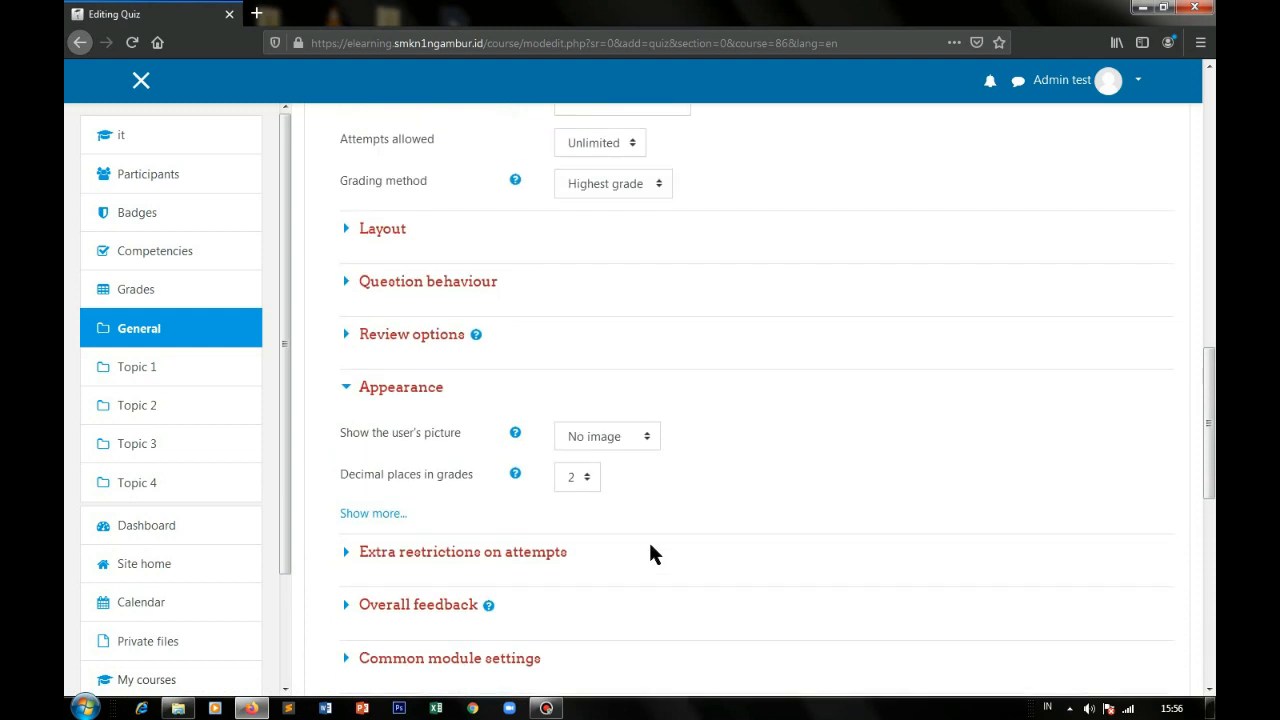
scroll(650, 546, "up", 2)
scroll(617, 414, "up", 3)
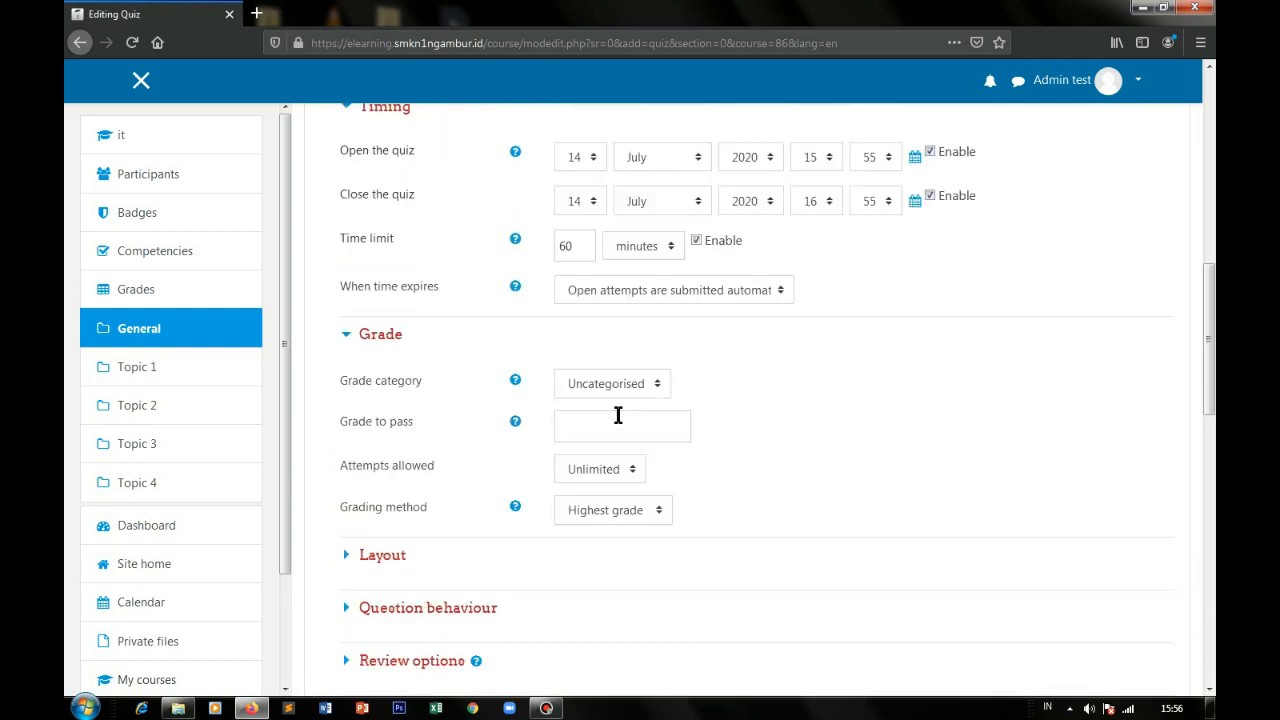
scroll(645, 264, "up", 3)
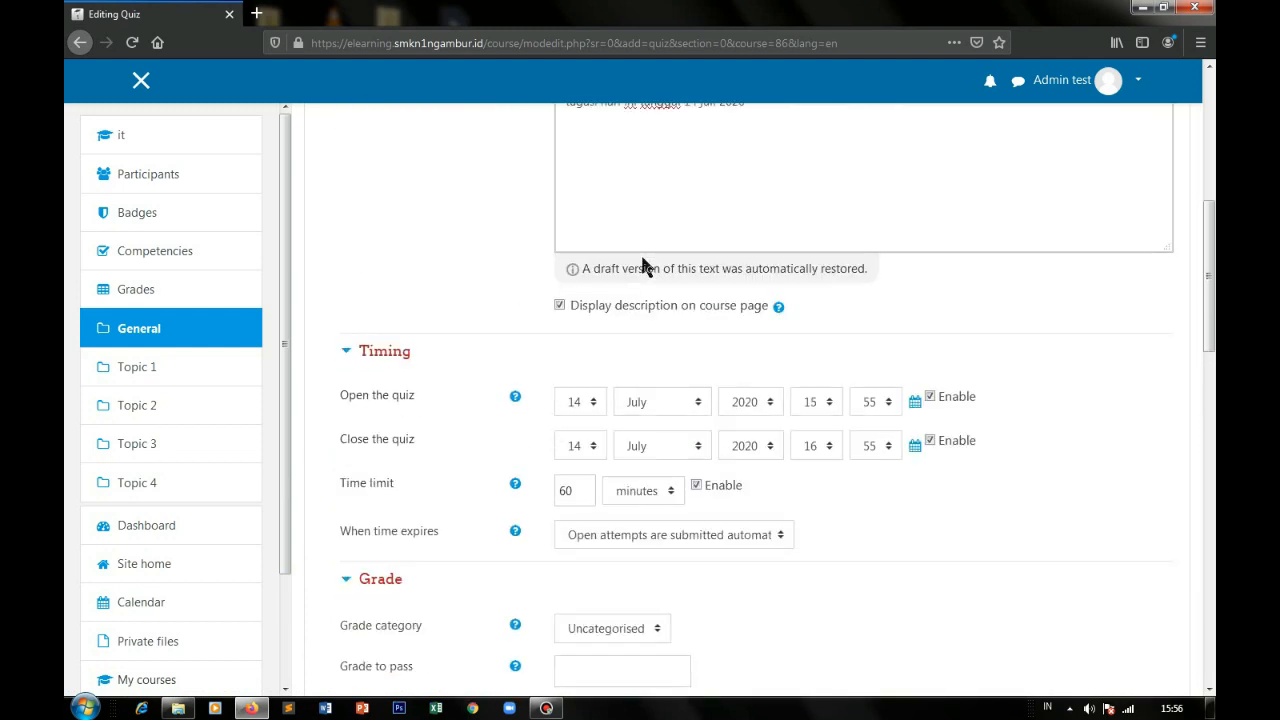
scroll(640, 270, "up", 1)
scroll(713, 532, "down", 5)
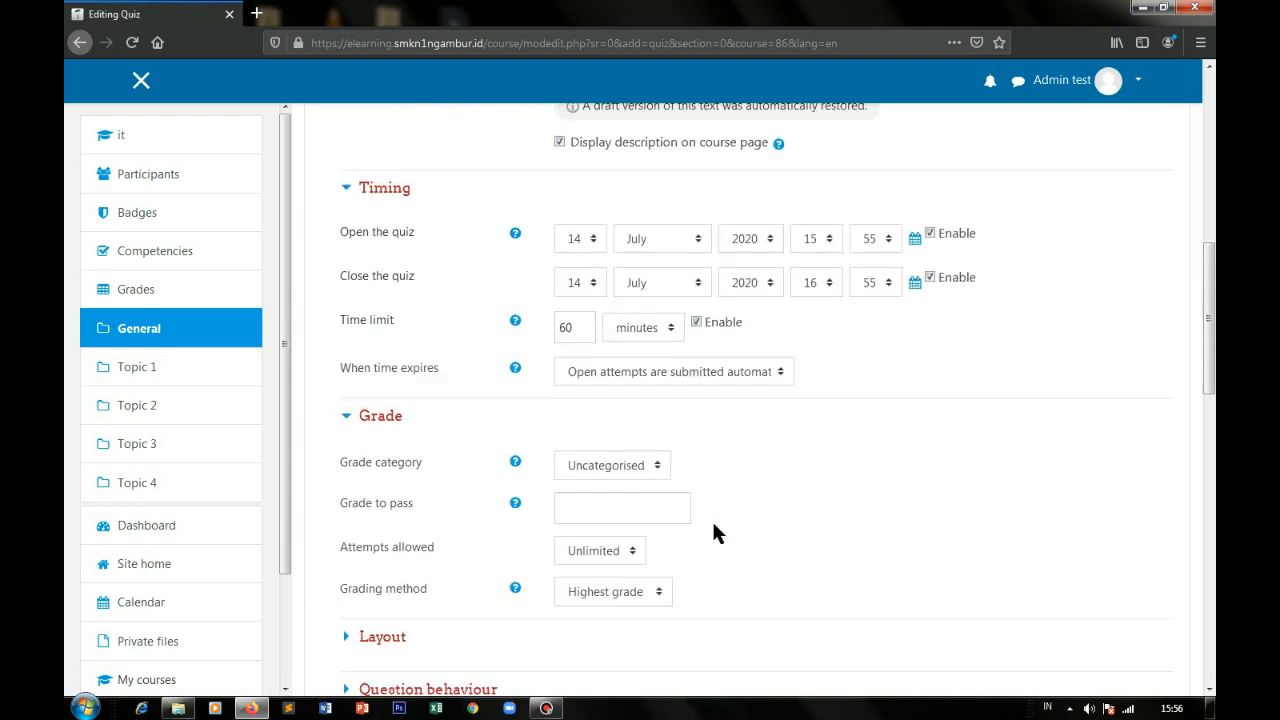
scroll(713, 532, "down", 6)
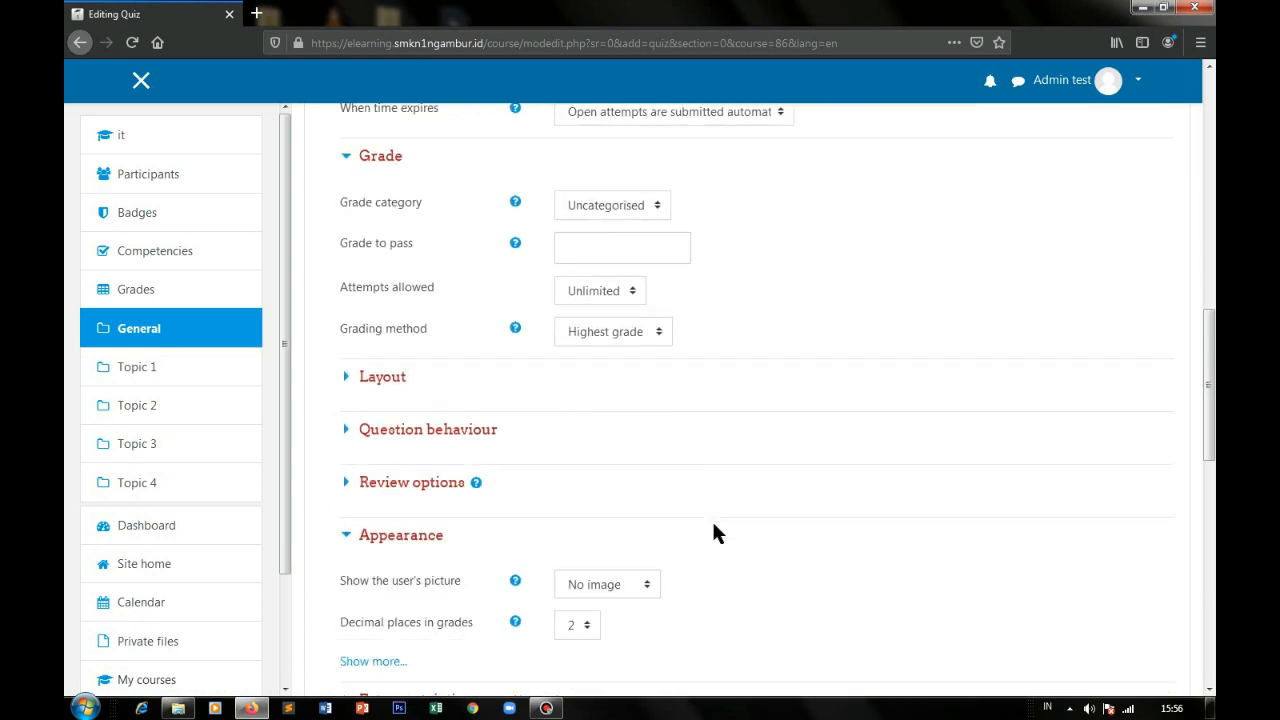
scroll(714, 527, "down", 5)
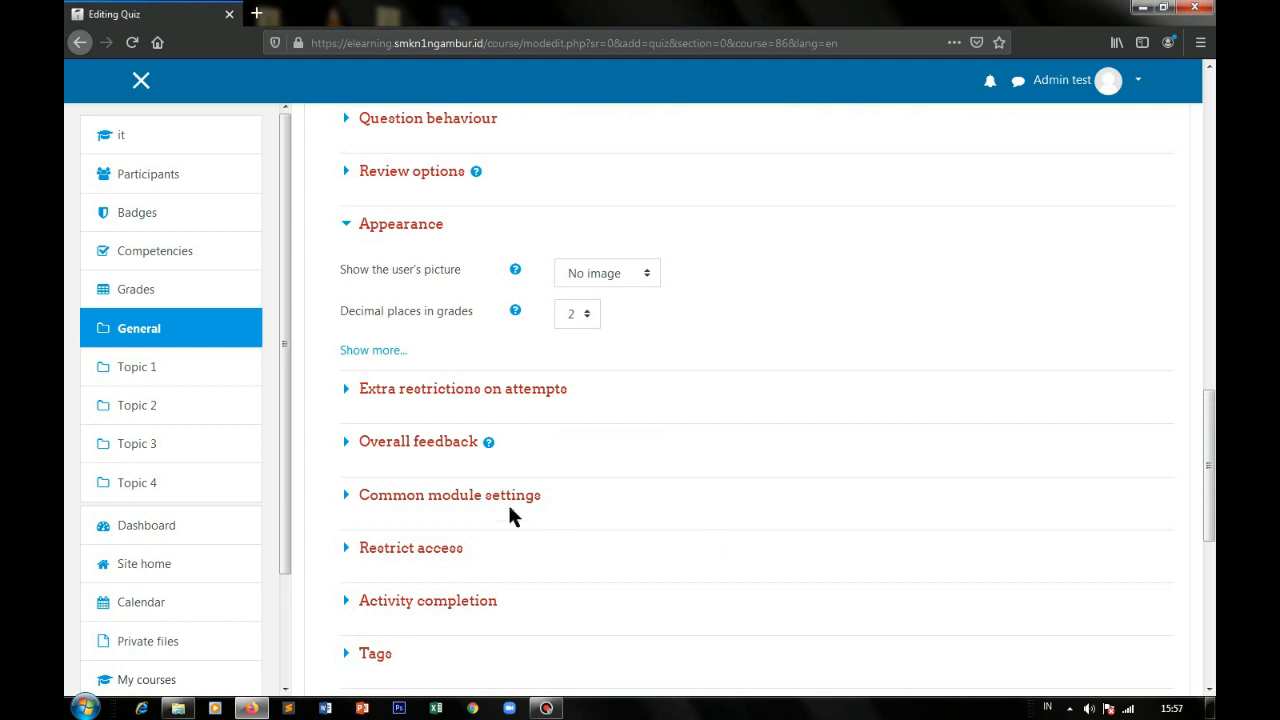
Step: Add a Date restriction to the quiz under Restrict access
left_click(406, 551)
scroll(709, 549, "down", 2)
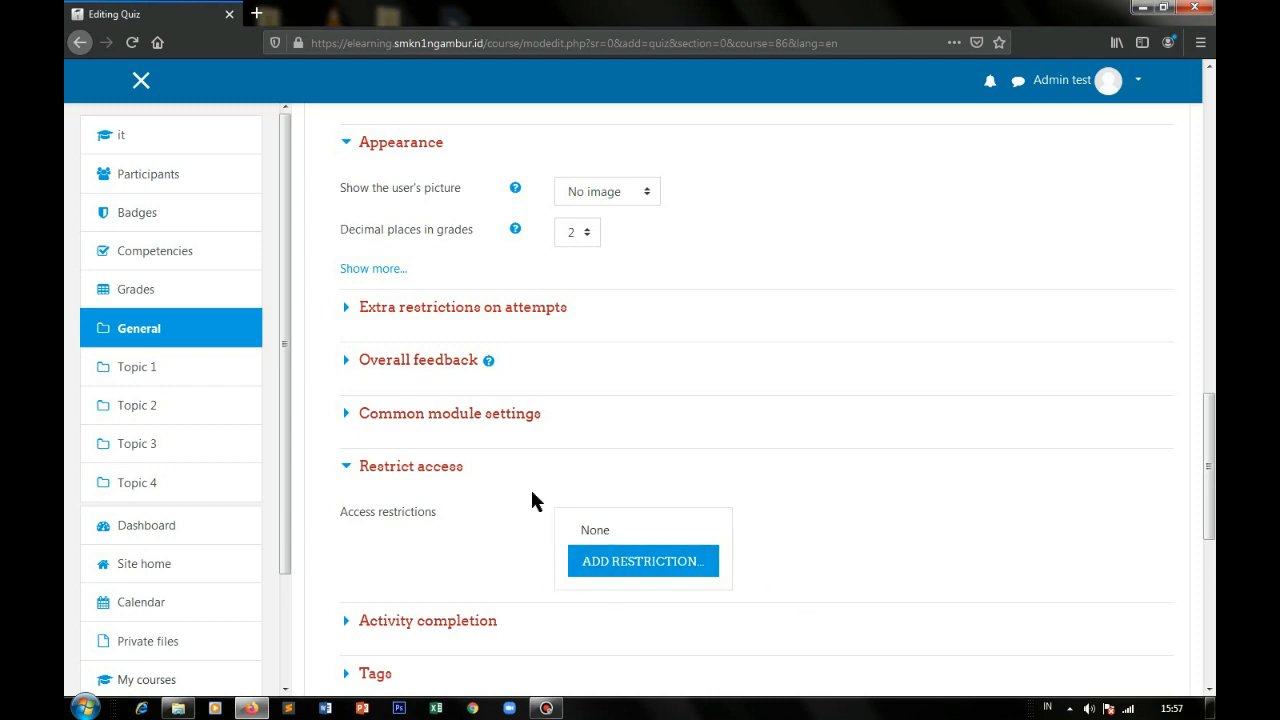
left_click(650, 572)
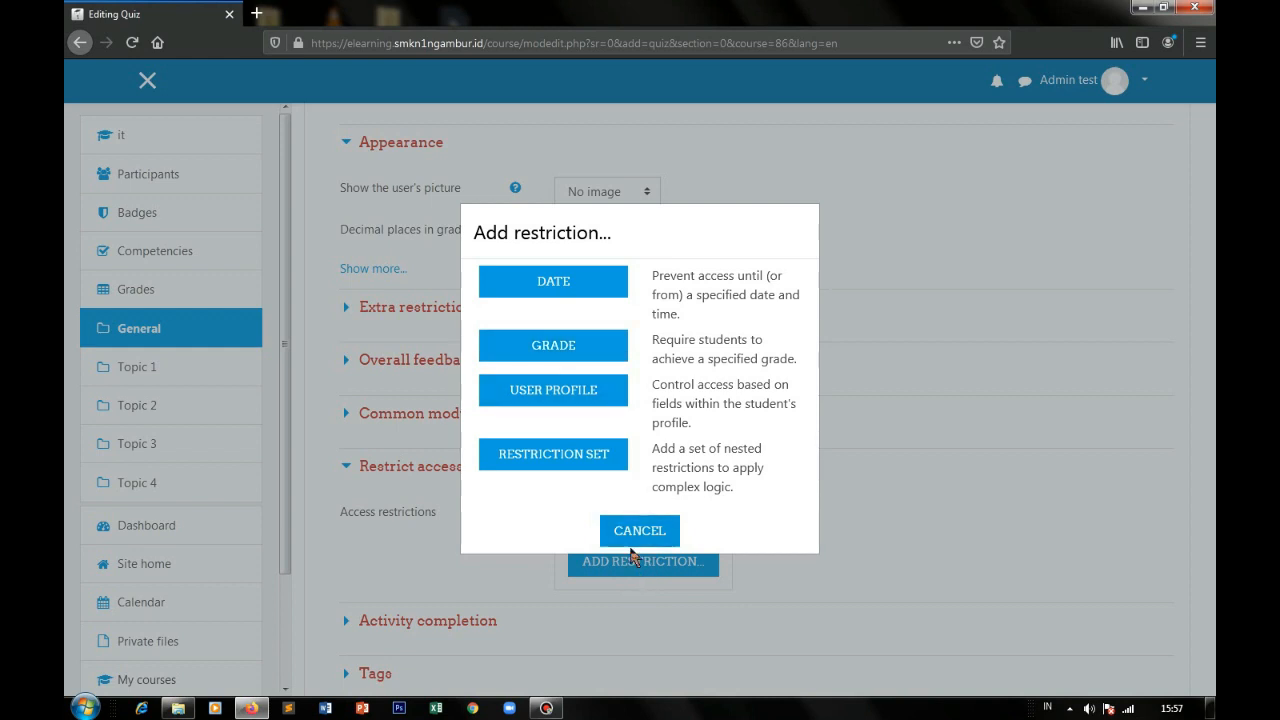
left_click(588, 279)
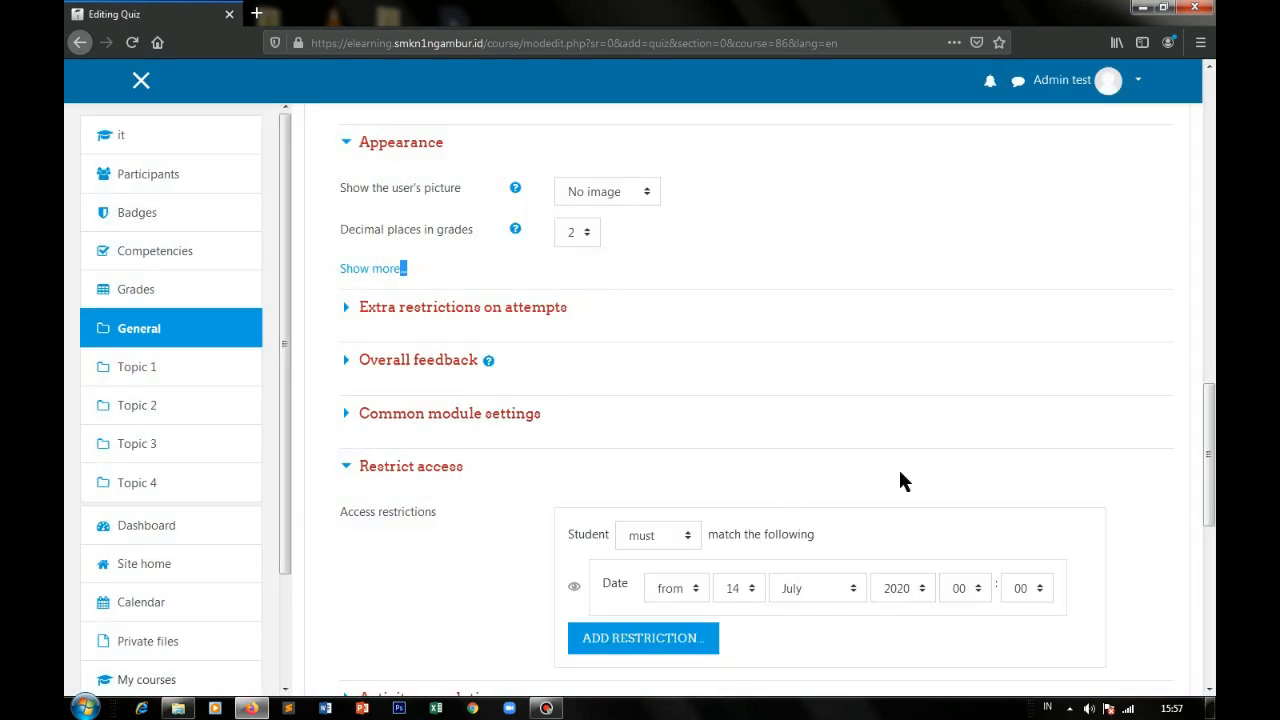
Step: Set the start hour of the quiz's Date restriction to 07
scroll(898, 467, "down", 1)
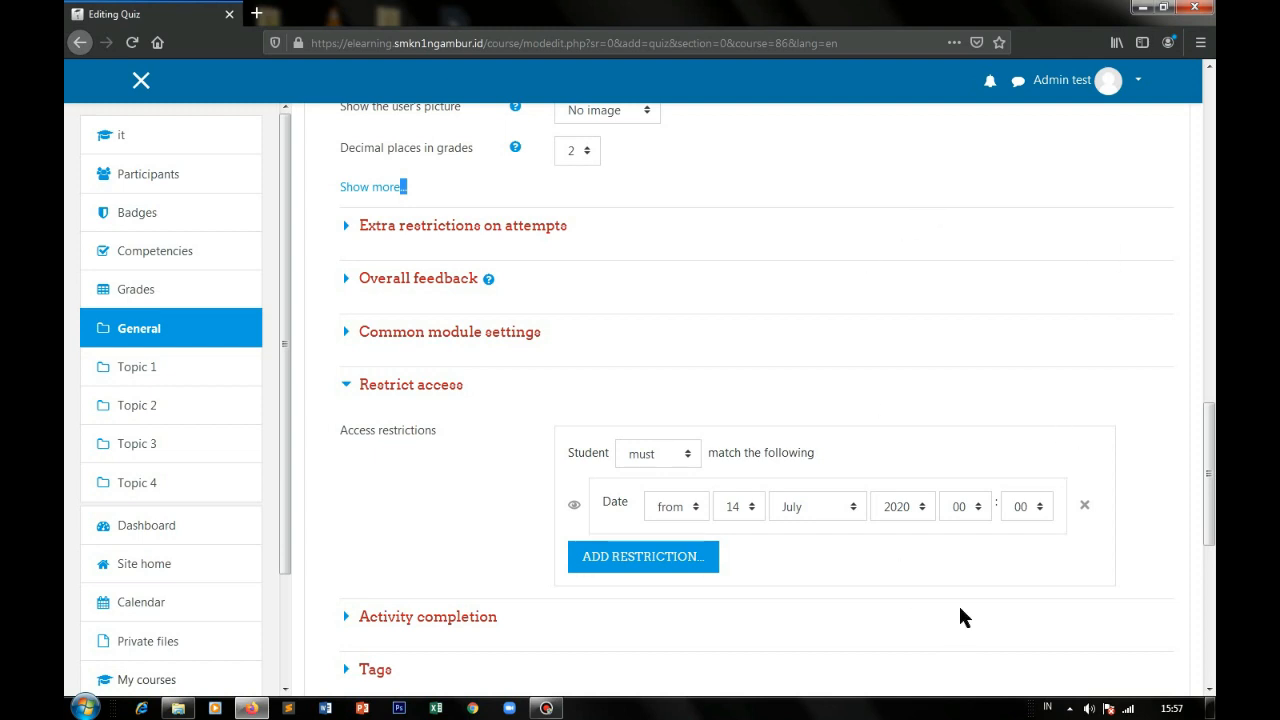
left_click(733, 508)
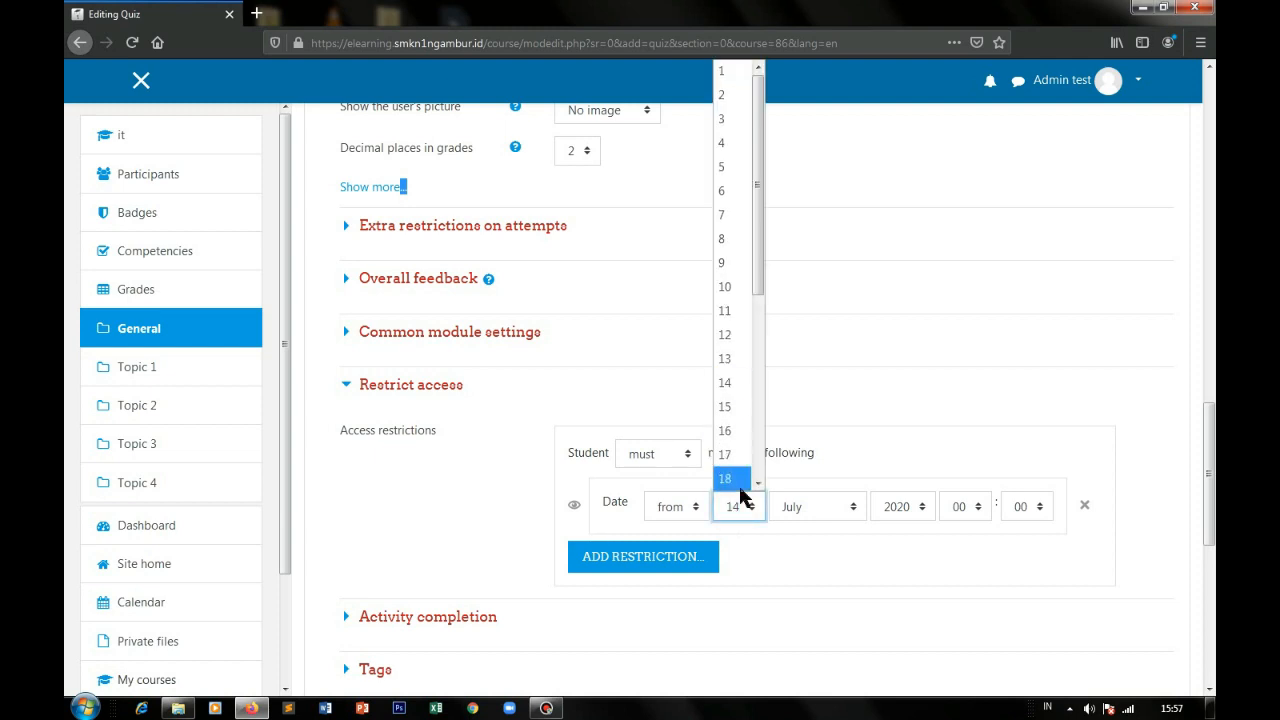
scroll(740, 488, "down", 1)
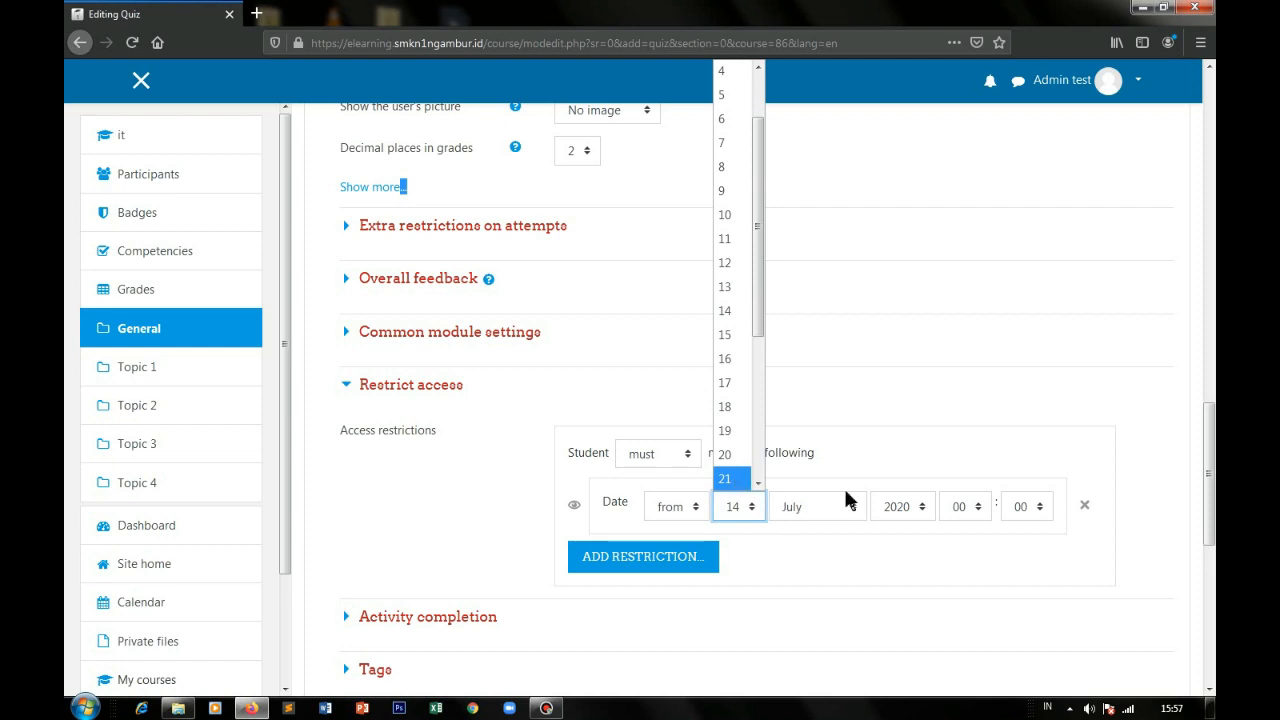
left_click(959, 505)
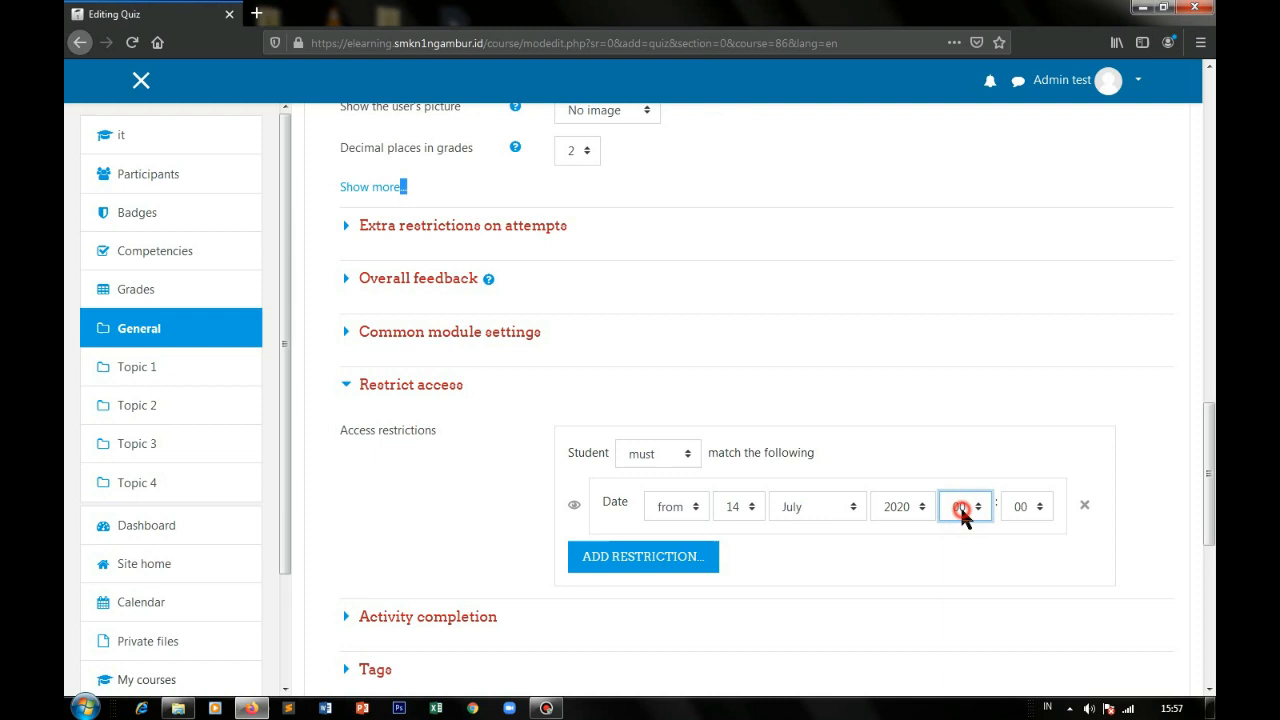
left_click(959, 505)
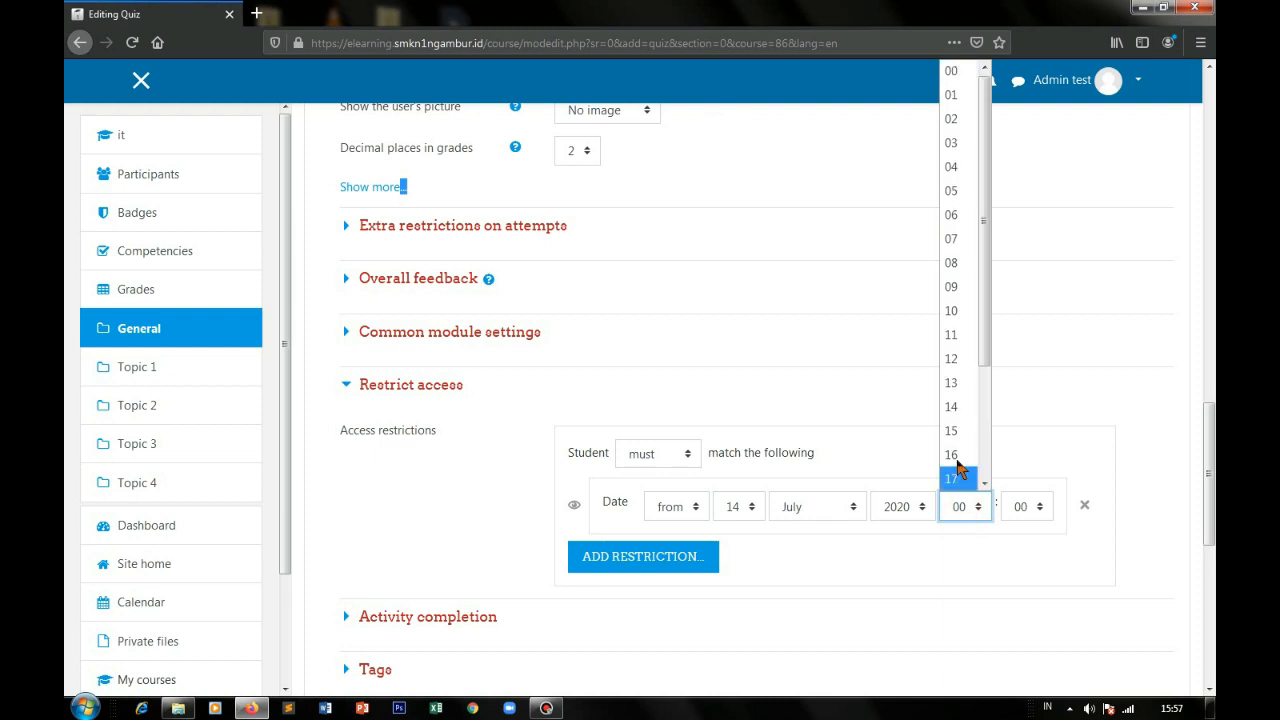
left_click(966, 239)
Step: Check the day options of the Date restriction and delete the restriction from the quiz
left_click(746, 507)
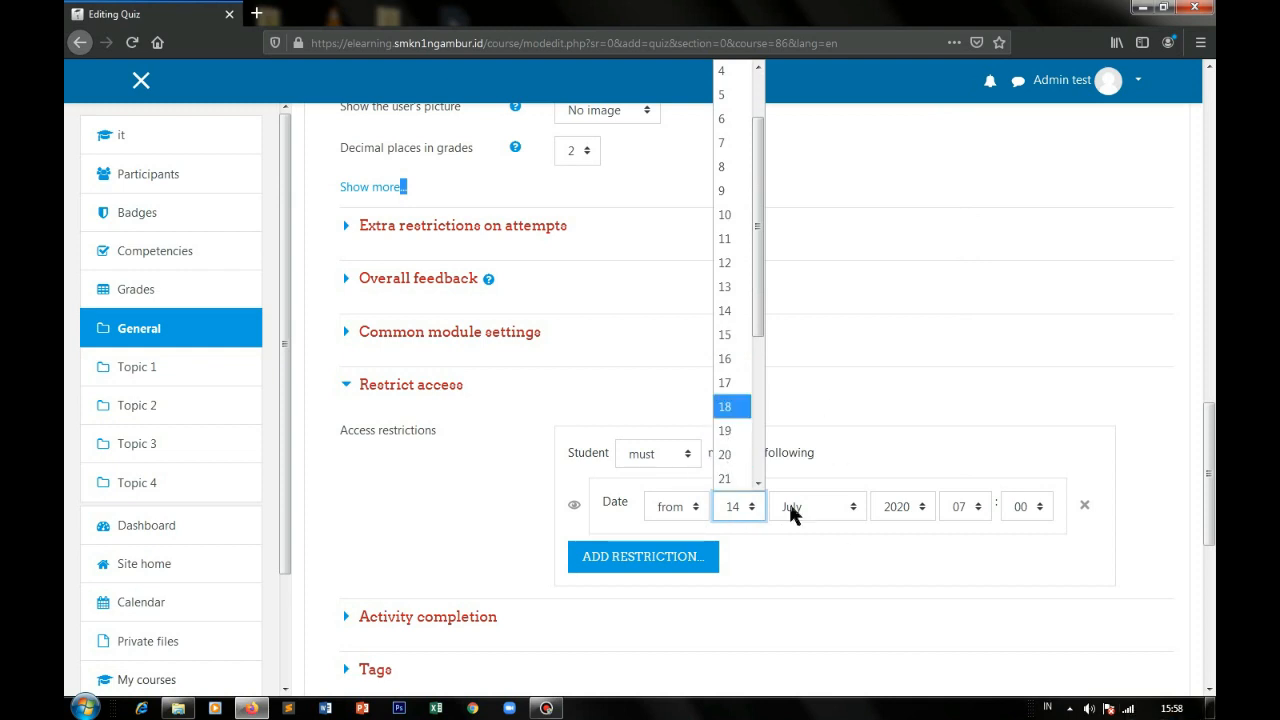
left_click(832, 189)
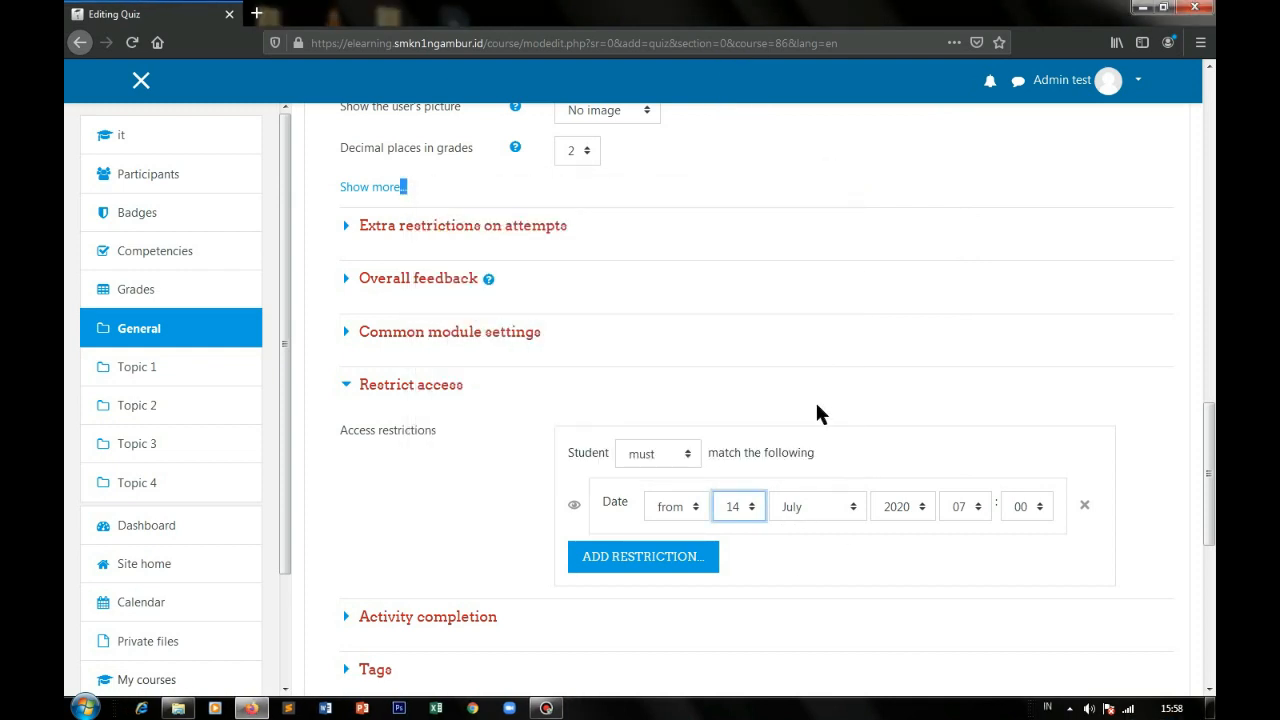
left_click(736, 510)
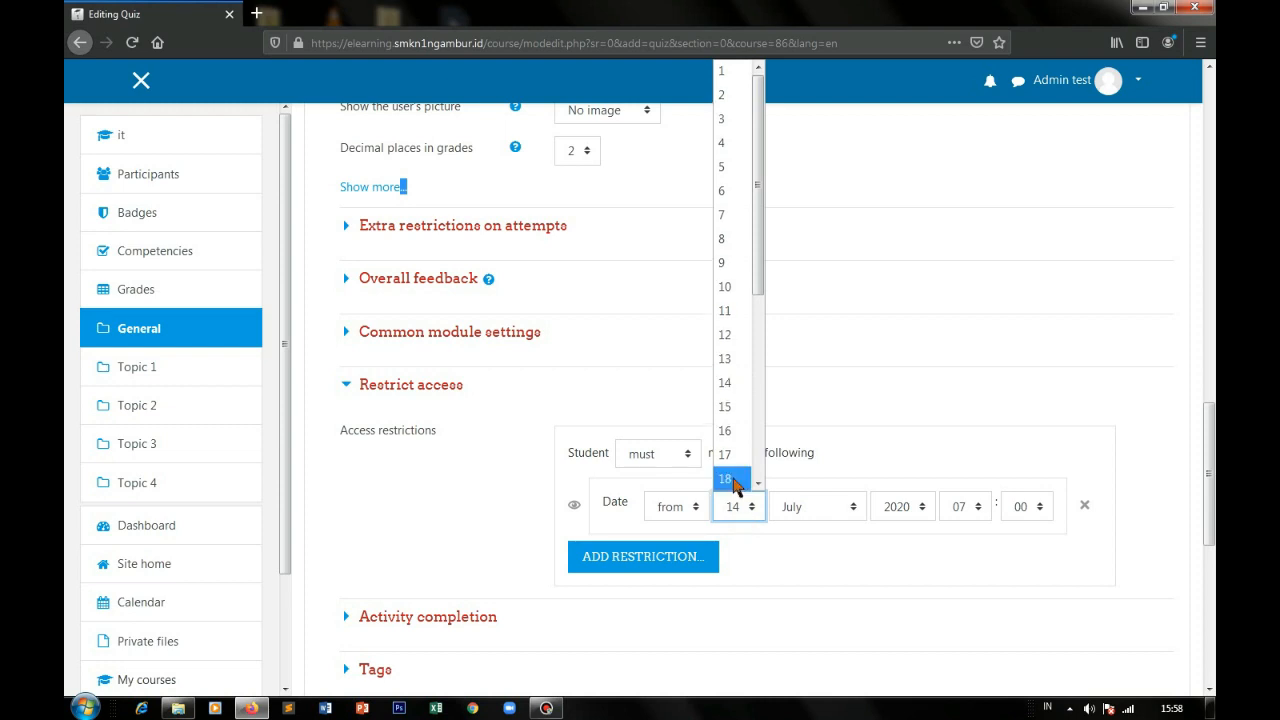
scroll(731, 473, "down", 1)
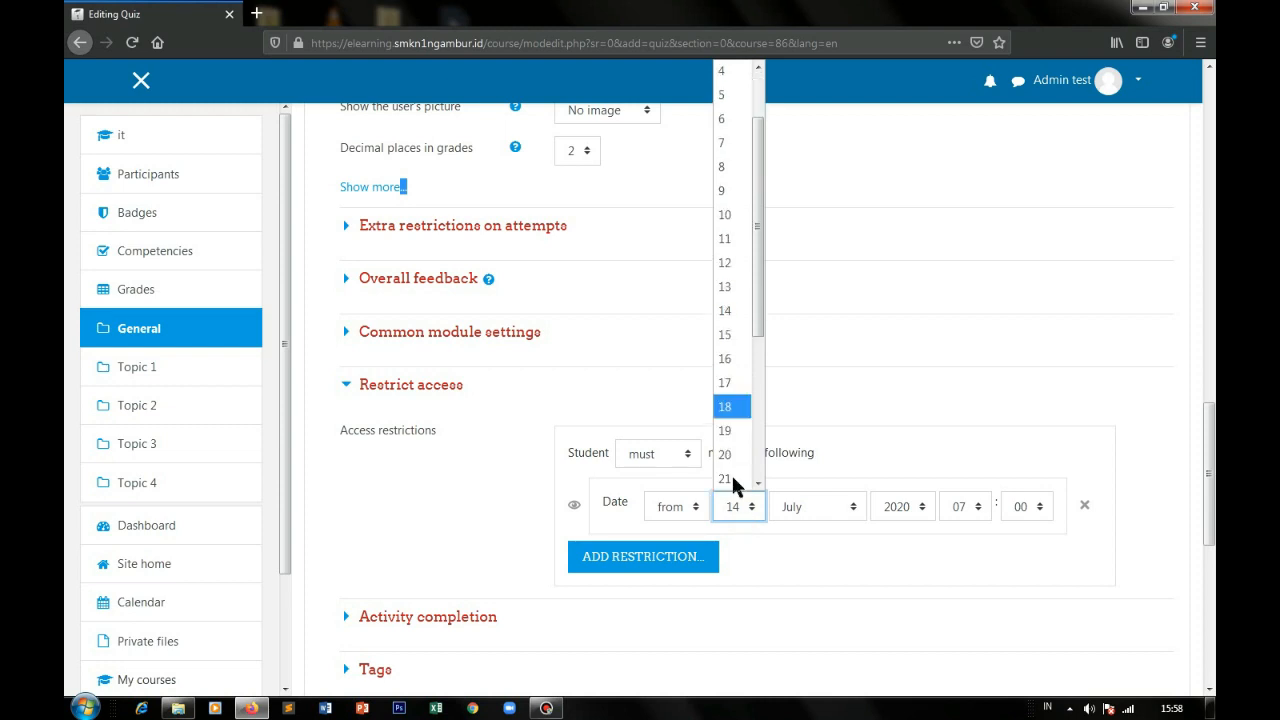
left_click(1087, 507)
left_click(1086, 508)
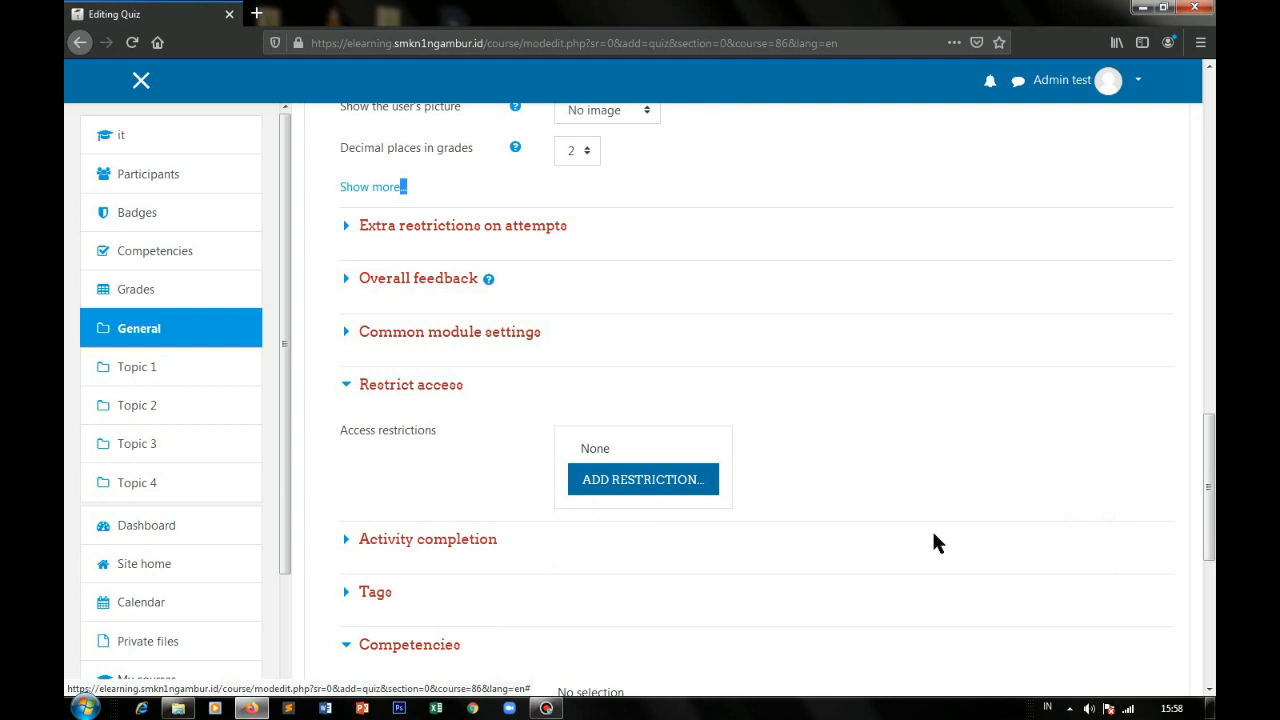
Step: Review the quiz's timing and grade settings, and save the quiz, returning to the course
scroll(933, 534, "up", 5)
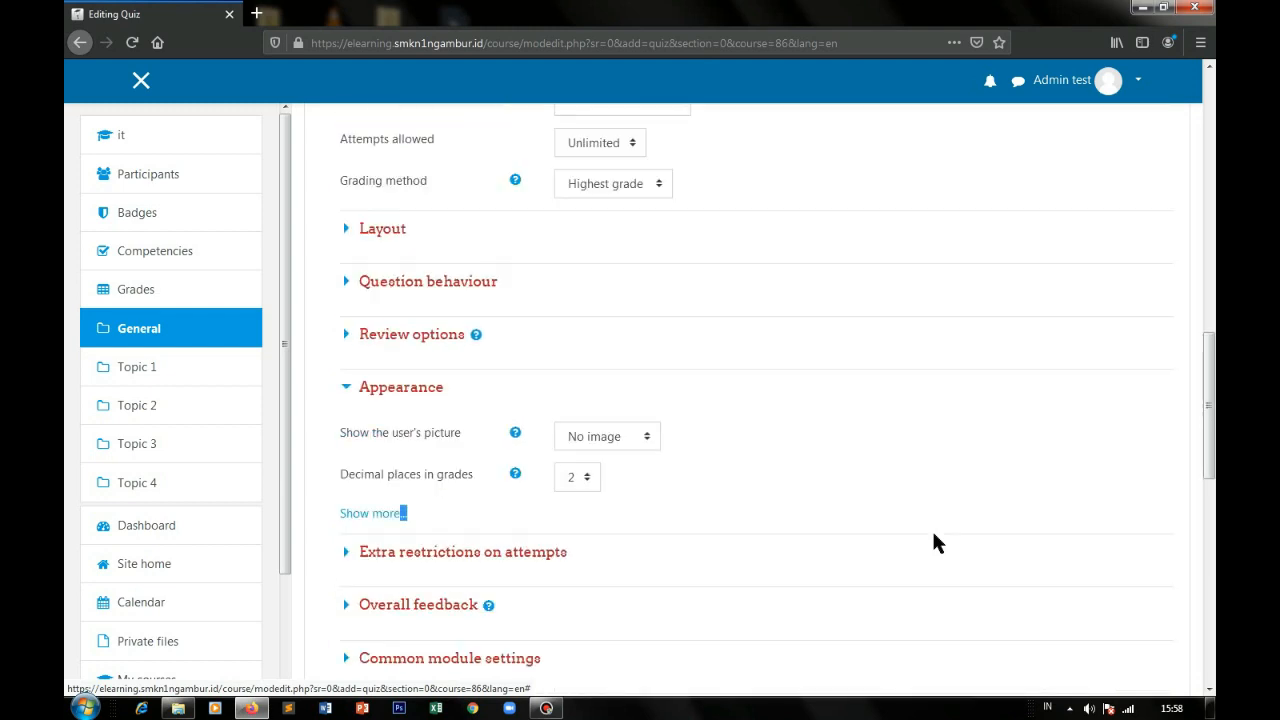
scroll(933, 541, "up", 3)
scroll(852, 176, "up", 2)
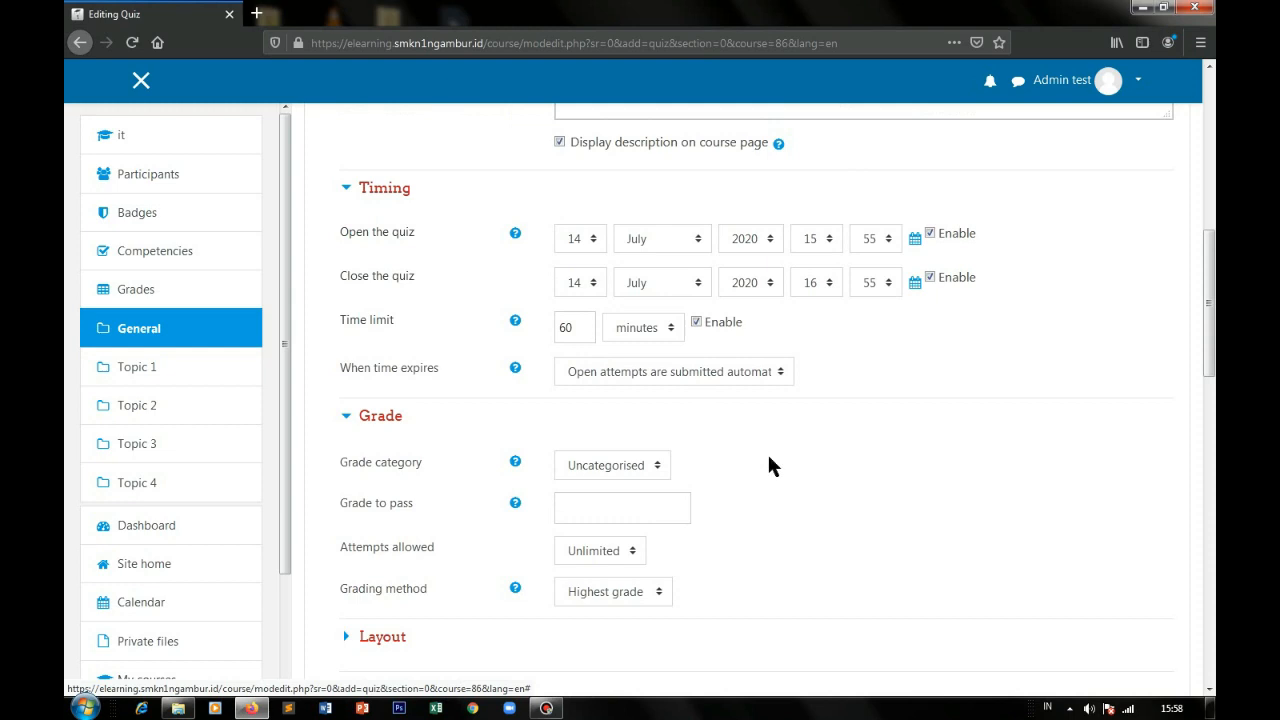
scroll(767, 466, "up", 5)
scroll(765, 462, "down", 15)
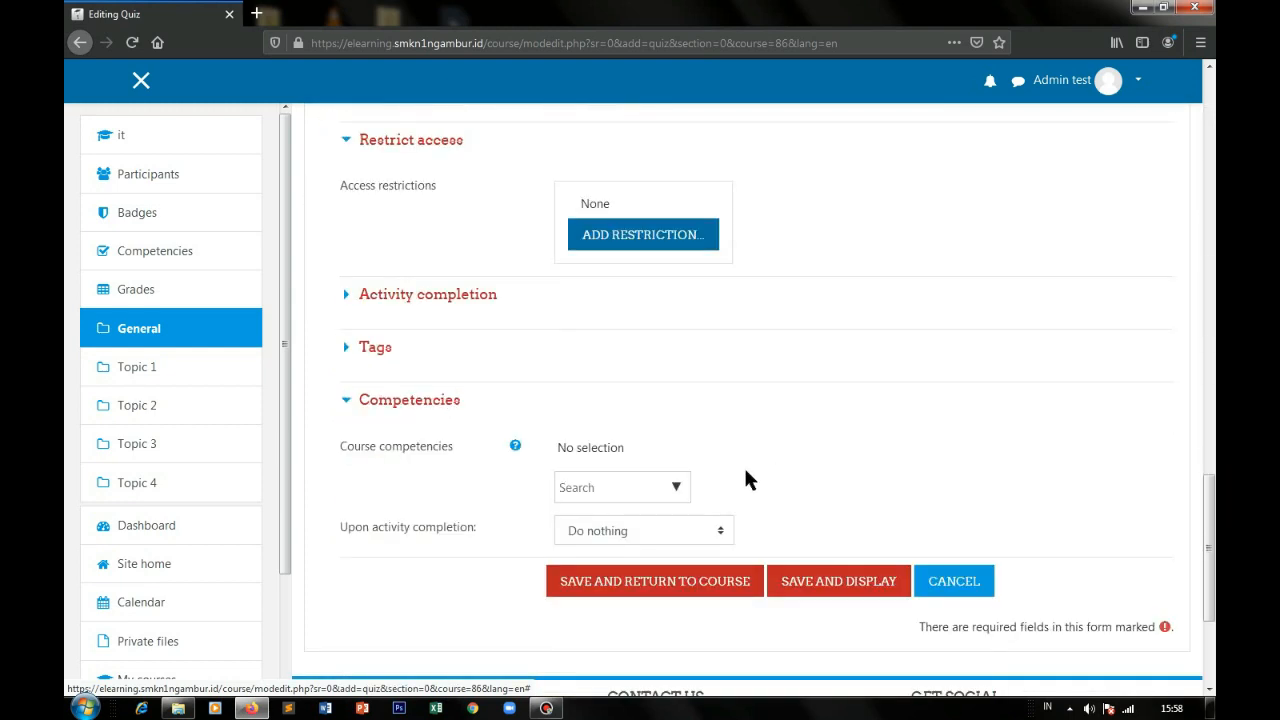
left_click(655, 580)
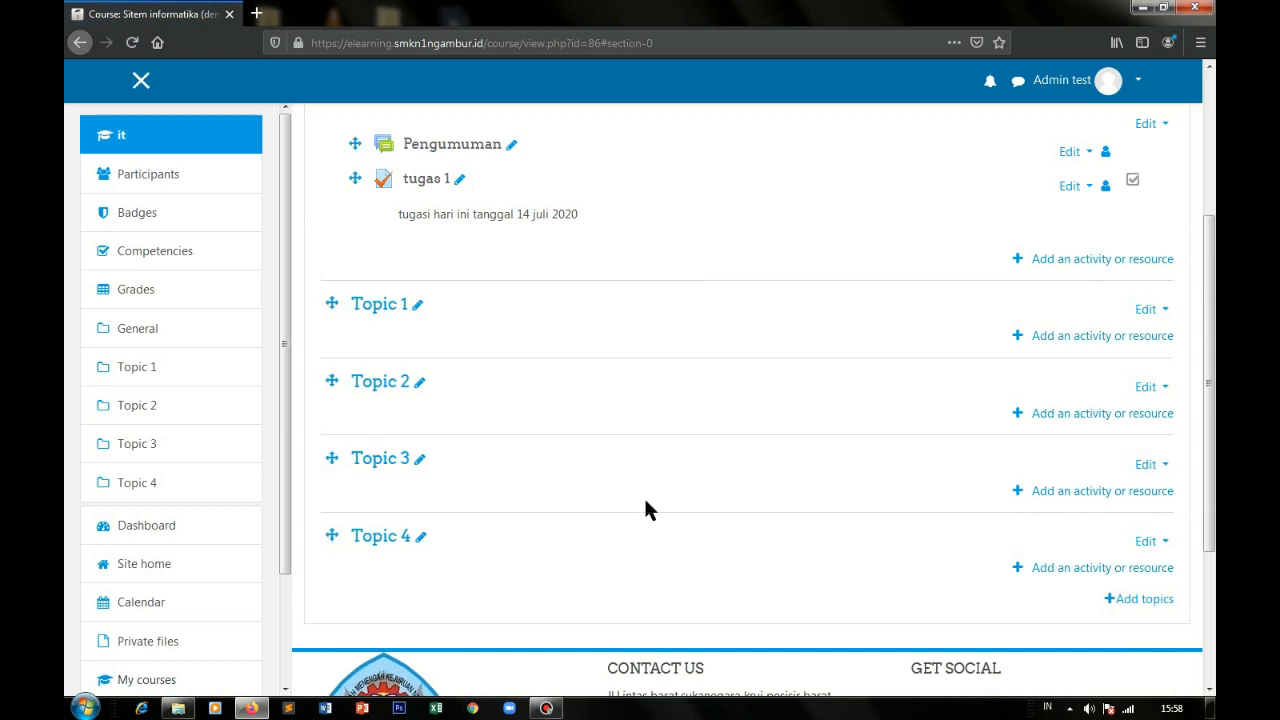
Step: Open the quiz tugas 1 from the course page and review its opening, closing and time limit details
scroll(643, 495, "up", 2)
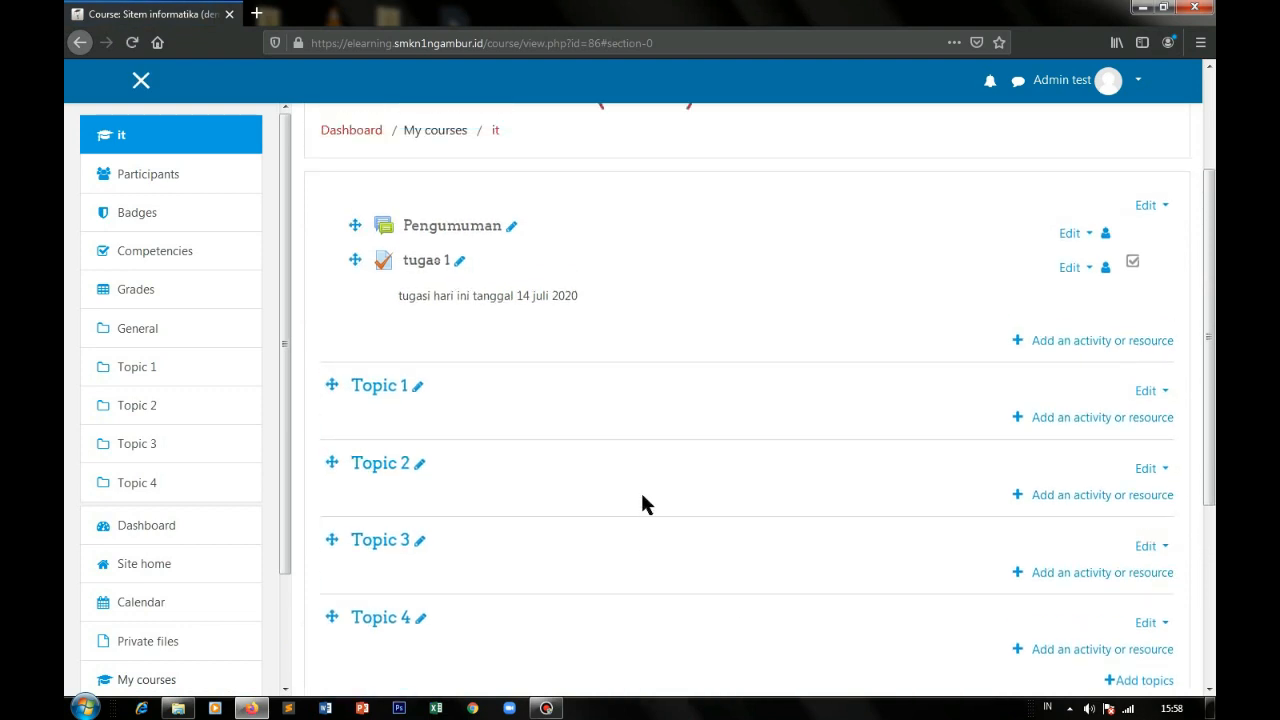
left_click(428, 264)
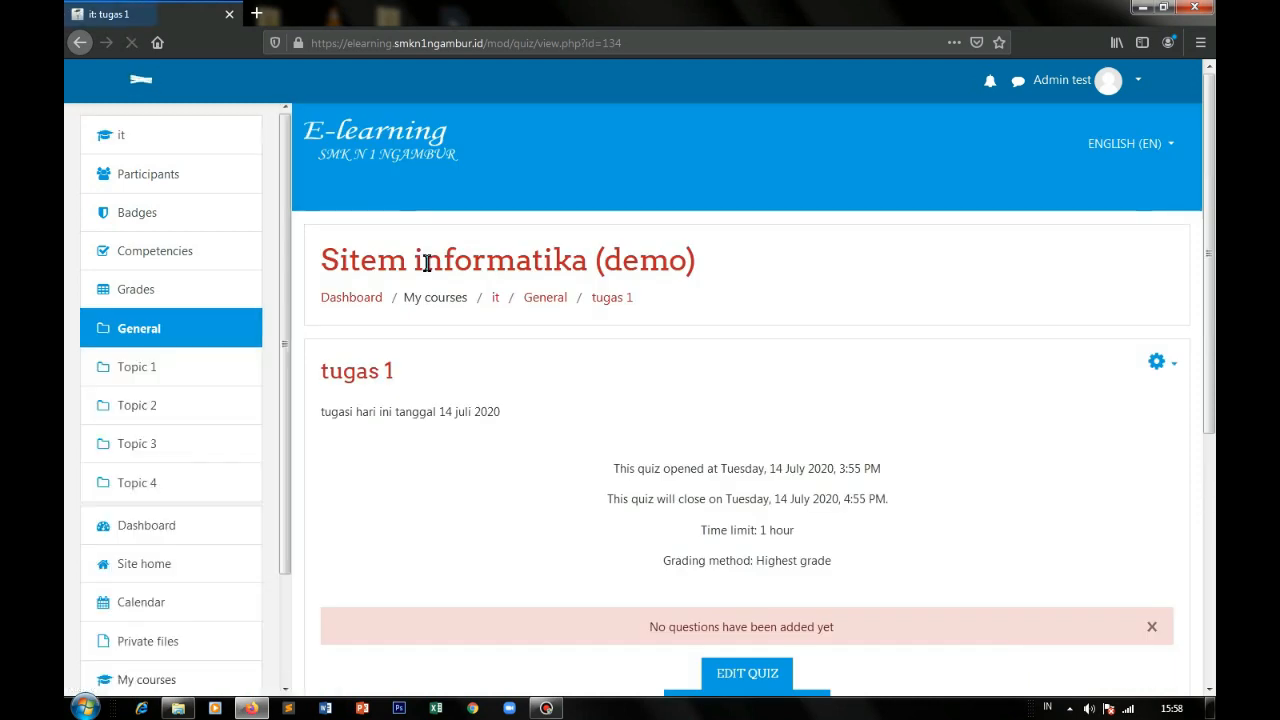
scroll(870, 432, "down", 2)
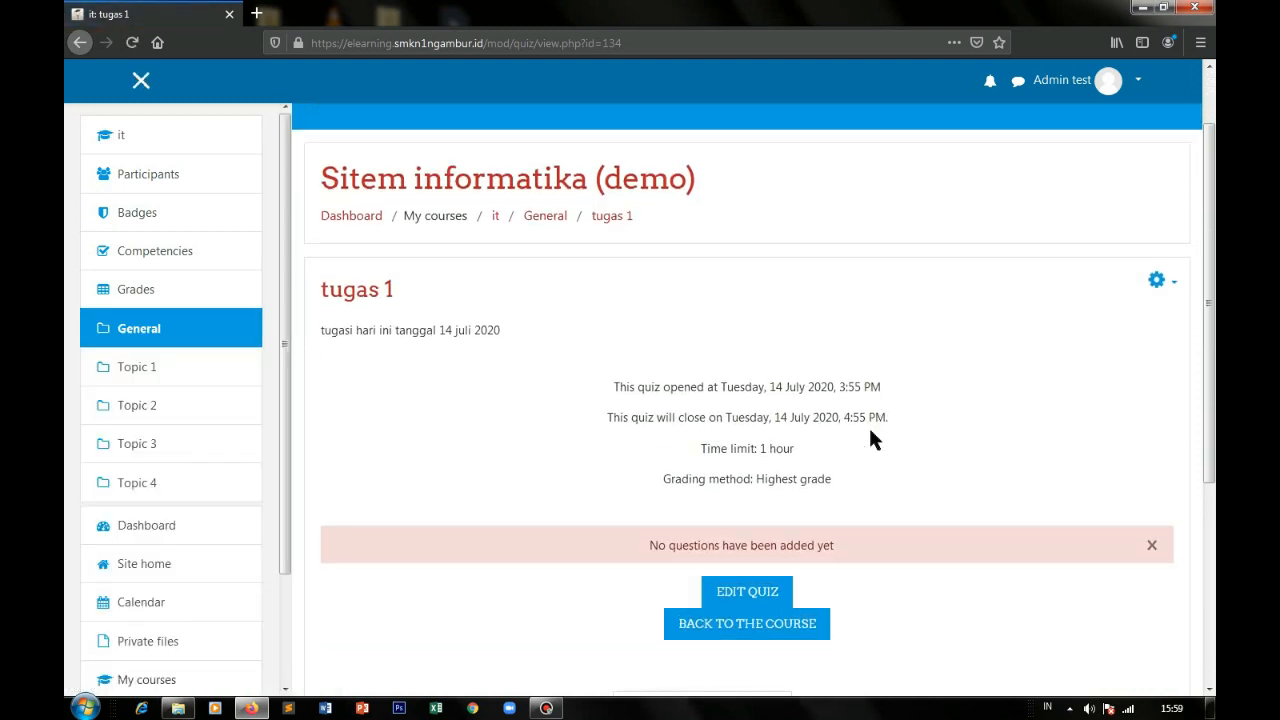
scroll(907, 430, "down", 2)
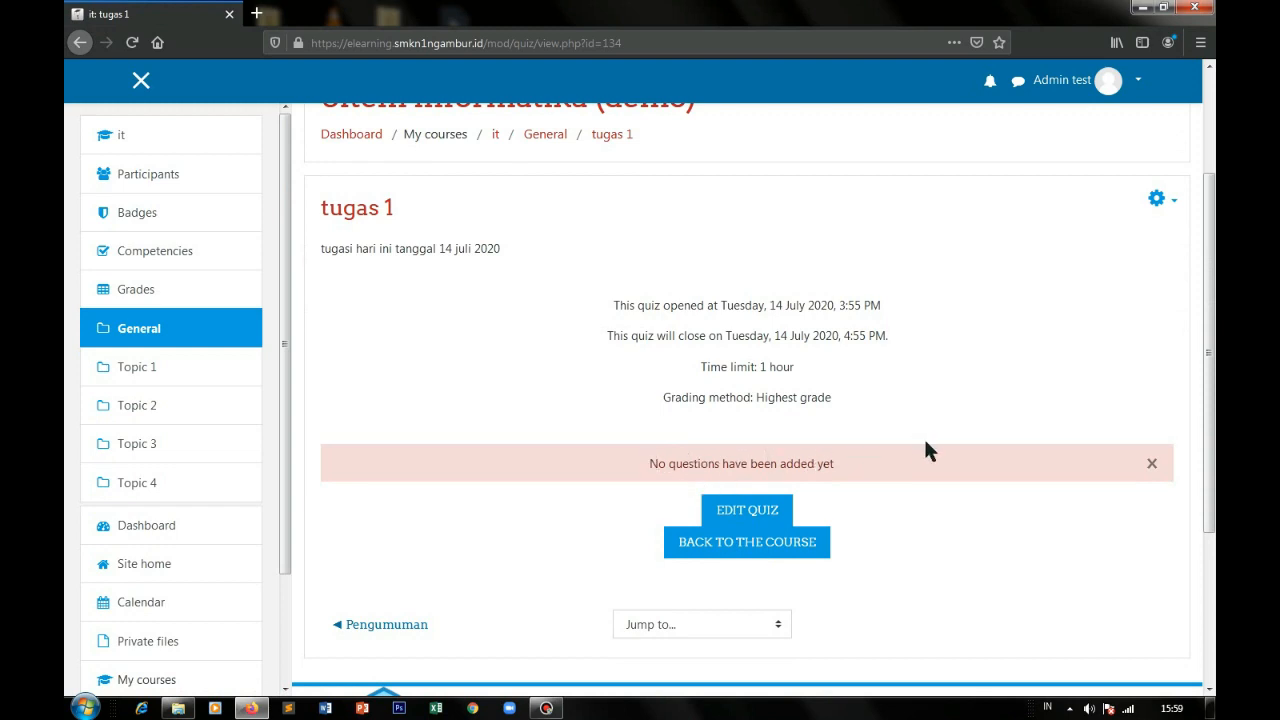
Step: Open the question bank of the quiz tugas 1
left_click(1175, 206)
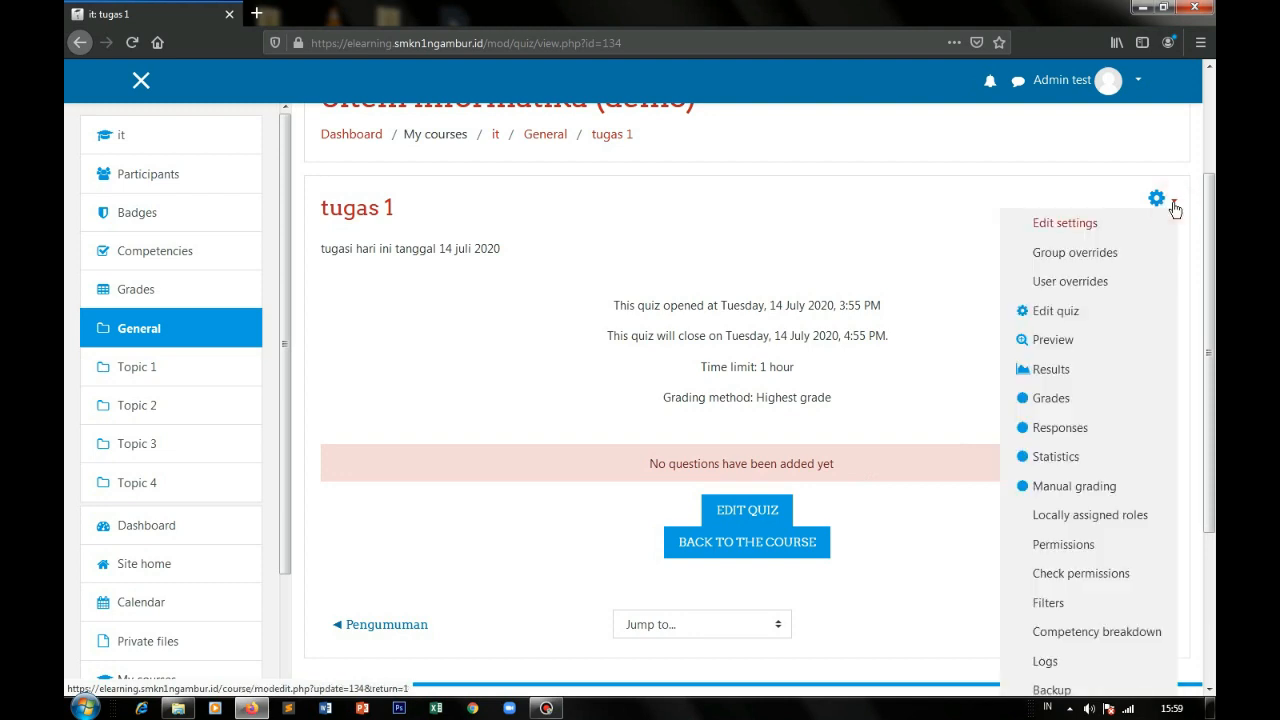
scroll(911, 240, "down", 1)
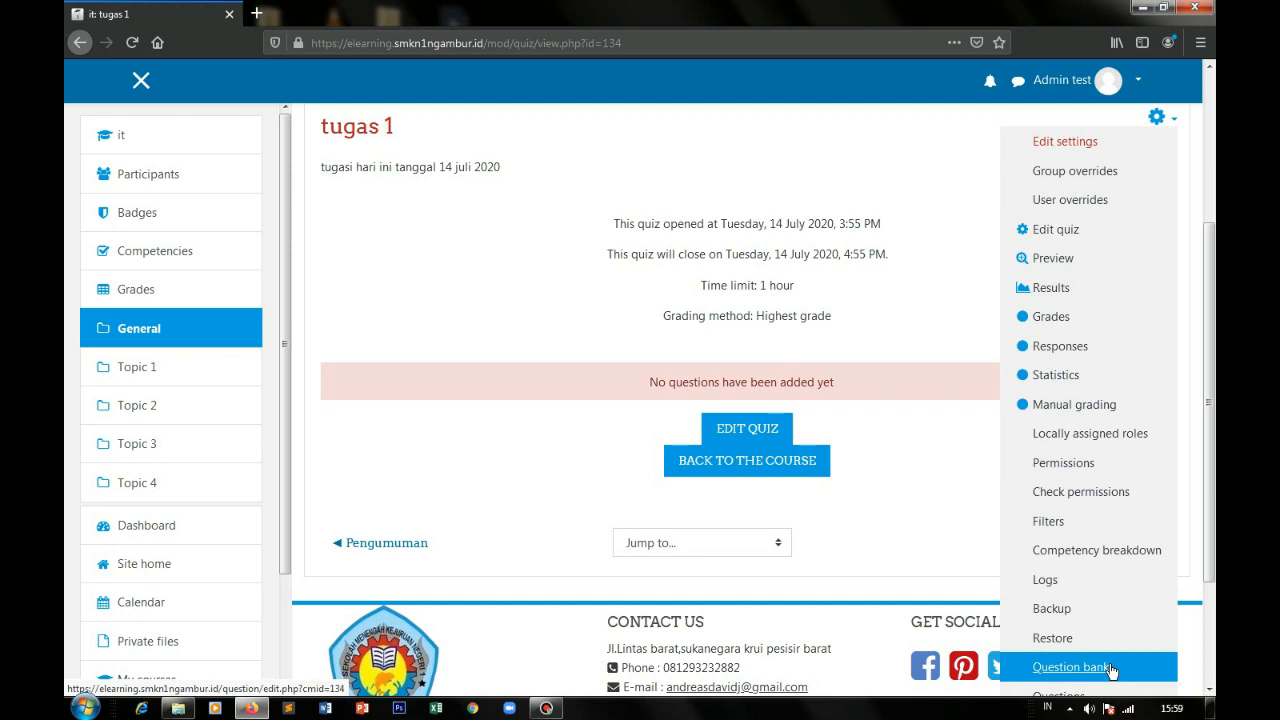
scroll(1110, 670, "down", 1)
left_click(1072, 586)
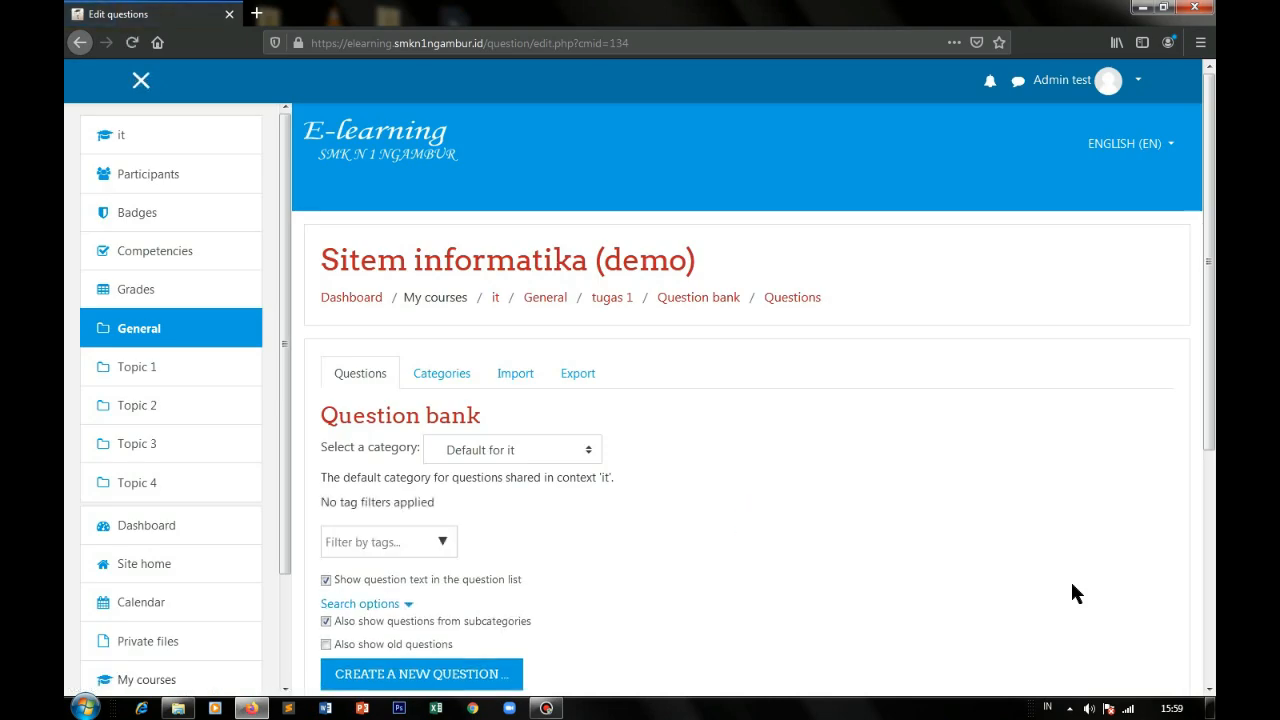
Step: Open the question import form and choose Microsoft Word 2010 table format (wordtable) as the file format
scroll(1072, 592, "down", 1)
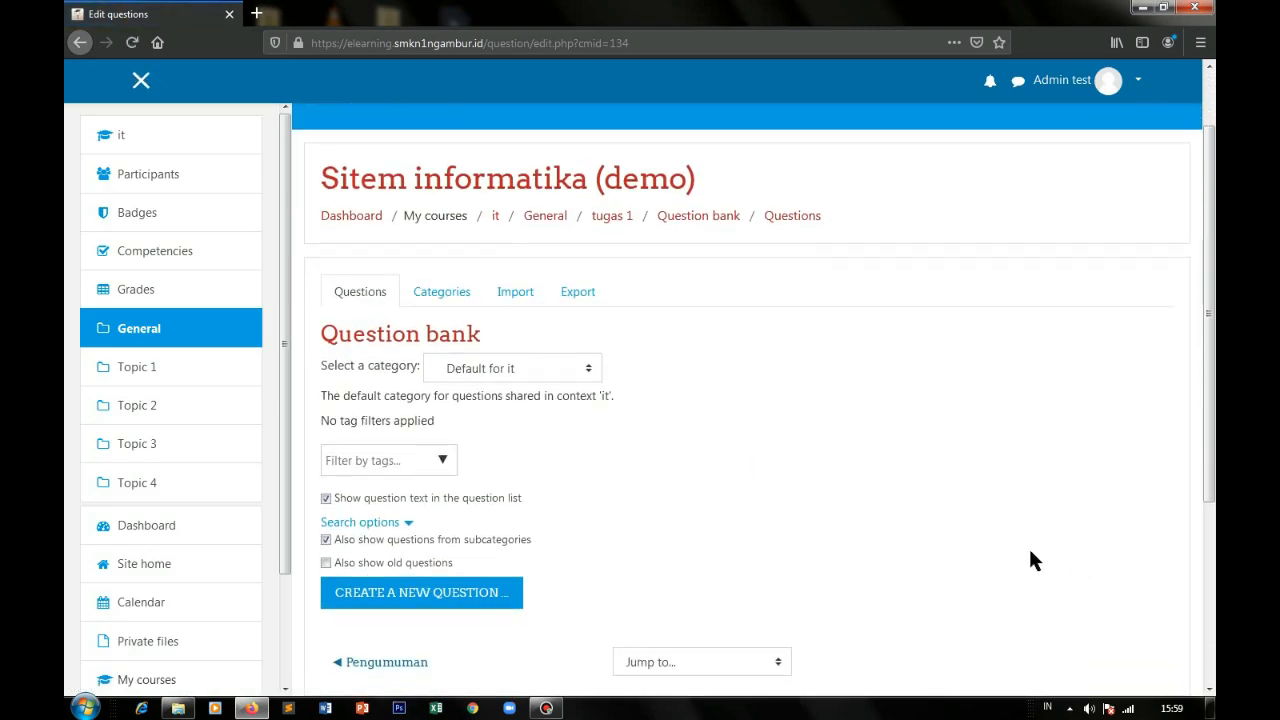
scroll(1012, 602, "down", 1)
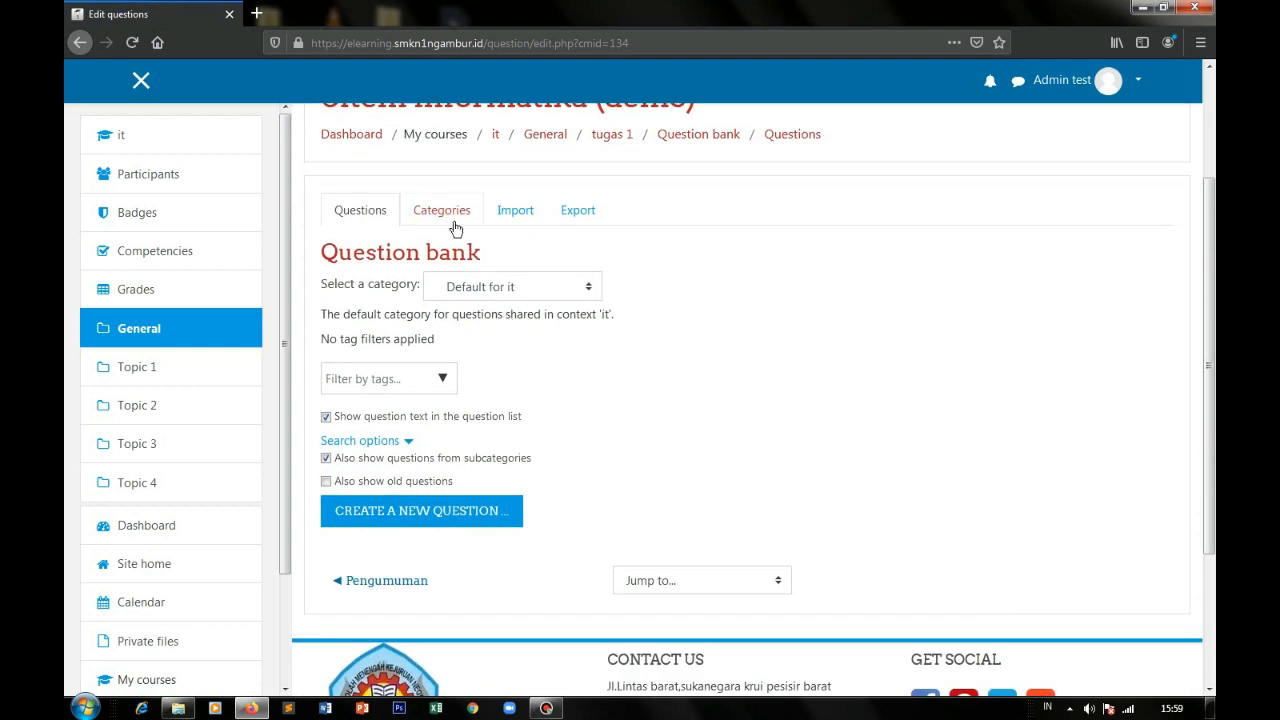
left_click(518, 215)
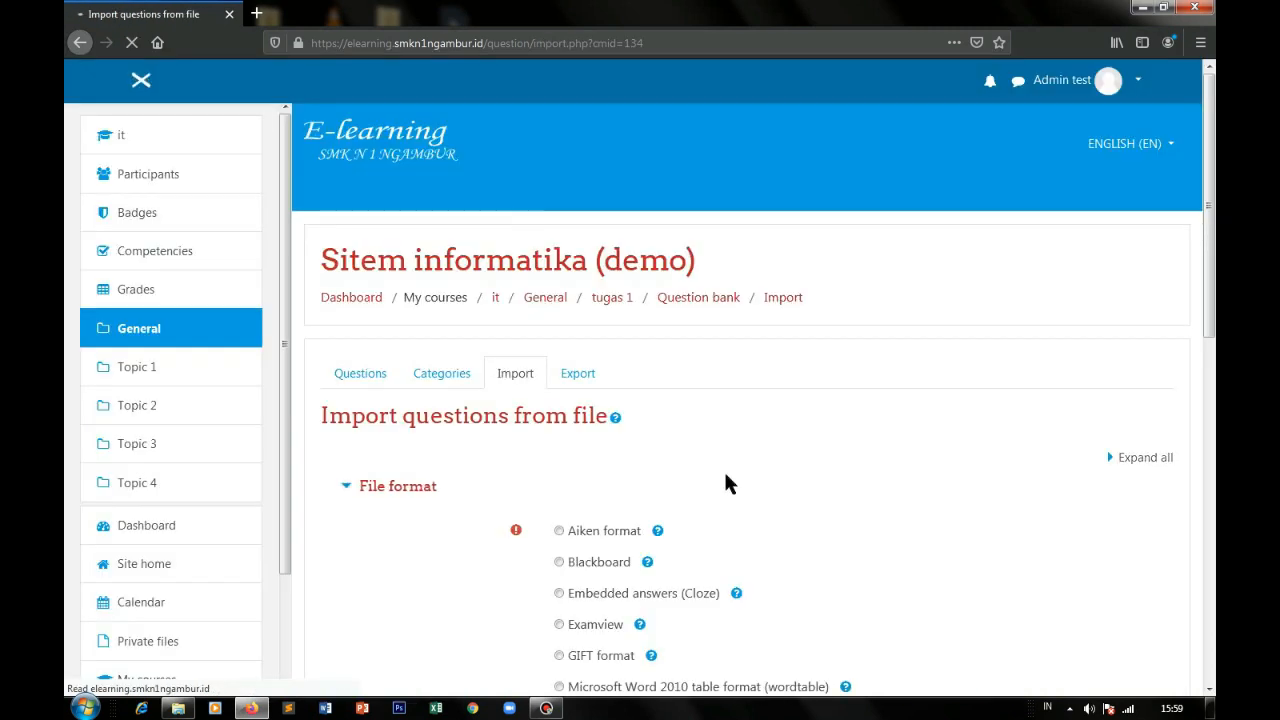
scroll(811, 457, "down", 2)
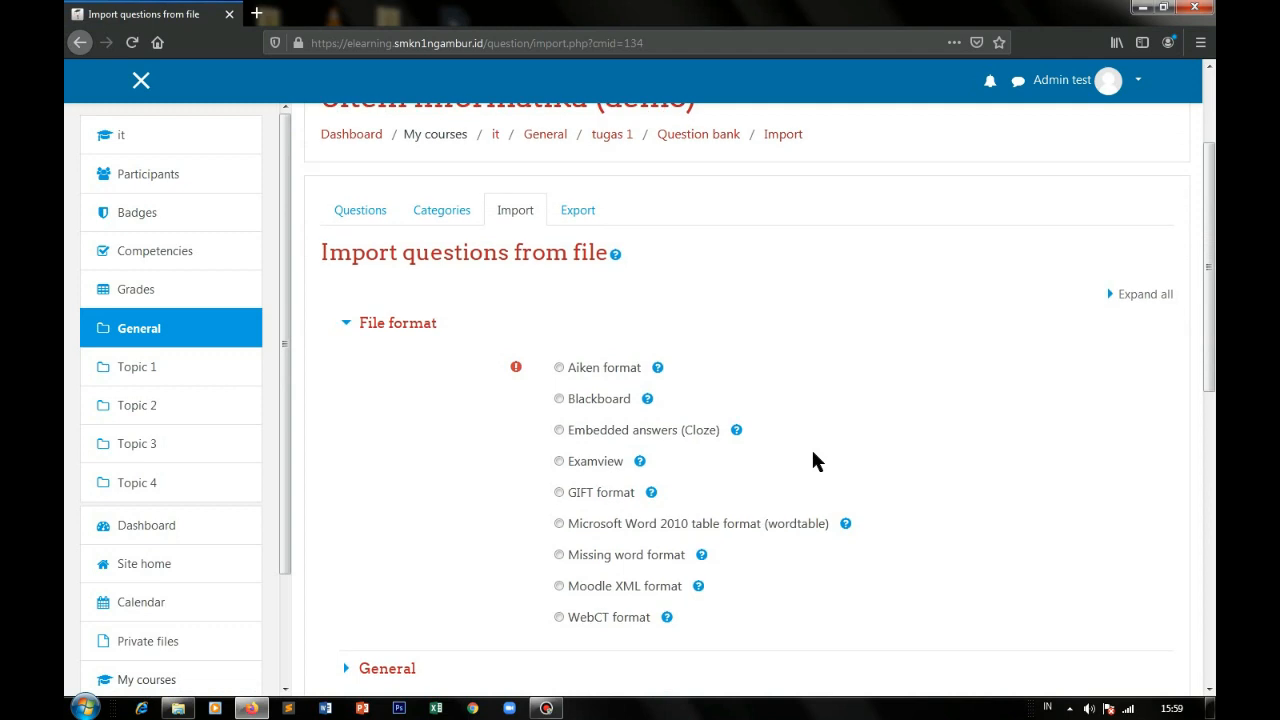
scroll(757, 460, "down", 2)
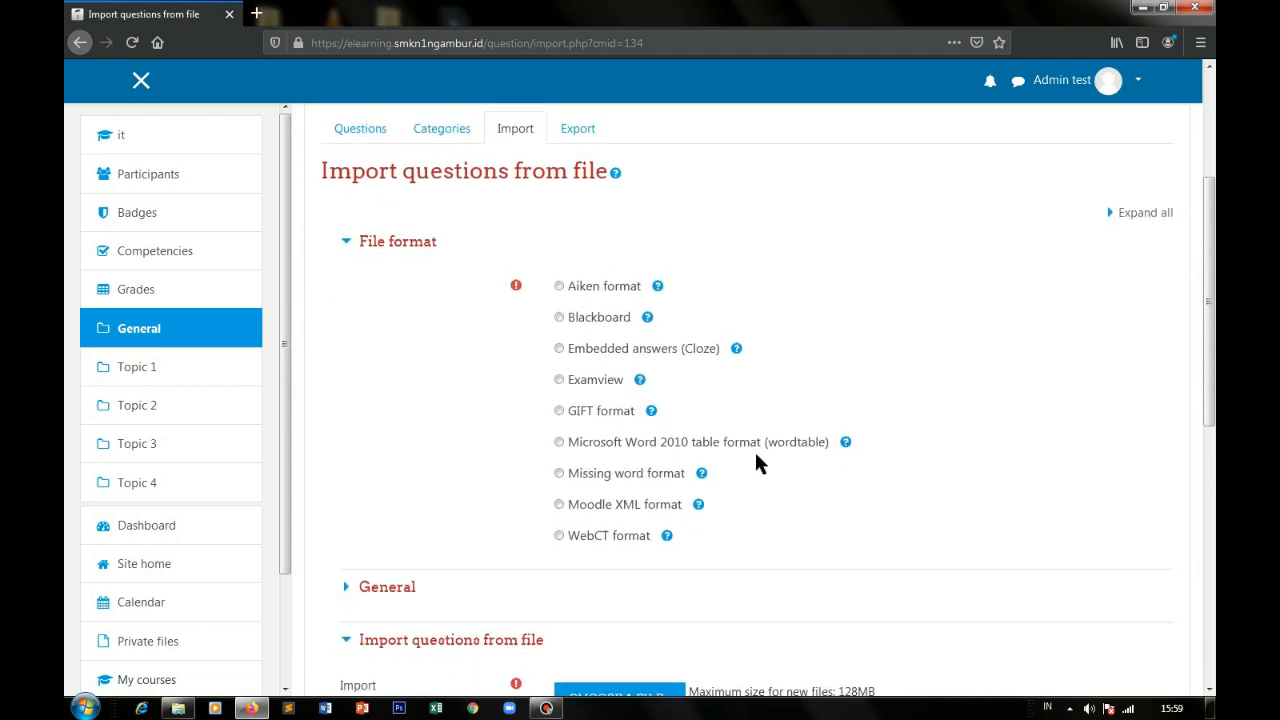
left_click(559, 442)
left_click(559, 442)
Step: Expand the General import settings and set the import category to Default for tugas 1
scroll(745, 439, "down", 1)
left_click(387, 507)
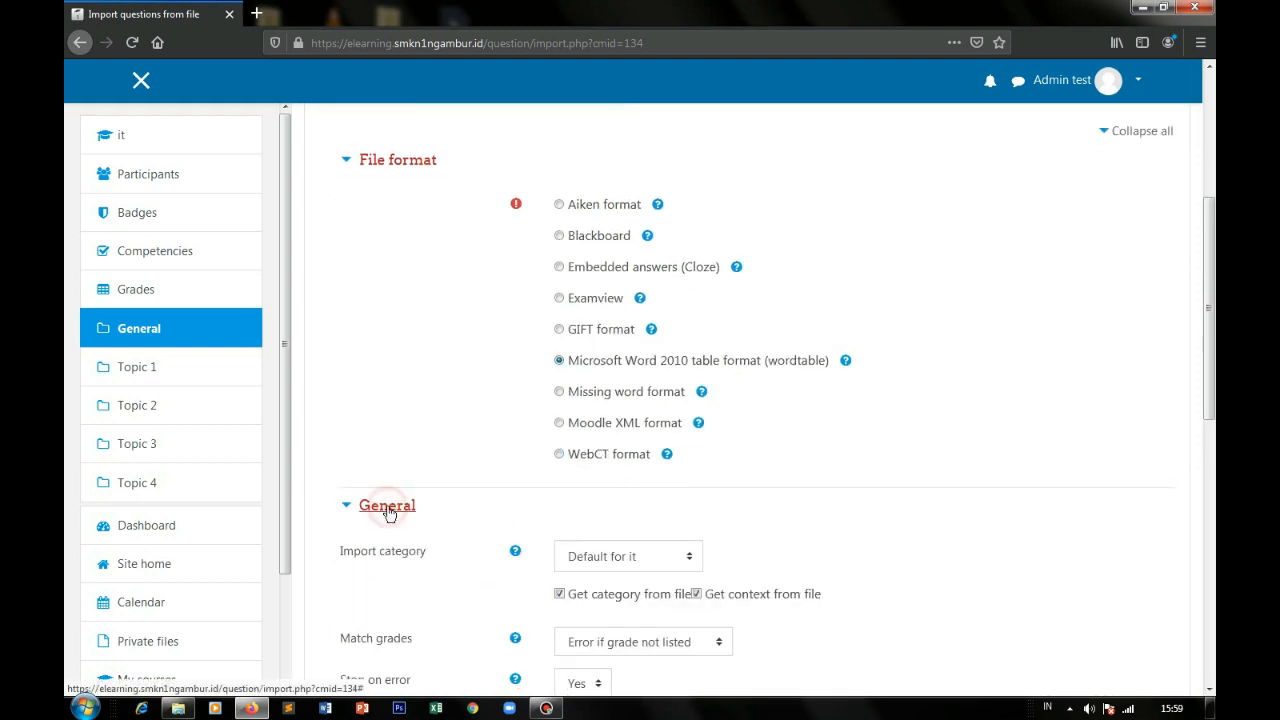
scroll(971, 514, "down", 1)
left_click(641, 478)
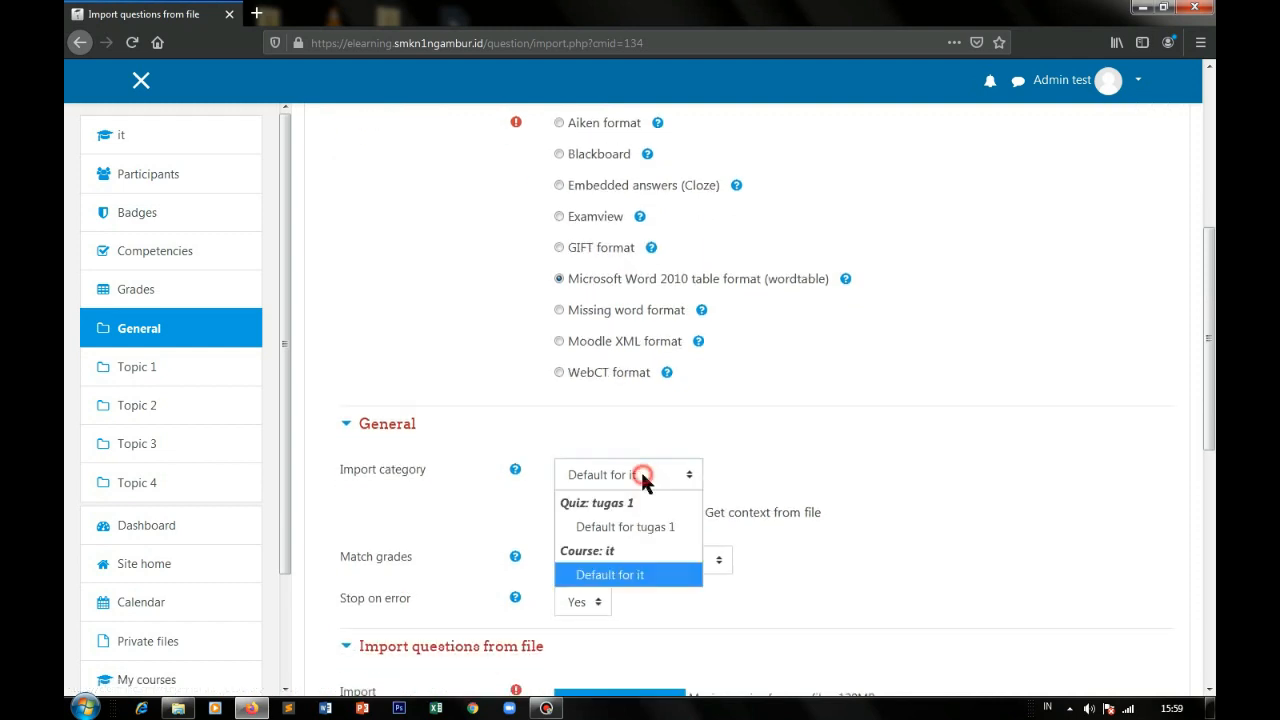
left_click(640, 530)
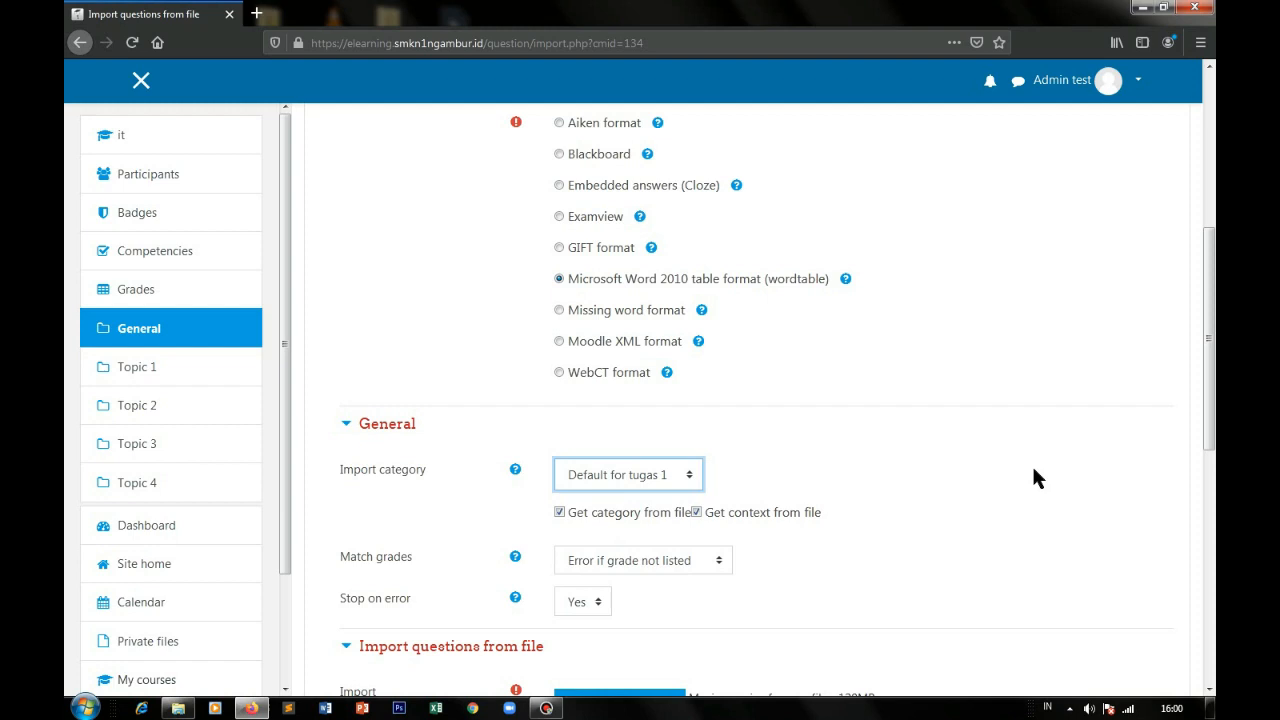
Step: Upload penugasa1.docx from the moodle dari pak efendi folder as the question file to import
scroll(1033, 470, "up", 4)
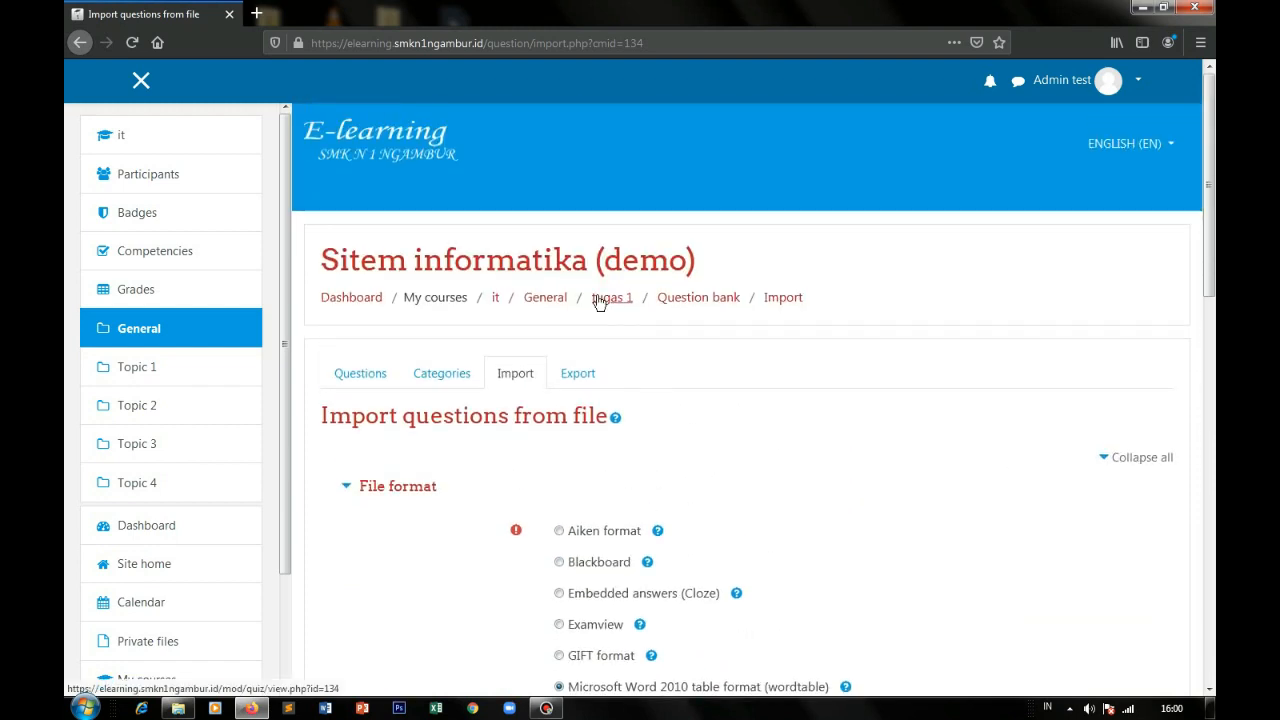
scroll(788, 485, "down", 5)
scroll(790, 492, "down", 1)
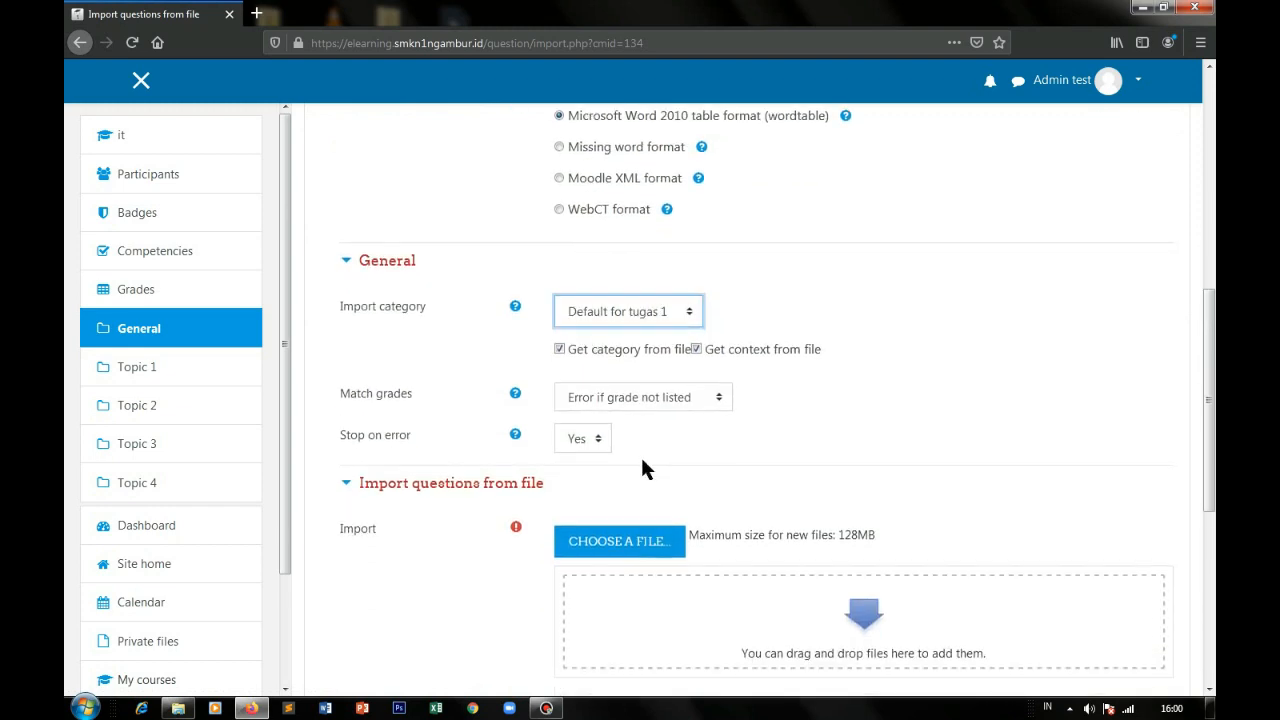
scroll(575, 537, "down", 1)
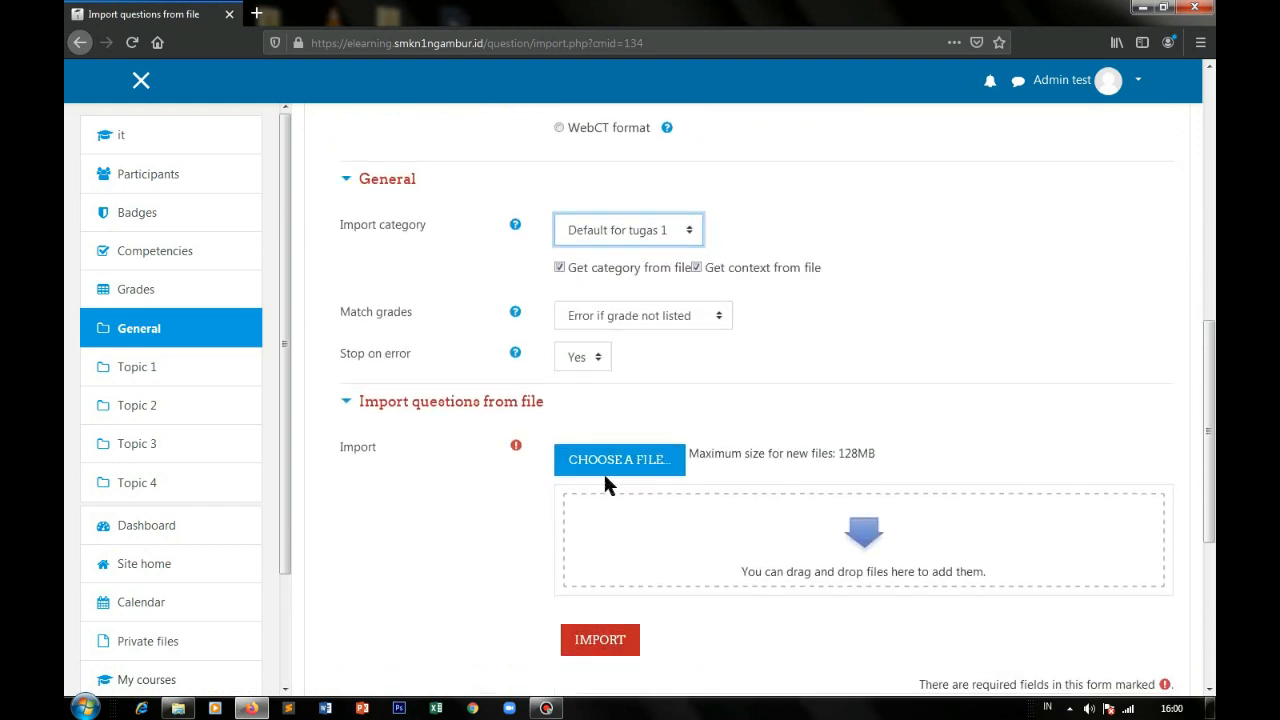
left_click(627, 463)
left_click(374, 305)
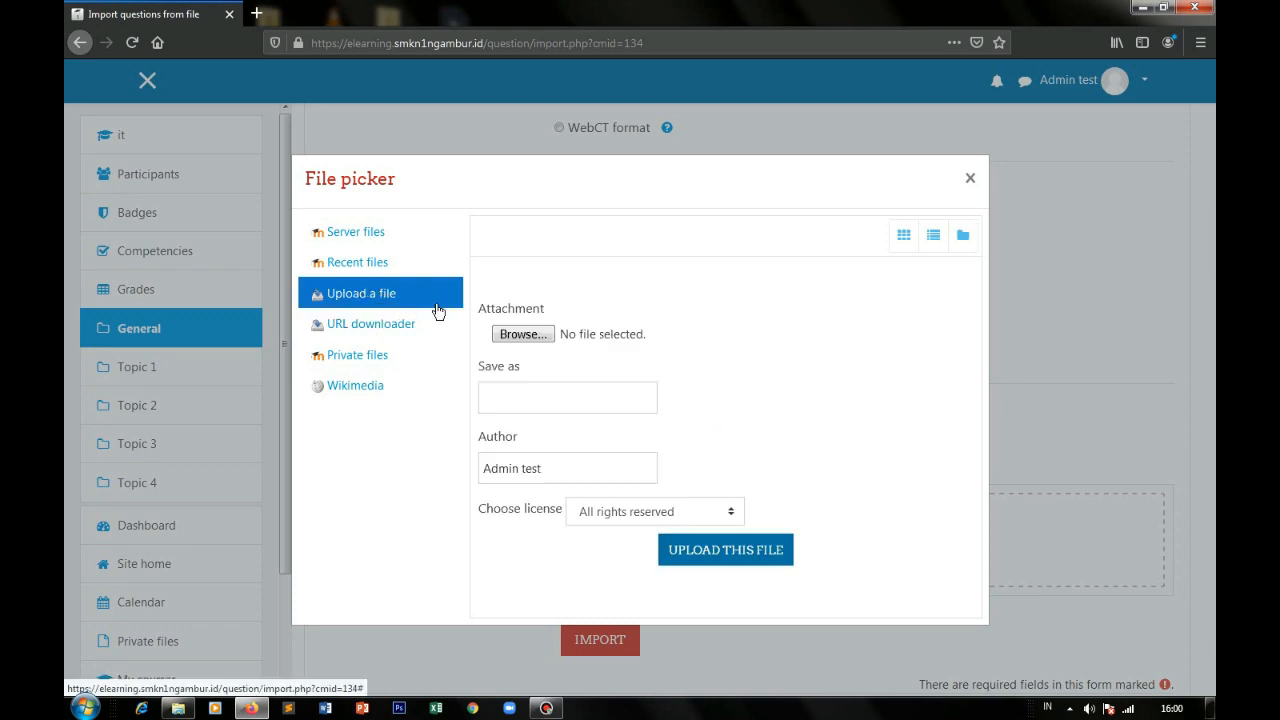
left_click(516, 336)
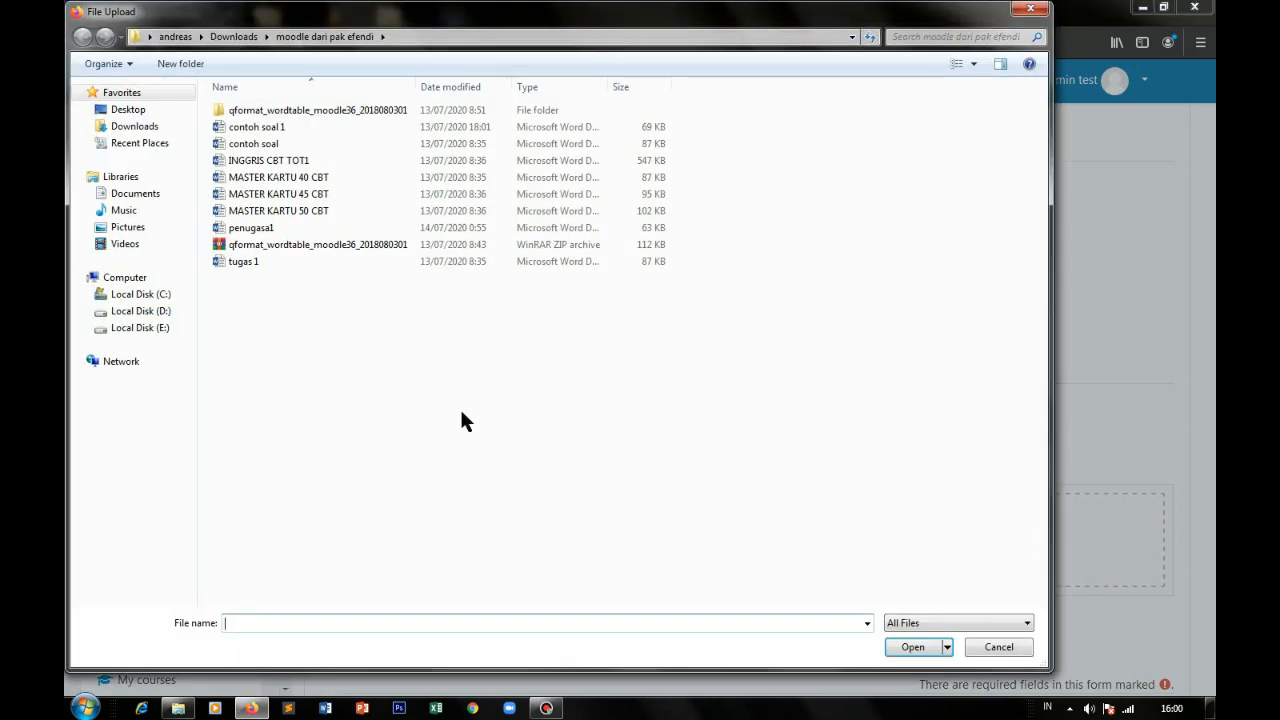
left_click(272, 228)
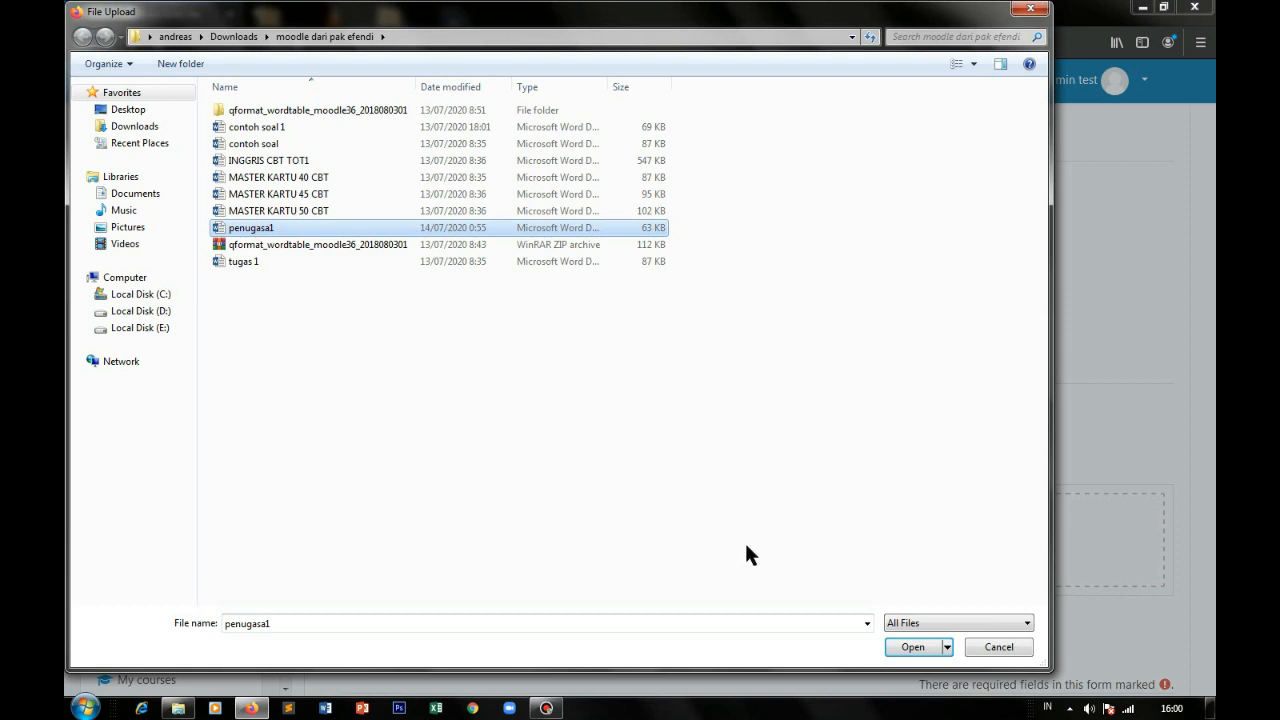
left_click(914, 646)
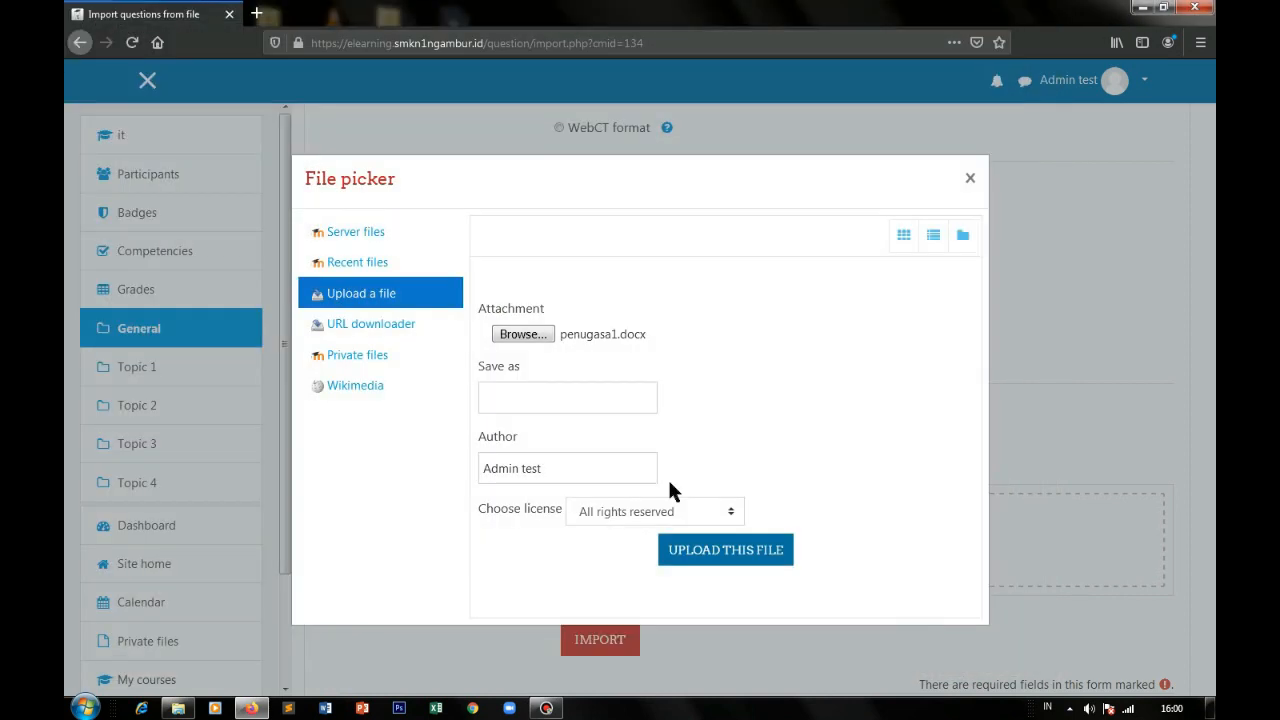
left_click(742, 554)
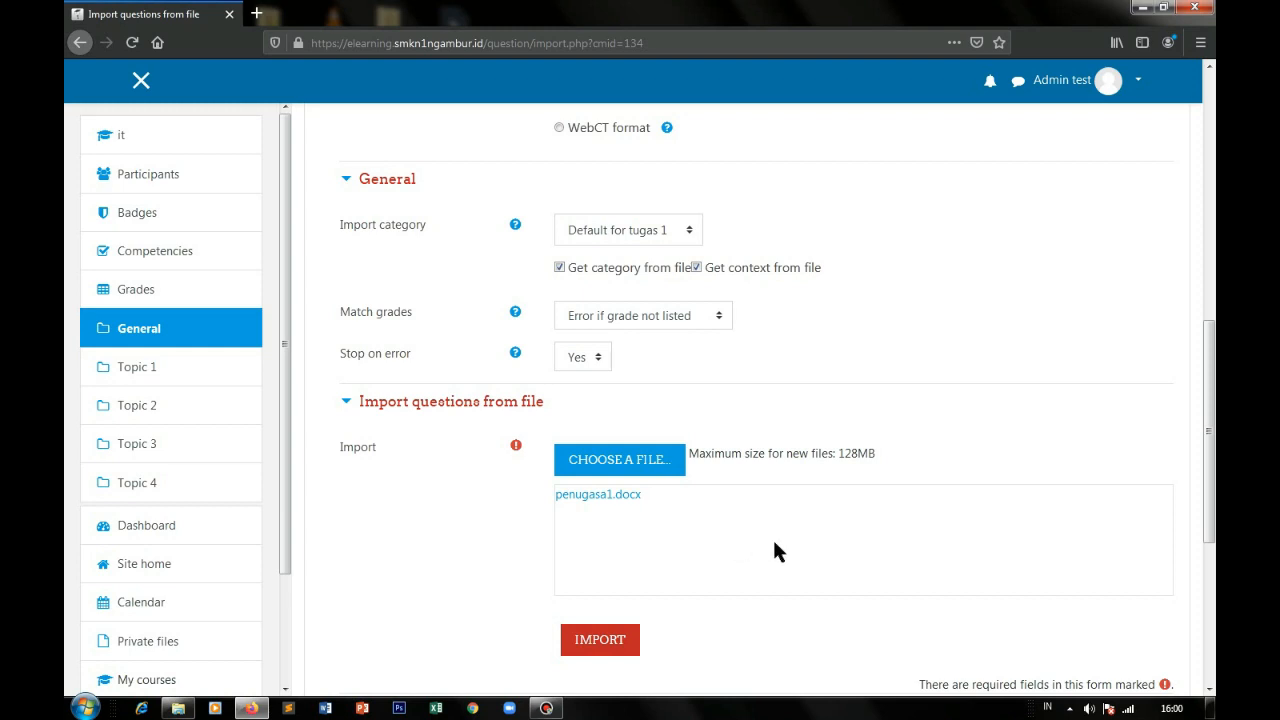
Step: Try to import the questions from the attached penugasa1.docx
scroll(775, 550, "up", 10)
scroll(773, 536, "down", 7)
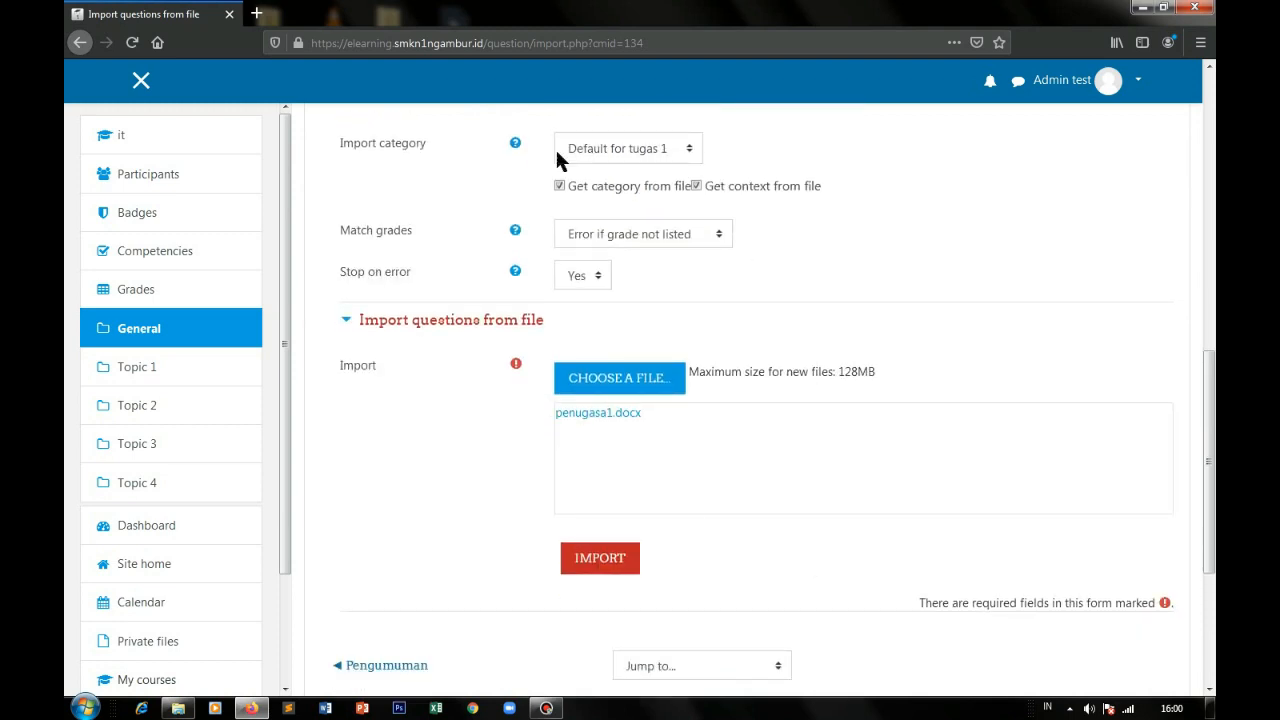
left_click(612, 557)
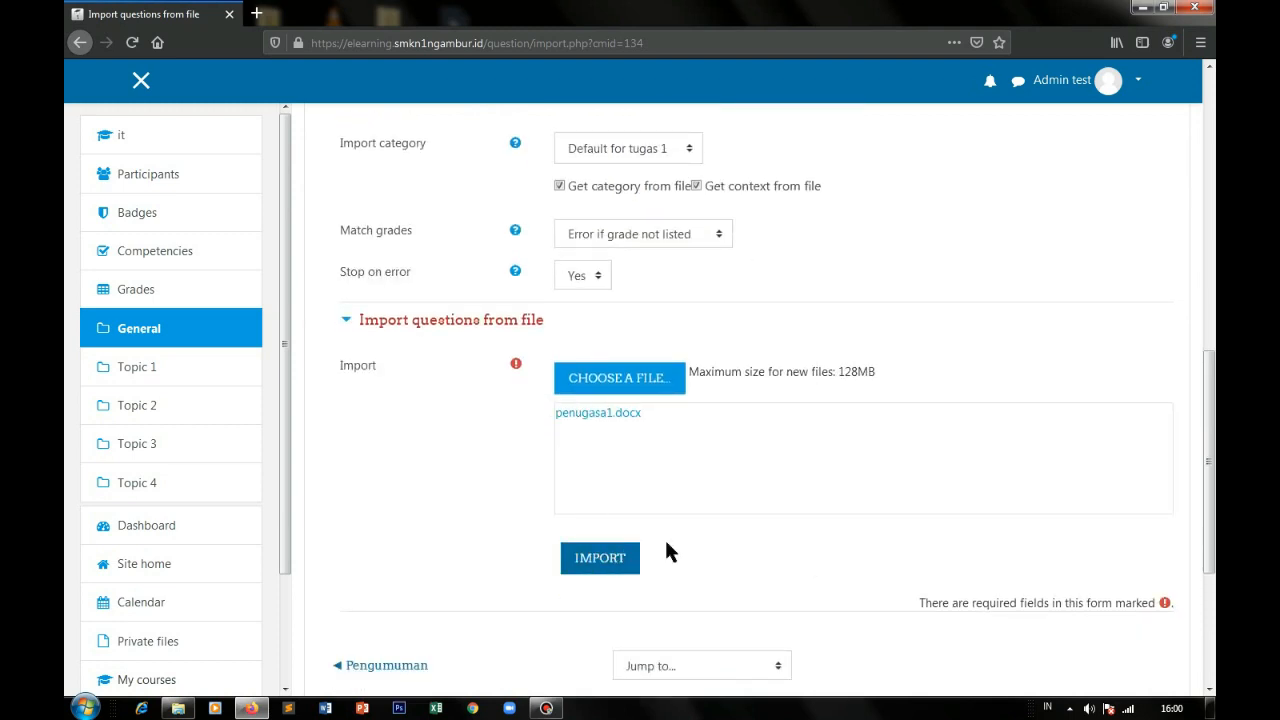
Step: Review the import form's file format, import category and attached question file
scroll(754, 477, "up", 3)
scroll(755, 477, "up", 3)
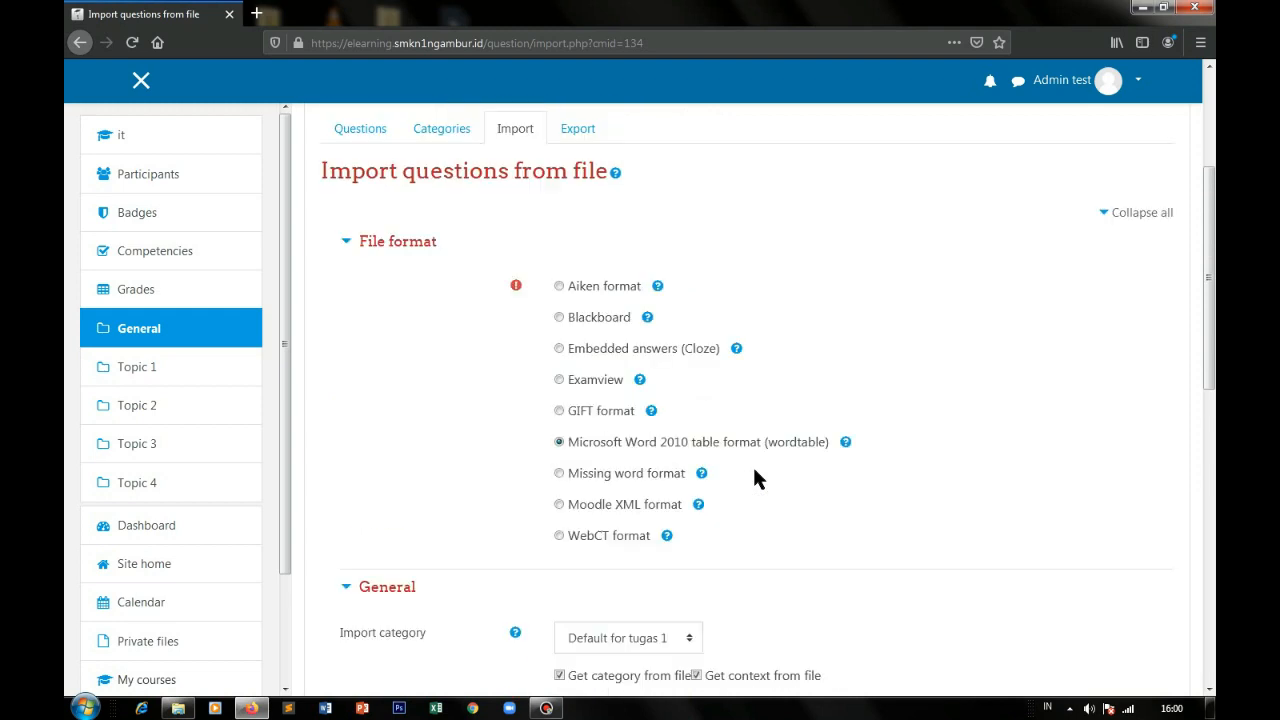
scroll(754, 470, "up", 2)
scroll(730, 480, "up", 4)
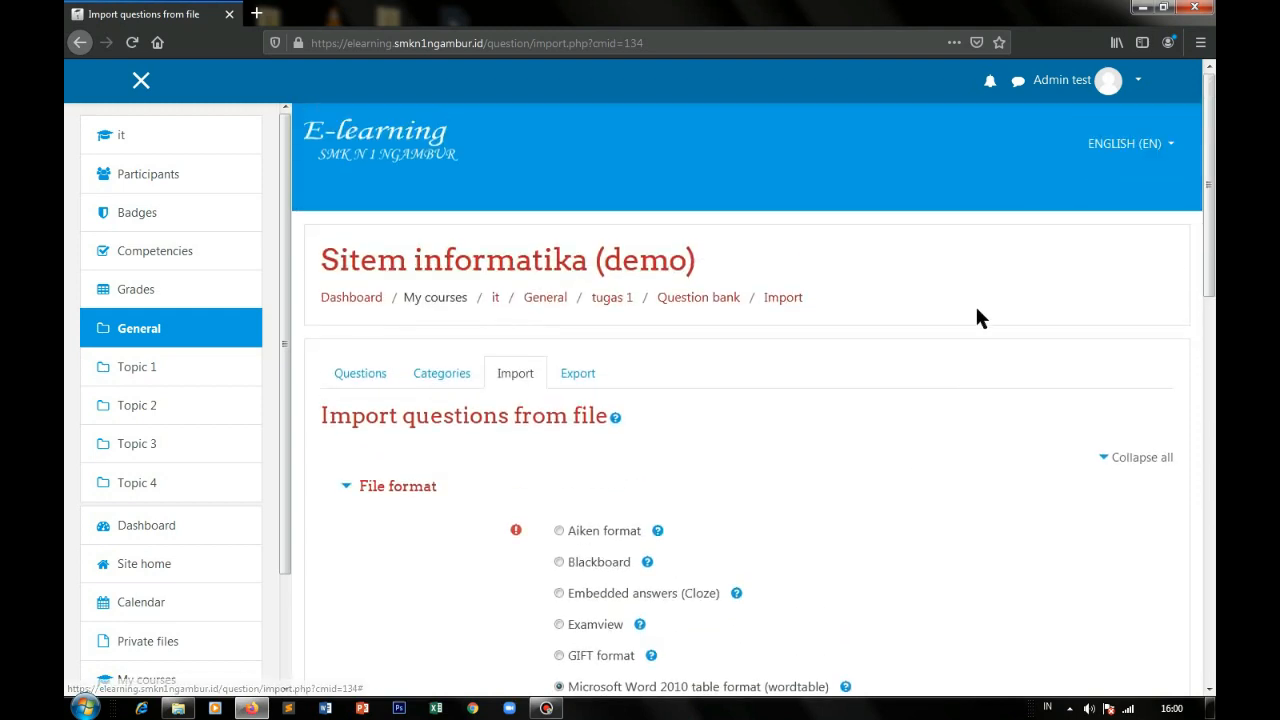
scroll(728, 345, "down", 5)
scroll(726, 332, "down", 10)
scroll(726, 332, "up", 6)
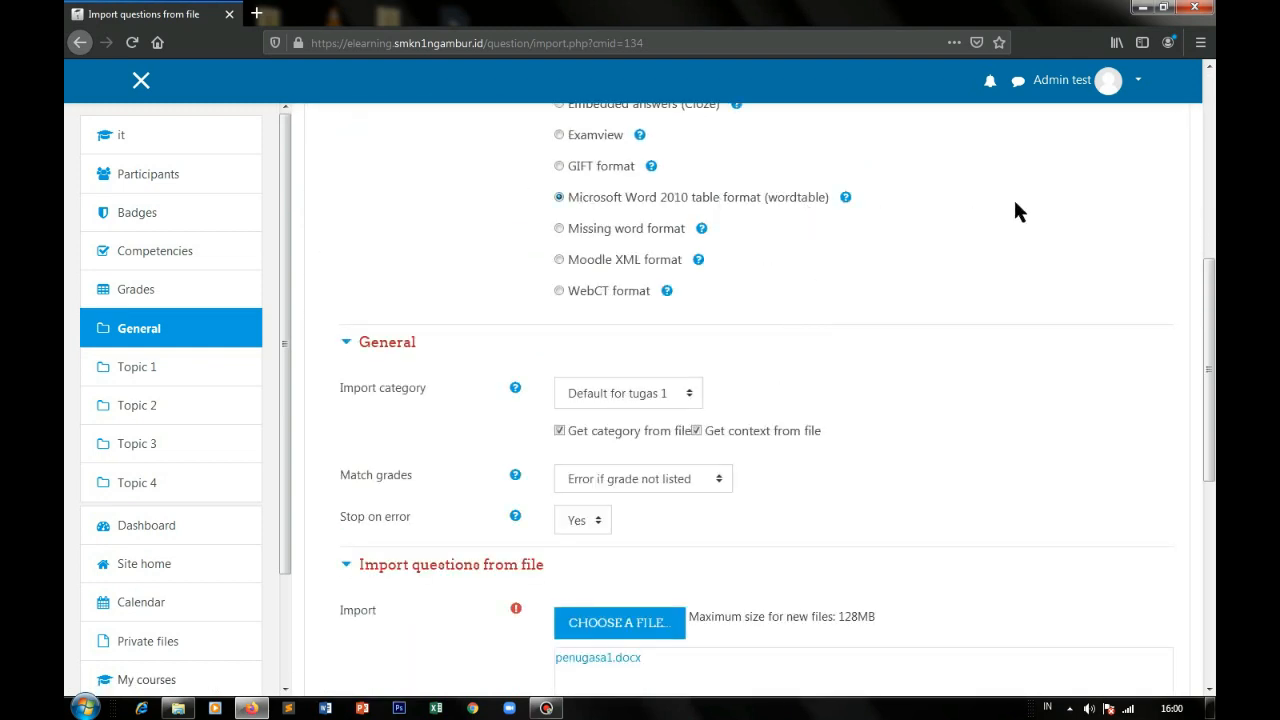
scroll(885, 300, "up", 10)
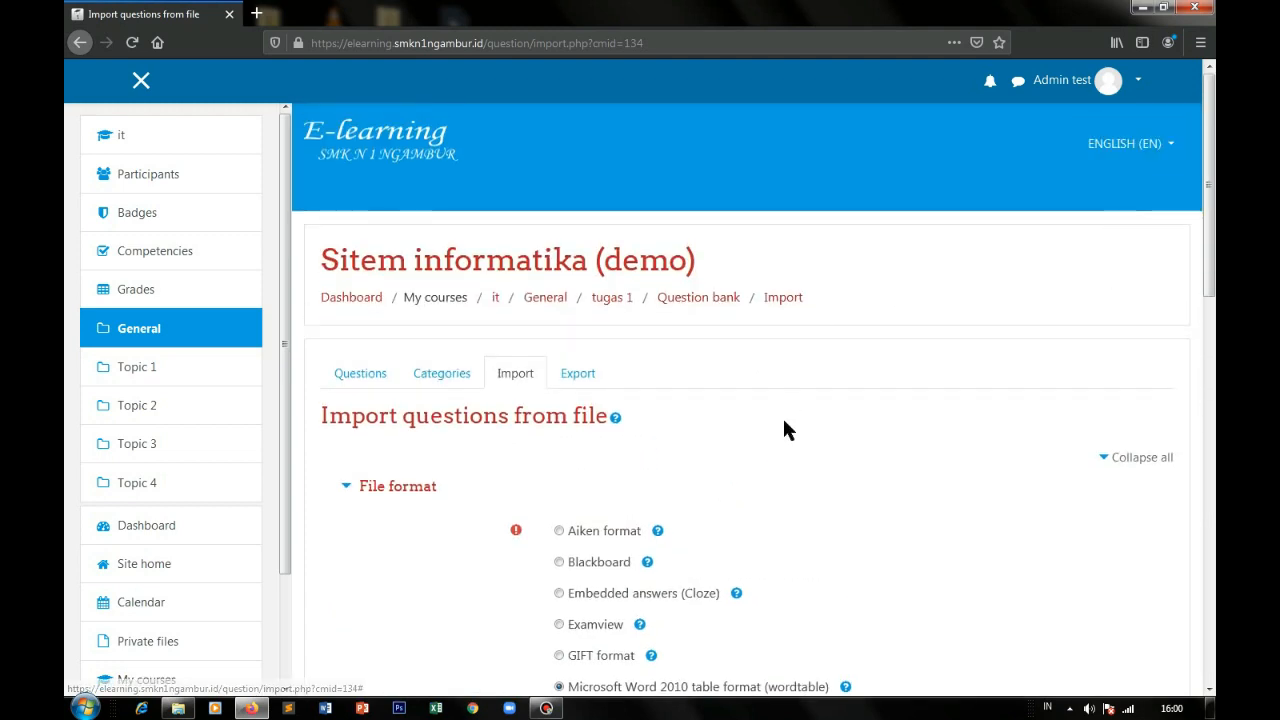
scroll(782, 415, "down", 5)
scroll(806, 370, "down", 7)
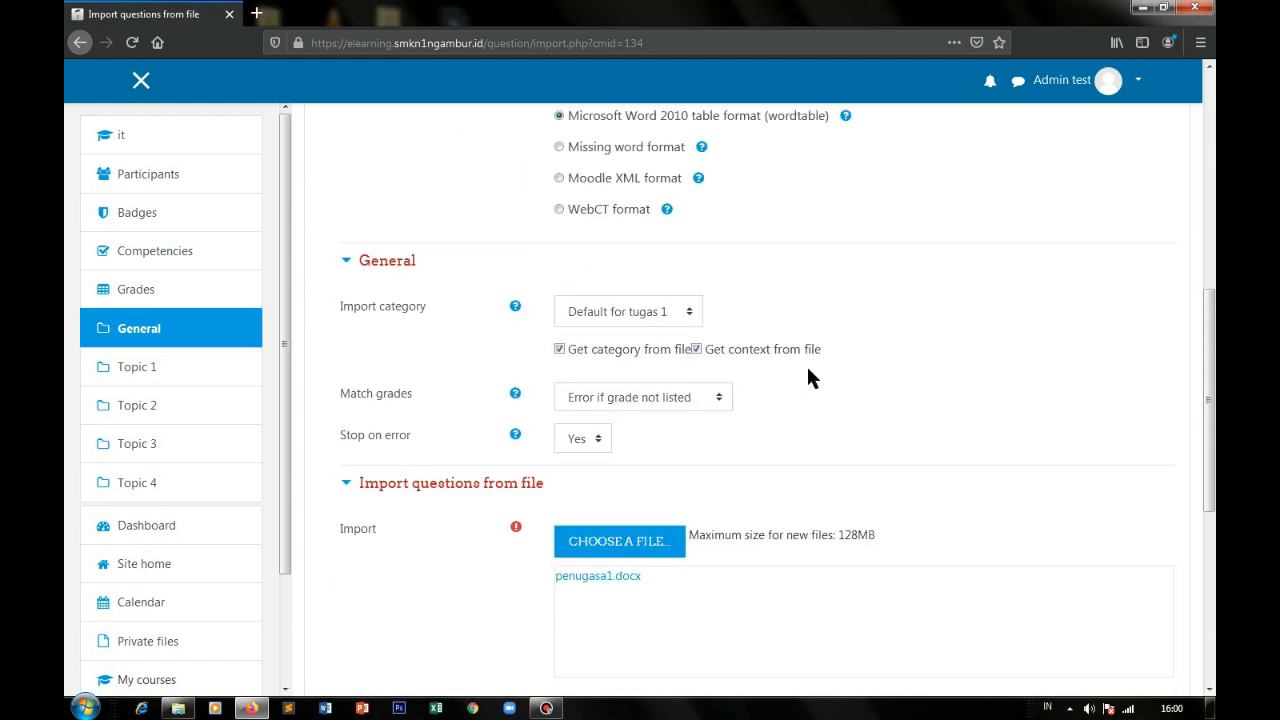
scroll(810, 377, "down", 5)
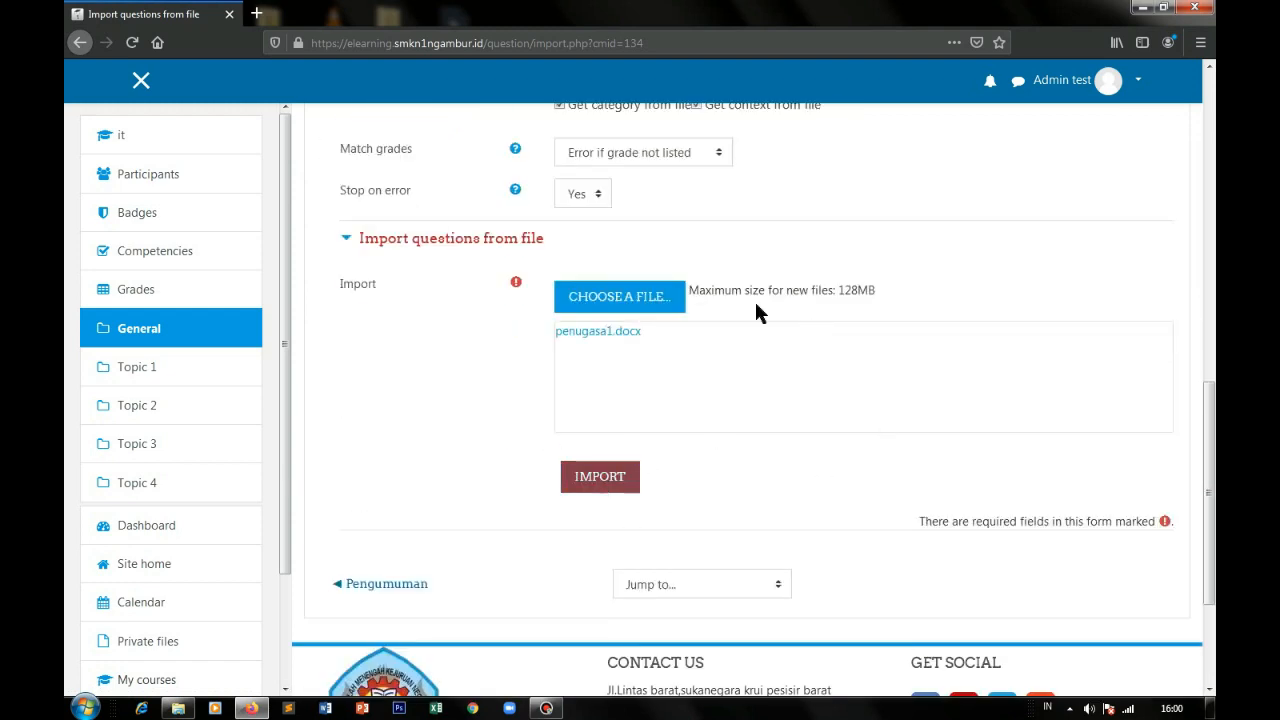
Step: Import the questions from penugasa1.docx, check the imported question list and continue to the question bank
left_click(617, 484)
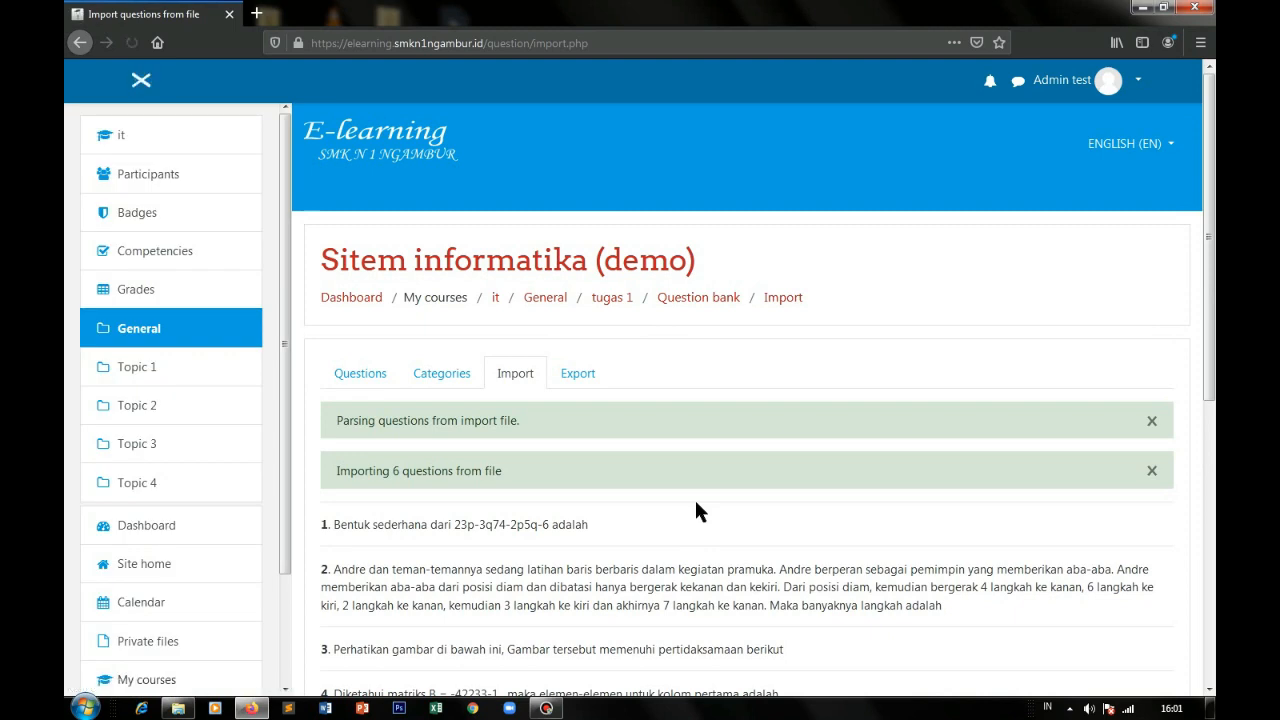
scroll(696, 503, "down", 3)
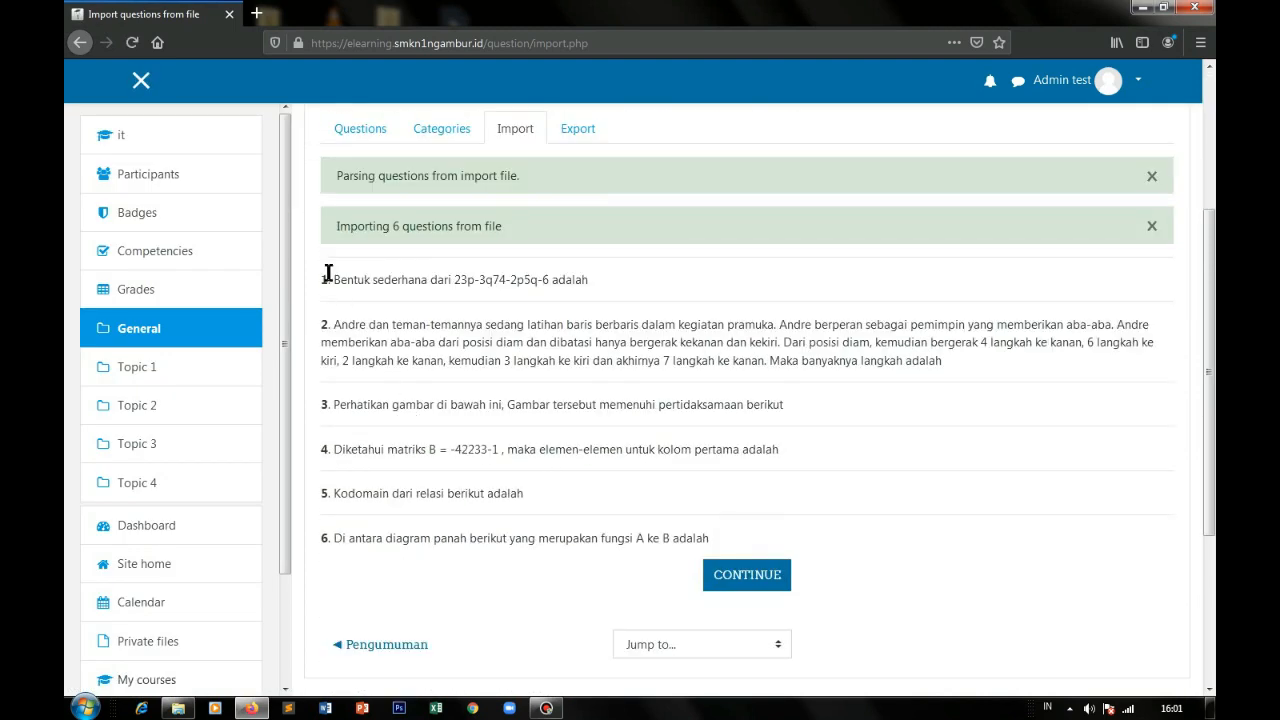
left_click_drag(325, 280, 988, 496)
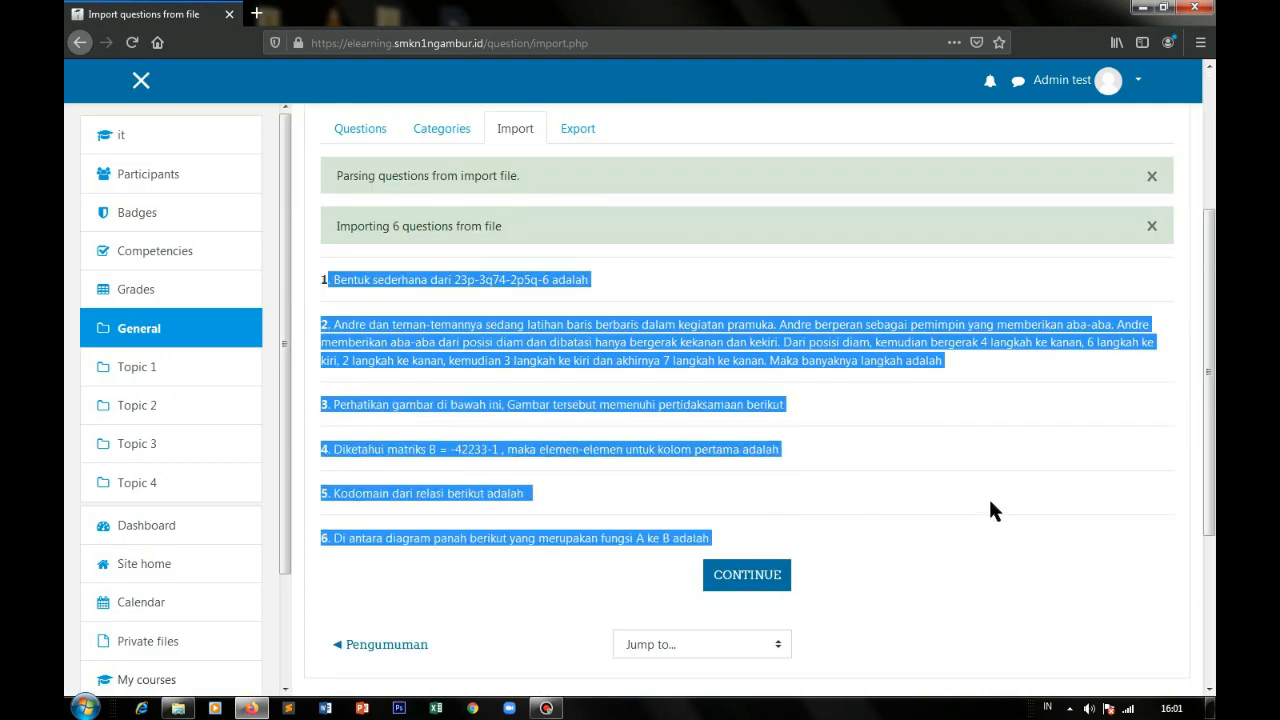
left_click(1000, 495)
left_click(741, 580)
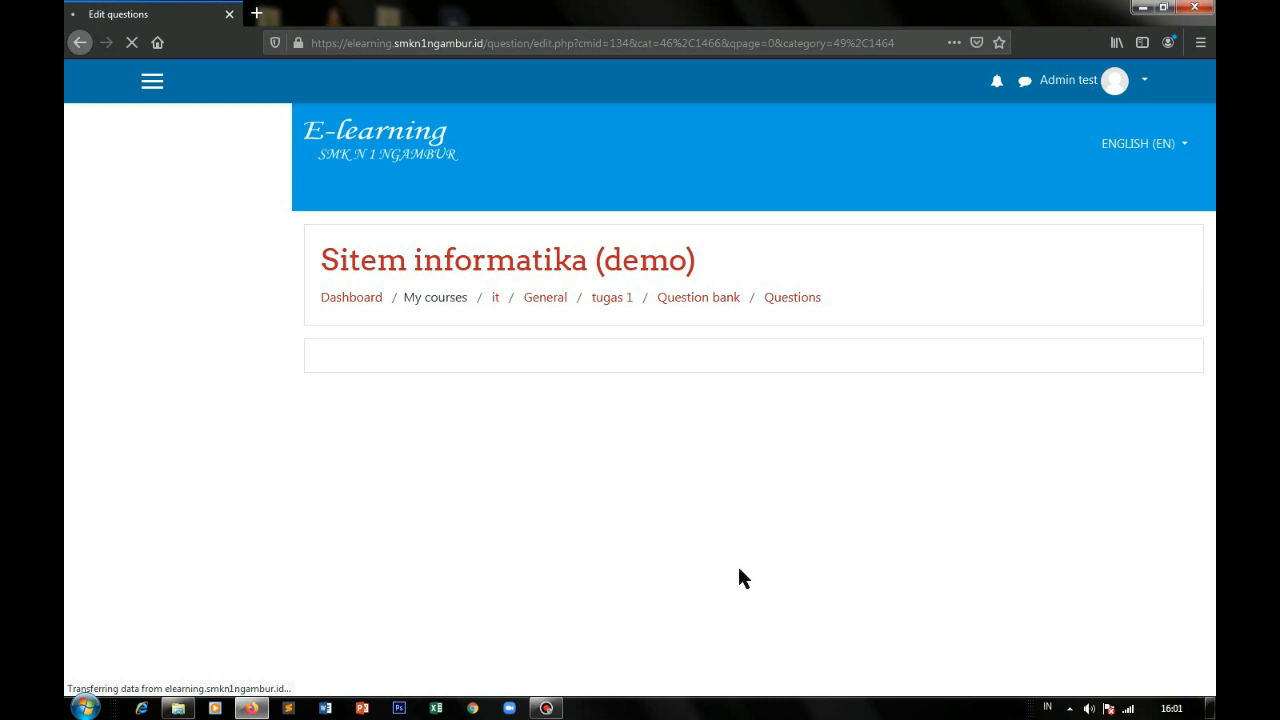
Step: Review the imported questions Soal 1 to Soal 6, including their formulas and images, in the question bank
scroll(740, 567, "down", 3)
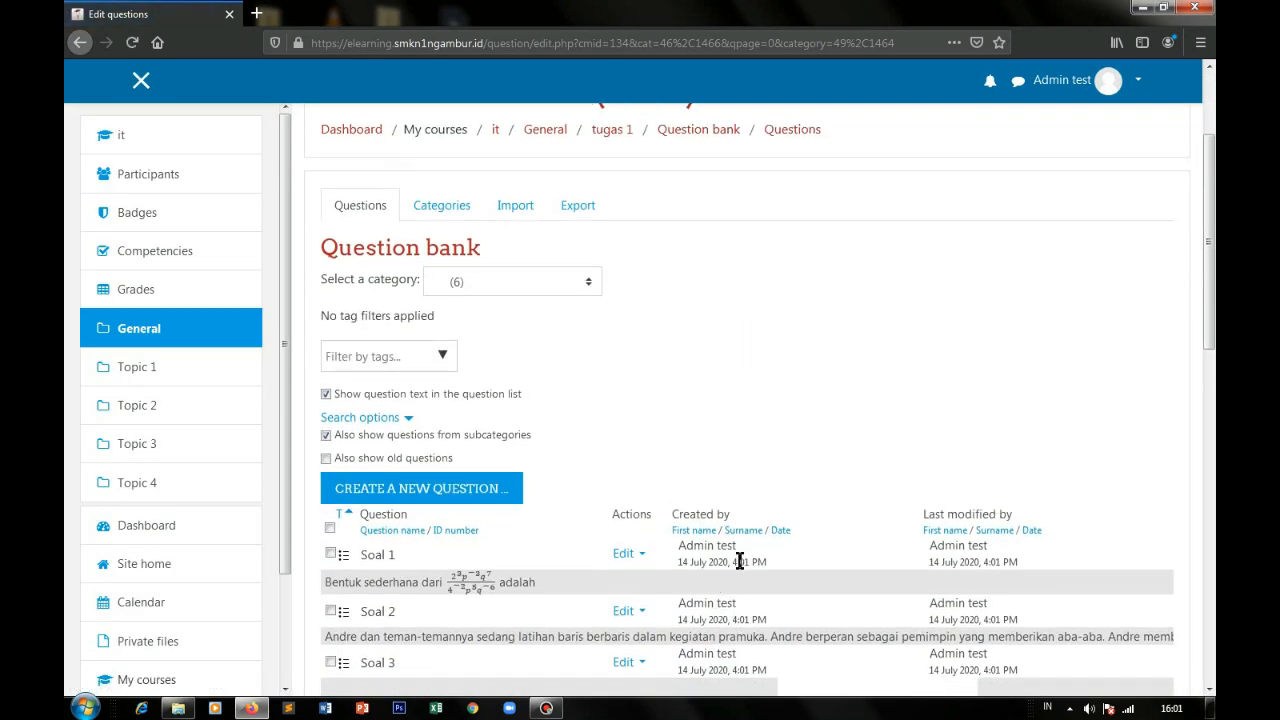
scroll(740, 562, "down", 8)
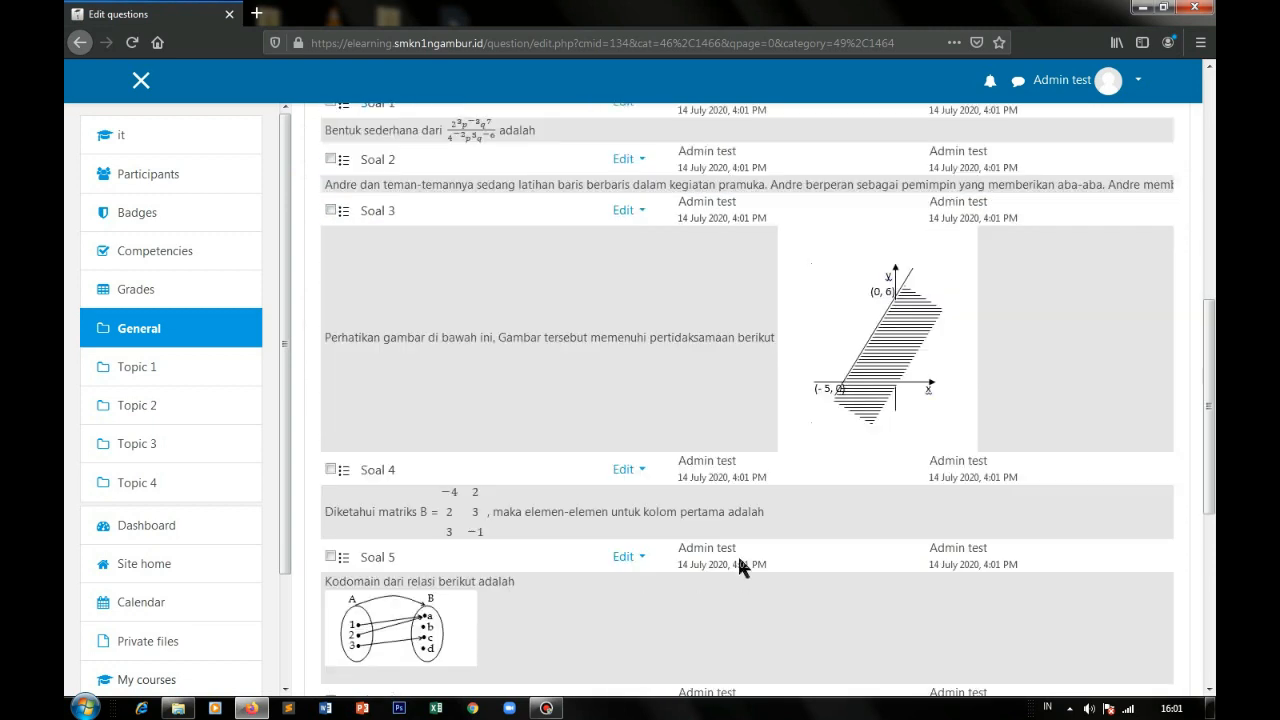
scroll(738, 560, "down", 3)
scroll(584, 446, "up", 4)
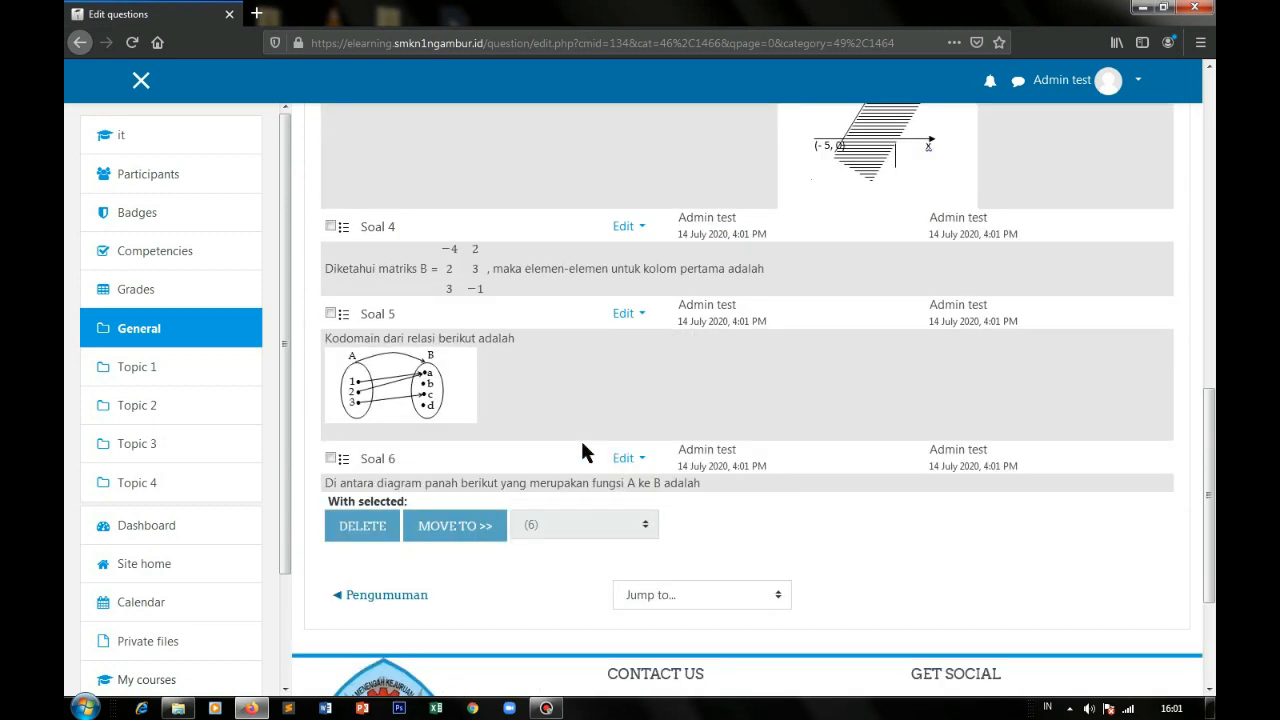
scroll(582, 440, "up", 10)
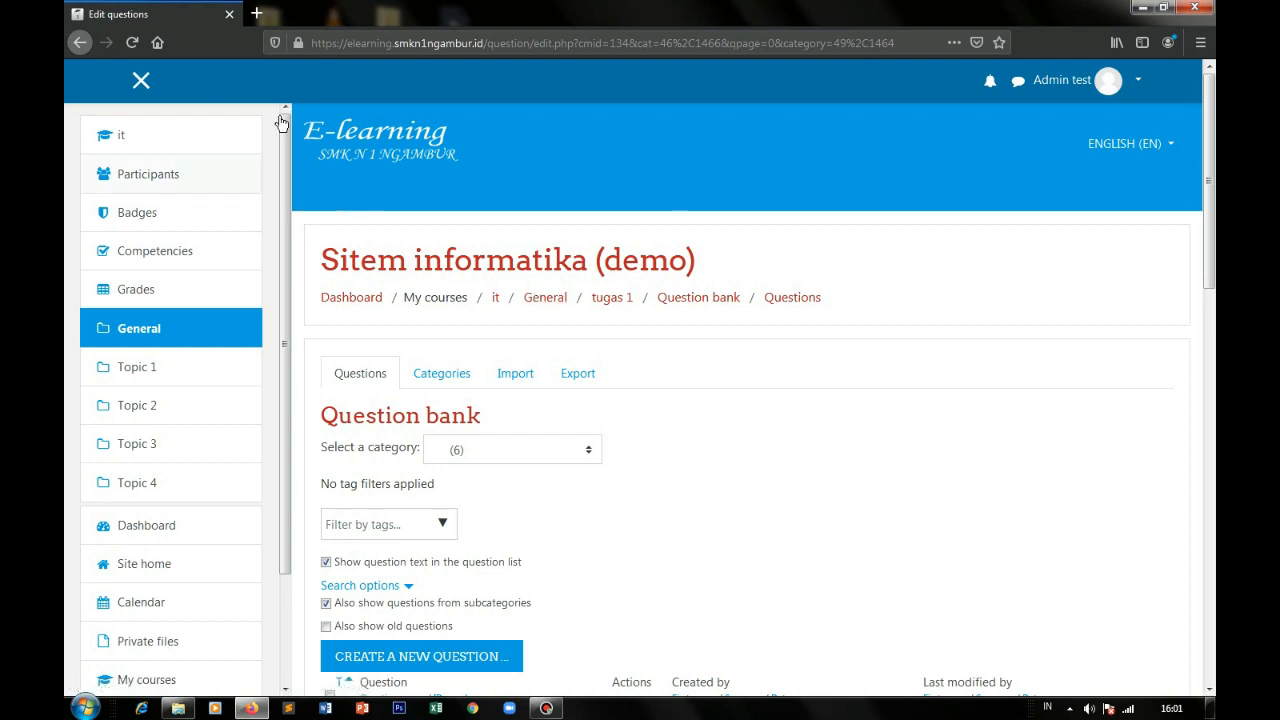
Step: Try to open the it course page, and reconnect the computer to the My ASUS wireless network
left_click(134, 138)
left_click(1130, 710)
left_click(1086, 472)
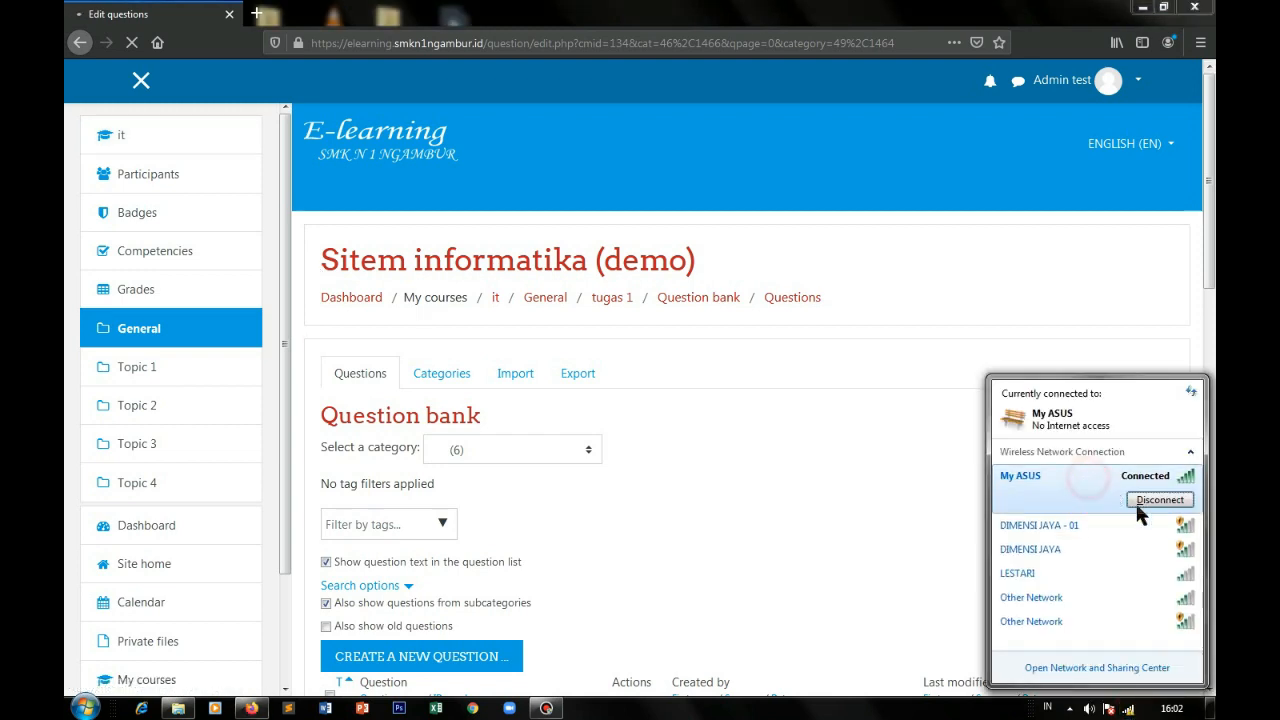
left_click(1138, 502)
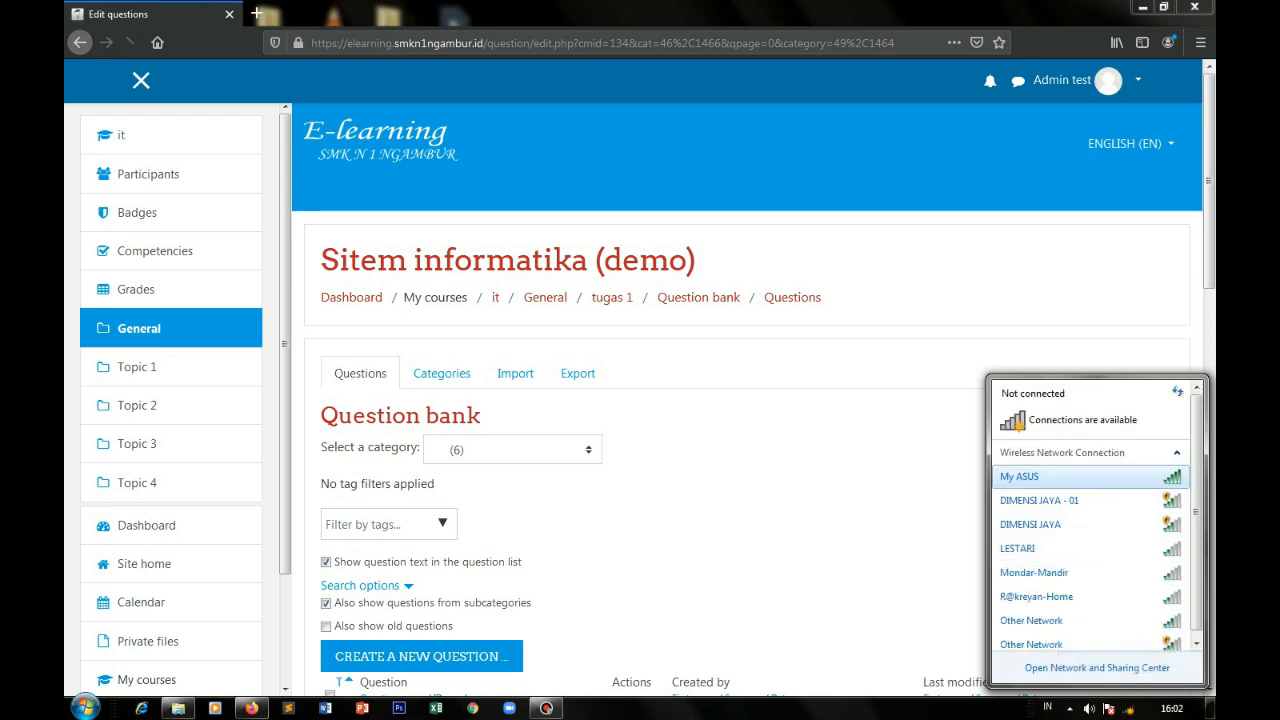
left_click(1083, 480)
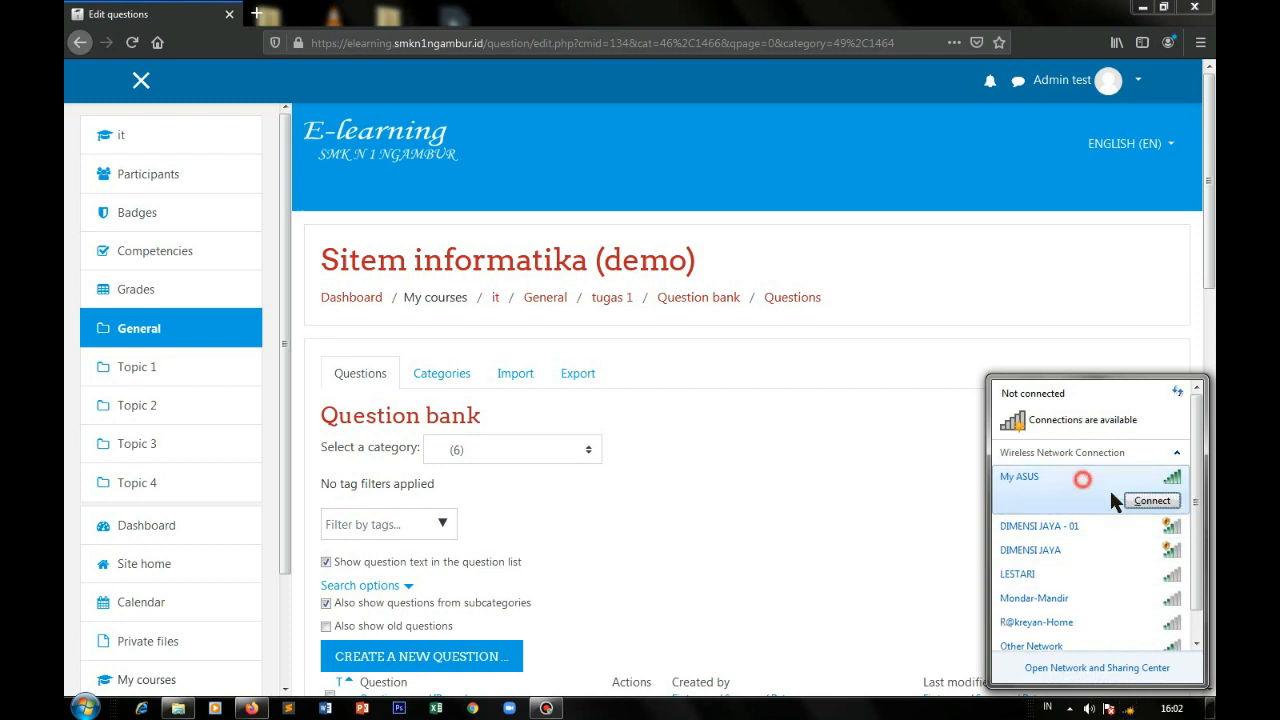
left_click(1150, 500)
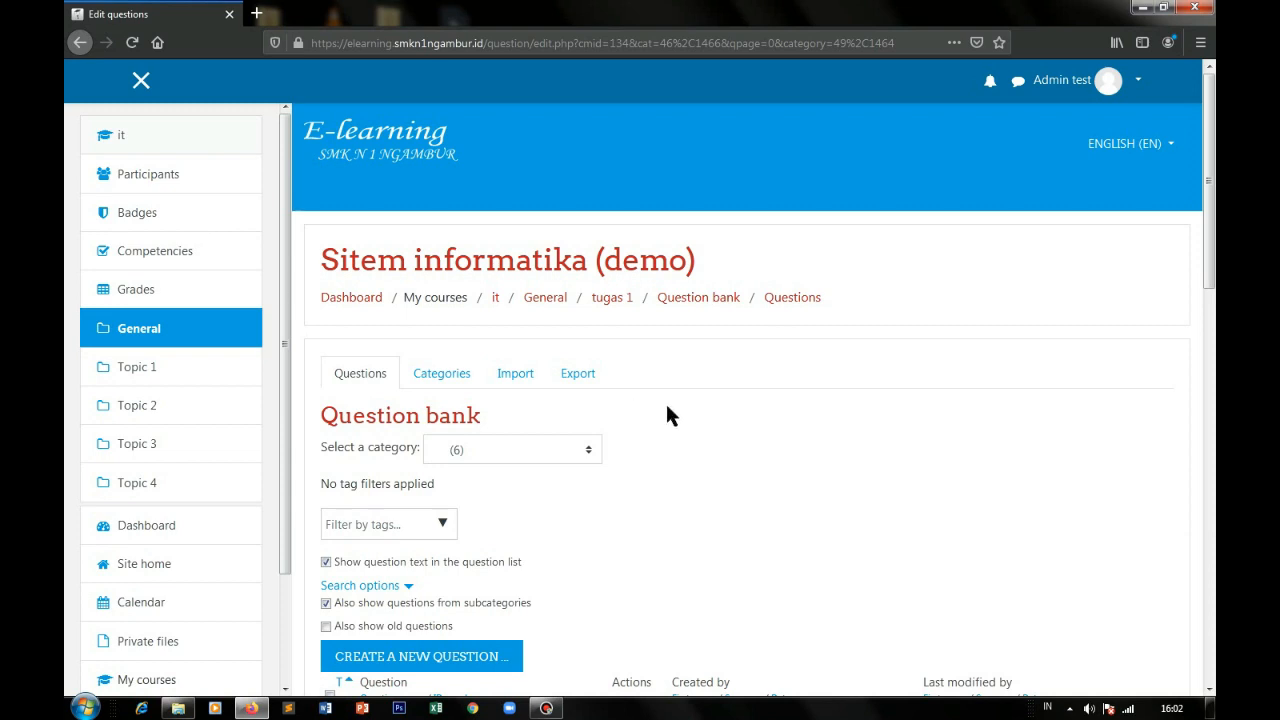
Step: Return to the it course page and open the quiz tugas 1 for editing its questions
scroll(667, 410, "down", 2)
left_click(98, 135)
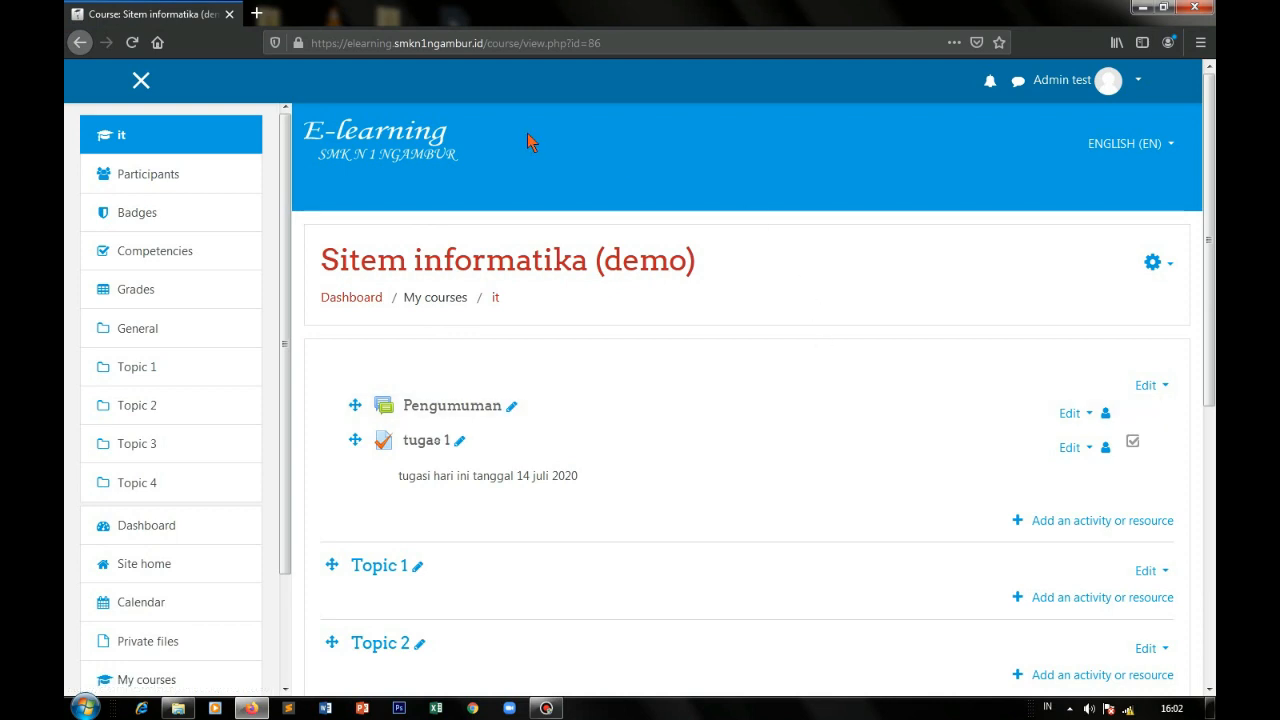
left_click(425, 442)
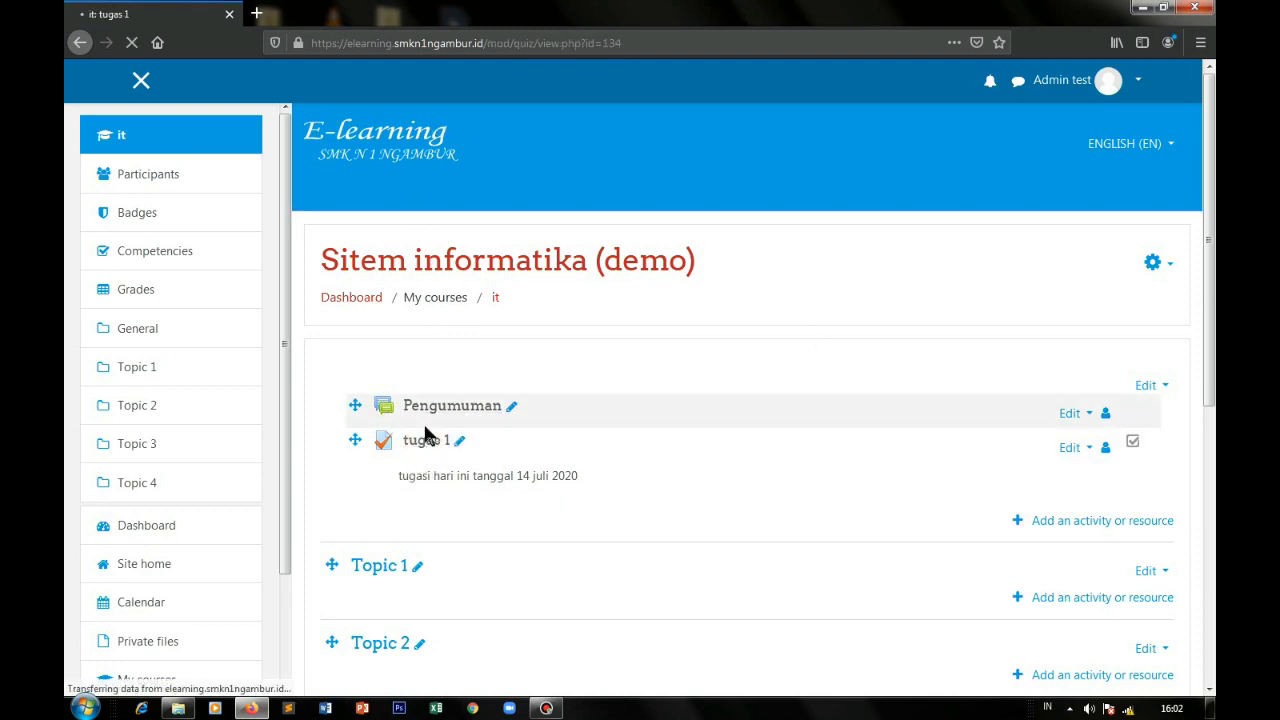
scroll(425, 430, "down", 2)
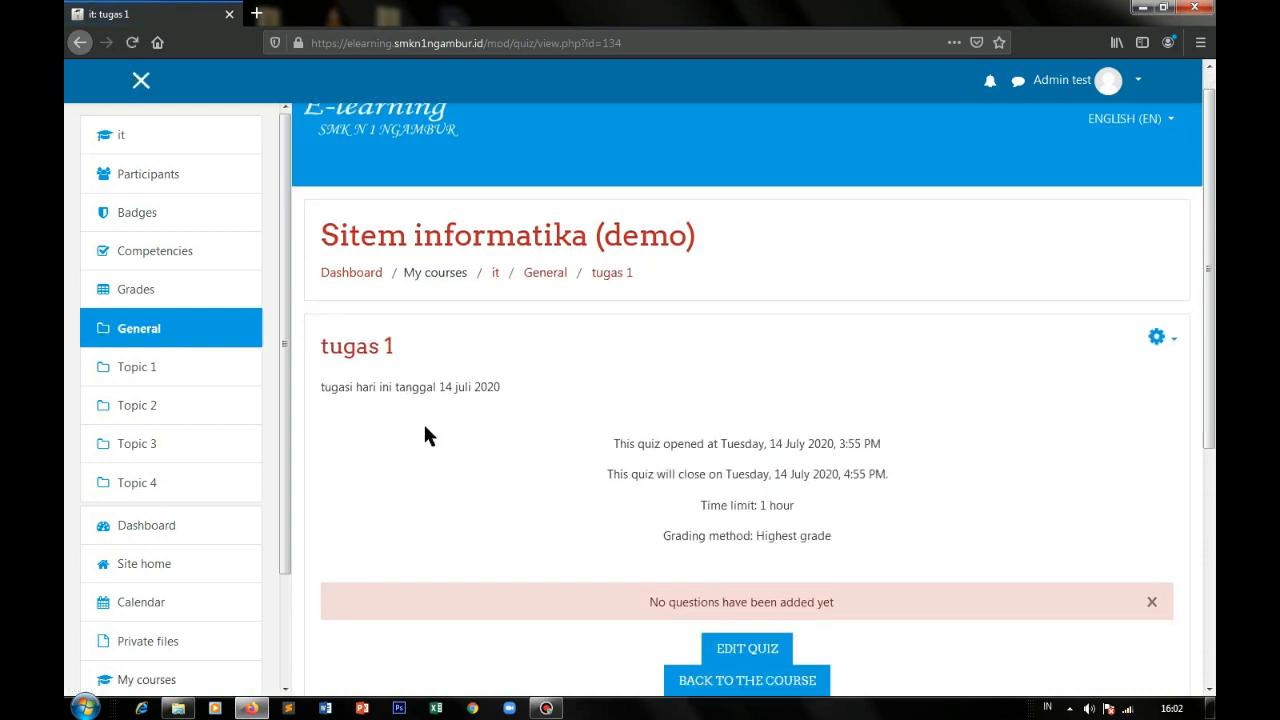
scroll(750, 430, "down", 2)
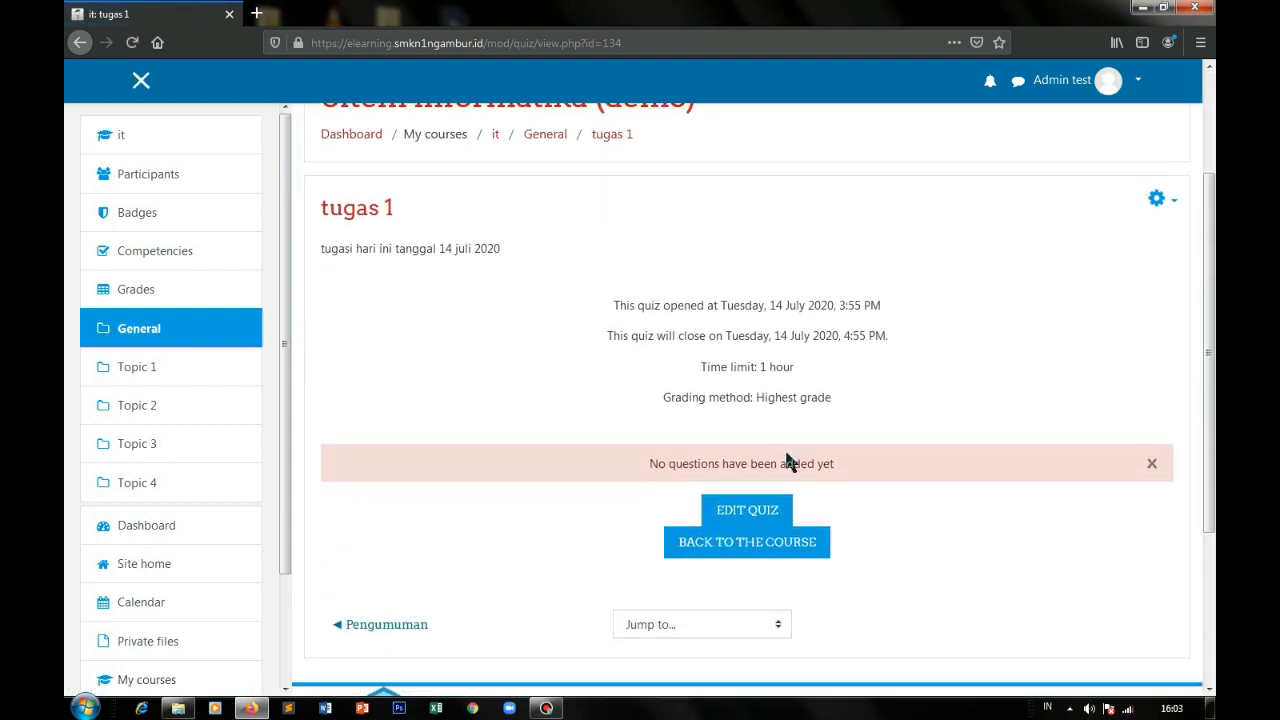
left_click(737, 514)
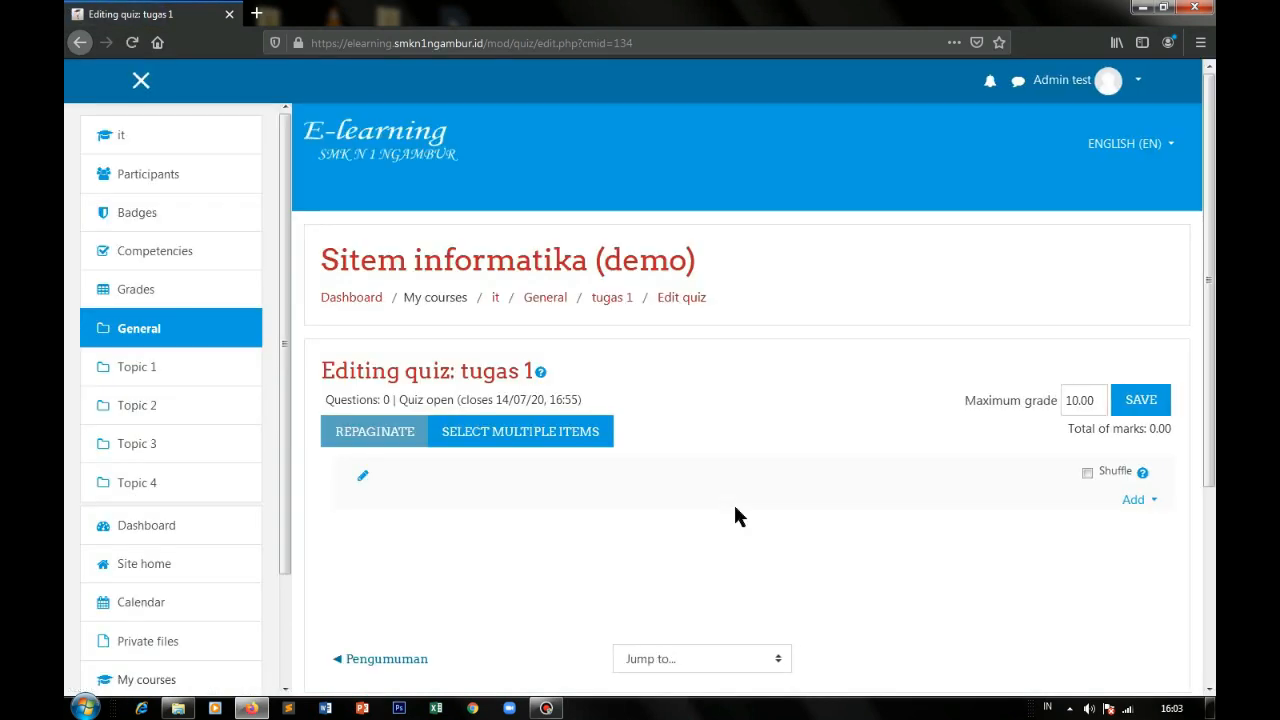
Step: Turn on question shuffling for the quiz tugas 1 and save its maximum grade of 10.00
scroll(735, 508, "down", 2)
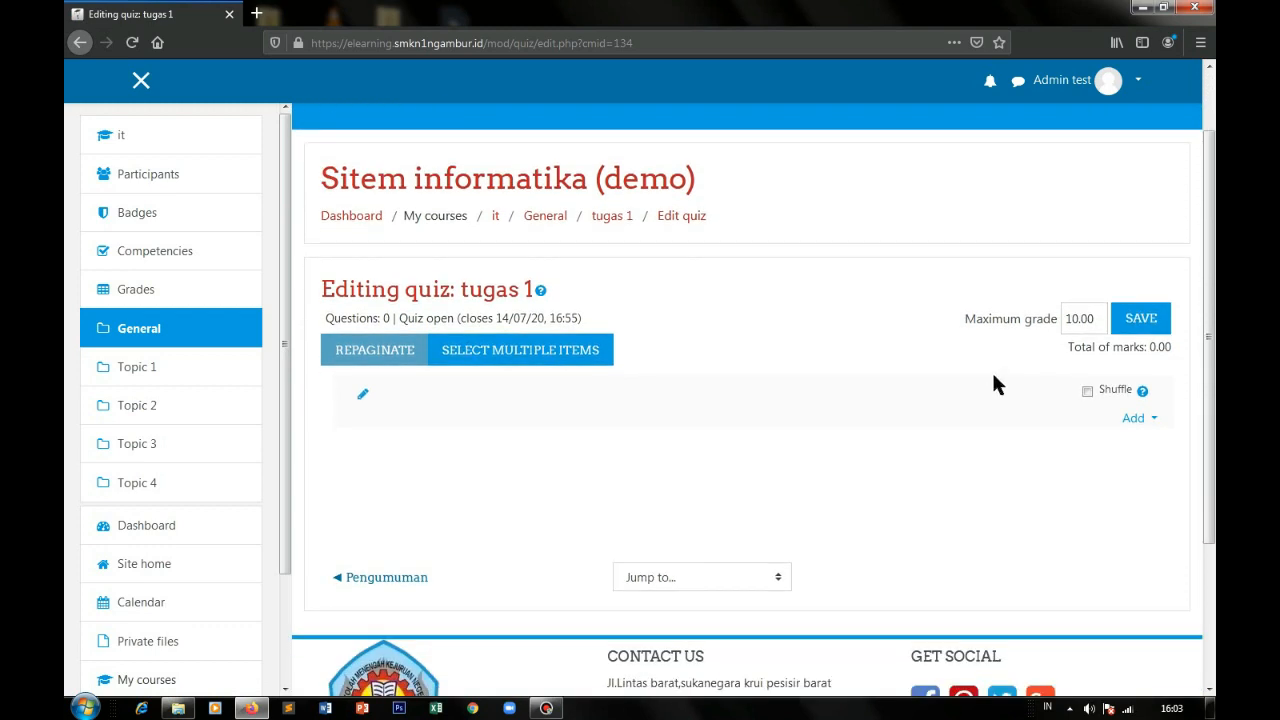
left_click(1087, 393)
left_click(1090, 322)
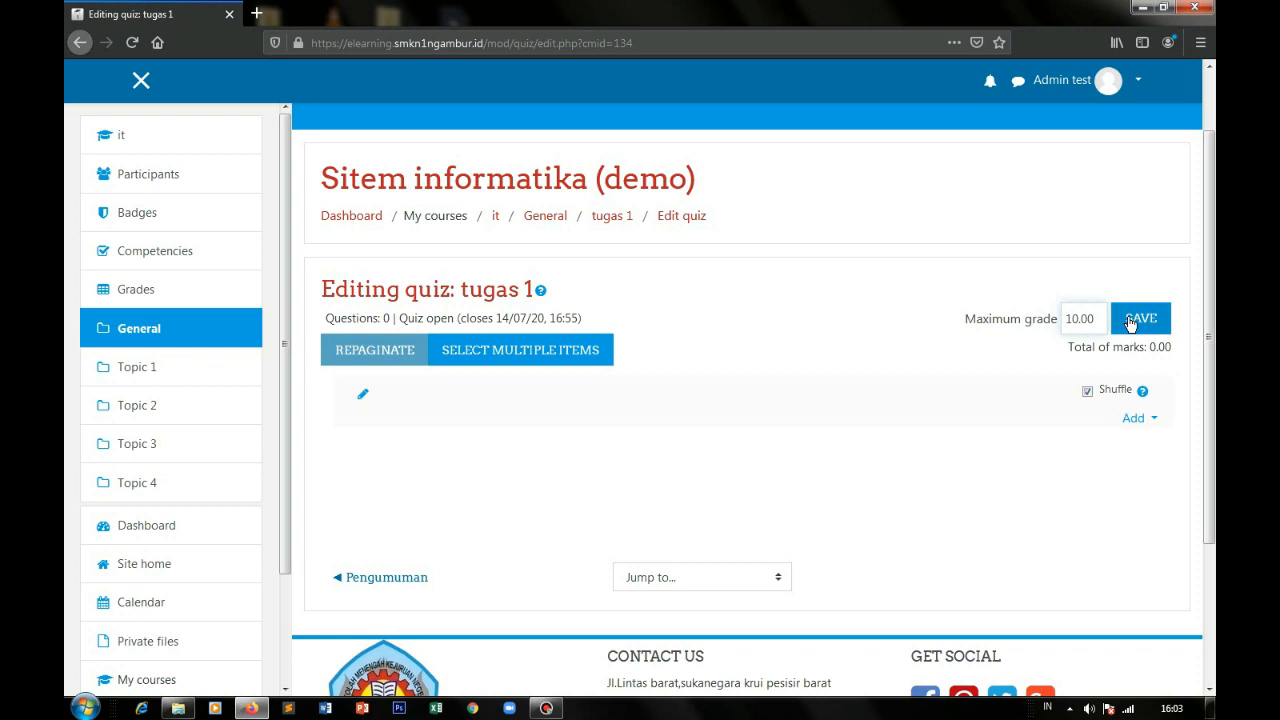
key("Return")
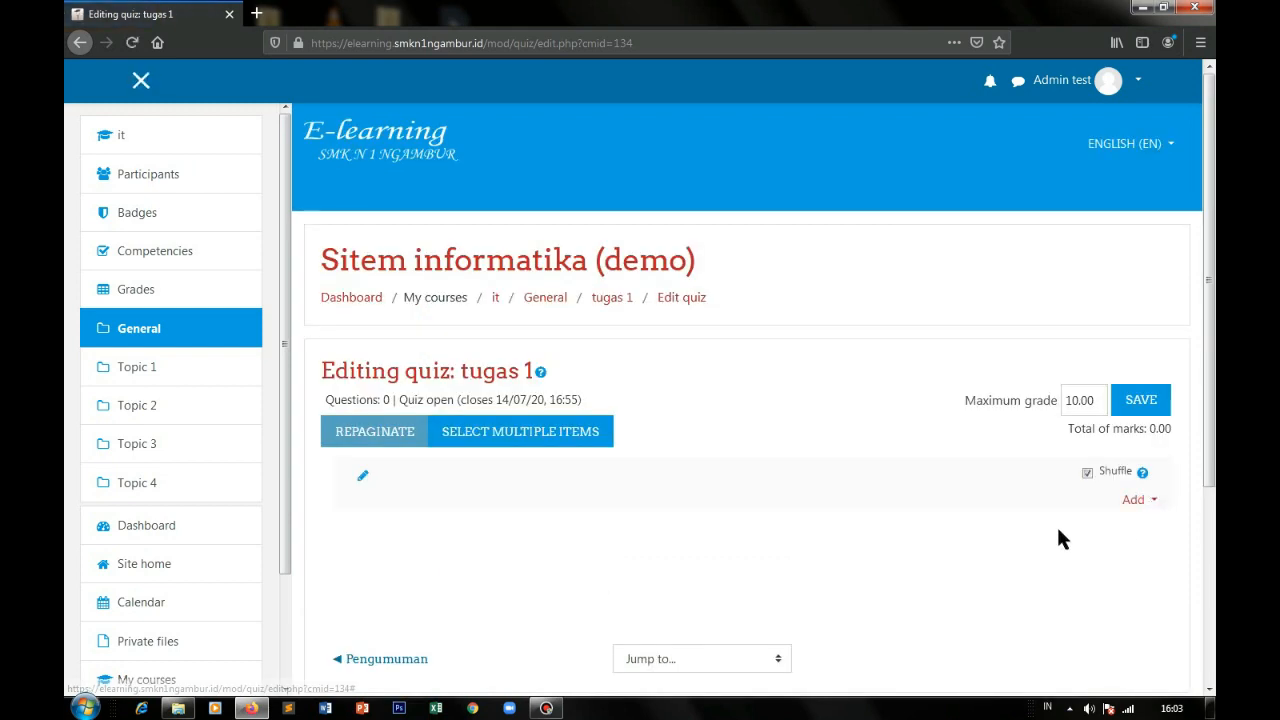
Step: Add all questions Soal 1 to Soal 6 from the course's top question bank category to the quiz tugas 1
scroll(1120, 515, "down", 2)
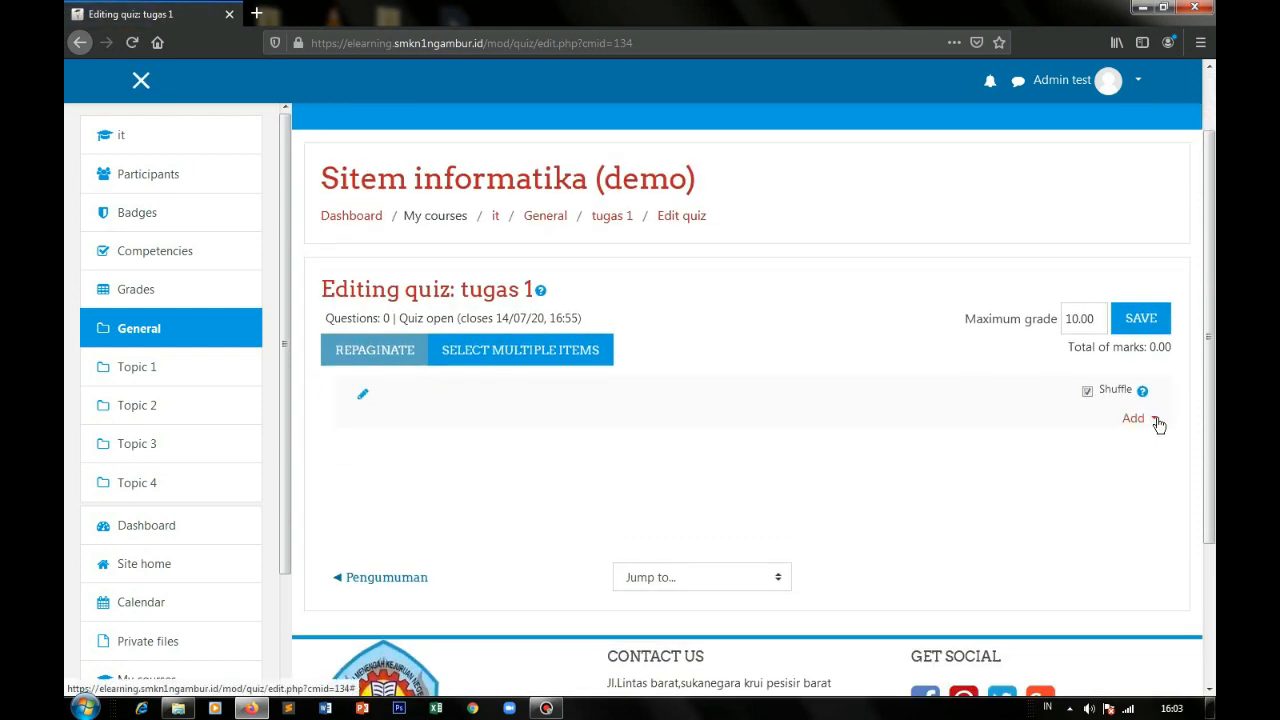
left_click(1157, 420)
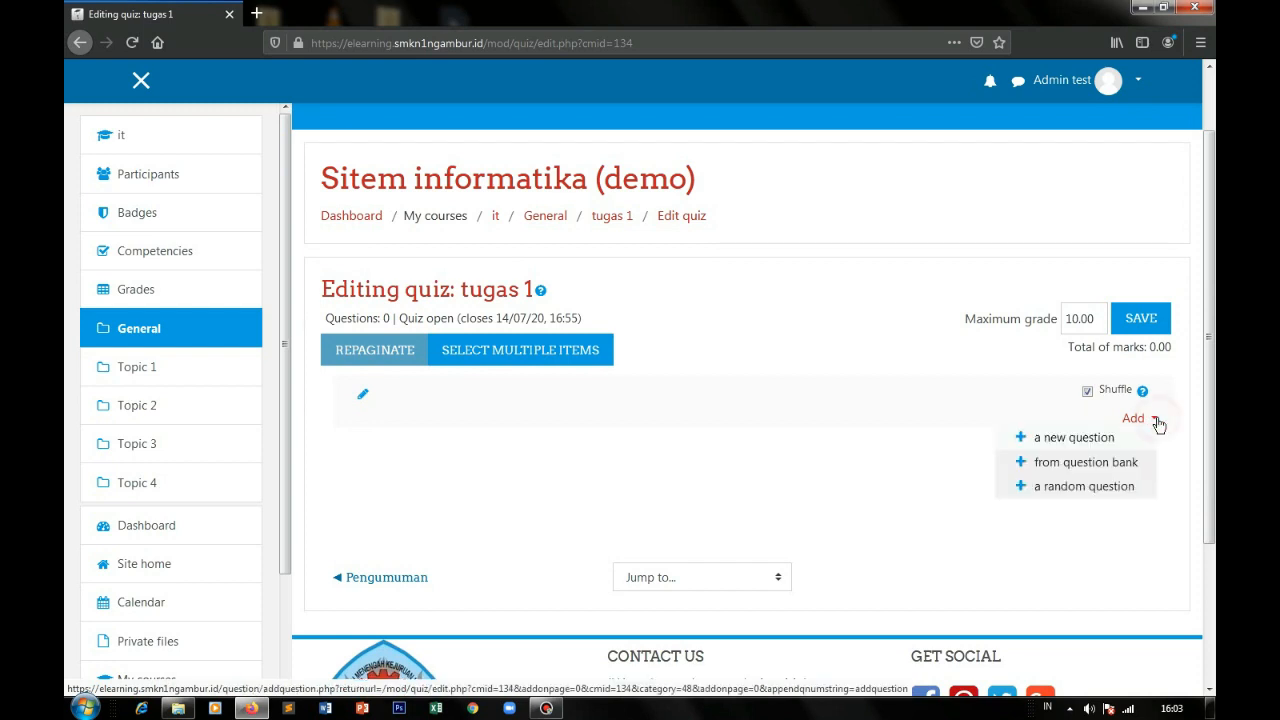
left_click(1122, 462)
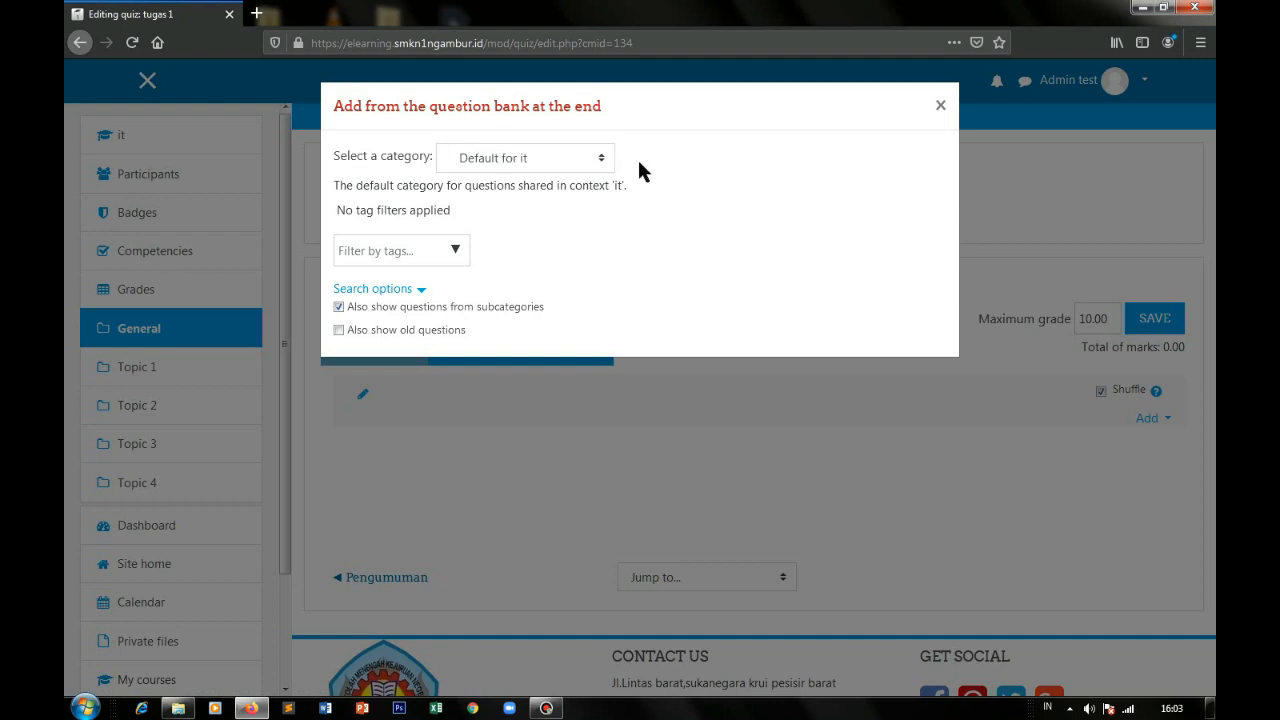
left_click(552, 158)
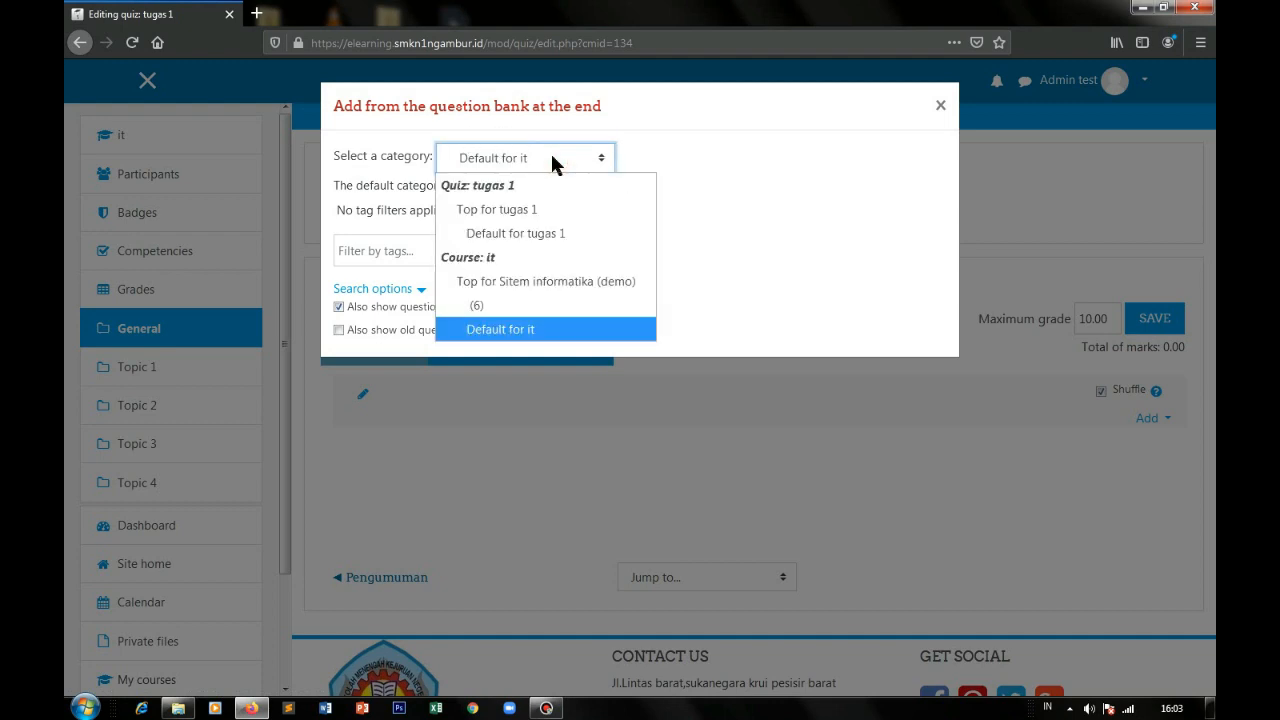
left_click(480, 309)
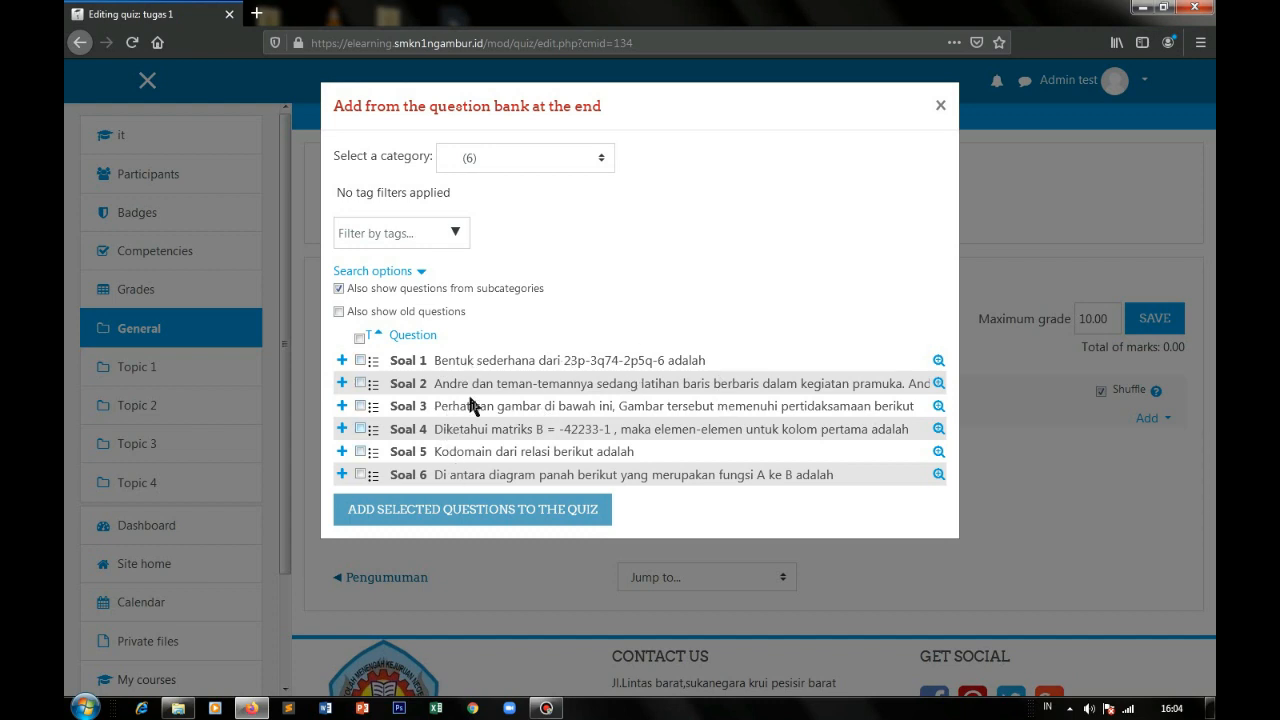
left_click(359, 339)
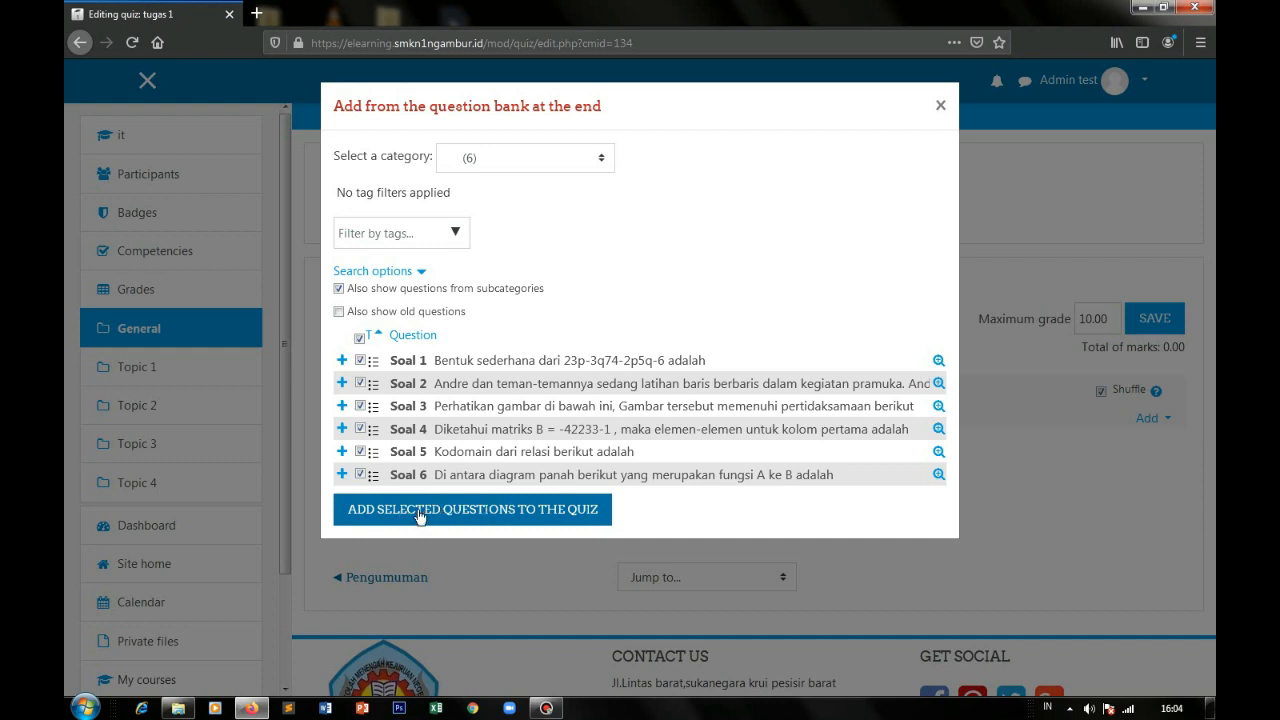
left_click(513, 518)
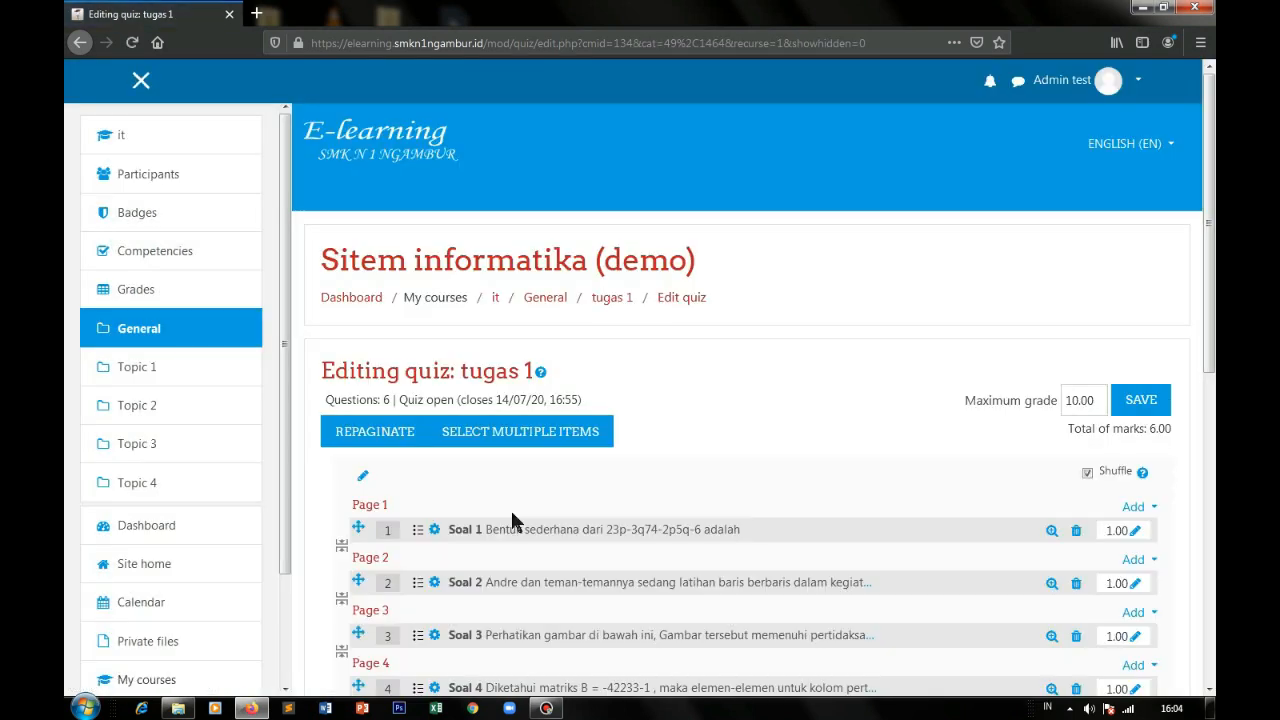
scroll(512, 520, "down", 5)
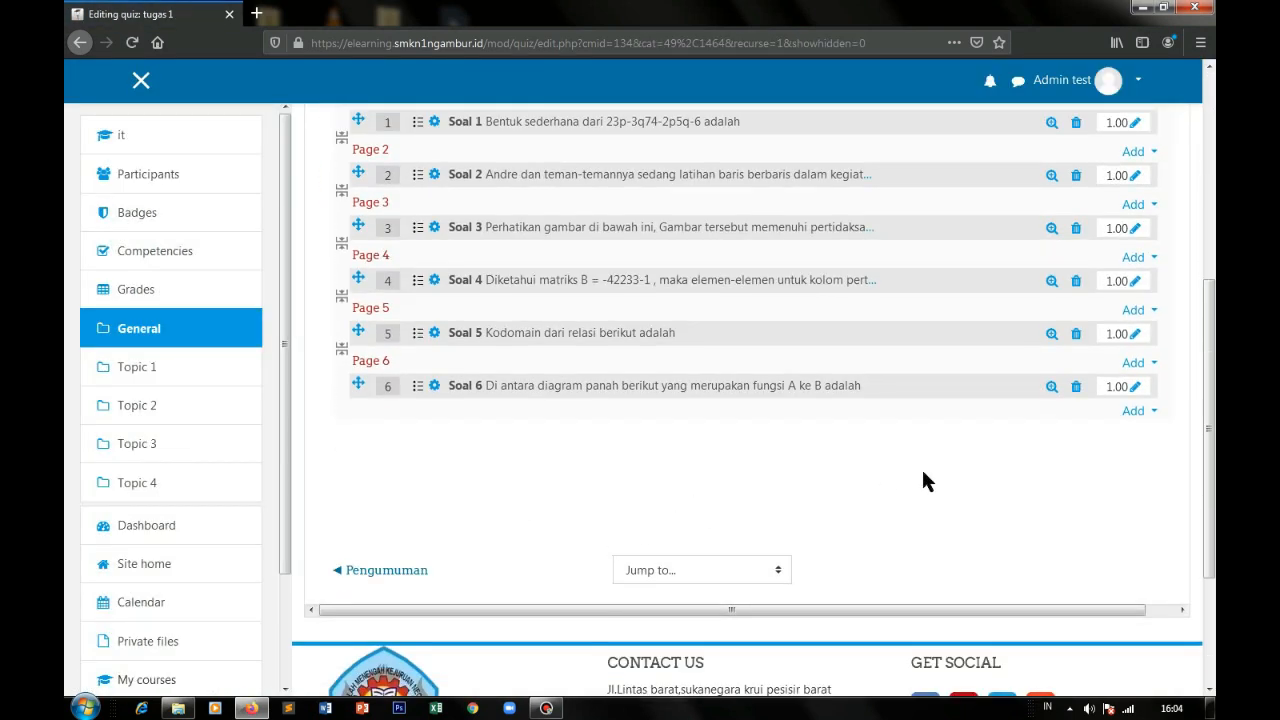
scroll(705, 508, "up", 2)
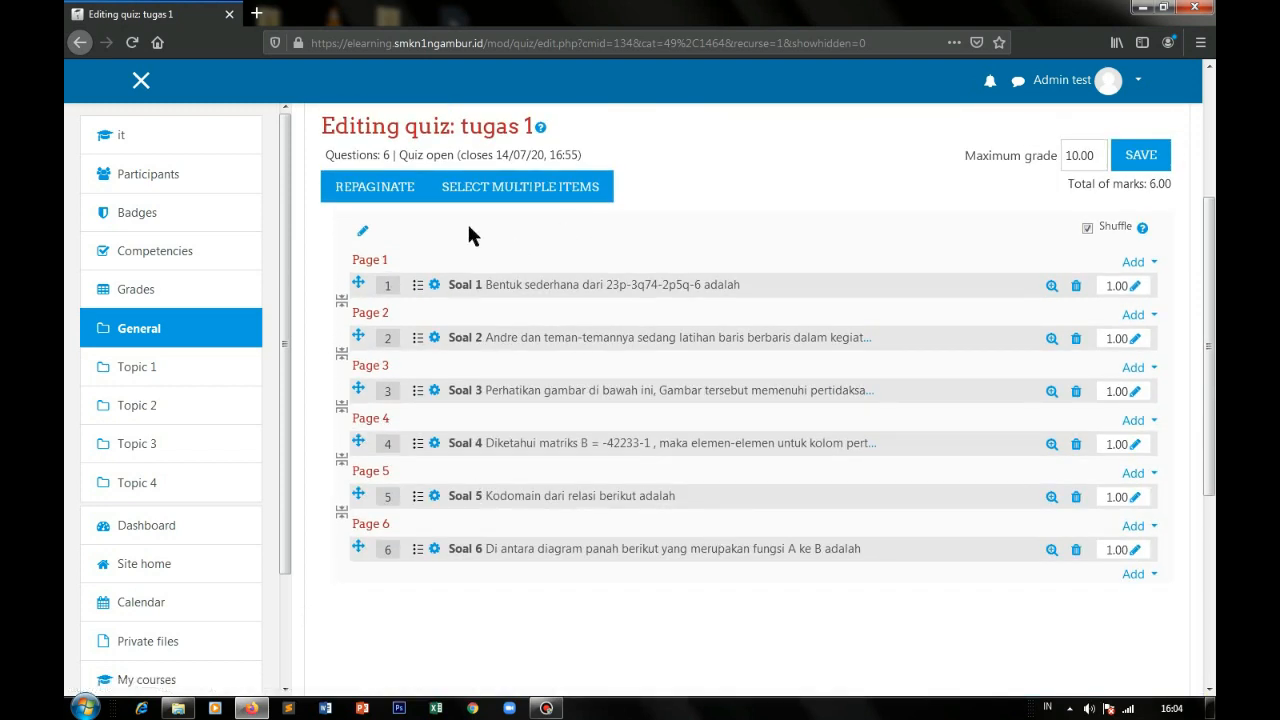
Step: Open the quiz tugas 1 from the it course page, check its opening and closing times, and preview its first question
left_click(122, 139)
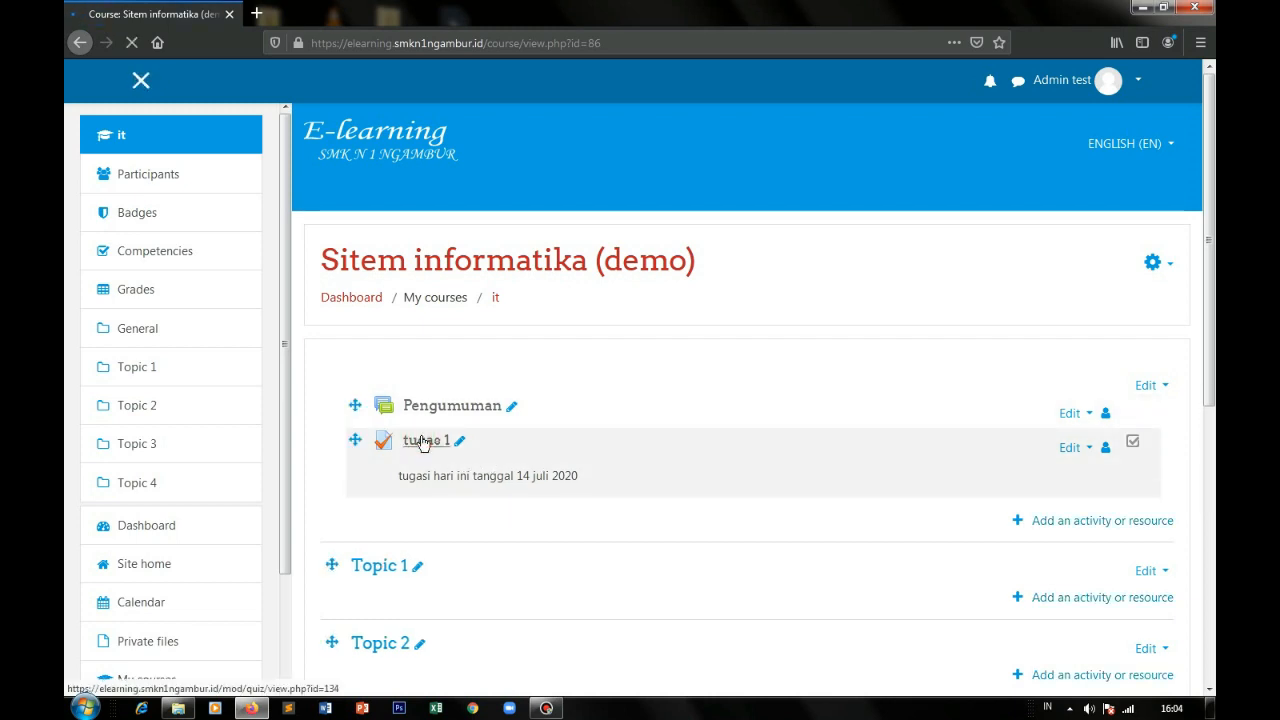
left_click(422, 441)
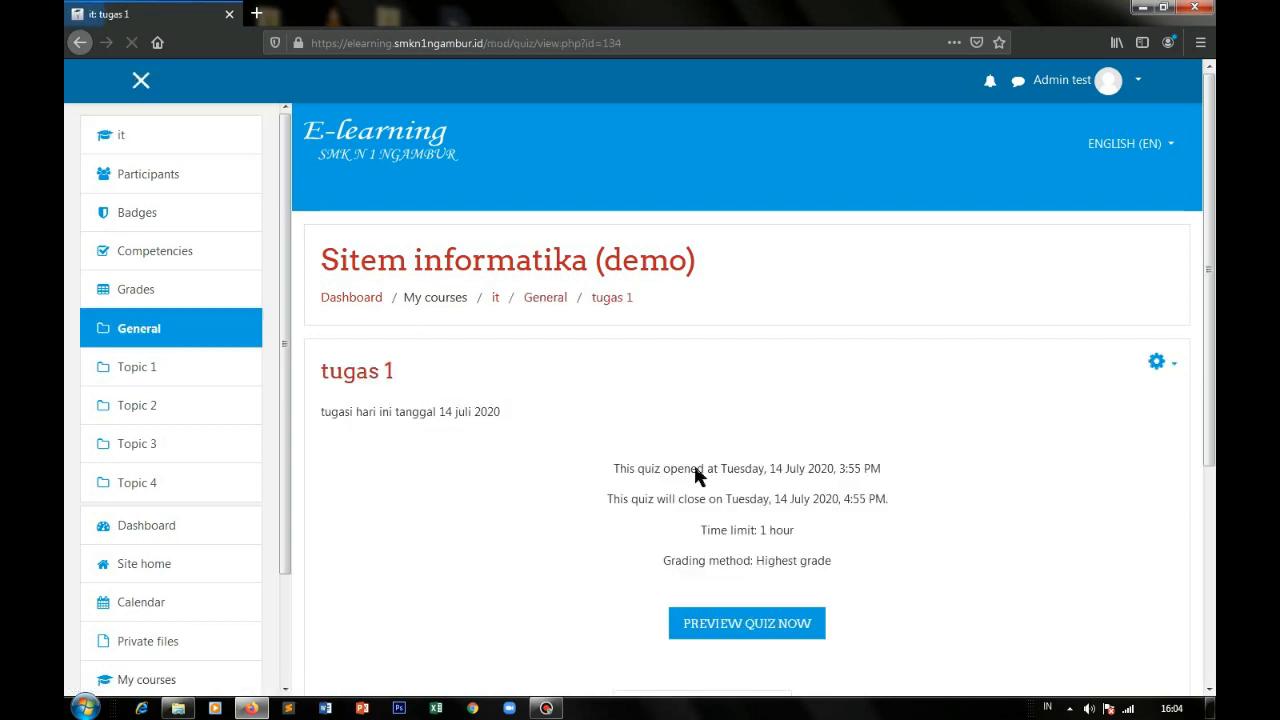
scroll(942, 478, "down", 3)
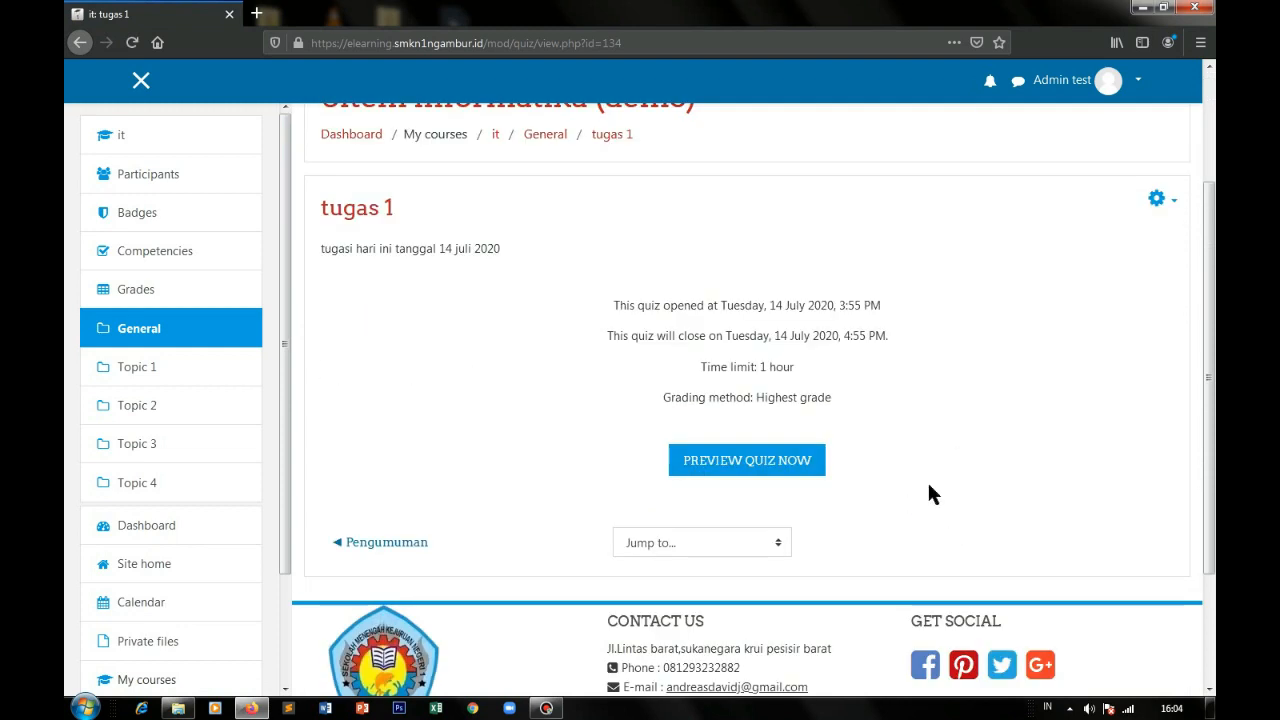
left_click_drag(607, 314, 920, 345)
left_click(920, 343)
left_click(762, 460)
left_click(581, 465)
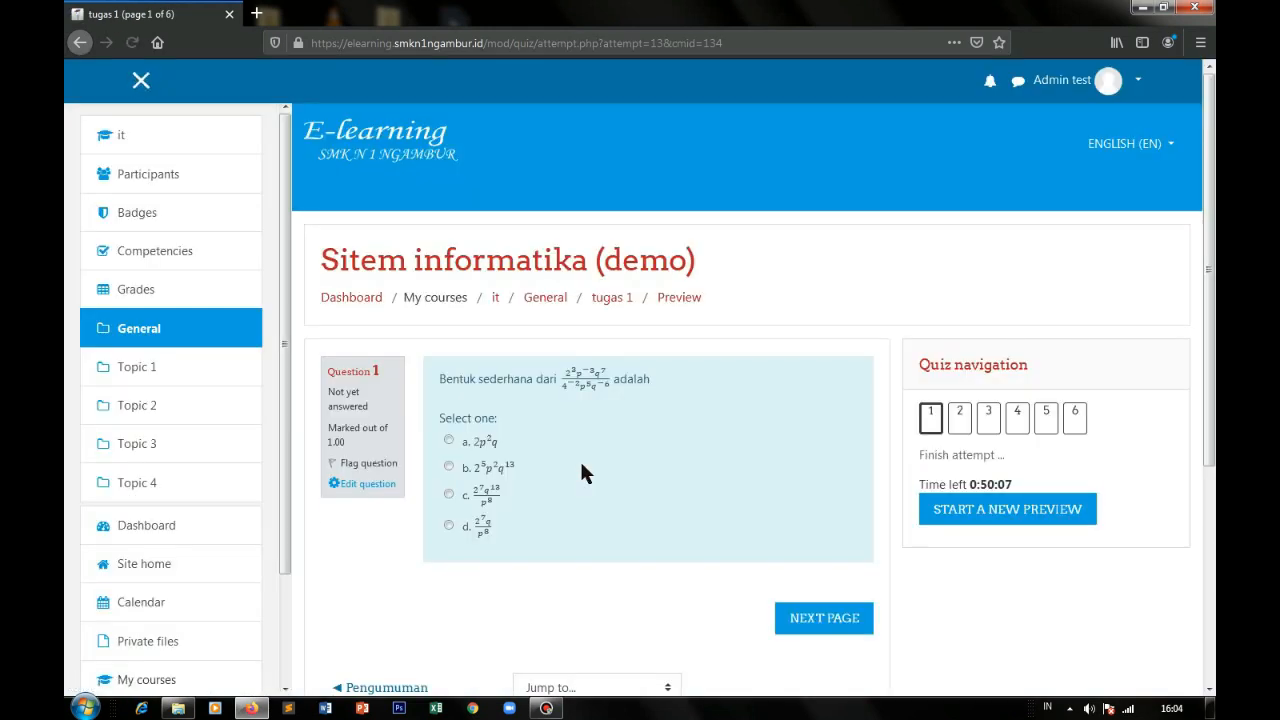
scroll(1054, 567, "down", 1)
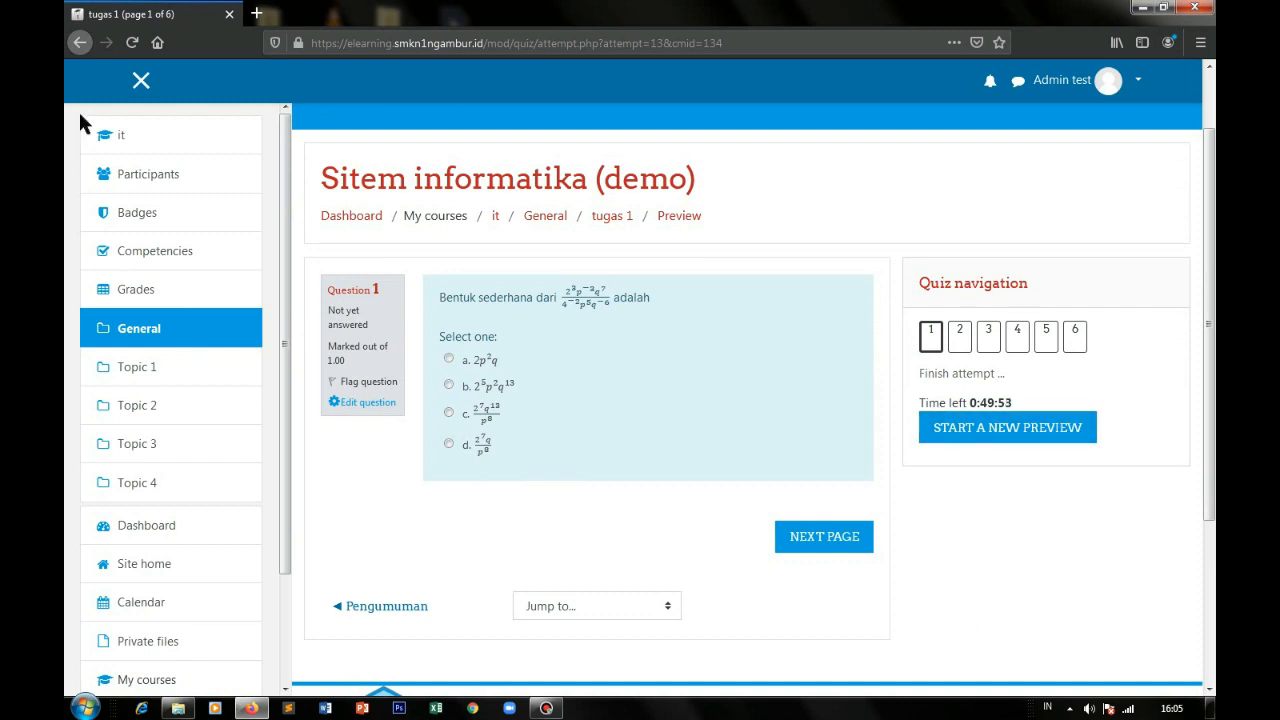
Step: Return to the it course page and add a new Quiz activity to the General section
left_click(83, 52)
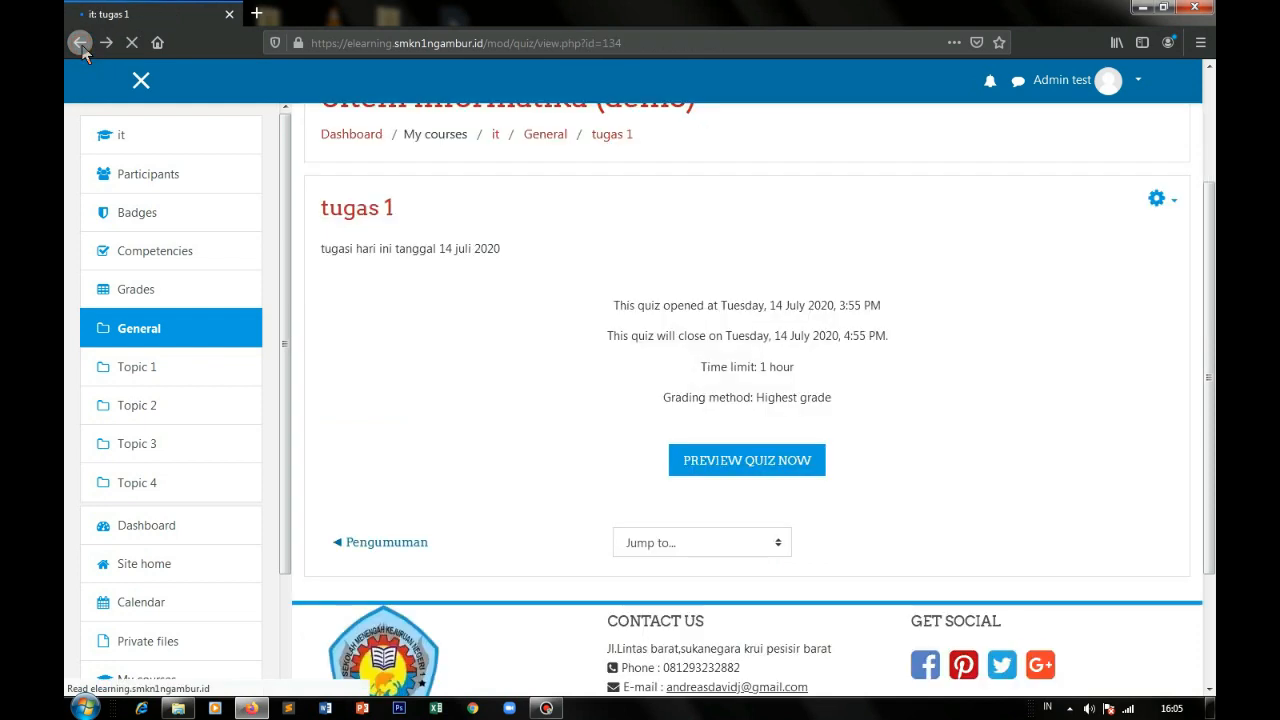
left_click(83, 52)
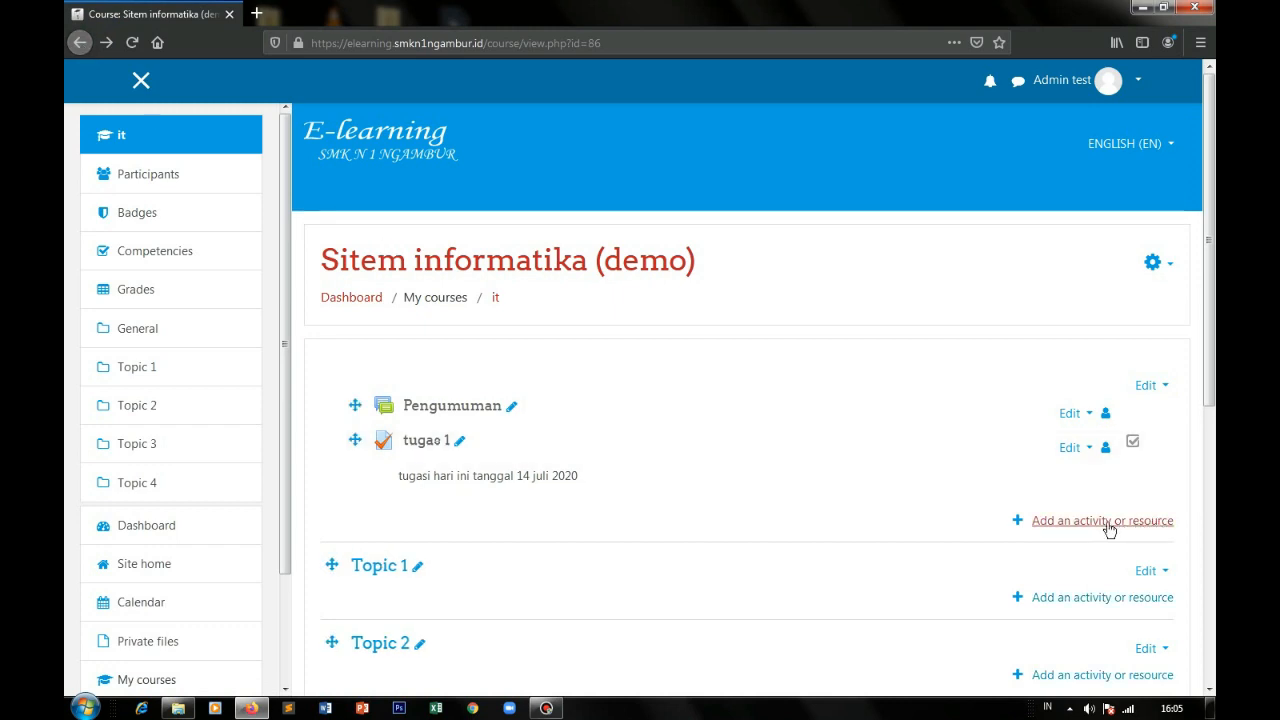
left_click(1105, 529)
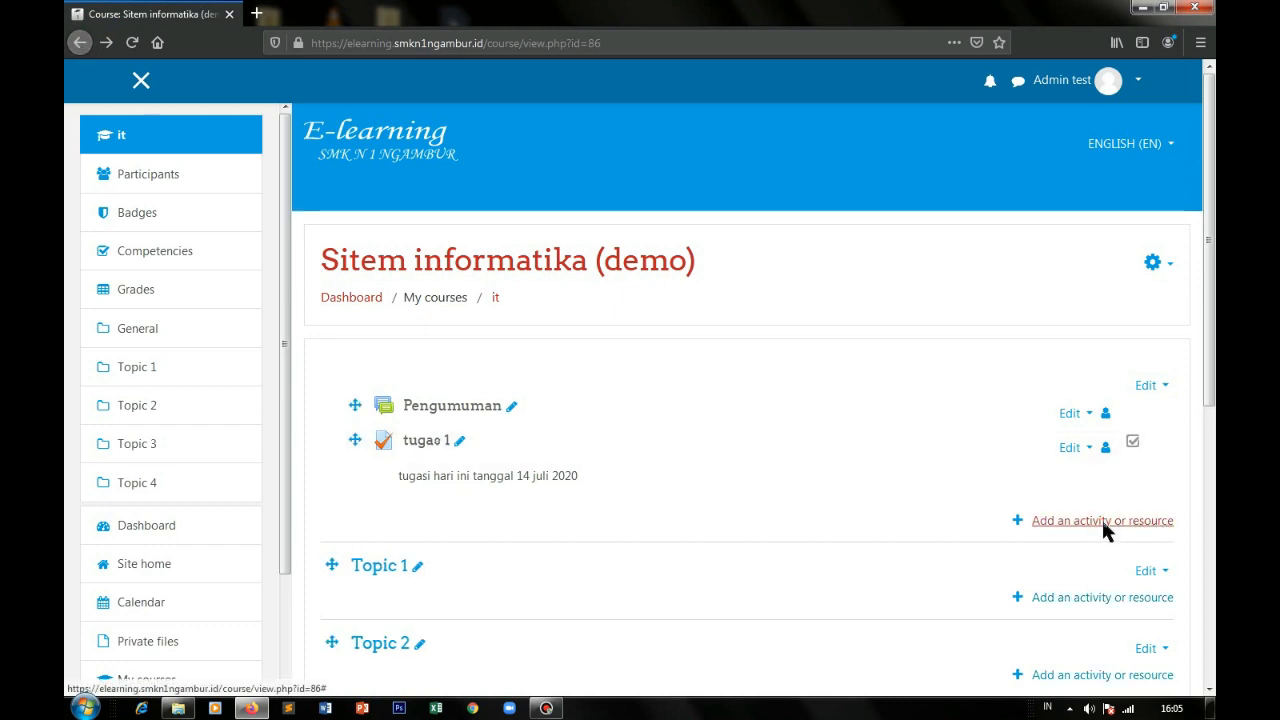
scroll(496, 456, "down", 3)
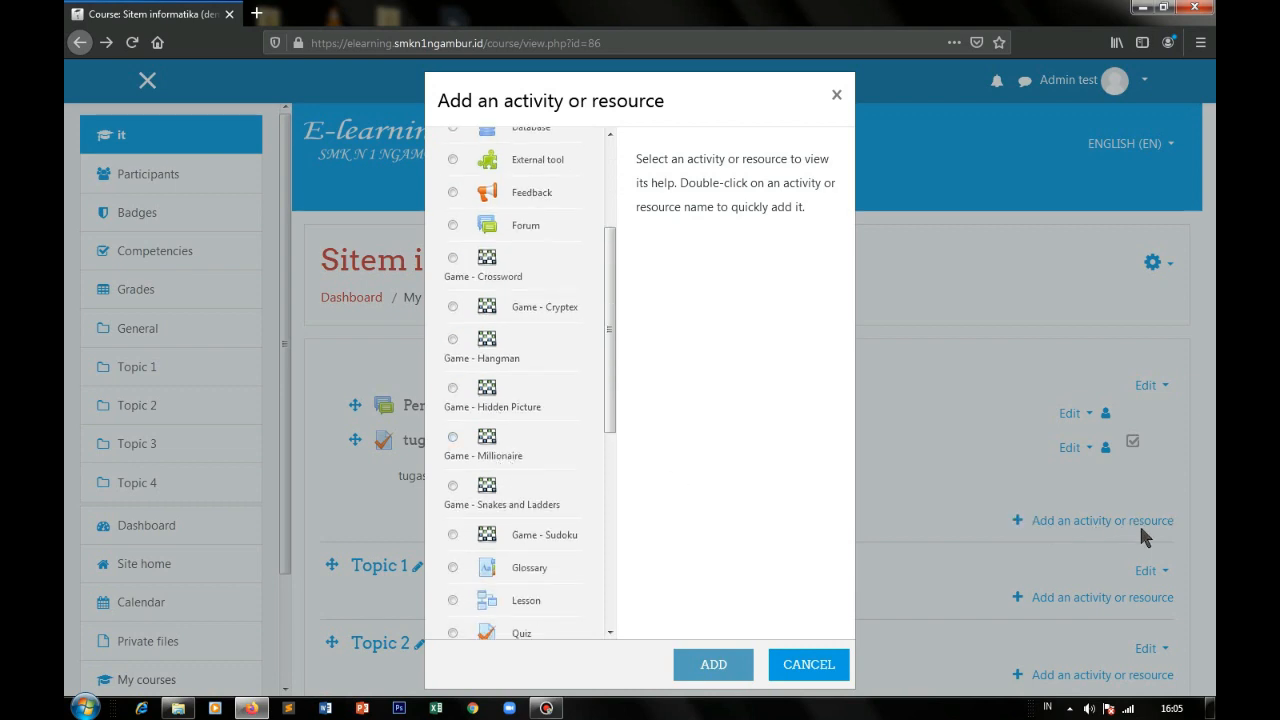
scroll(495, 578, "down", 2)
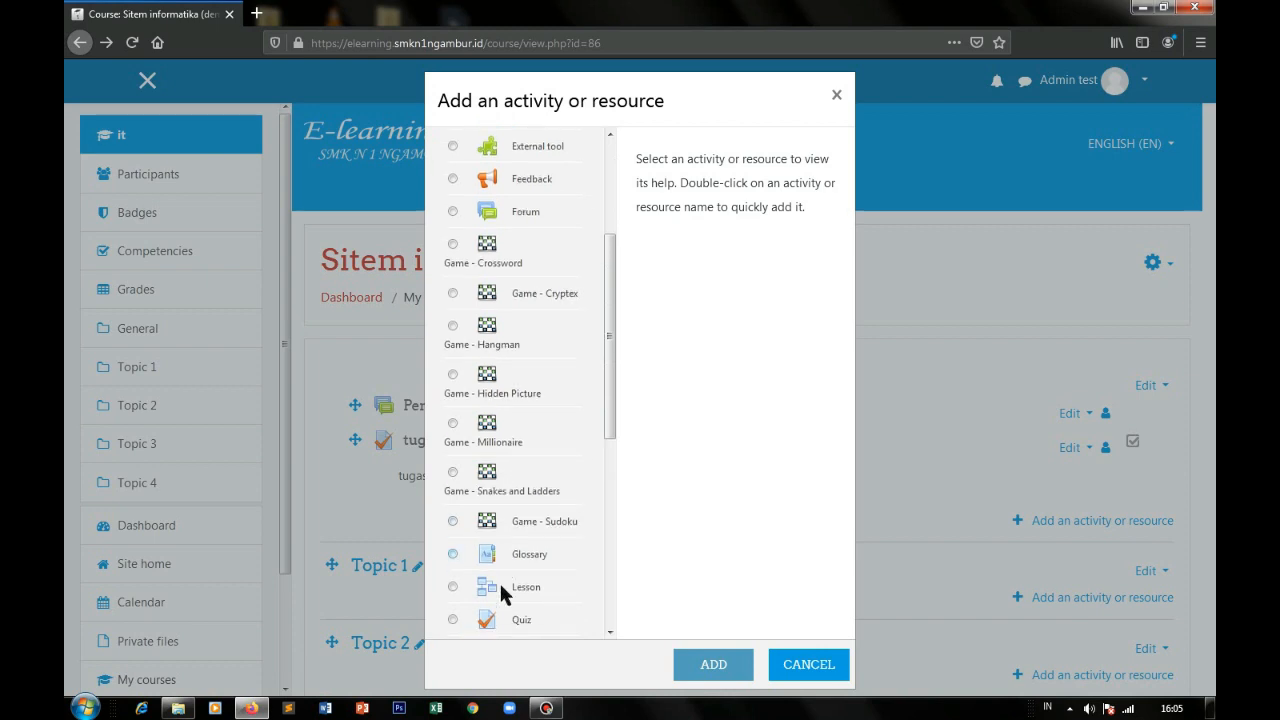
left_click(453, 538)
left_click(716, 665)
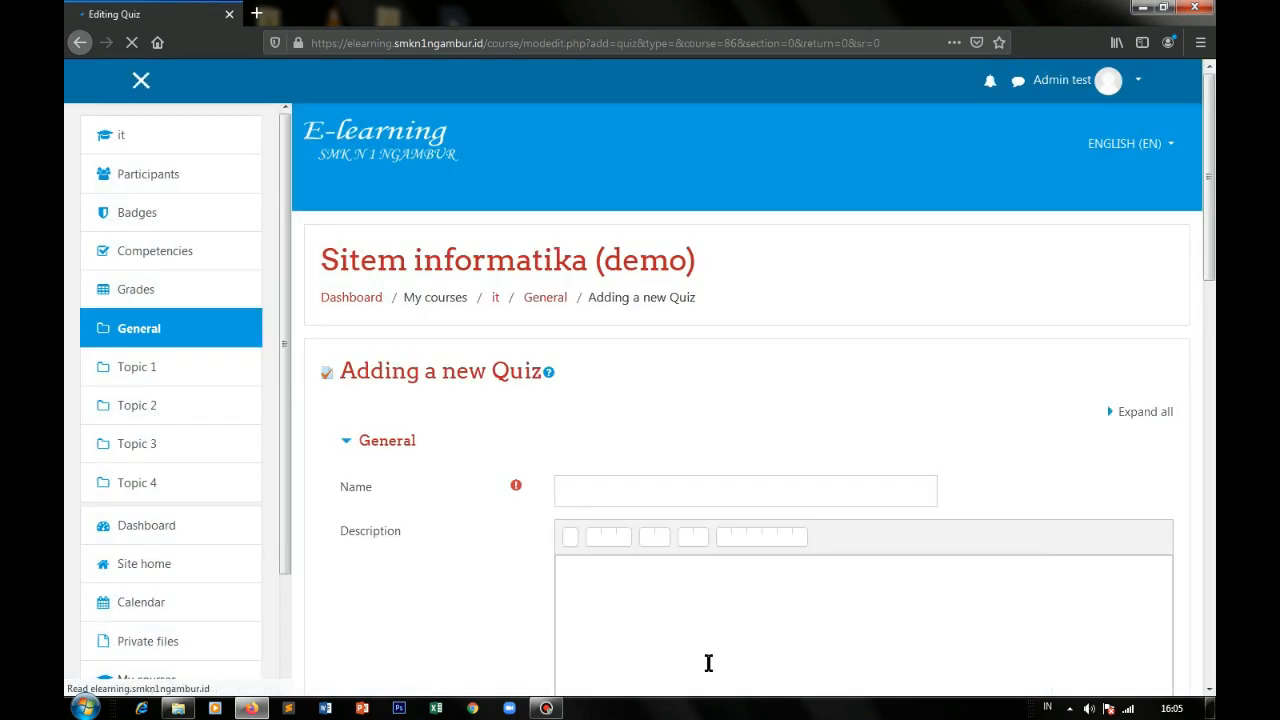
Step: Name the new quiz tugas 2
left_click(631, 492)
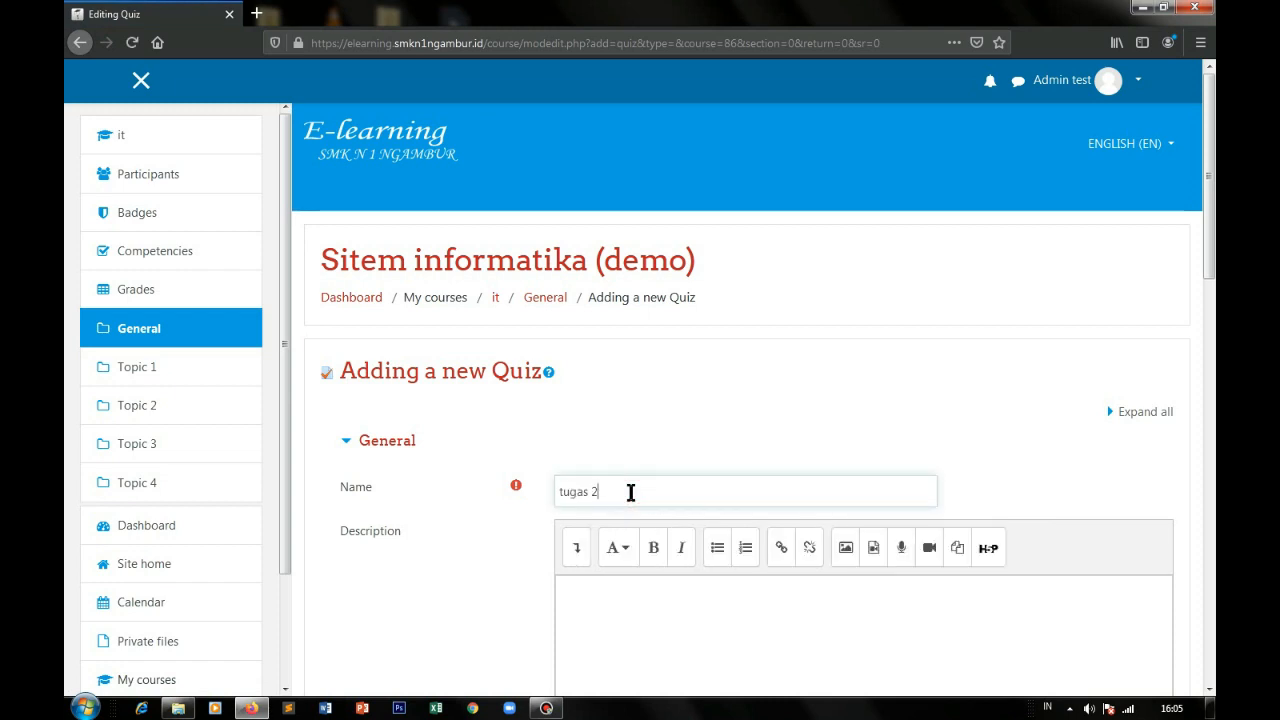
scroll(640, 520, "down", 1)
left_click(669, 539)
scroll(669, 539, "down", 2)
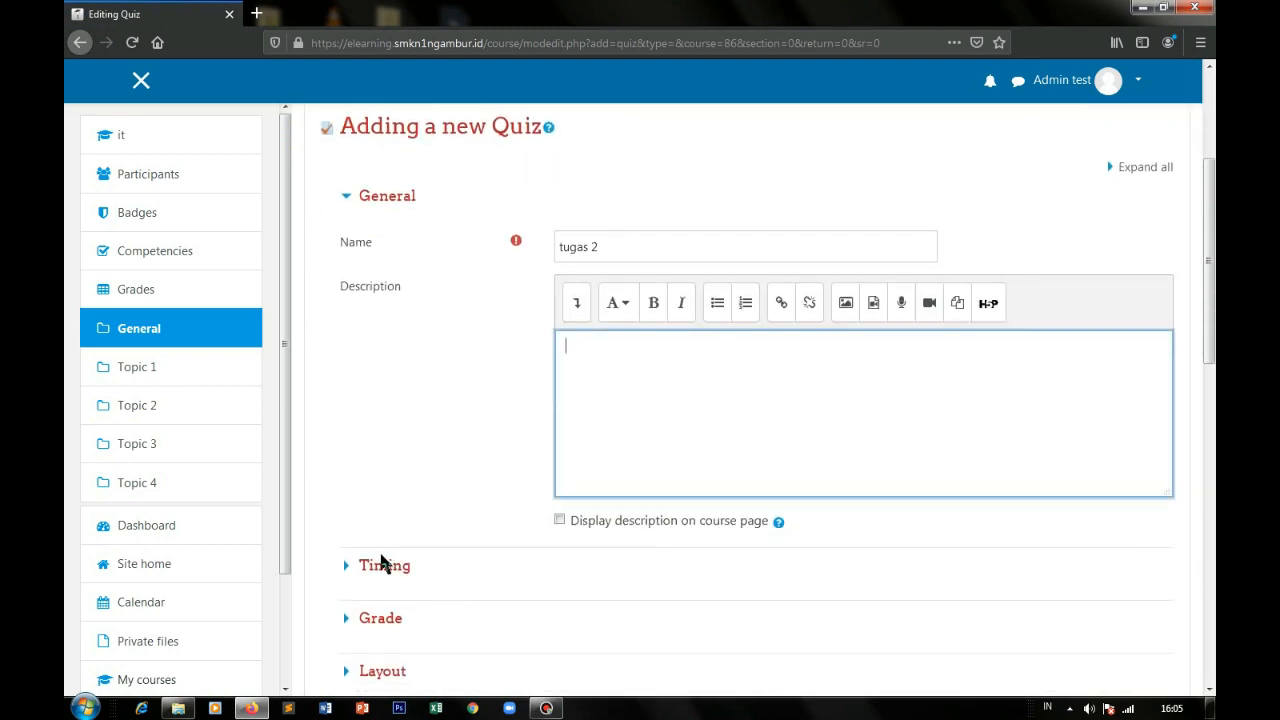
Step: Enable the opening time of the quiz tugas 2 and set it to 17 July 2020, 07:00
scroll(486, 543, "down", 3)
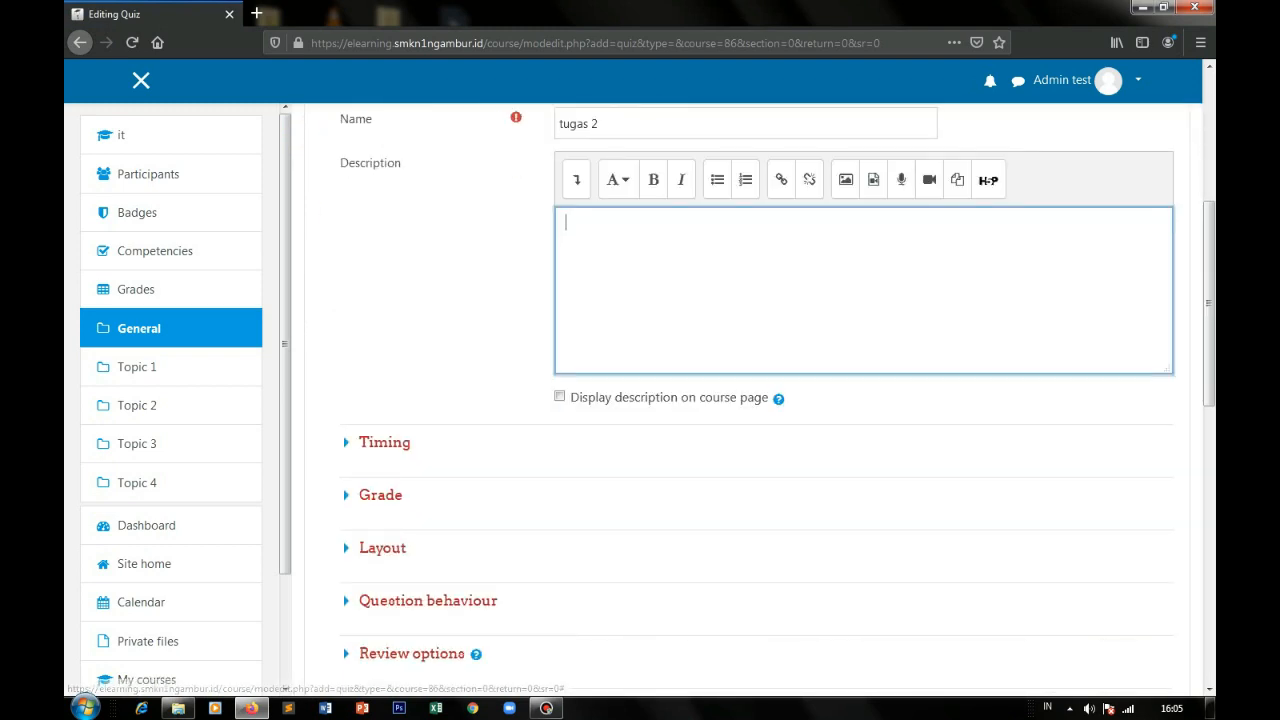
left_click(373, 325)
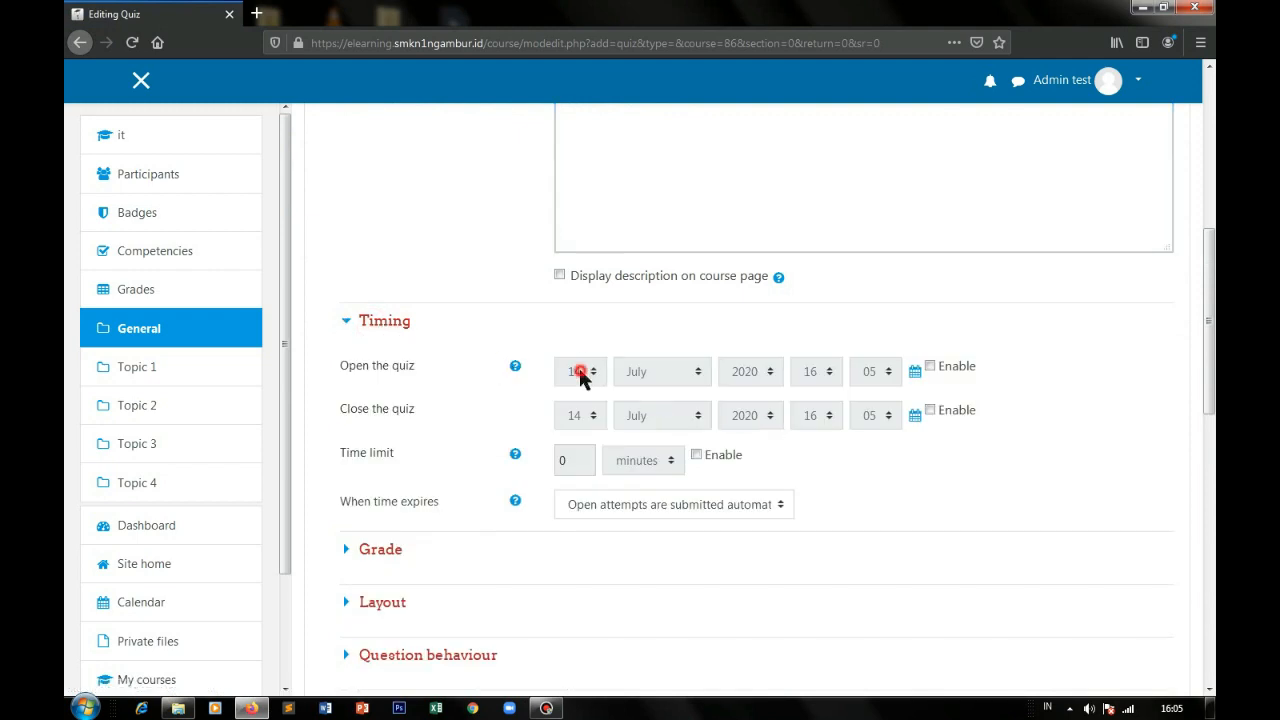
left_click(929, 366)
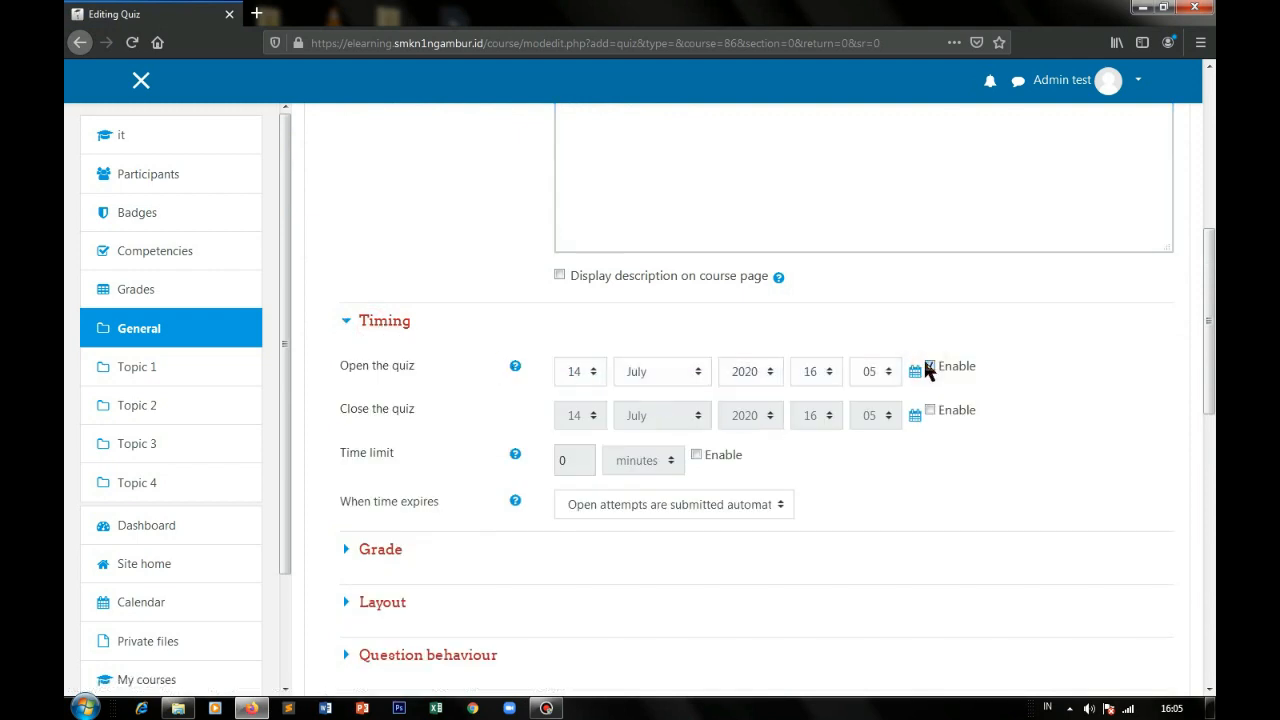
left_click(577, 368)
scroll(566, 596, "down", 1)
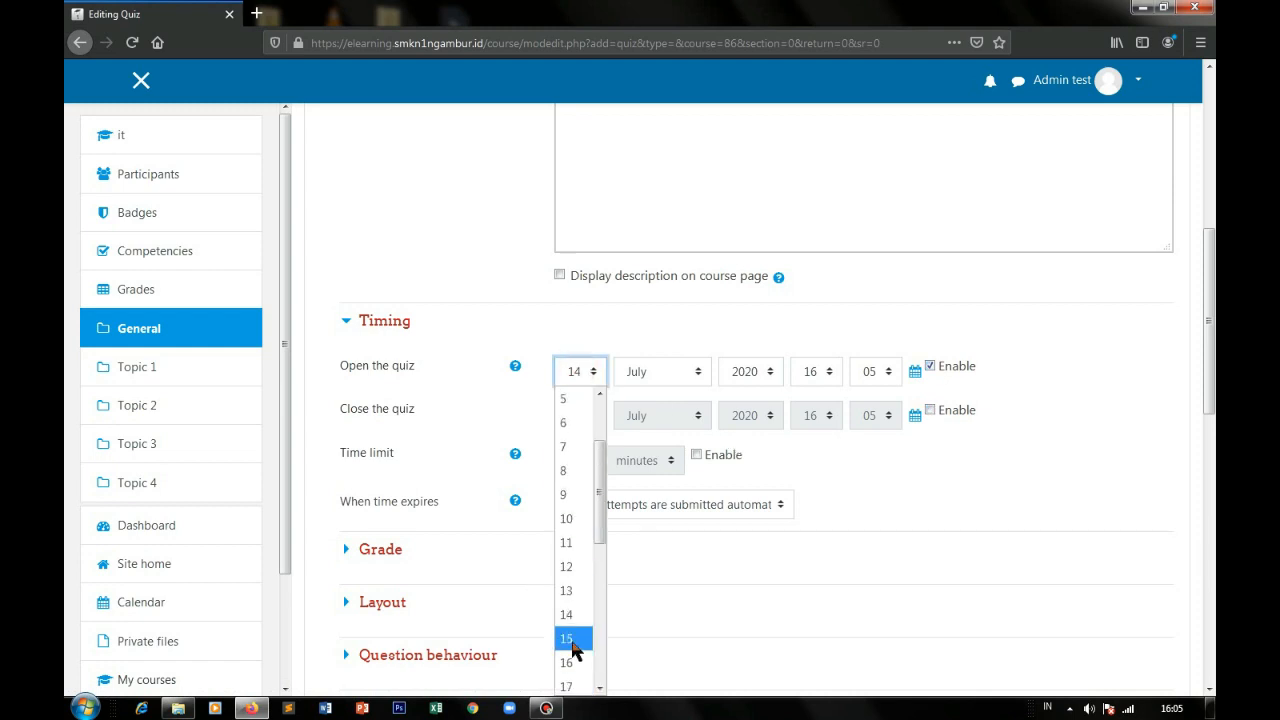
left_click(567, 686)
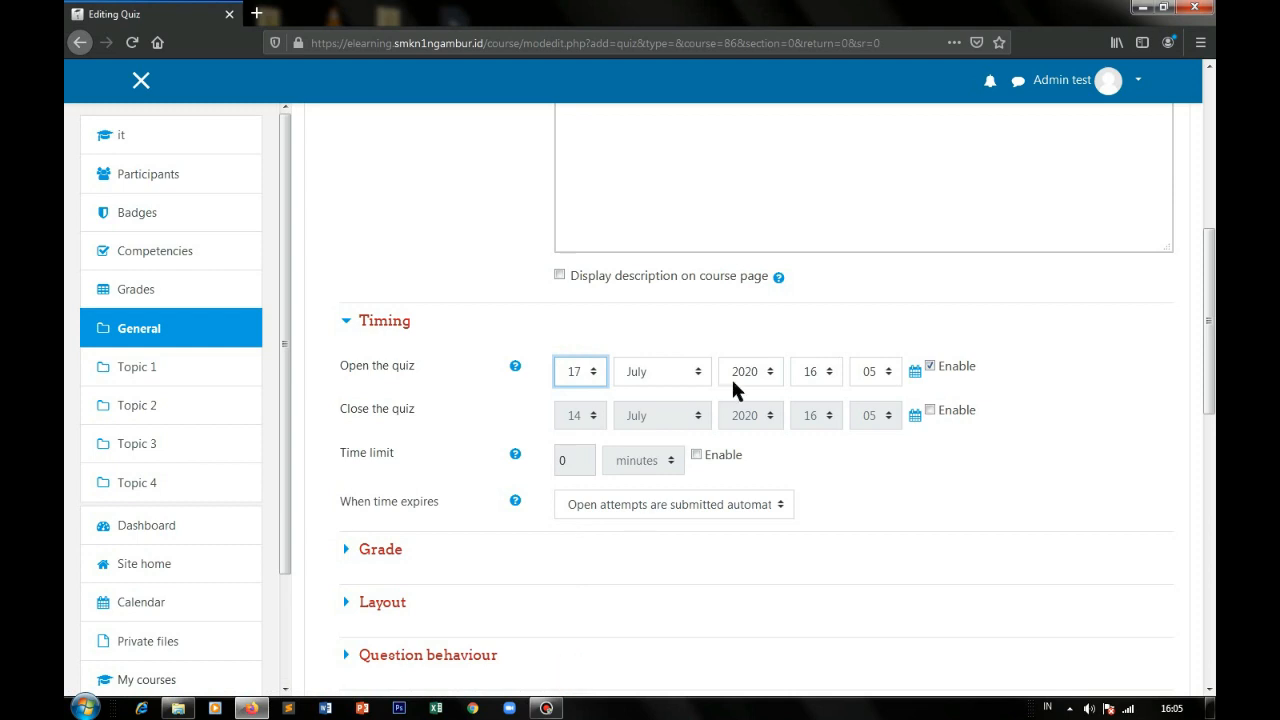
left_click(815, 368)
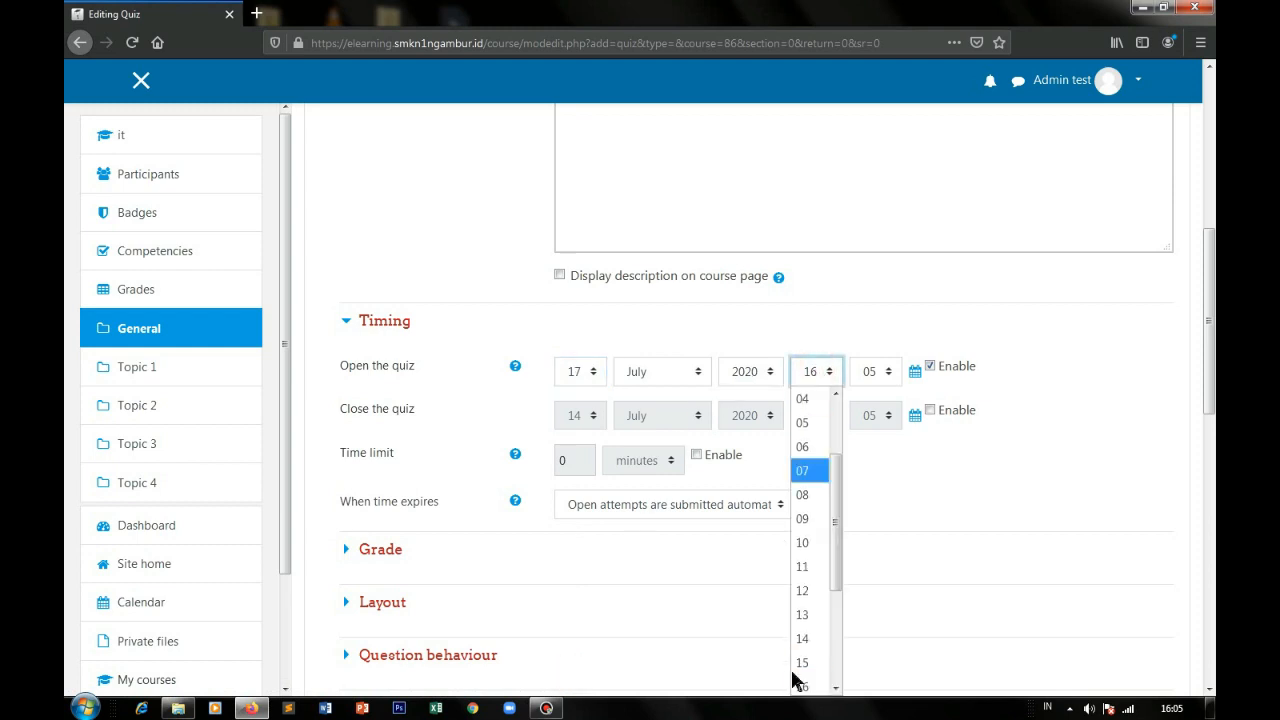
scroll(803, 672, "down", 1)
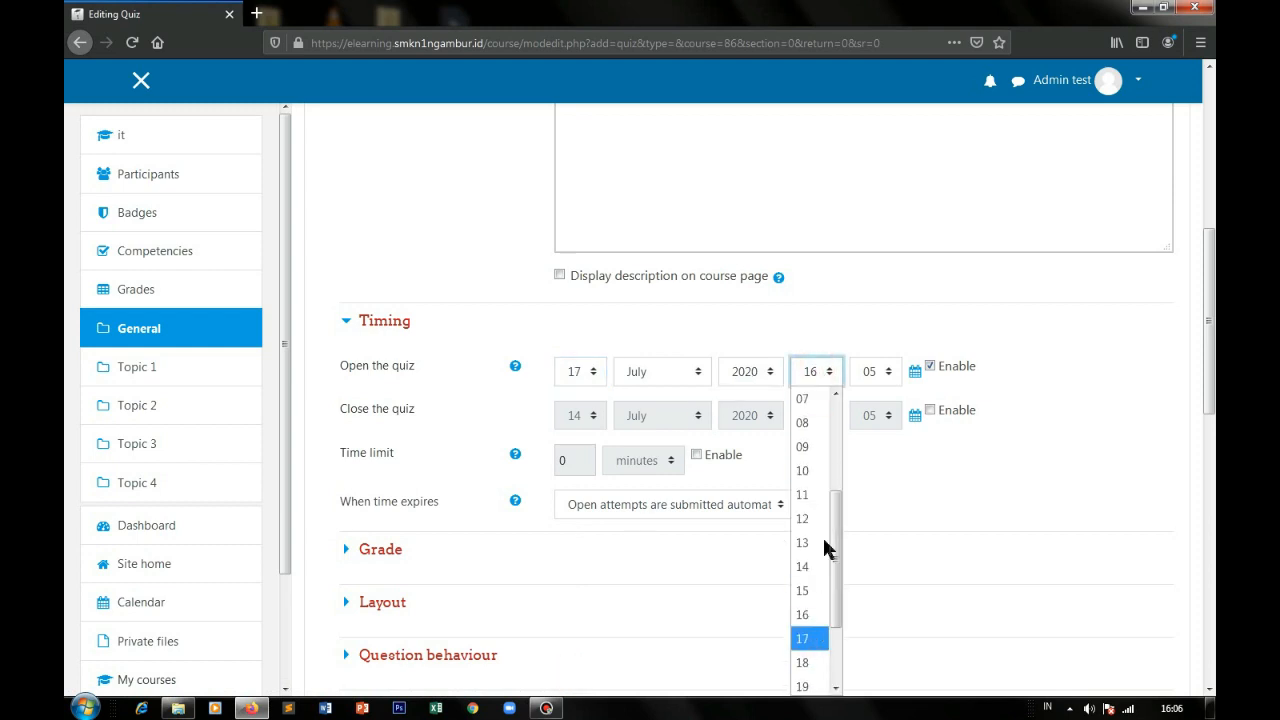
left_click(803, 398)
left_click(866, 369)
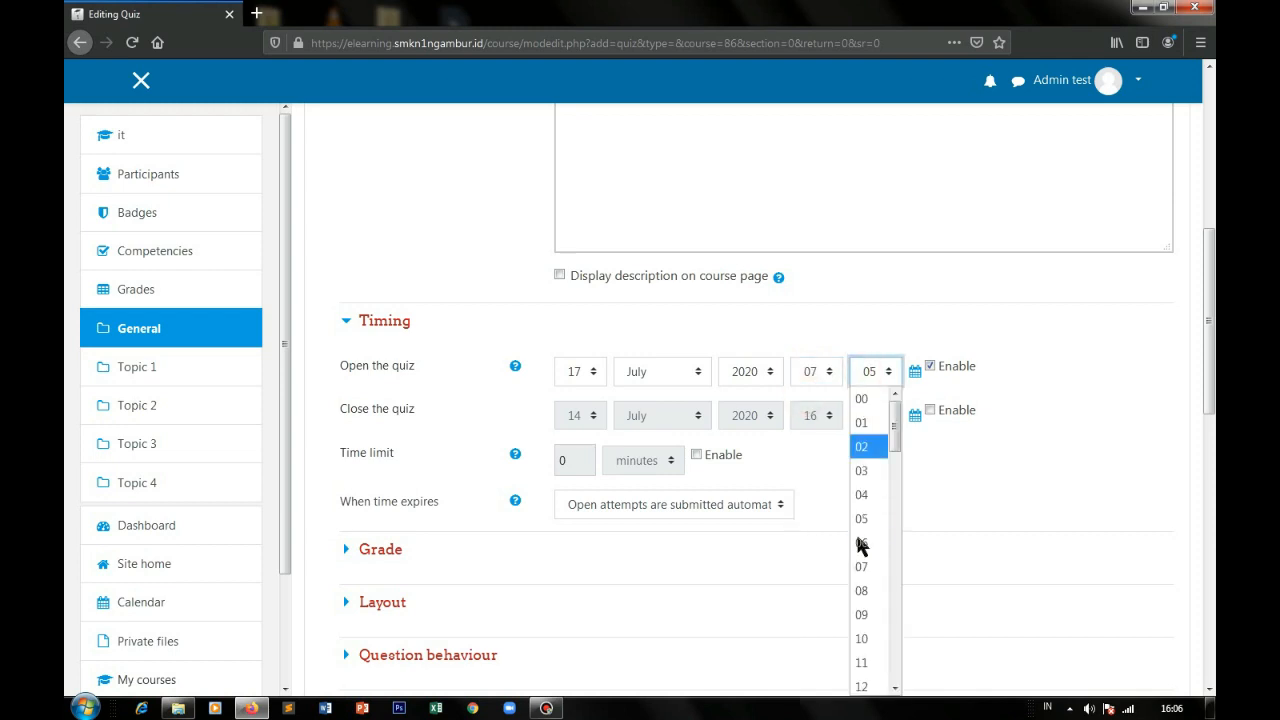
left_click(862, 399)
Step: Enable the closing time of the quiz tugas 2 and set it to 17 July 2020, 08:00
left_click(930, 412)
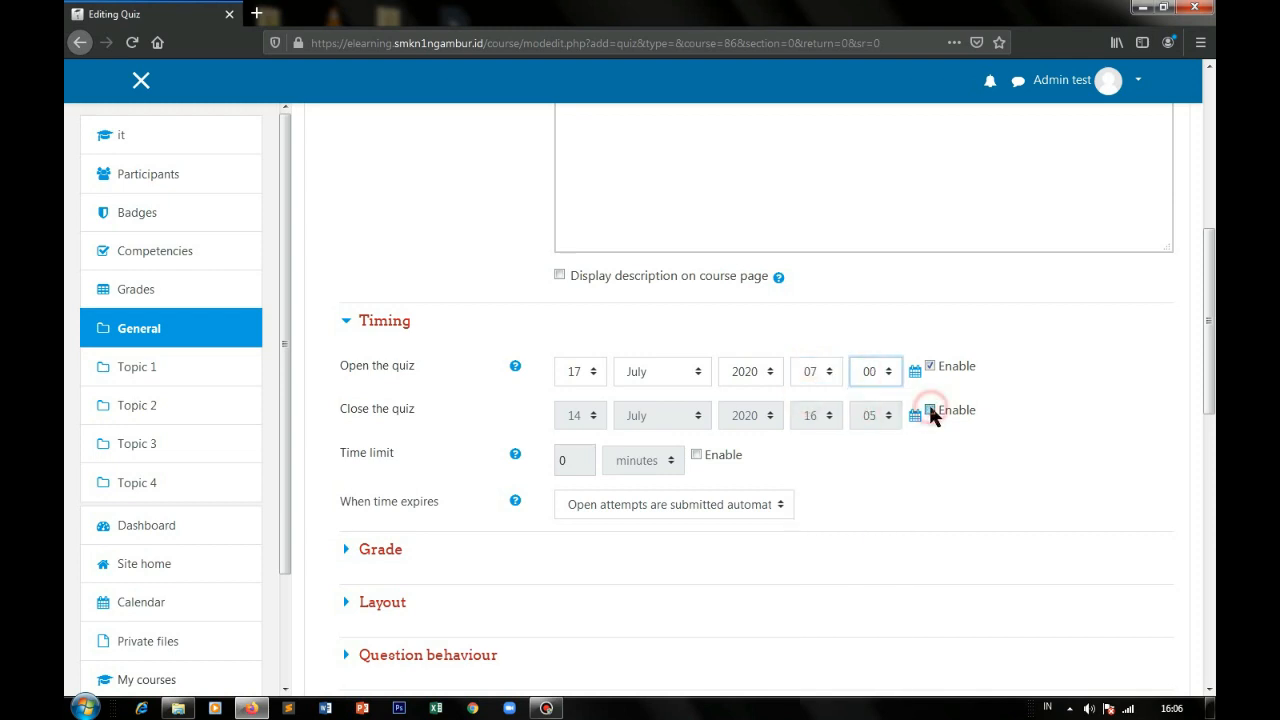
left_click(568, 414)
scroll(573, 373, "down", 1)
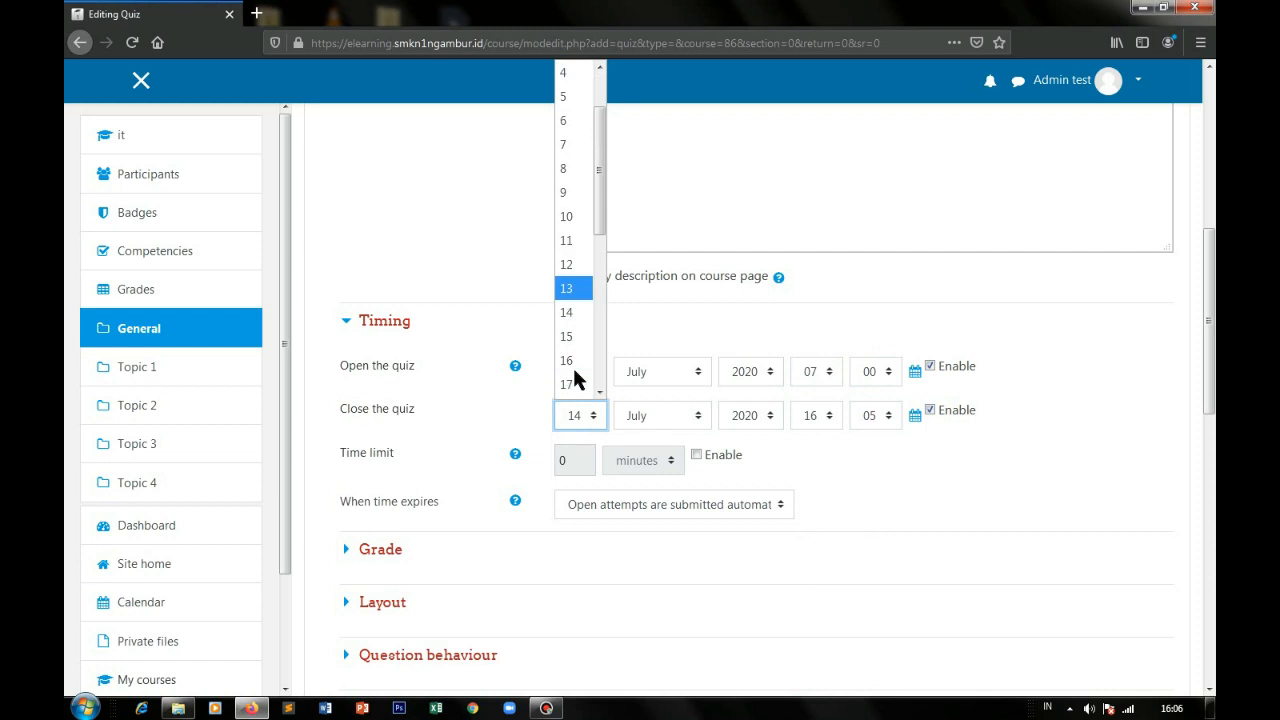
left_click(572, 382)
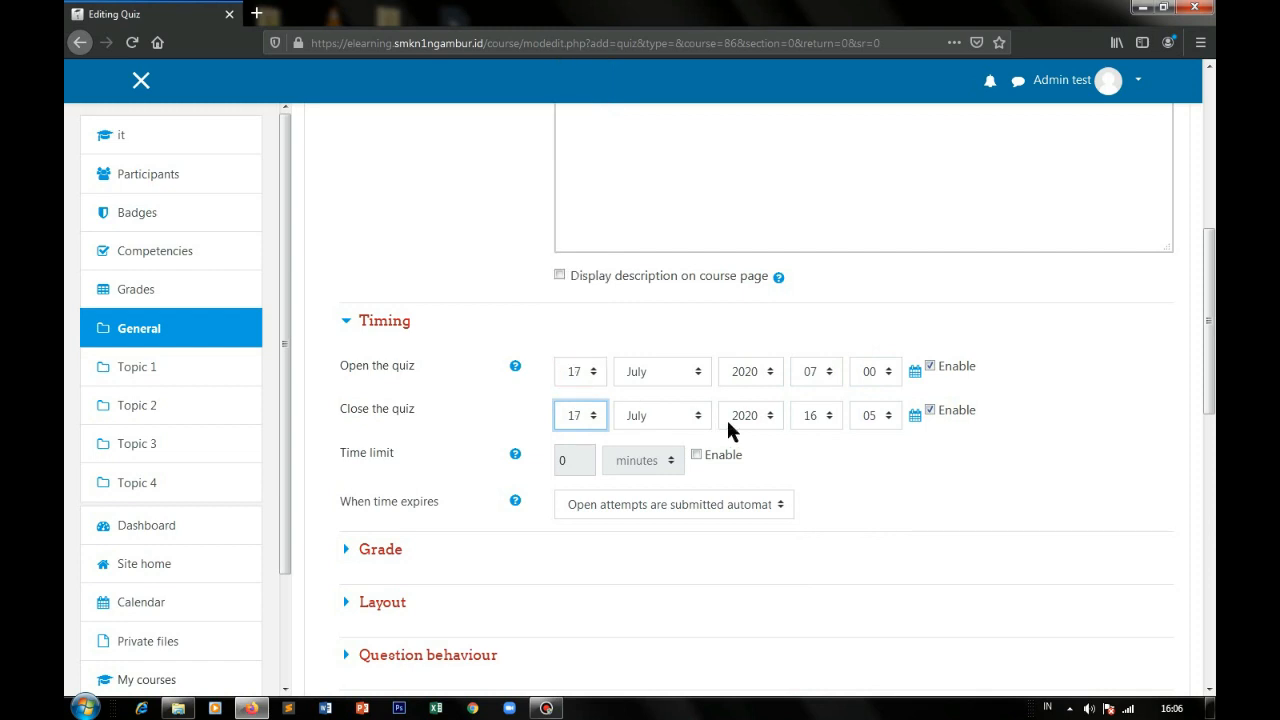
left_click(815, 412)
scroll(815, 380, "down", 1)
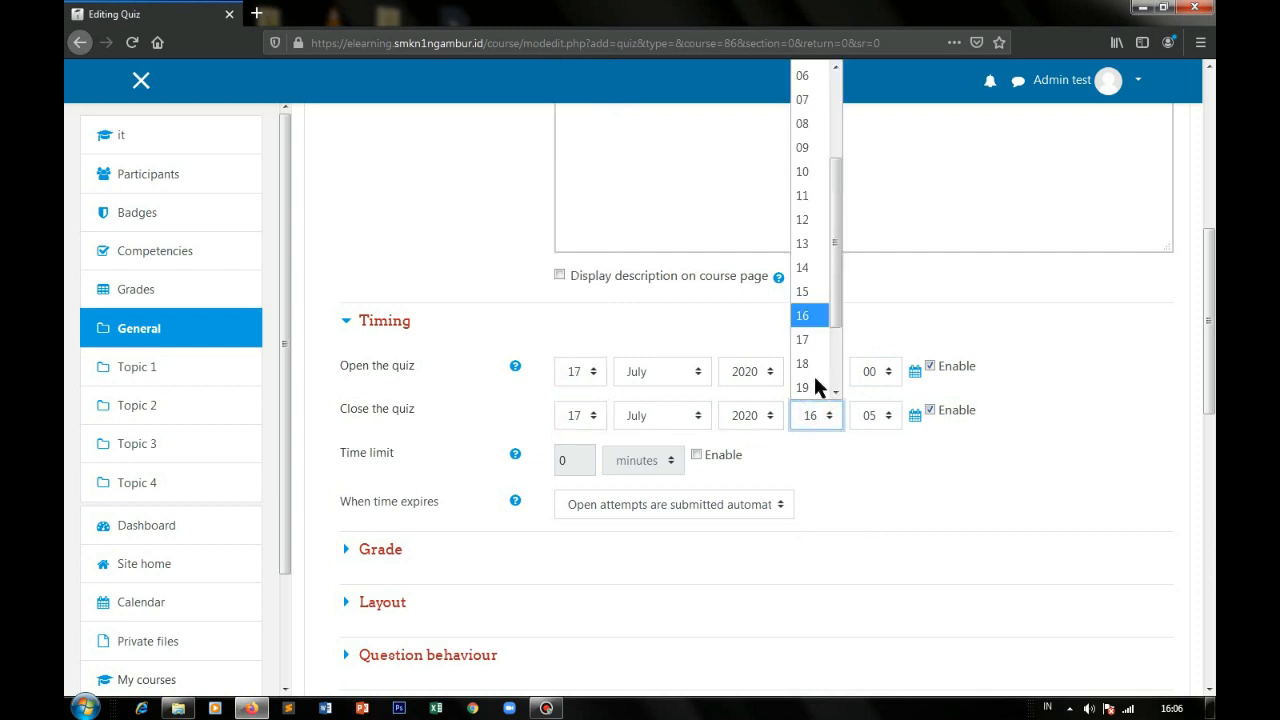
left_click(810, 124)
left_click(875, 416)
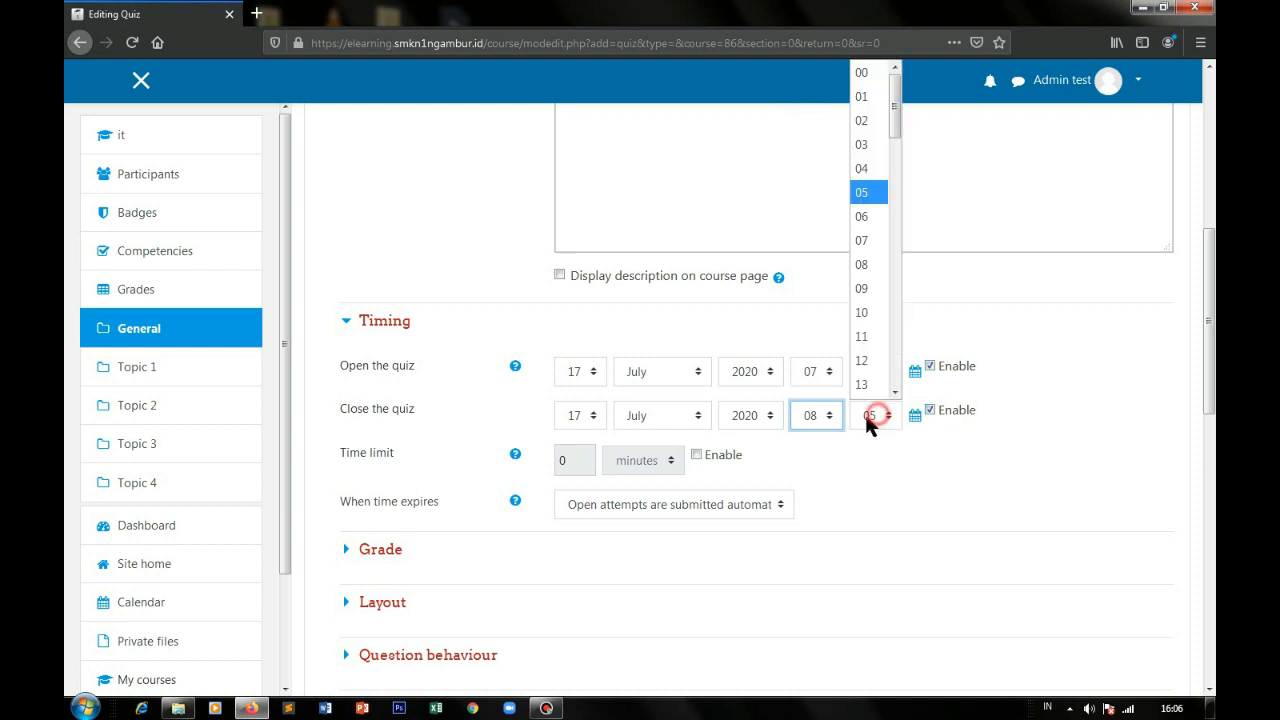
left_click(863, 69)
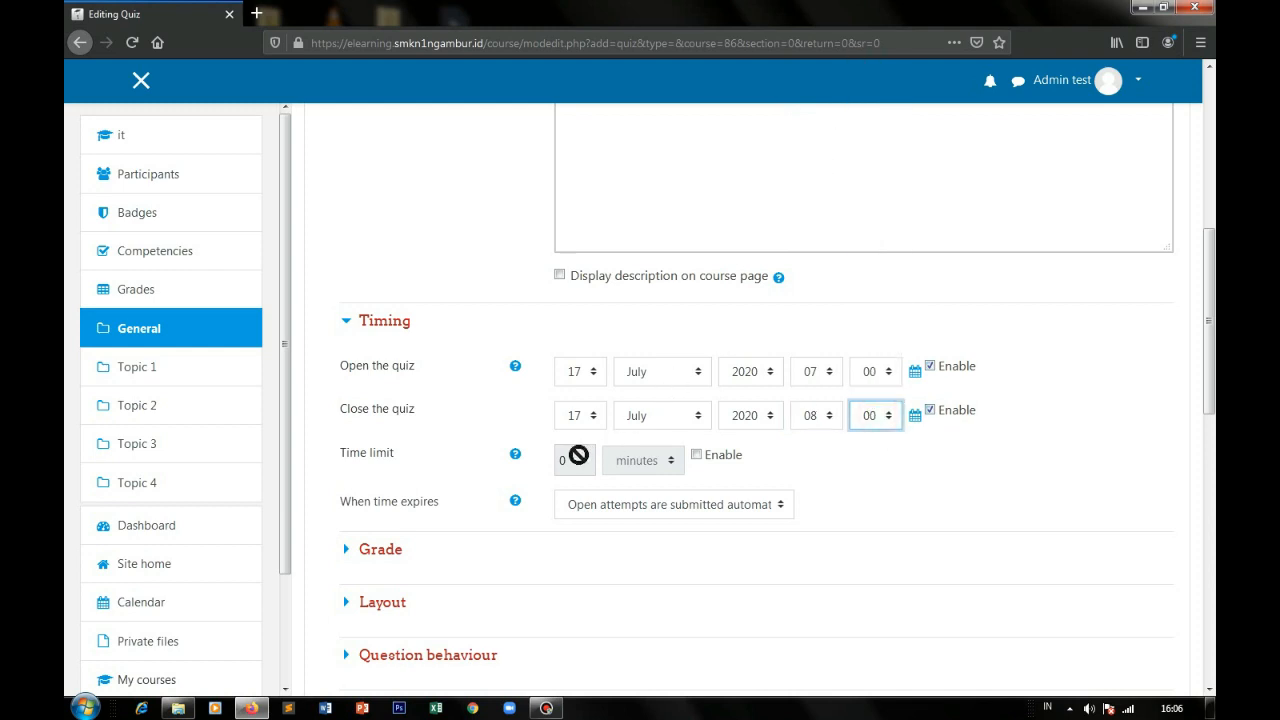
Step: Enable the quiz's time limit and set it to 60 minutes
left_click(698, 454)
left_click_drag(572, 458, 551, 460)
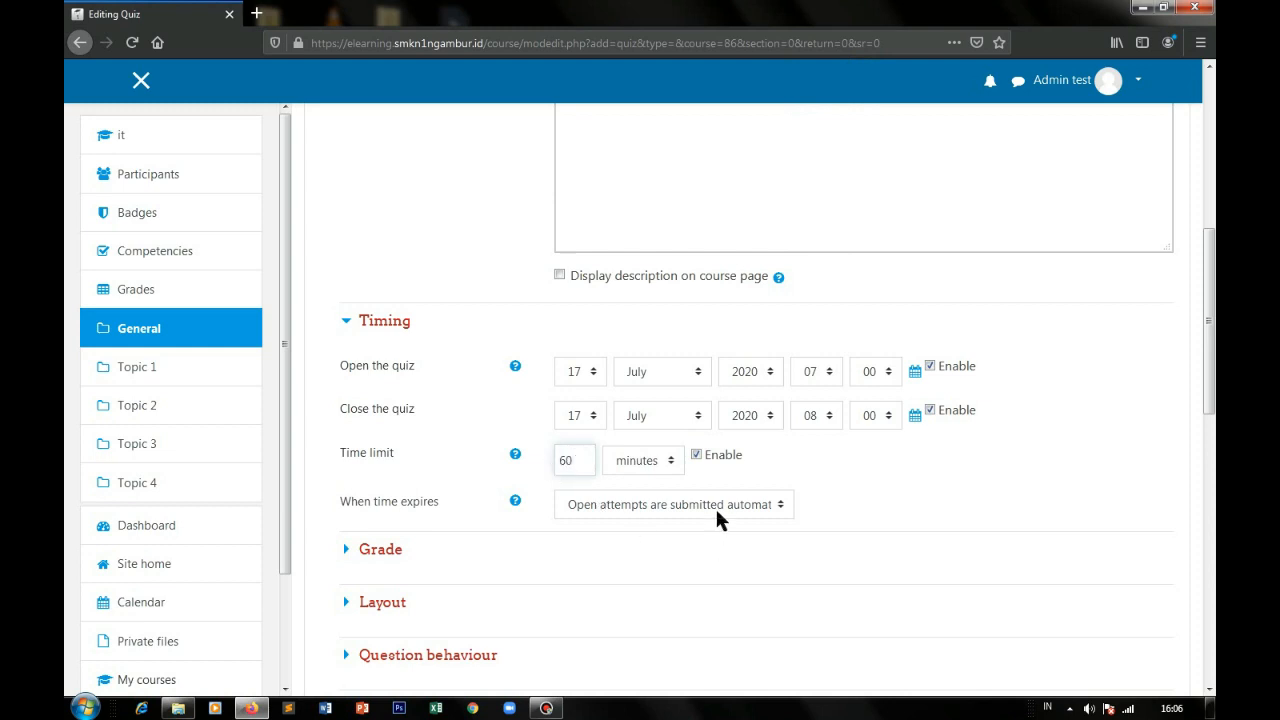
left_click(881, 469)
Step: Expand the Grade settings of the quiz and check the grading method options
scroll(455, 550, "down", 3)
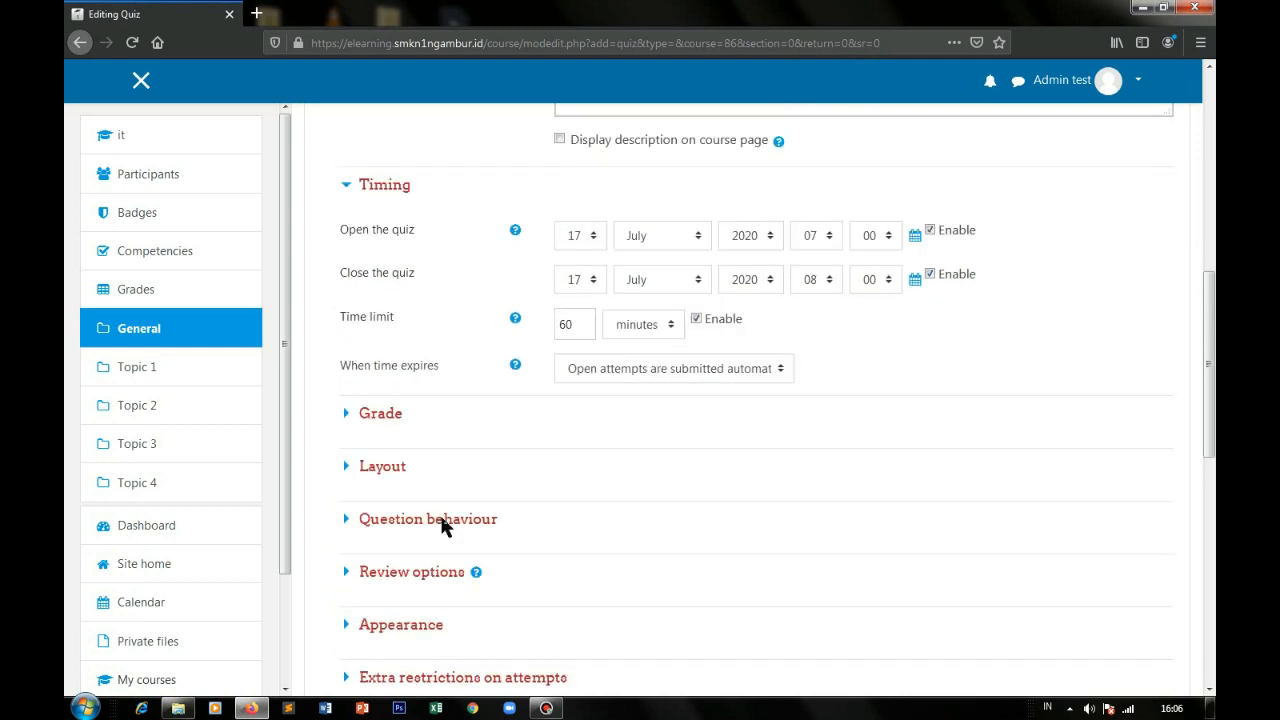
left_click(390, 388)
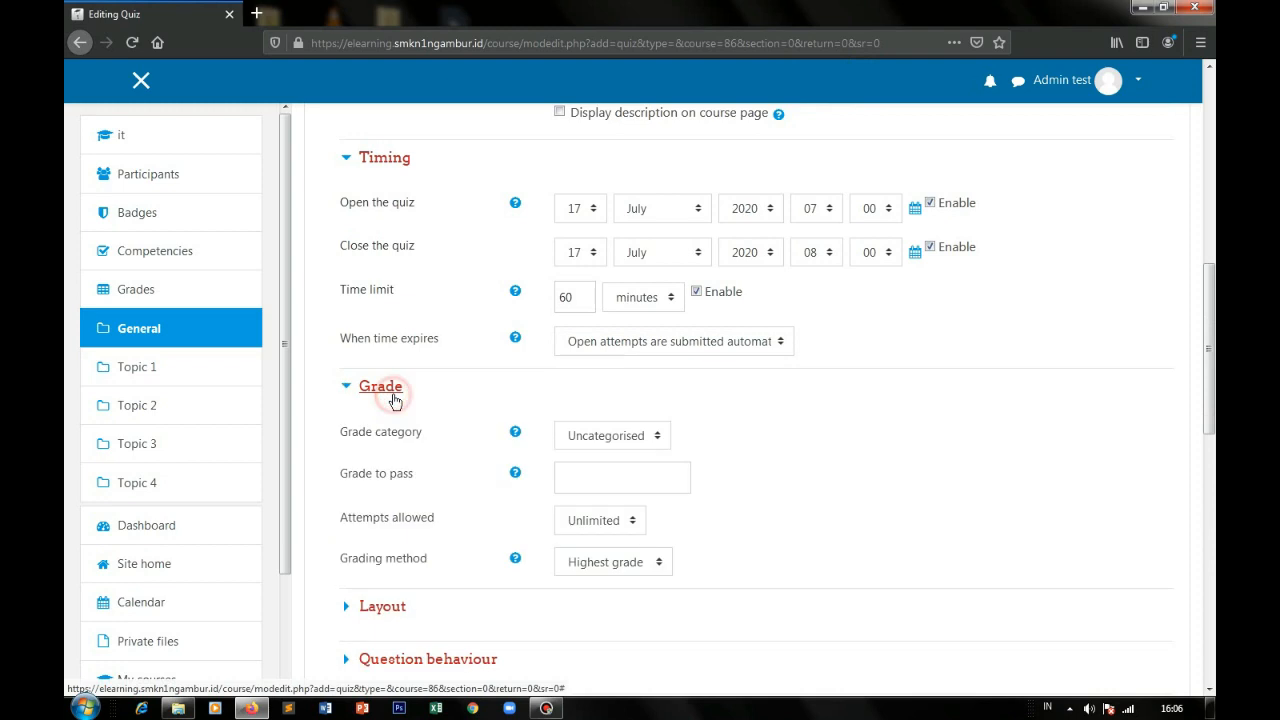
left_click(595, 562)
left_click(597, 566)
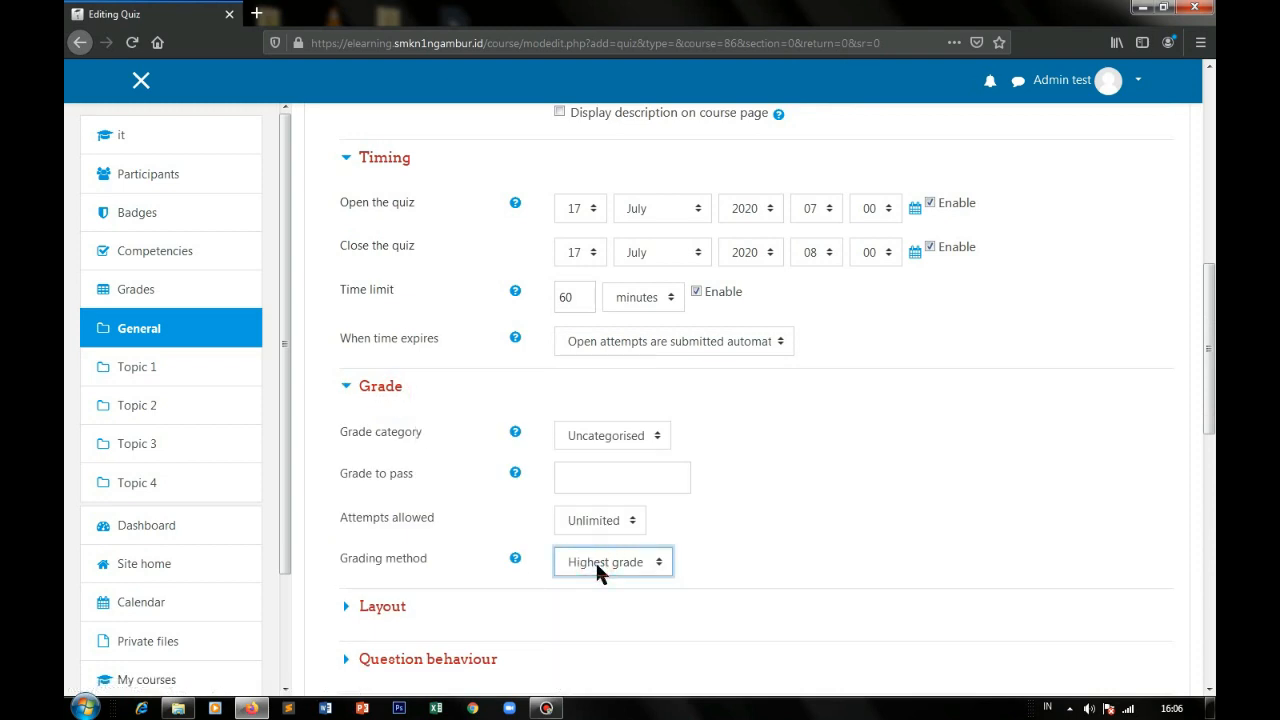
scroll(597, 566, "down", 4)
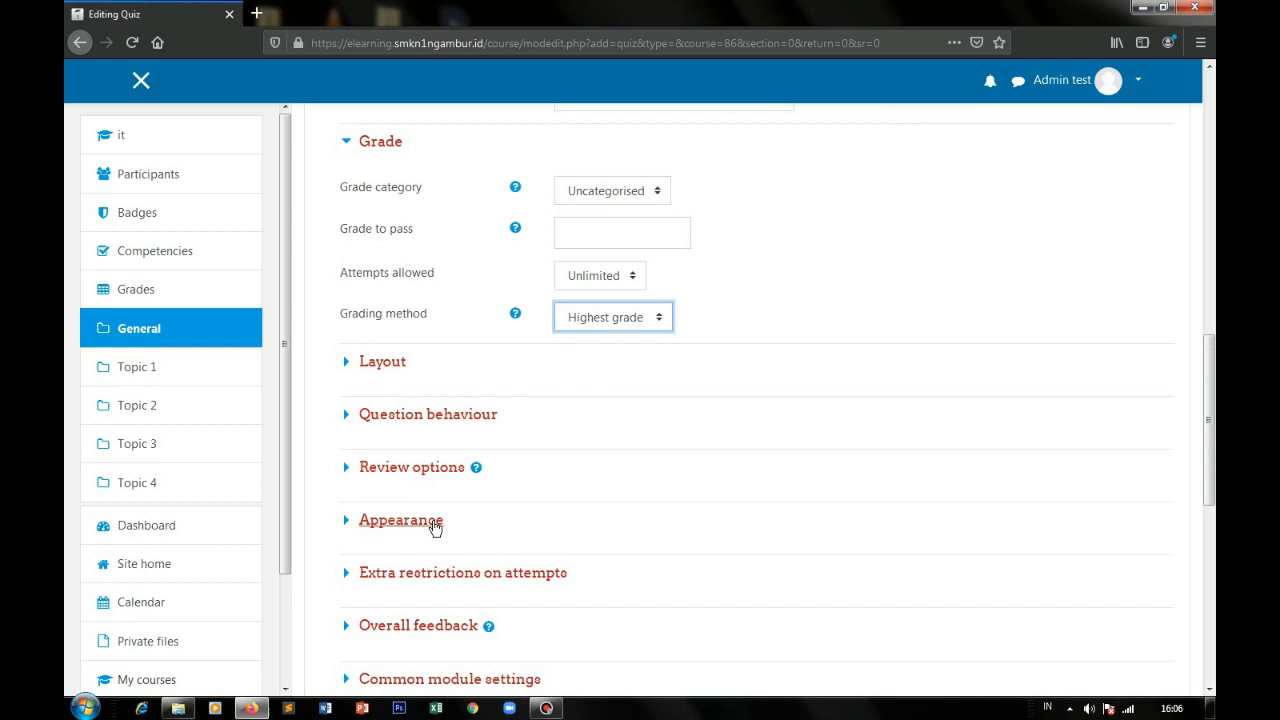
Step: In the review options, disable The attempt and Overall feedback immediately after the attempt, while the quiz is still open, and after it is closed
left_click(420, 468)
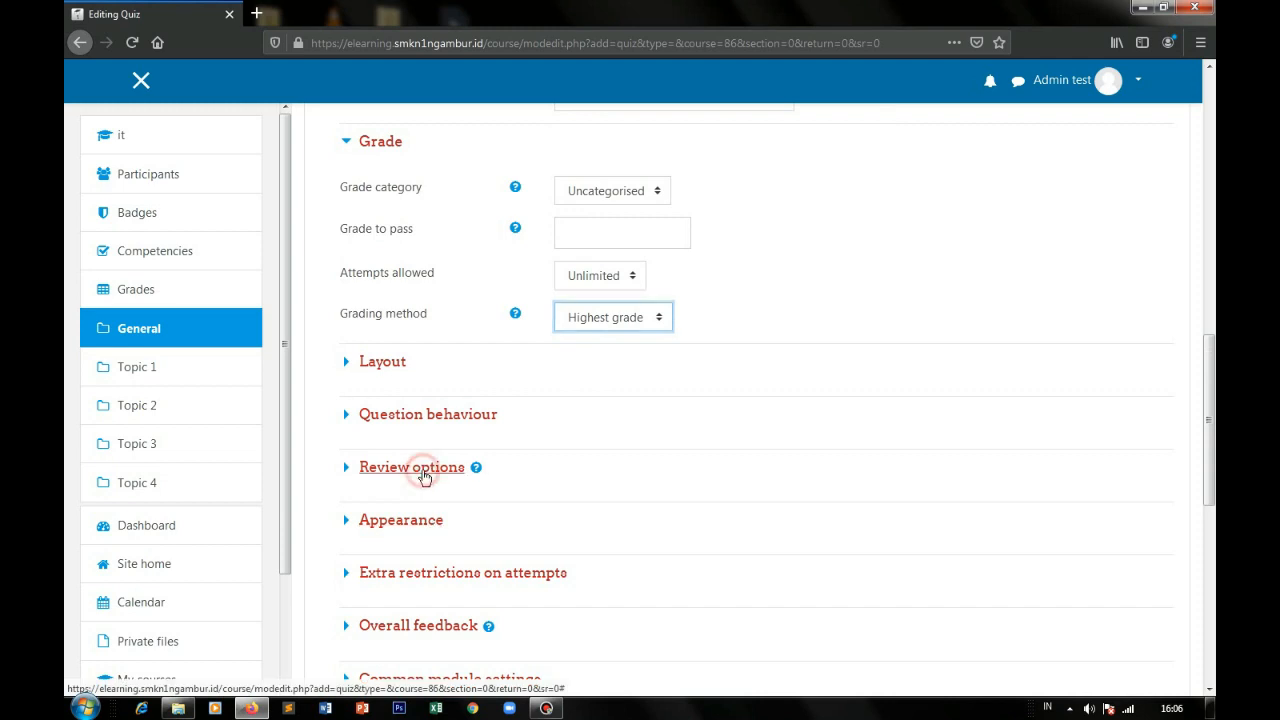
scroll(590, 480, "down", 3)
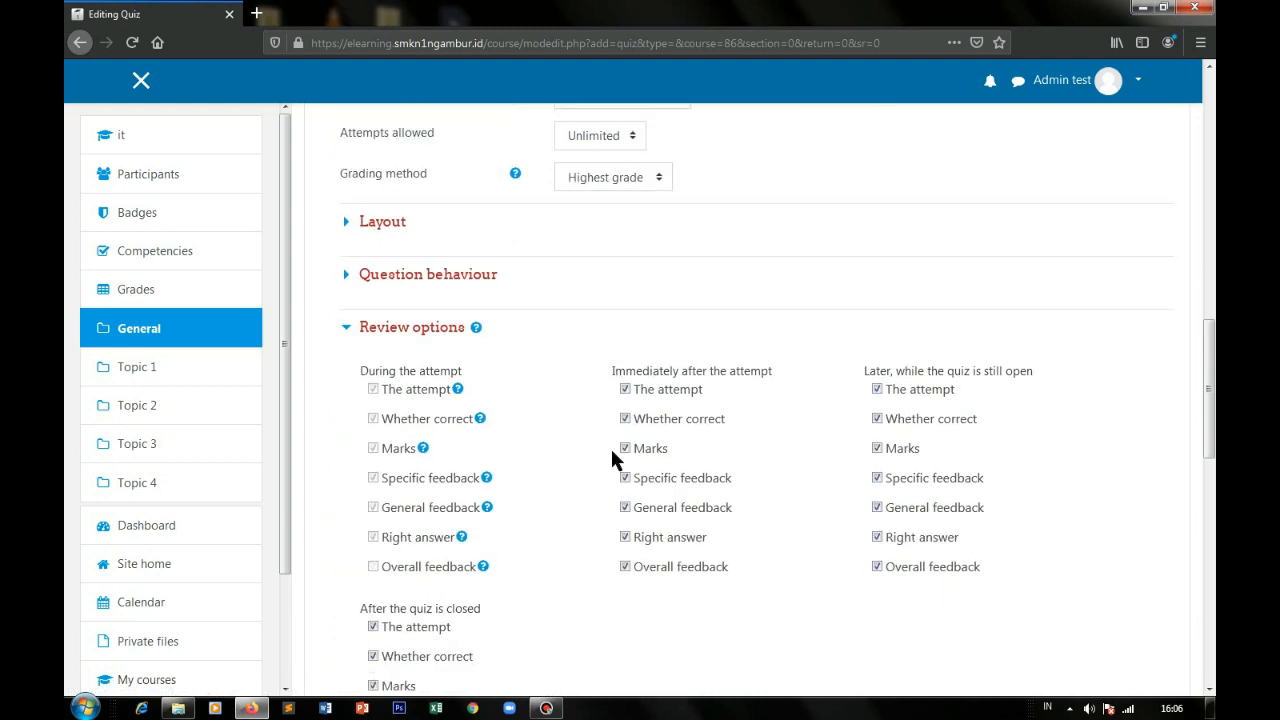
left_click(625, 366)
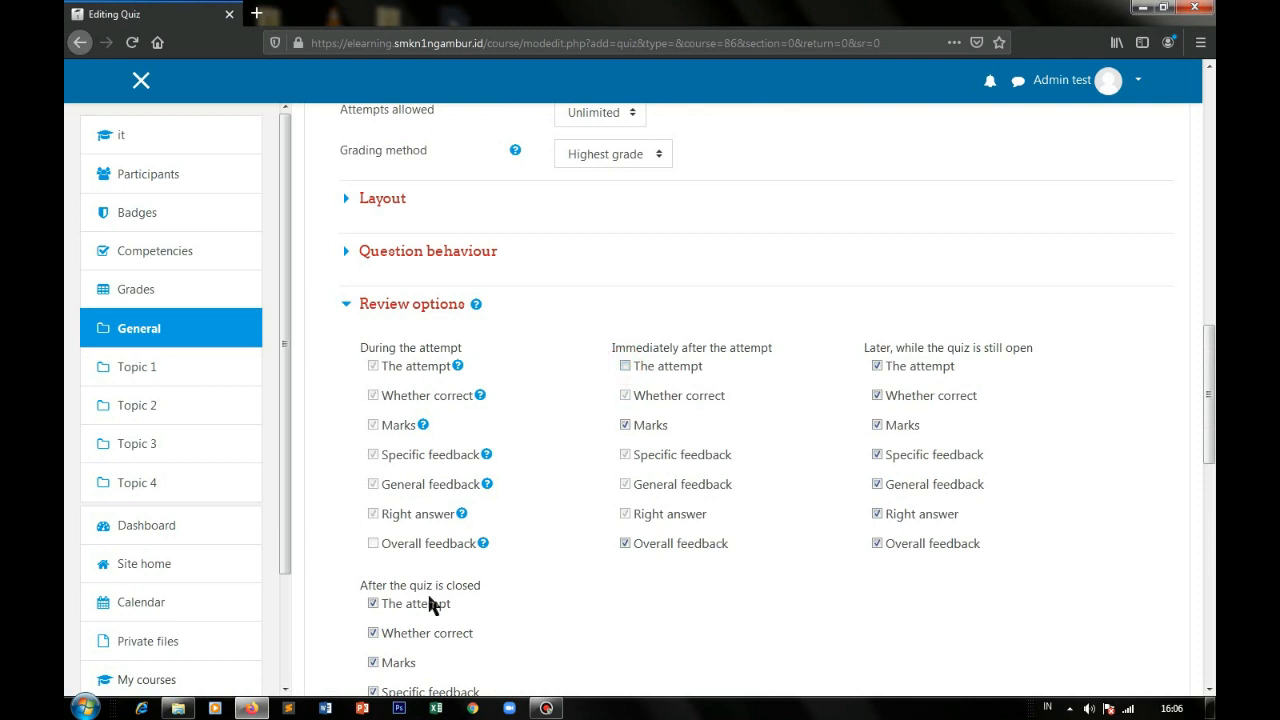
left_click(623, 545)
left_click(878, 543)
left_click(878, 367)
scroll(683, 472, "down", 3)
left_click(372, 618)
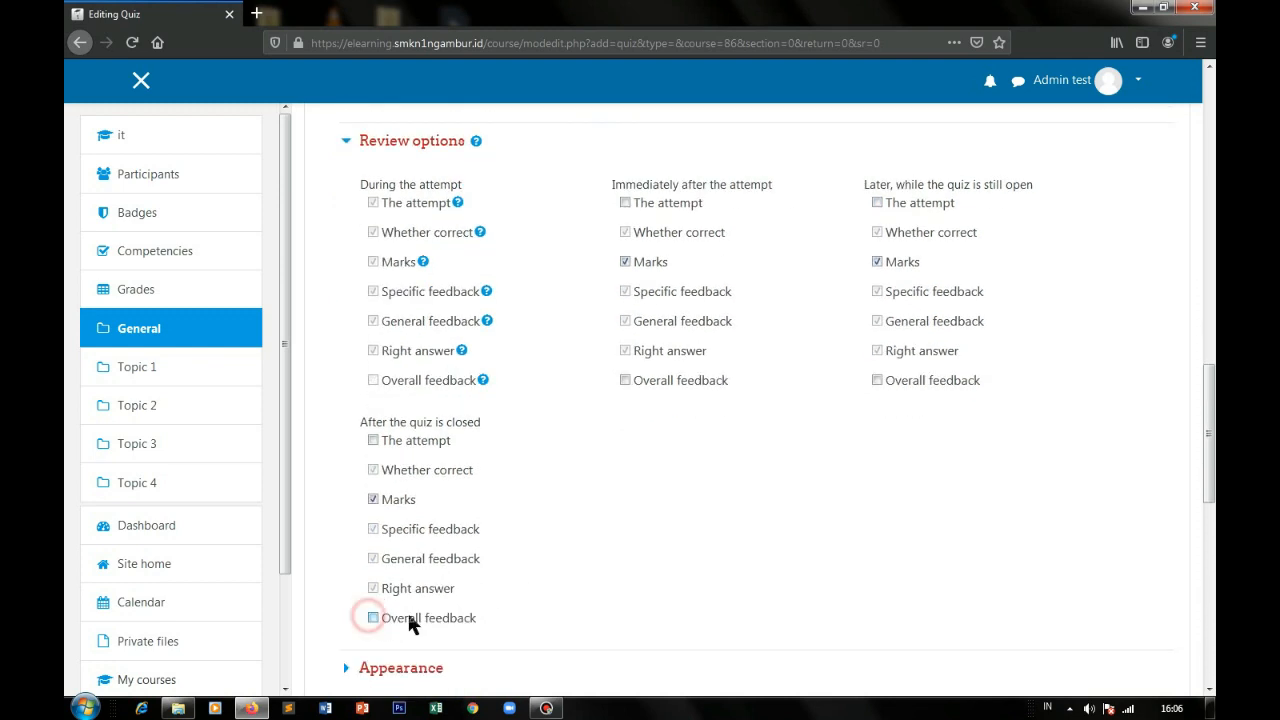
Step: Add a date access restriction that makes the quiz available from 17 July 2020, 07:00
scroll(515, 597, "down", 6)
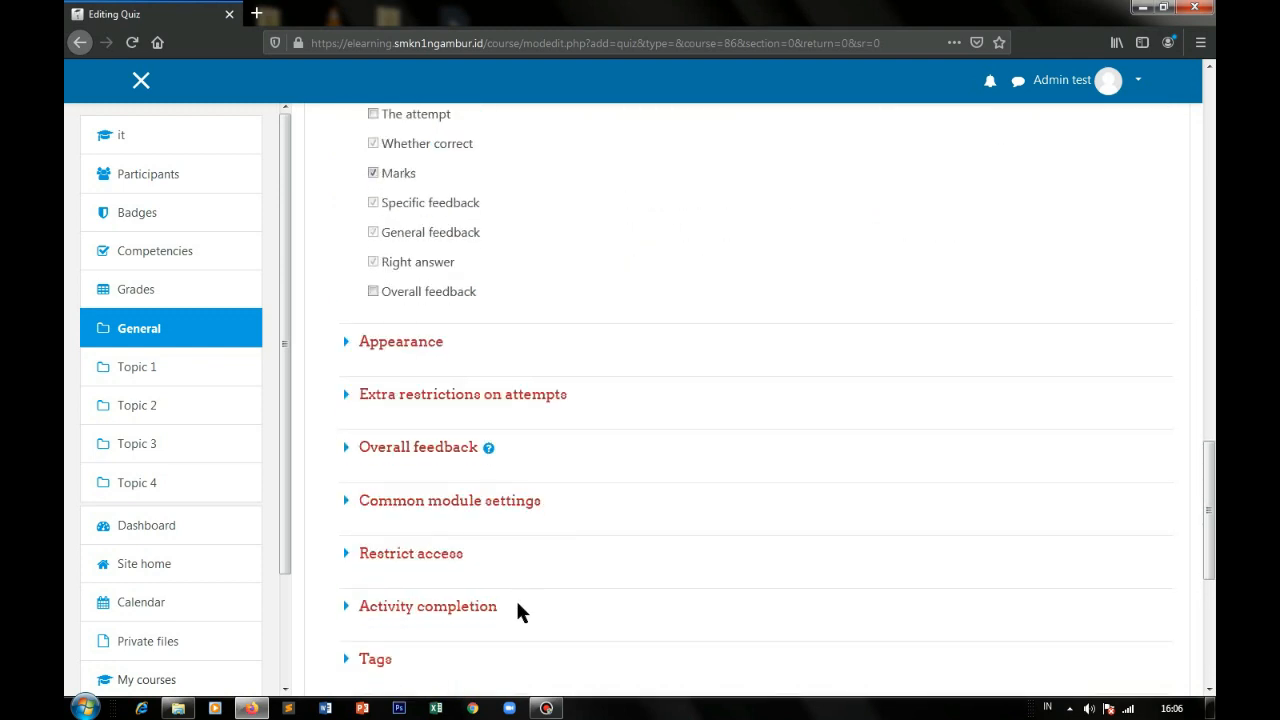
left_click(400, 556)
scroll(669, 604, "down", 3)
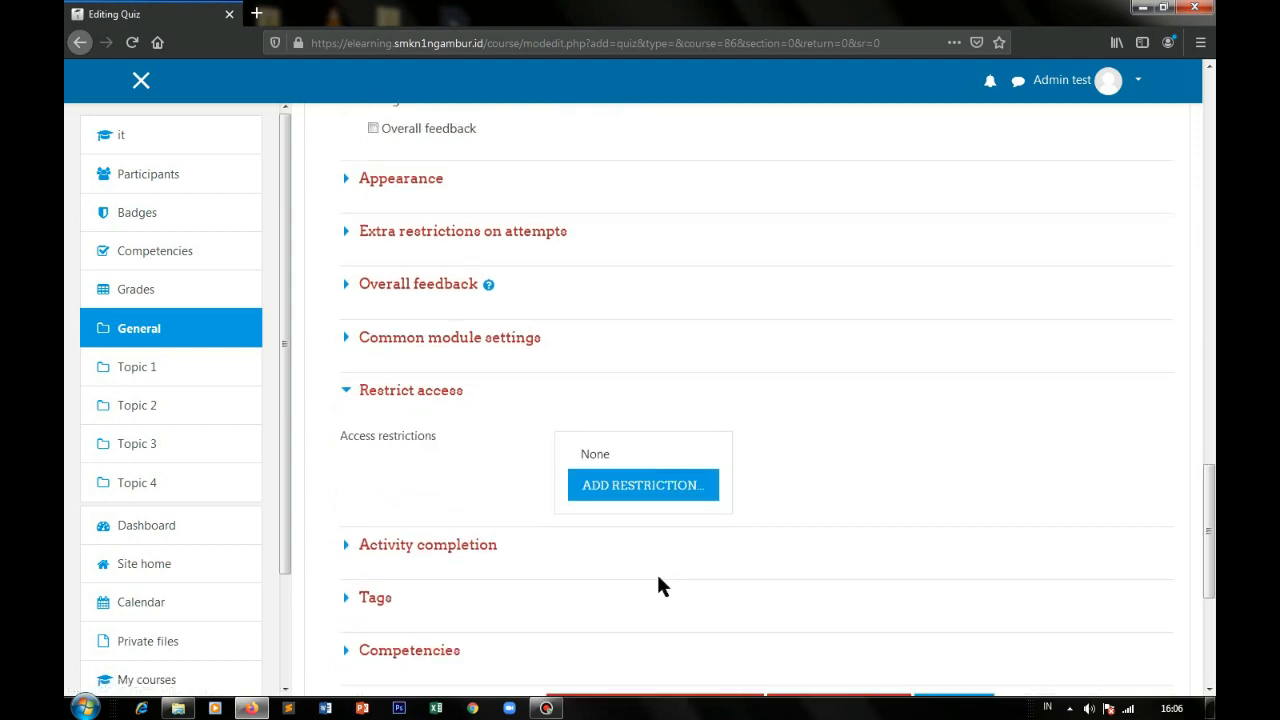
left_click(643, 488)
left_click(553, 325)
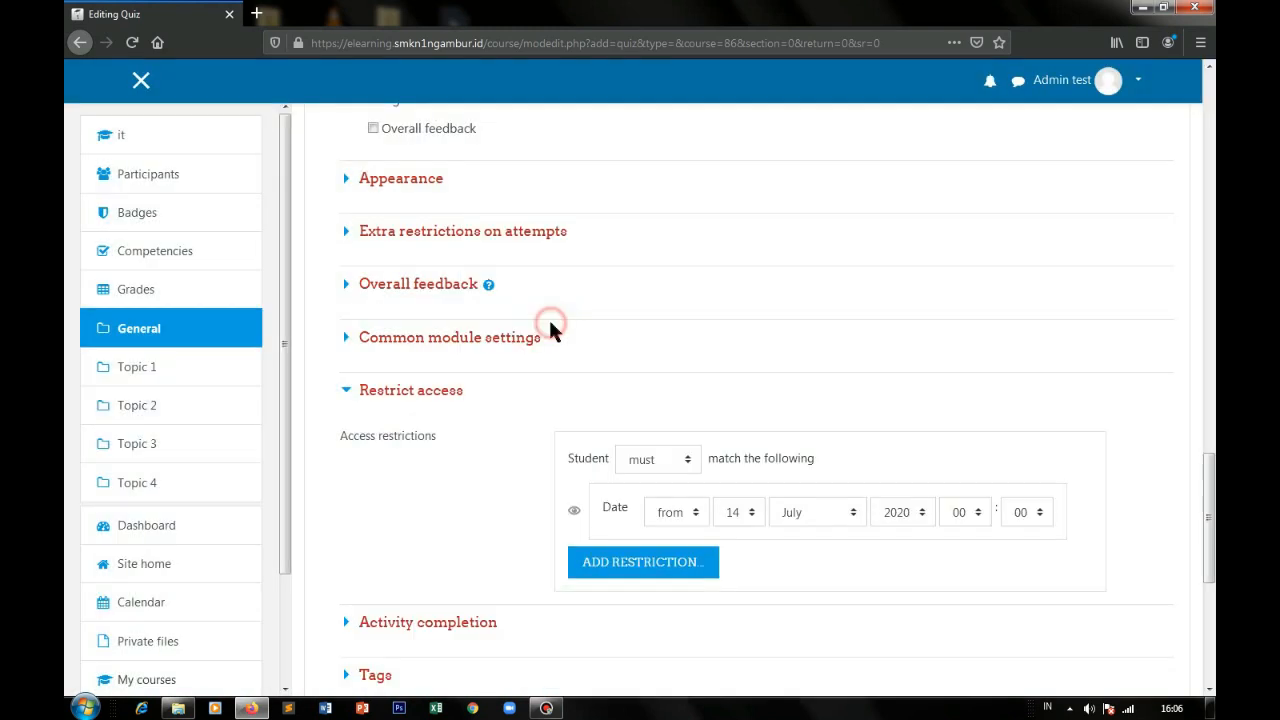
left_click(679, 512)
left_click(679, 512)
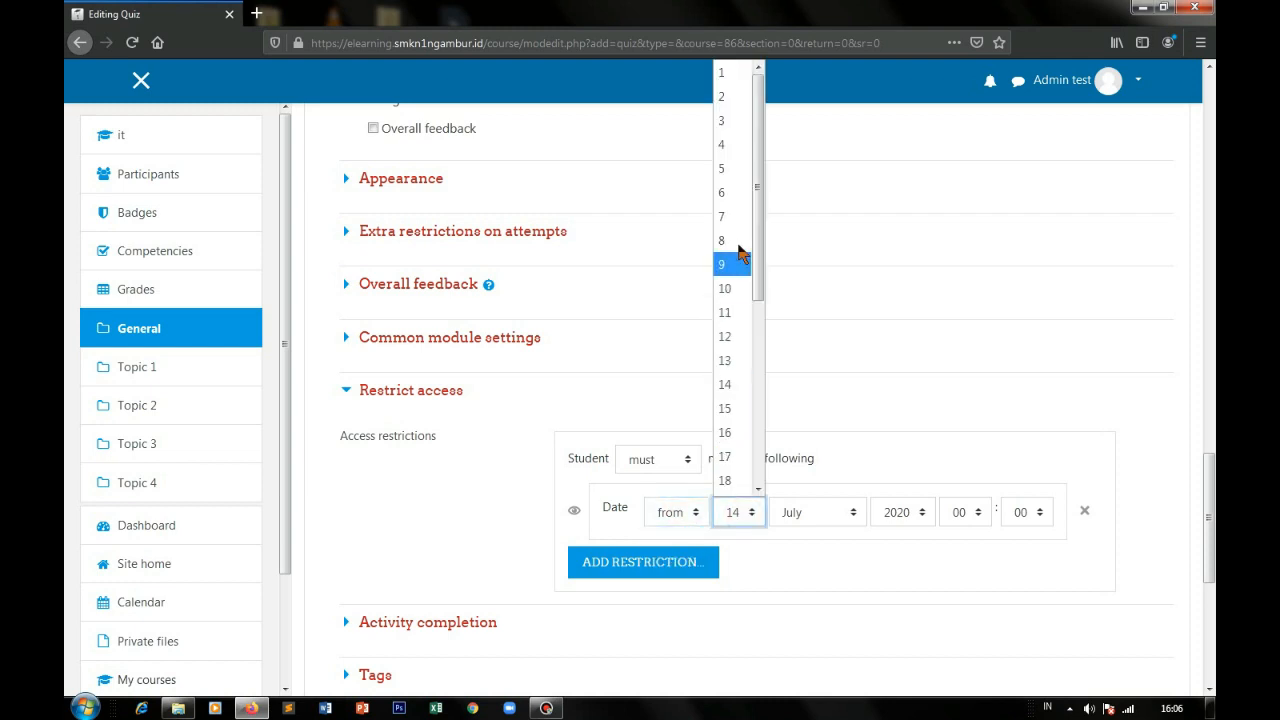
left_click(727, 456)
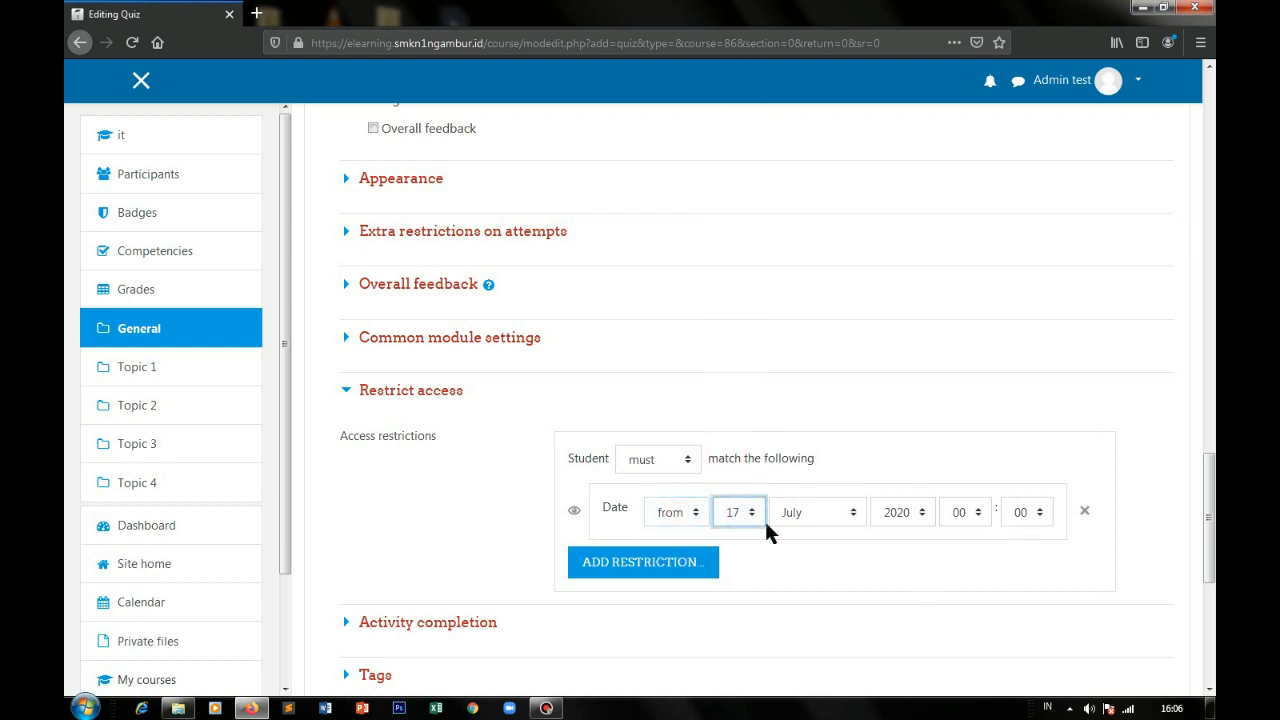
left_click(954, 512)
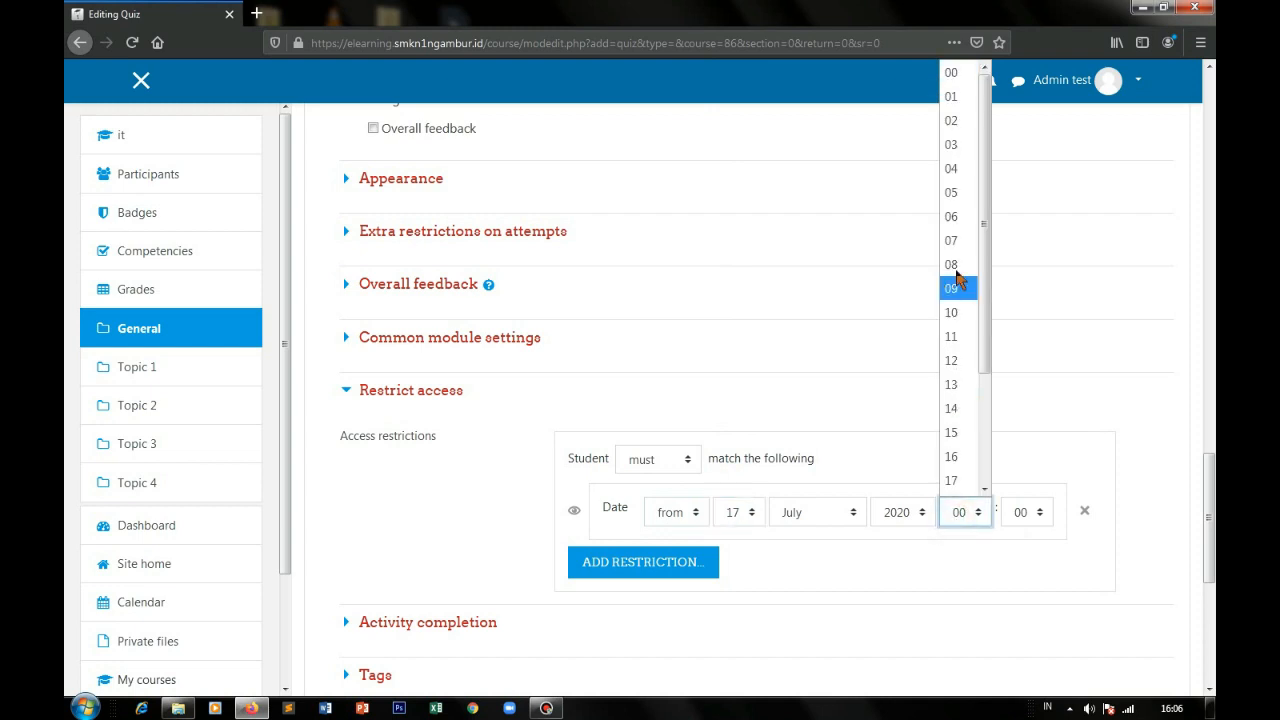
left_click(963, 243)
left_click(676, 570)
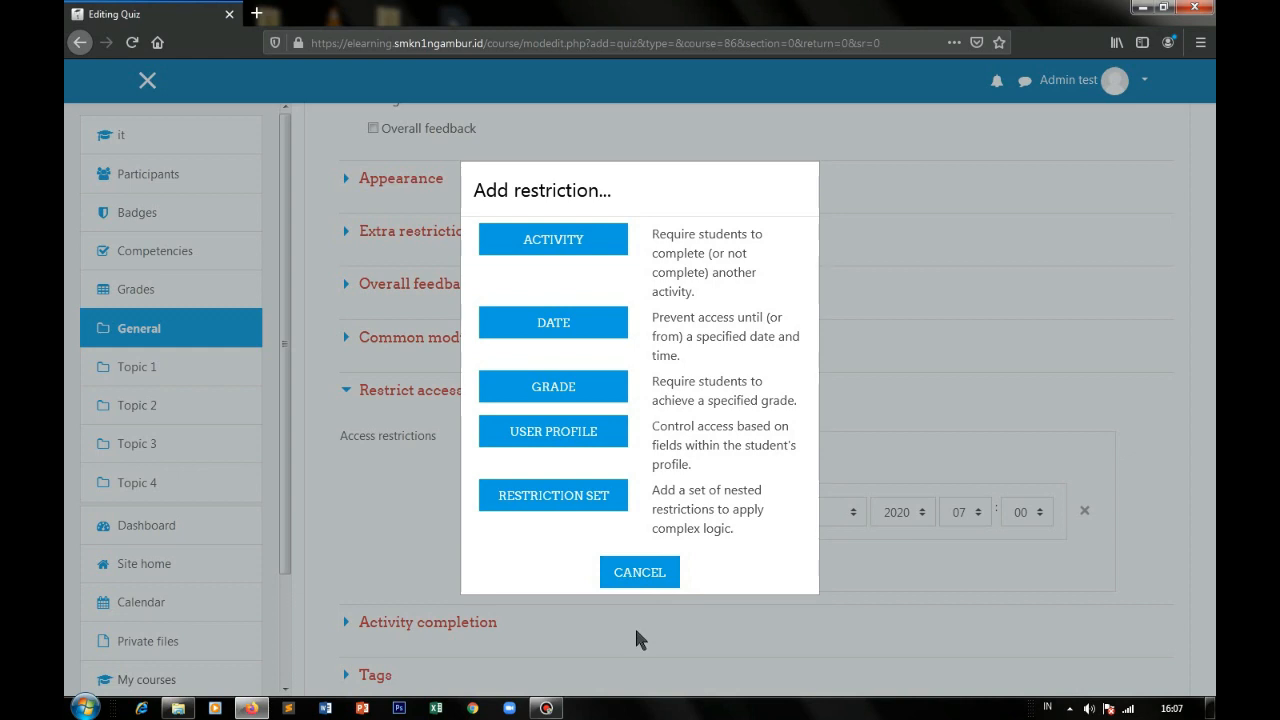
left_click(651, 578)
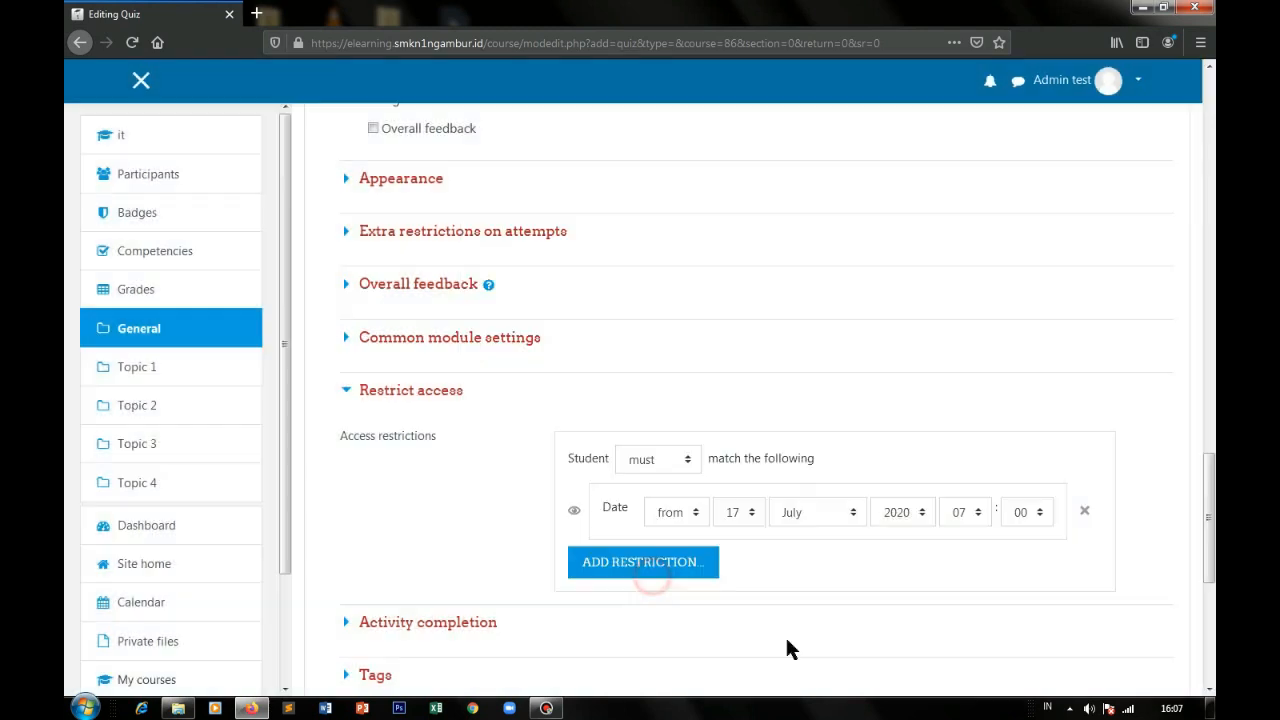
Step: Save the quiz, return to the course page and check the availability date of tugas 2
scroll(701, 480, "down", 3)
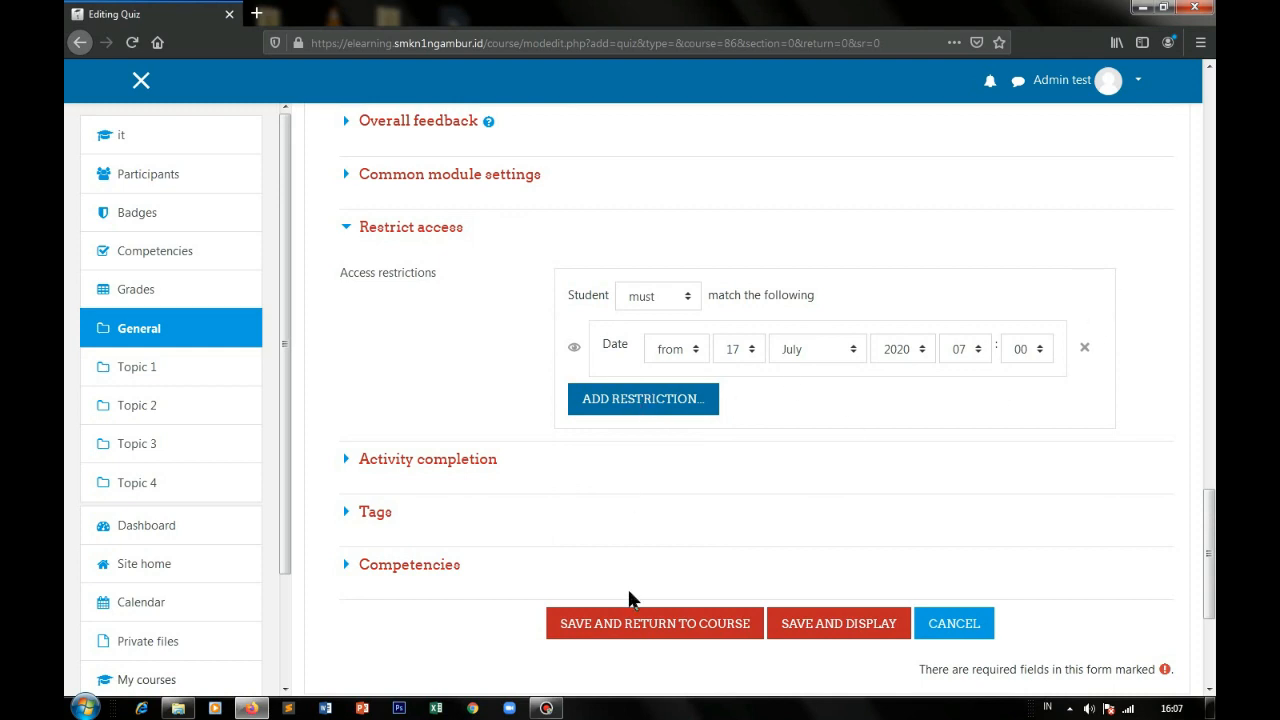
left_click(685, 638)
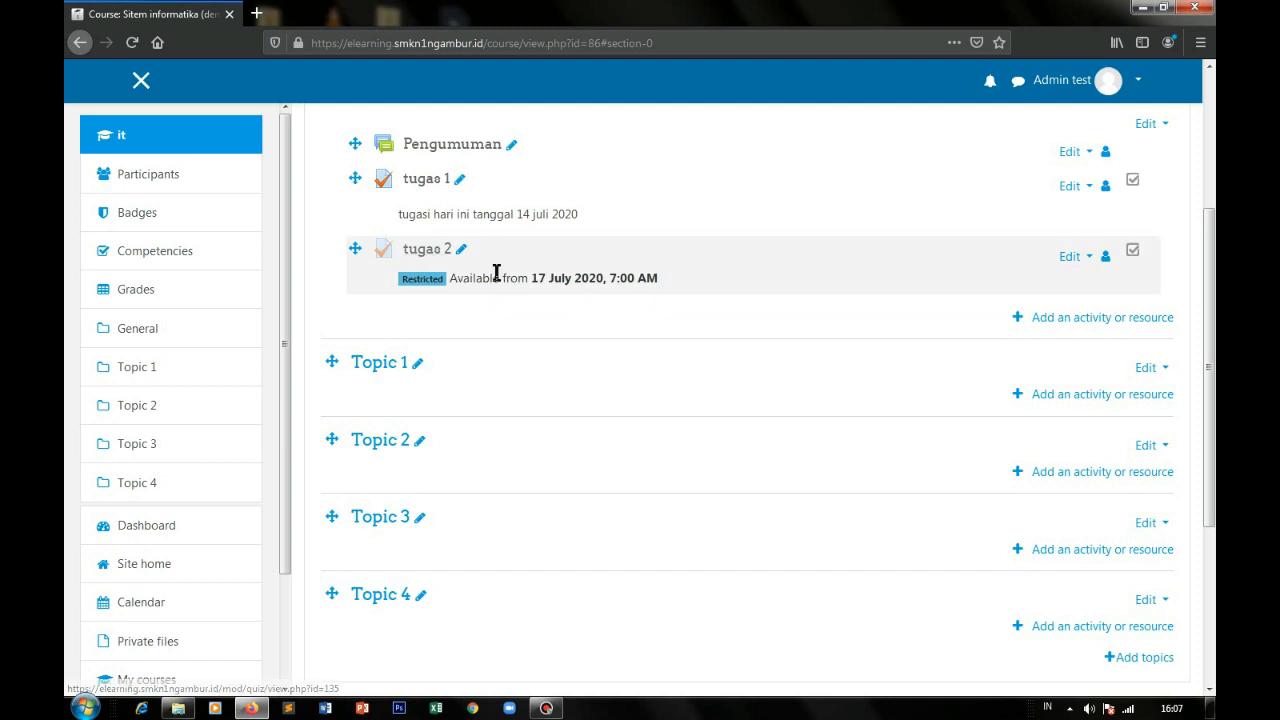
left_click_drag(492, 278, 555, 280)
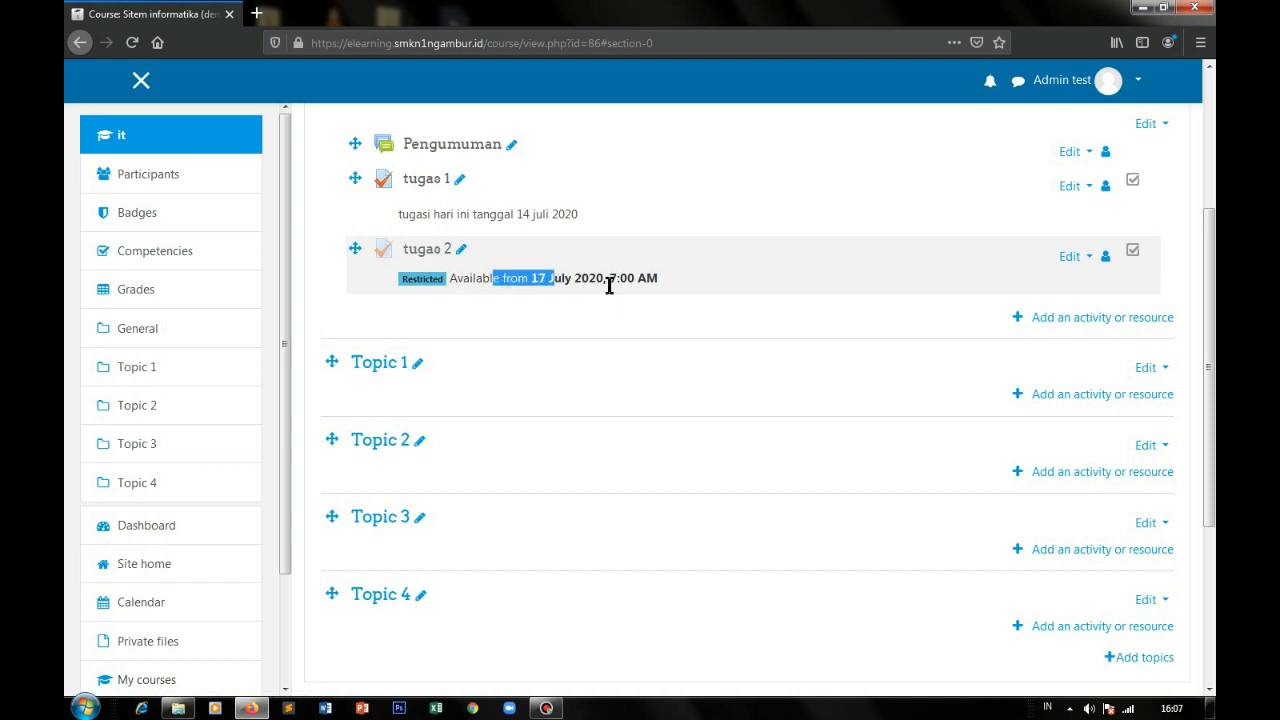
Step: Open the quiz tugas 2 from the course page, dismiss the Windows color scheme prompt, and check the quiz's timing
left_click(421, 255)
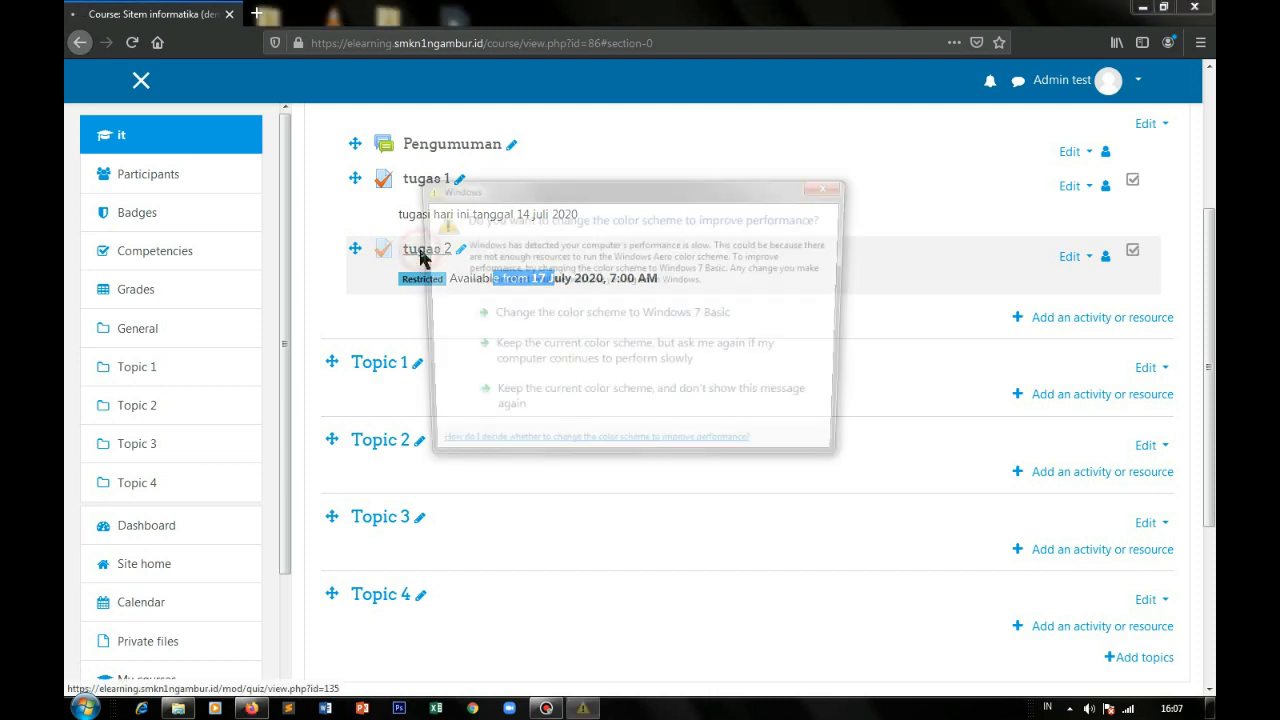
left_click(847, 182)
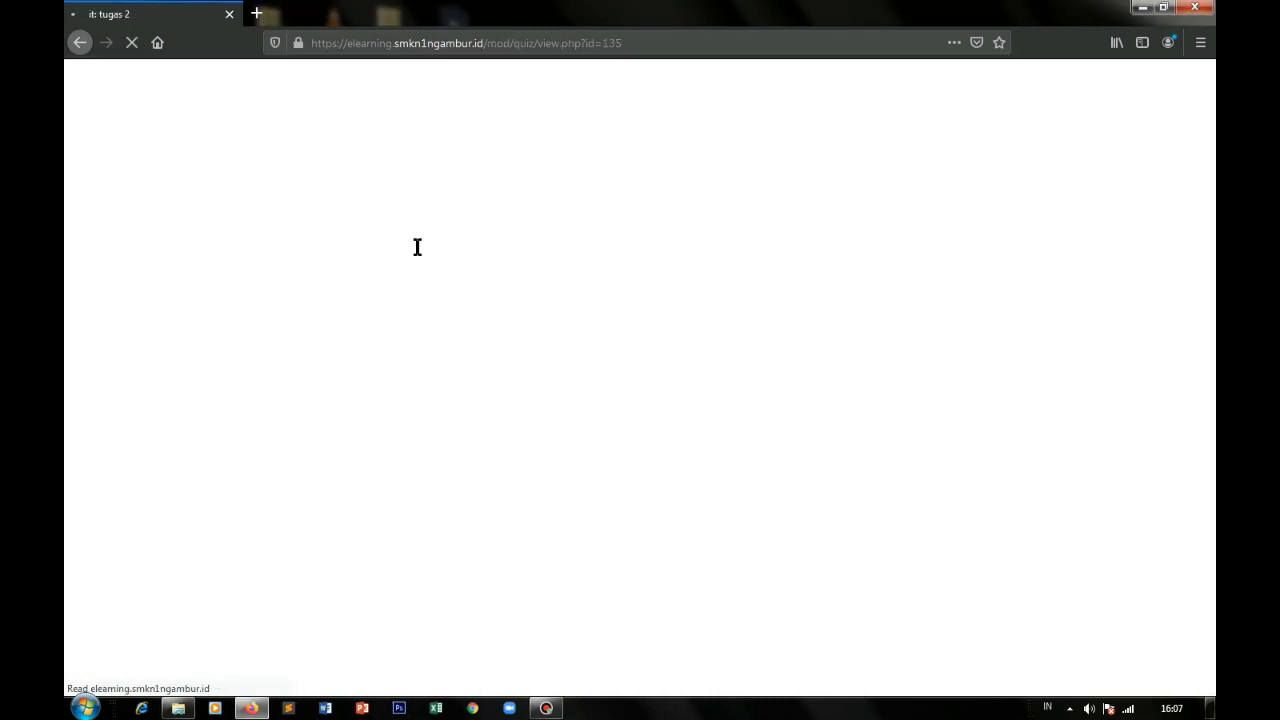
scroll(760, 447, "down", 3)
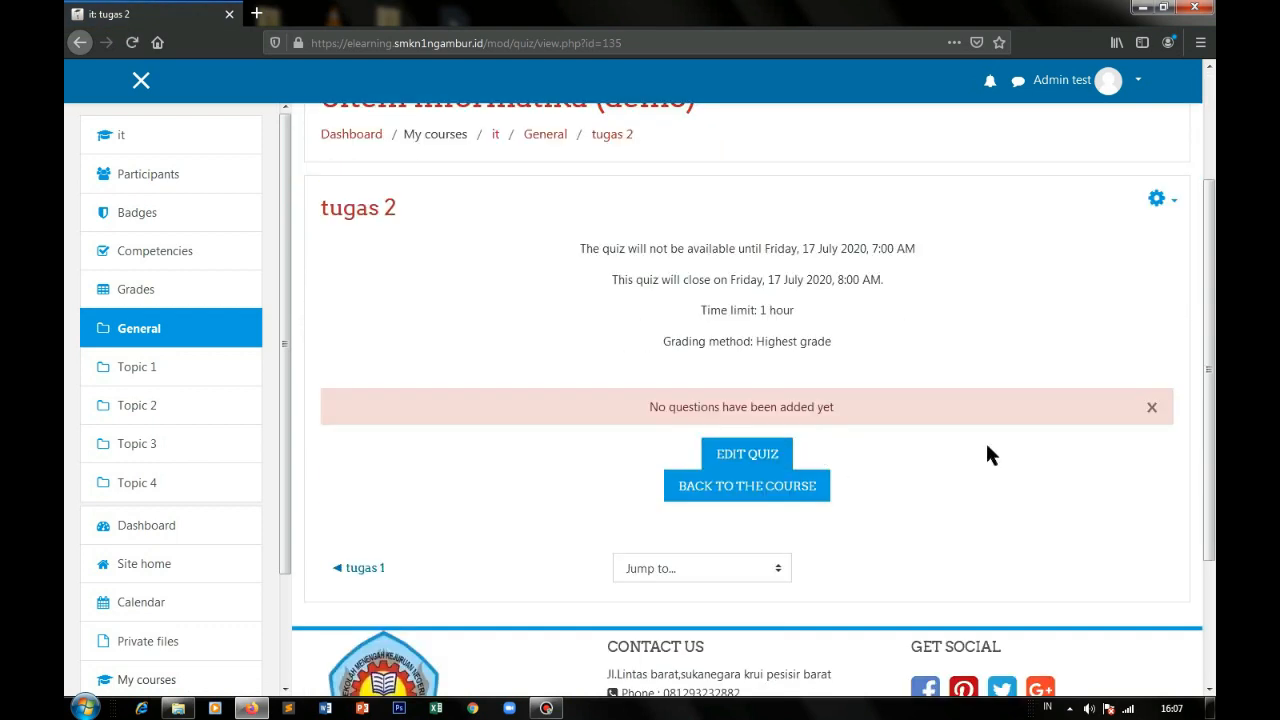
Step: Open the question bank of tugas 2 and bring up its category editing page with the Add category form
left_click(1174, 203)
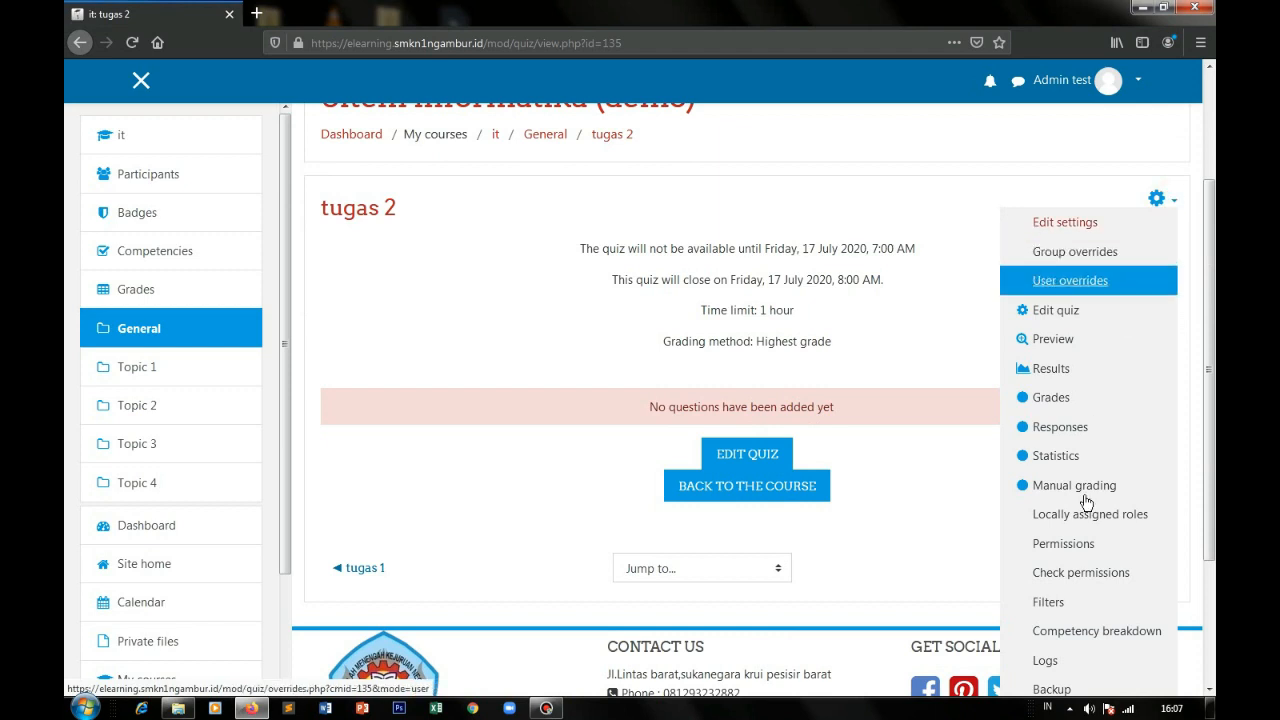
scroll(1075, 610, "down", 1)
scroll(1075, 610, "down", 2)
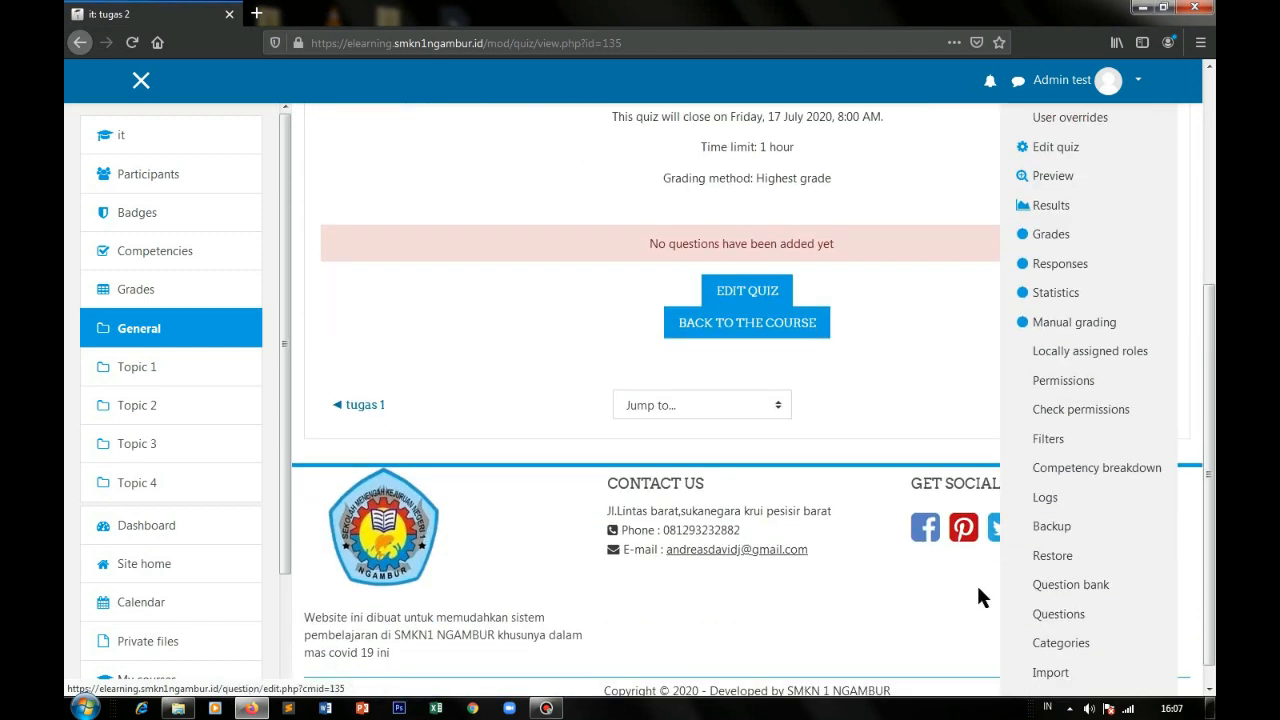
left_click(1048, 586)
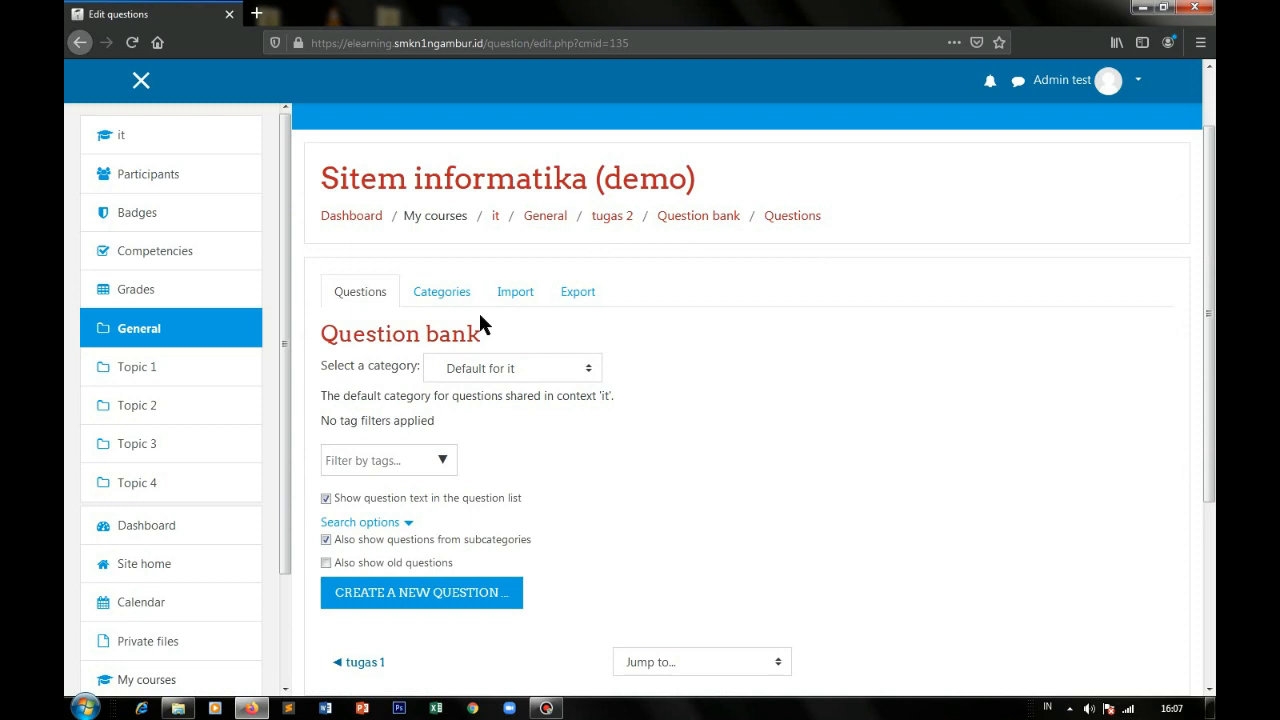
left_click(461, 304)
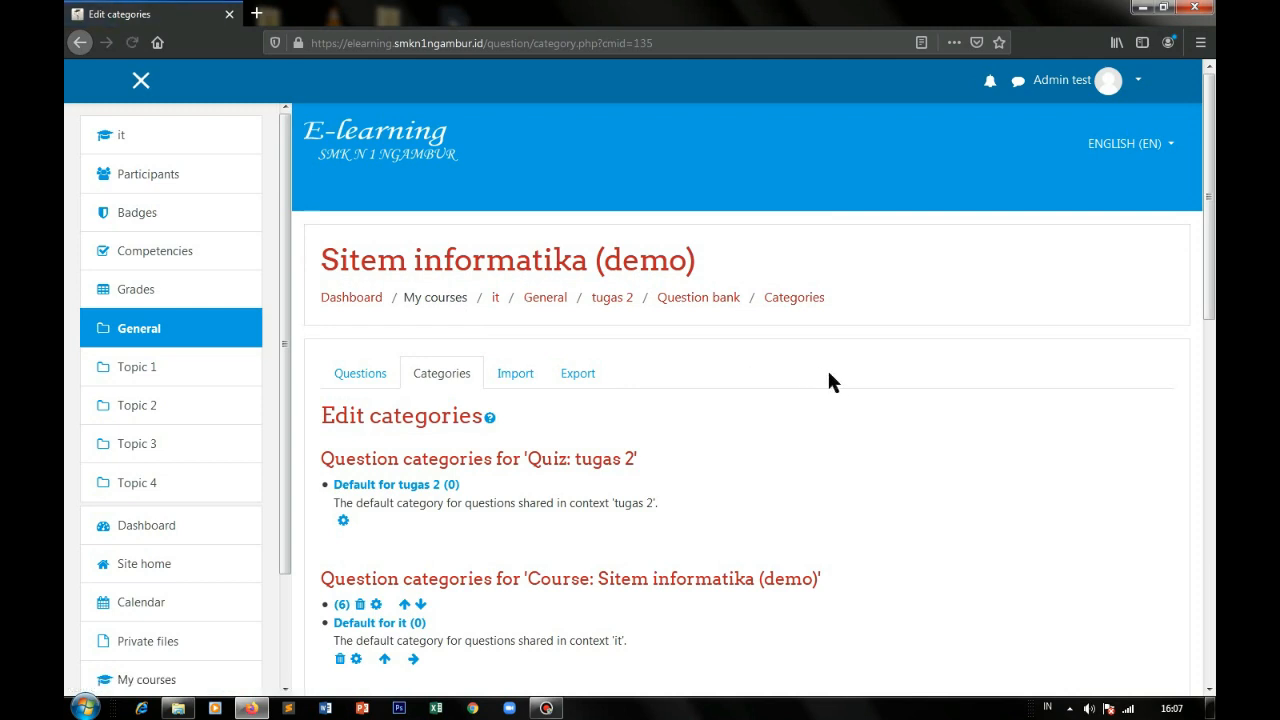
scroll(834, 411, "down", 1)
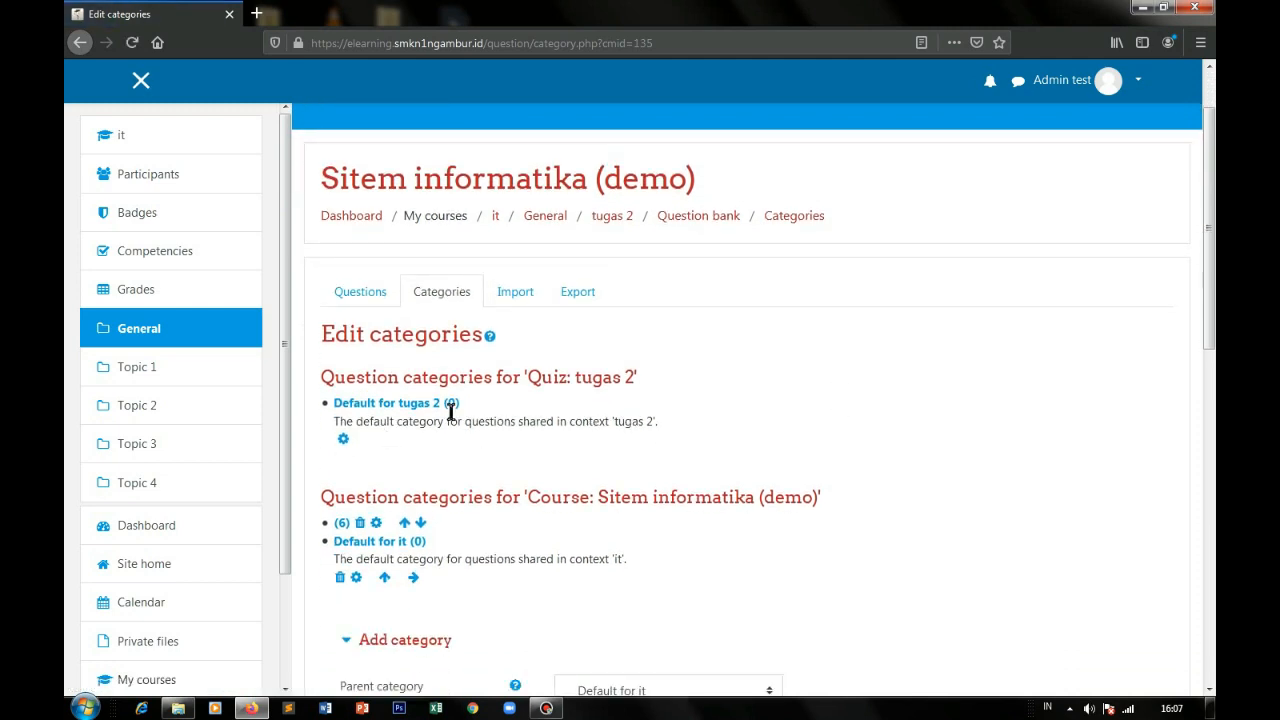
scroll(563, 417, "down", 1)
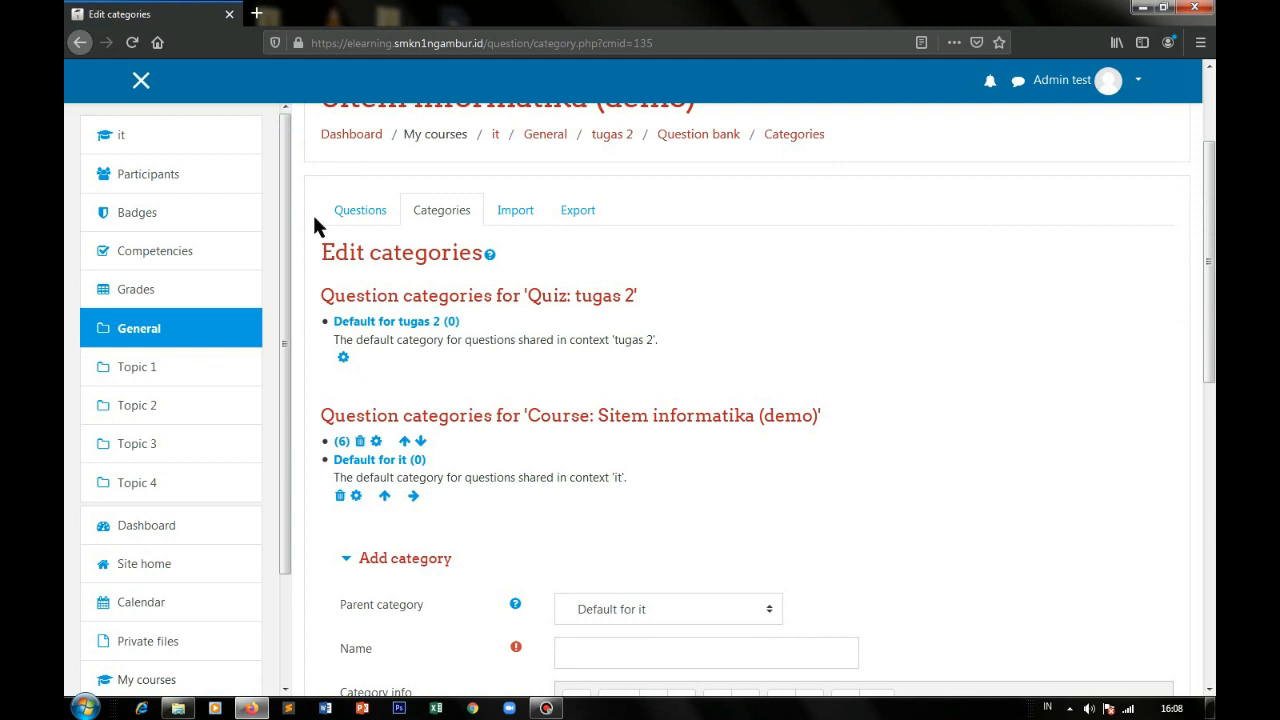
Step: Delete the unnamed course question category, moving its questions to Default for it, and open the question import page
left_click(360, 443)
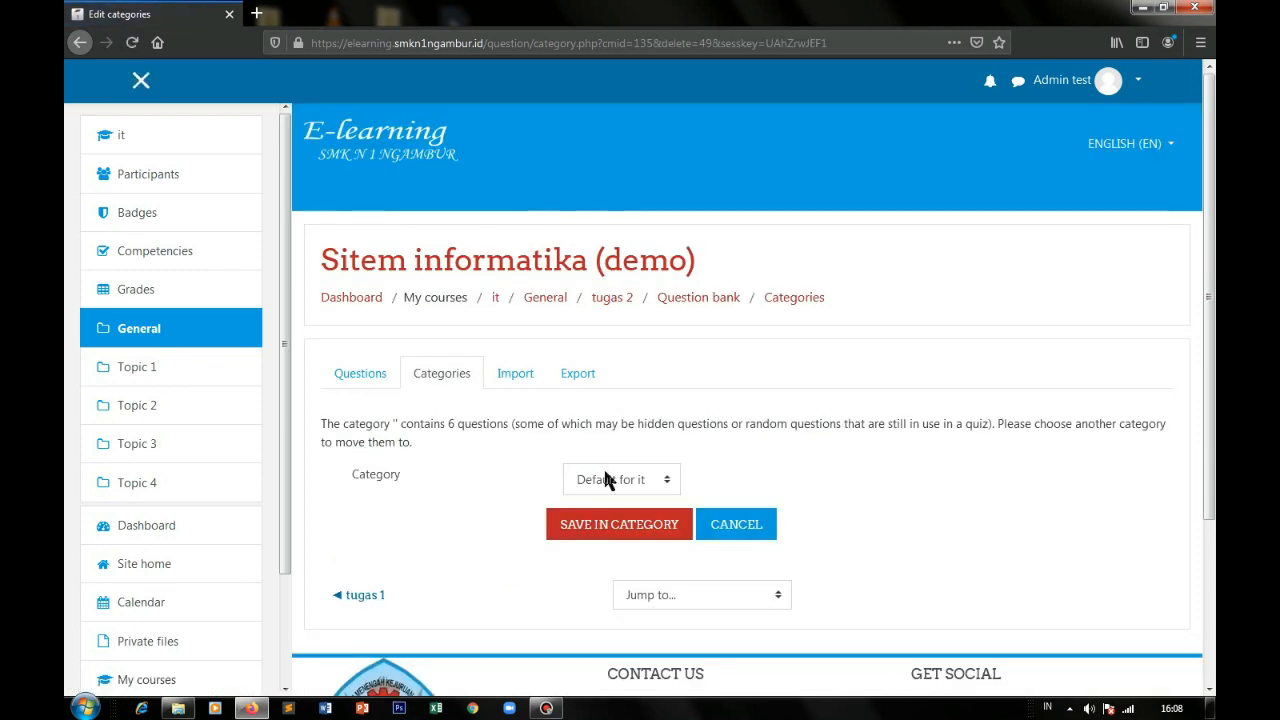
left_click(605, 479)
left_click(600, 530)
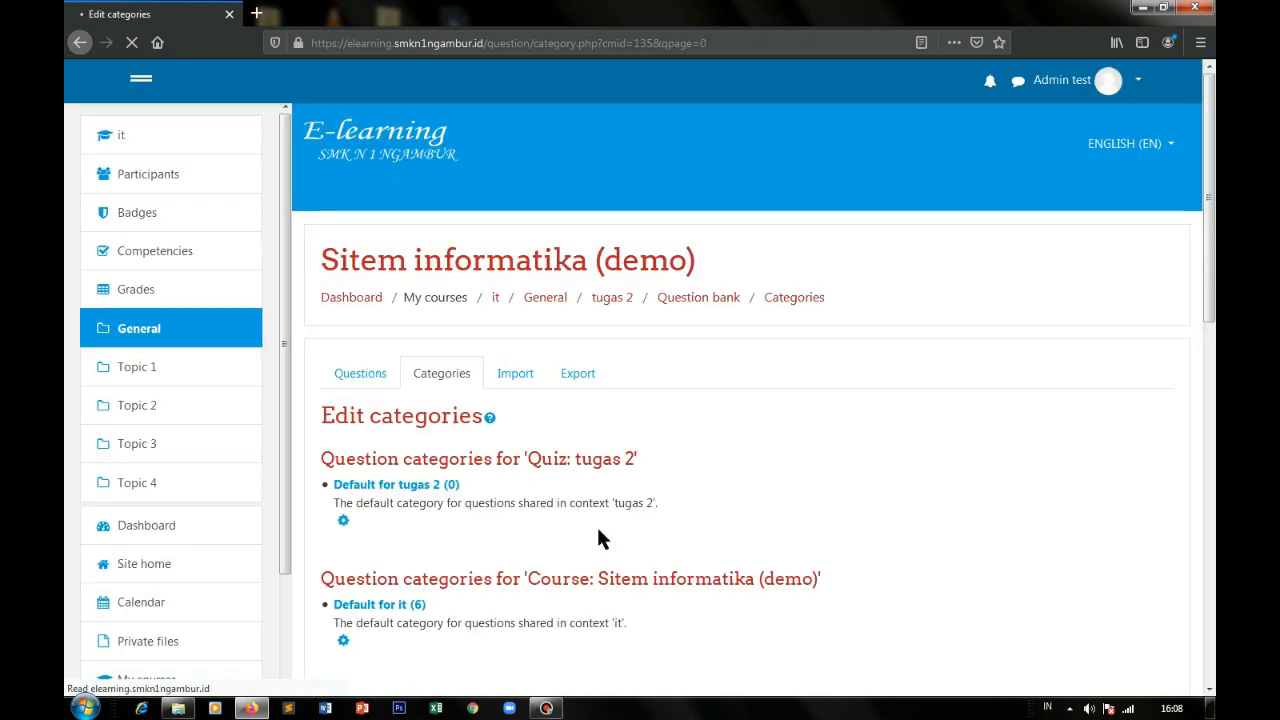
left_click(515, 386)
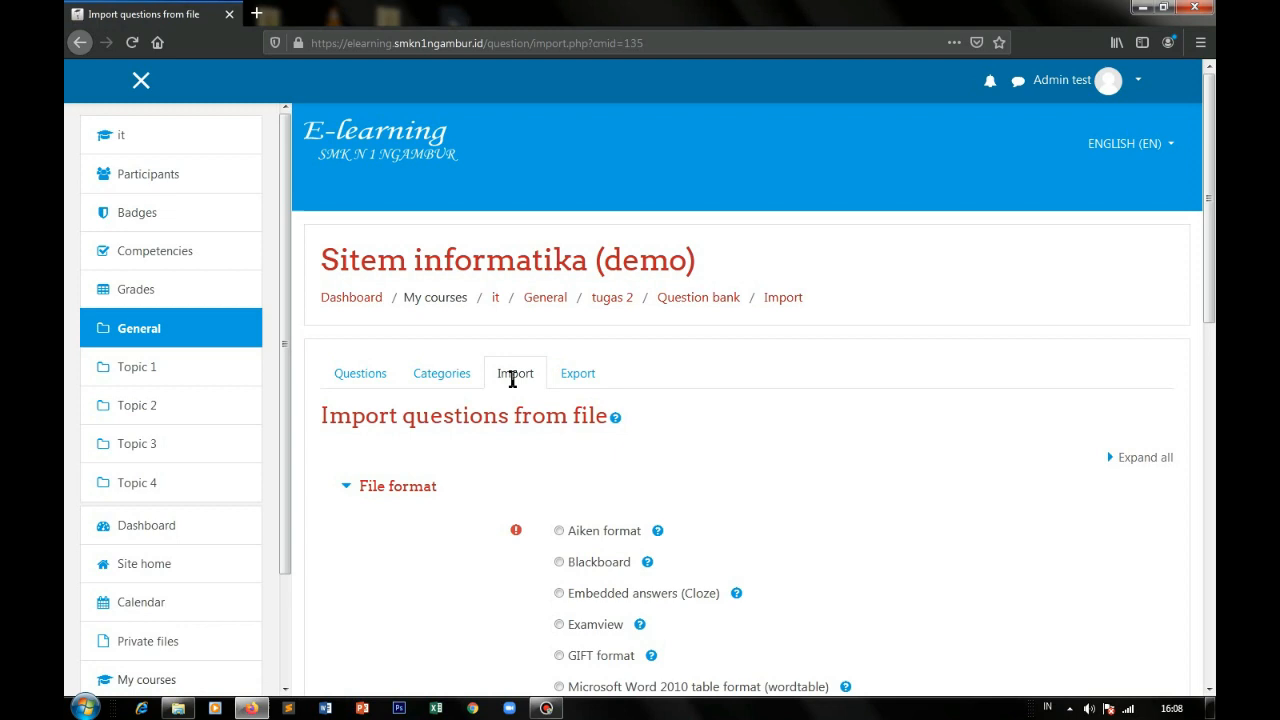
Step: Switch to Windows Explorer, inspect the Word file contoh soal in the Moodle folder under Downloads, and return to the import page
left_click(178, 708)
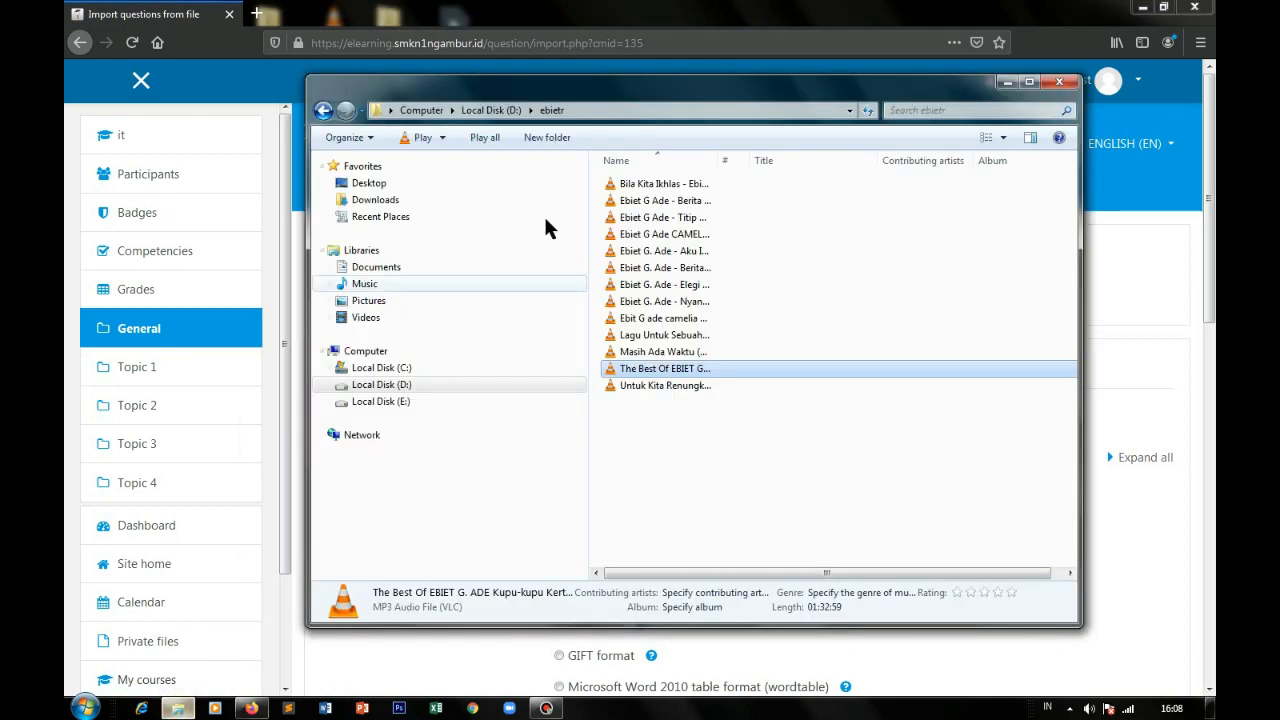
left_click(375, 199)
double_click(912, 302)
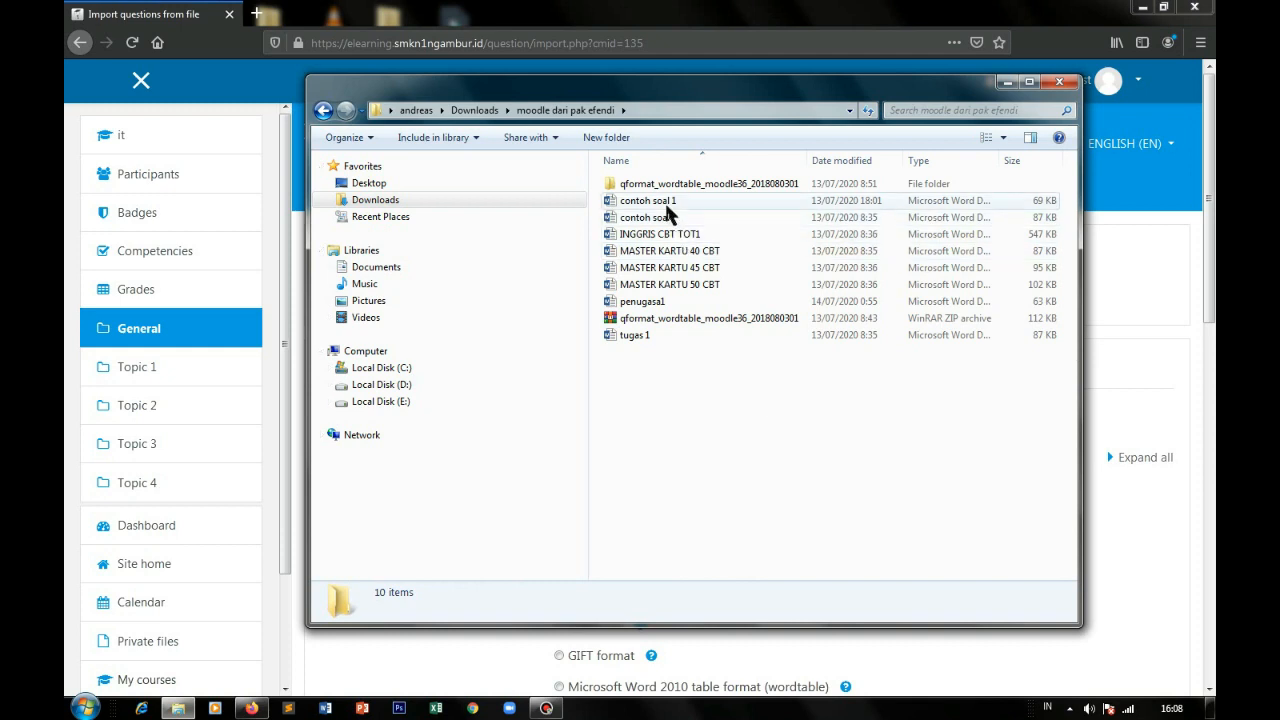
double_click(666, 217)
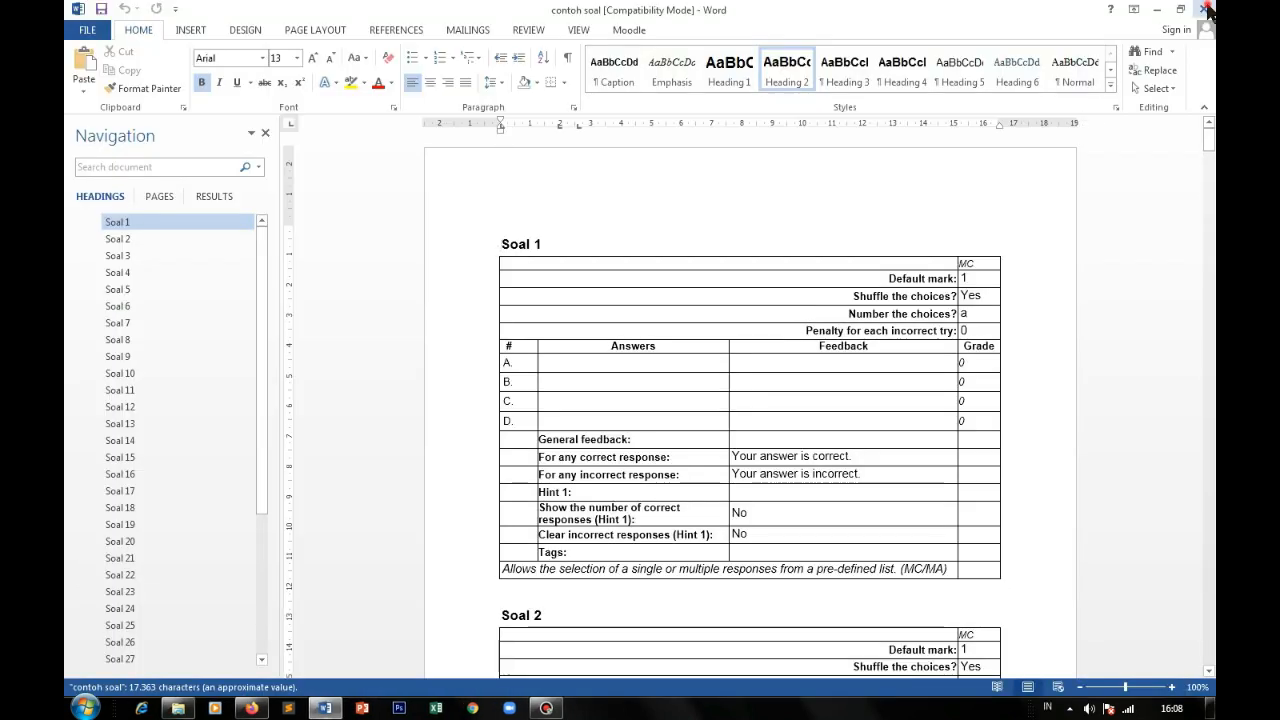
left_click(1206, 10)
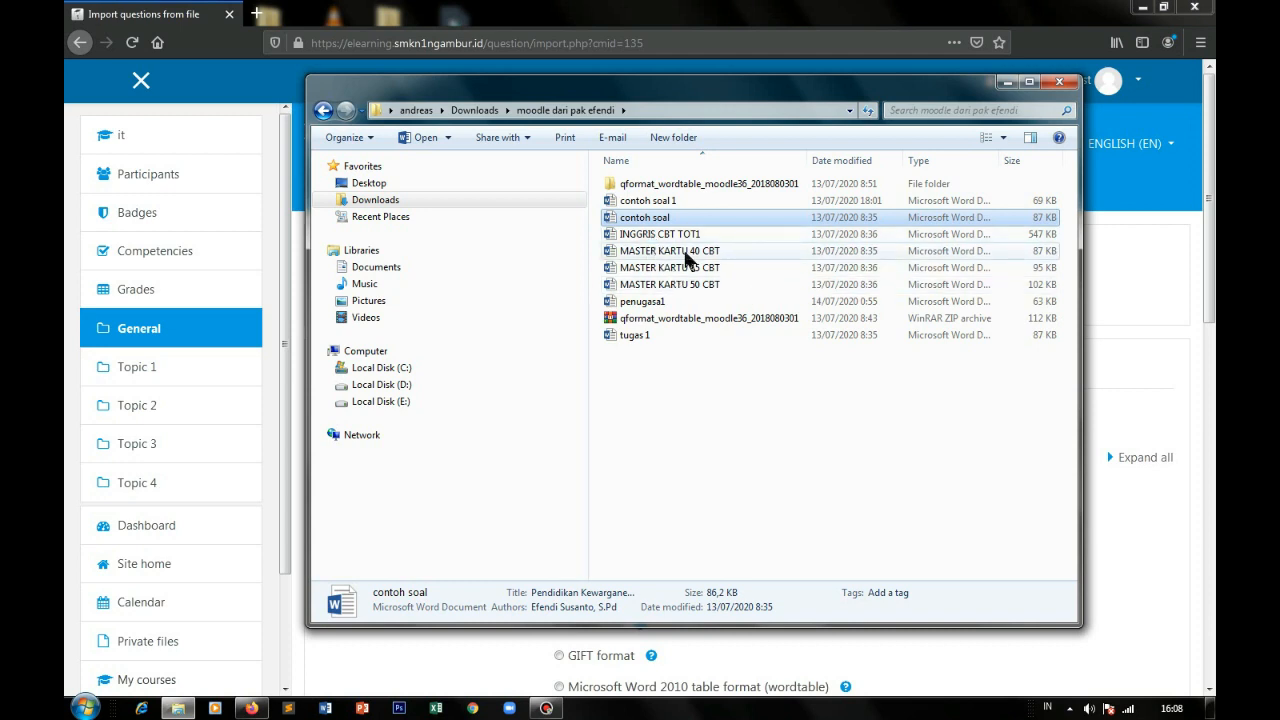
left_click(1006, 82)
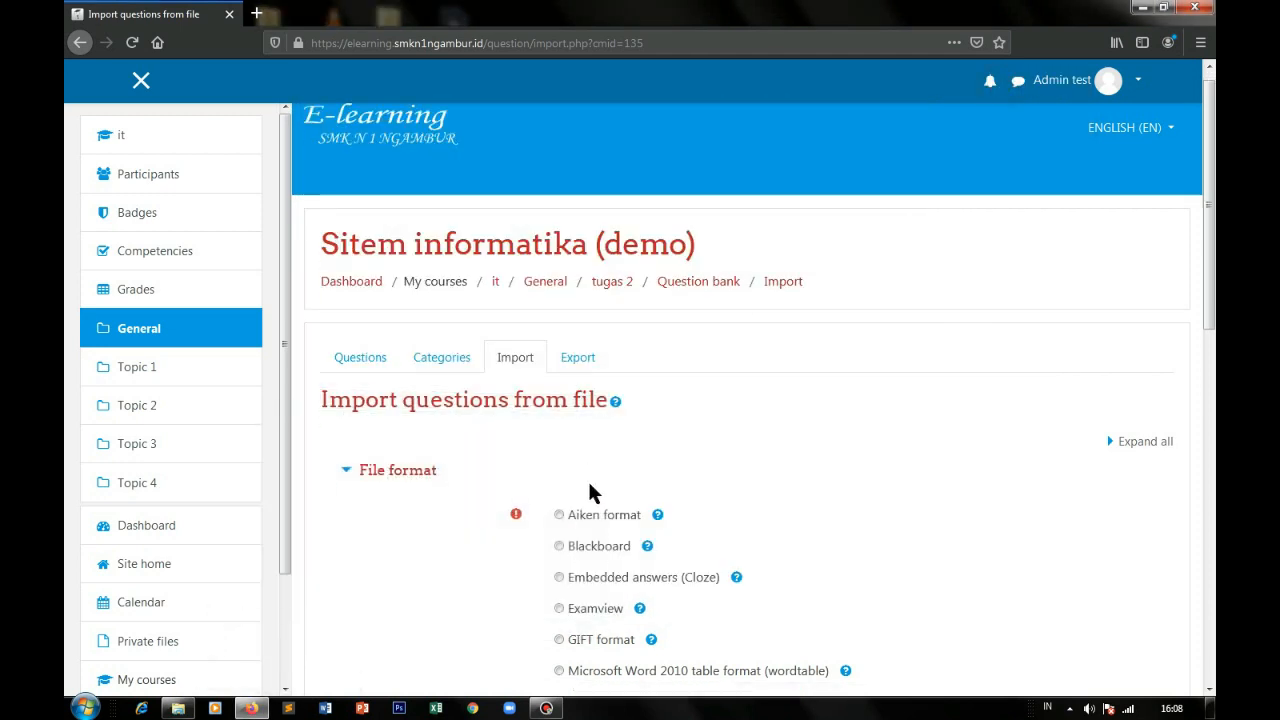
Step: Set the import file format to Microsoft Word 2010 table format (wordtable) and the import category to Default for tugas 2
scroll(590, 490, "down", 2)
scroll(712, 460, "down", 3)
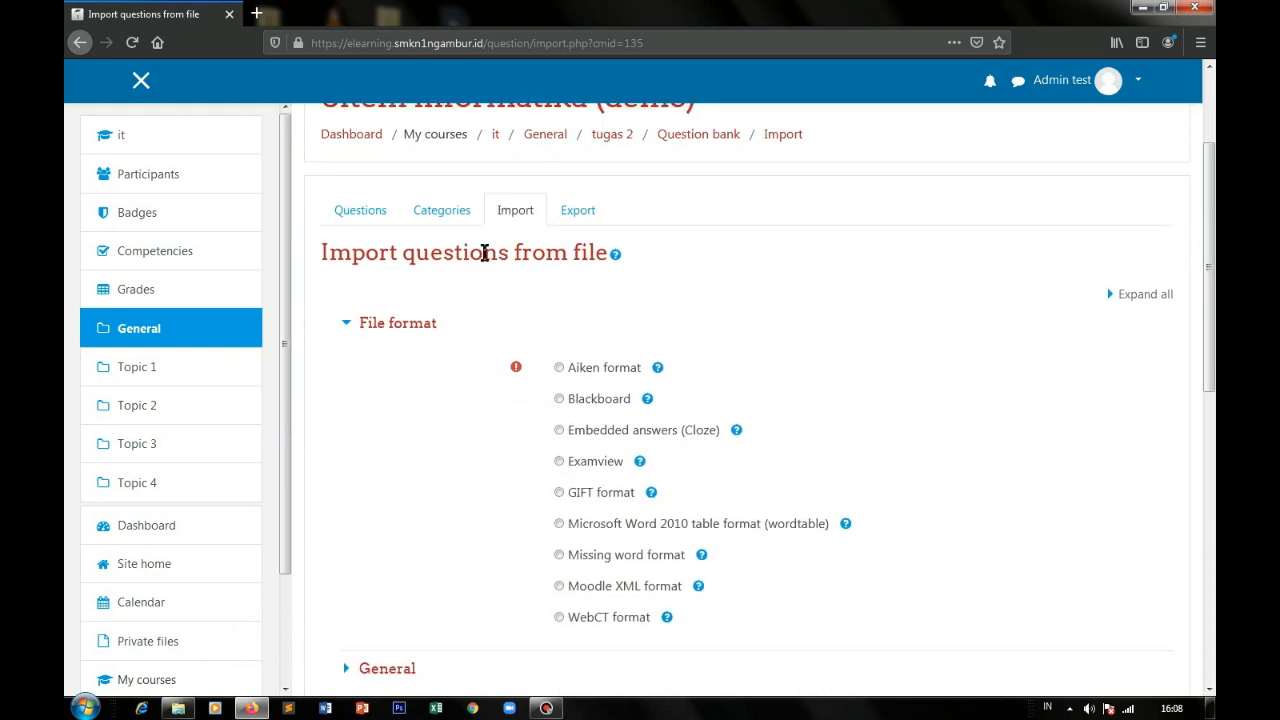
left_click(559, 445)
scroll(705, 470, "down", 2)
scroll(701, 459, "down", 2)
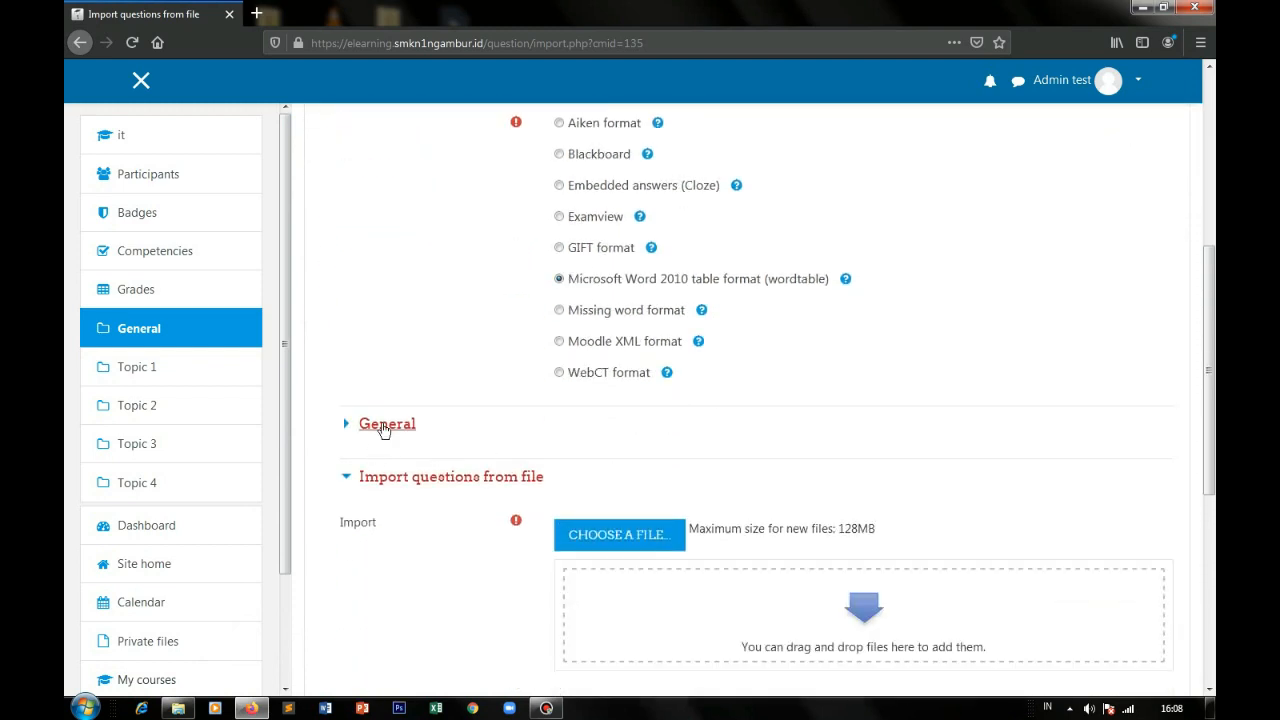
left_click(384, 425)
left_click(645, 478)
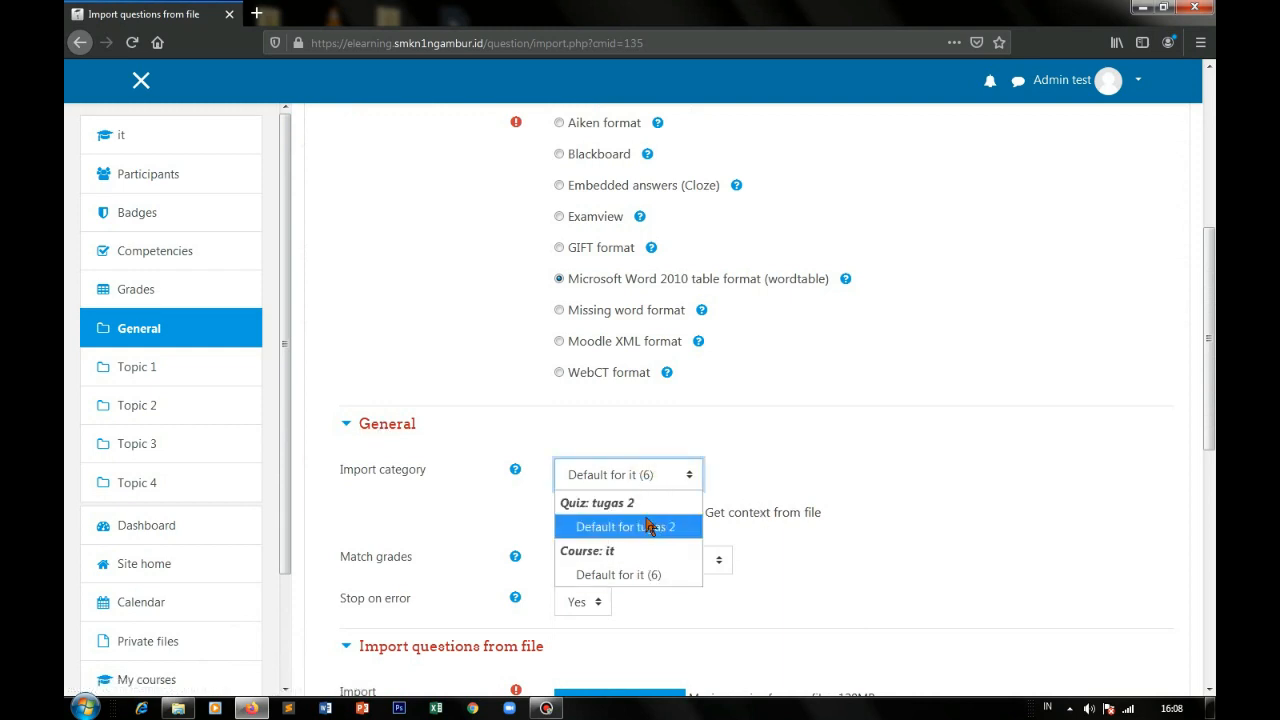
left_click(648, 525)
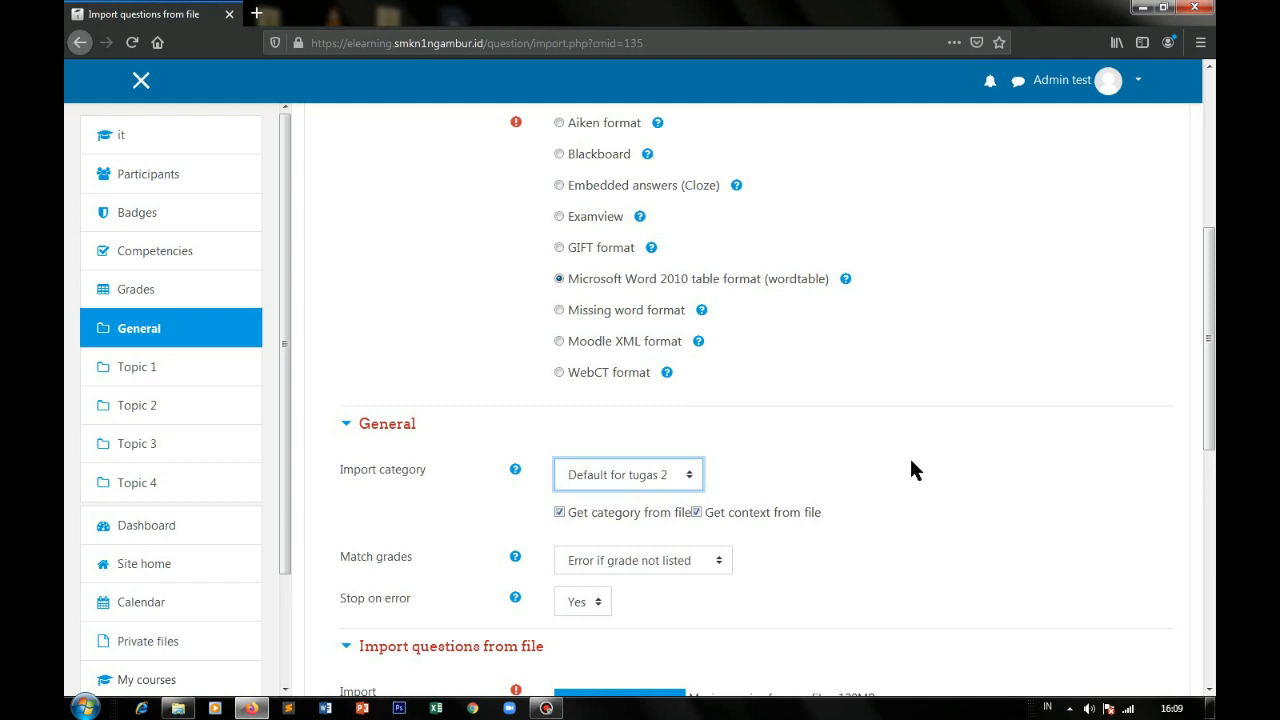
Step: Upload the Word file INGGRIS CBT TOT1 as the question file to import
scroll(911, 464, "down", 2)
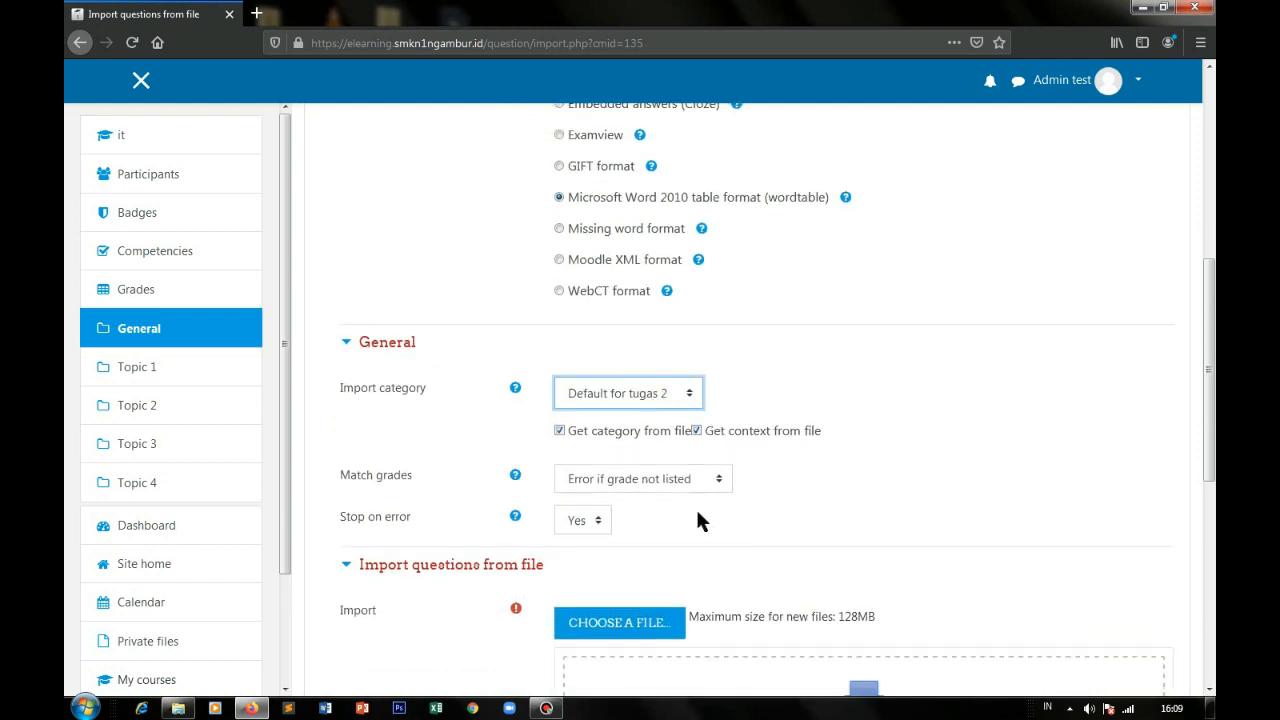
scroll(697, 520, "down", 2)
left_click(646, 540)
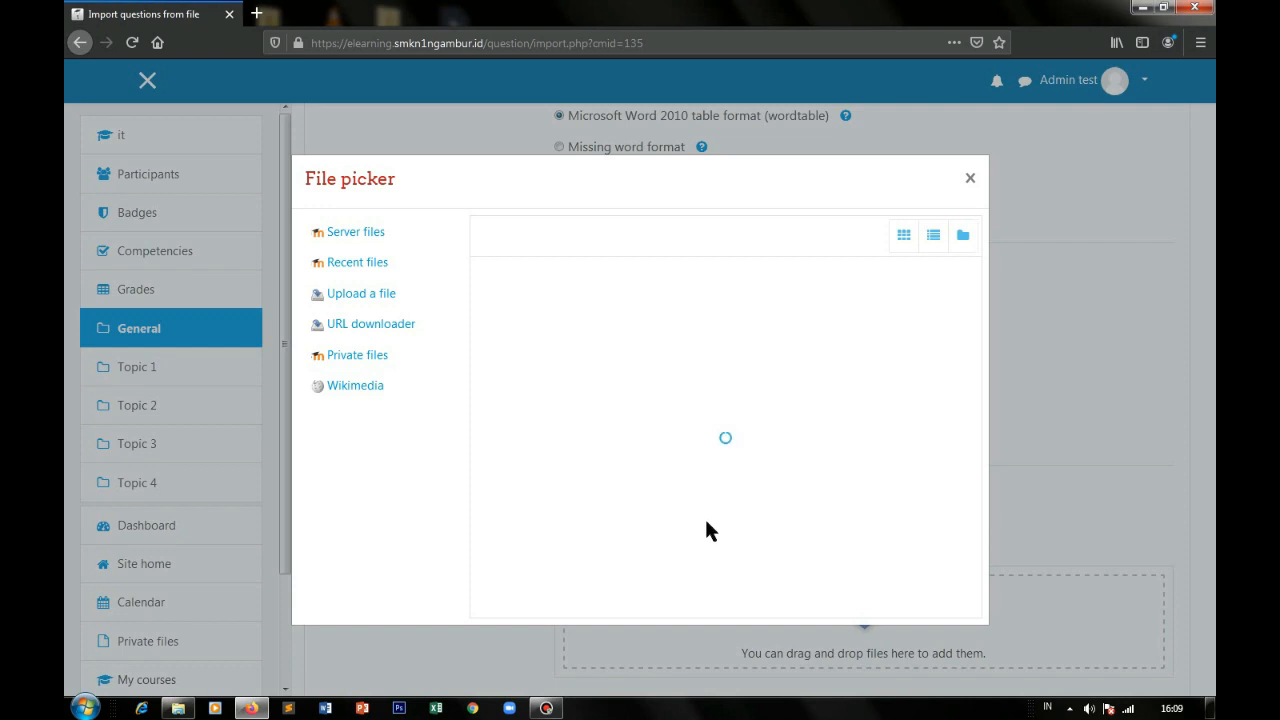
left_click(531, 338)
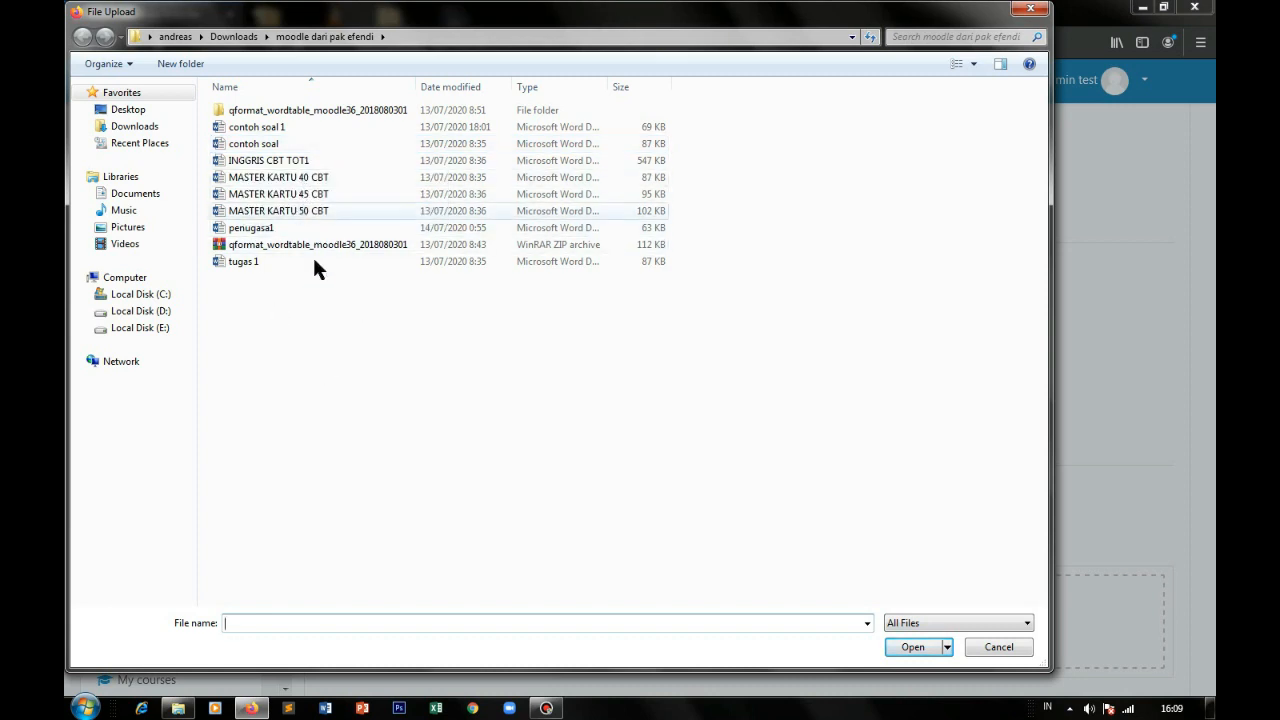
left_click(291, 162)
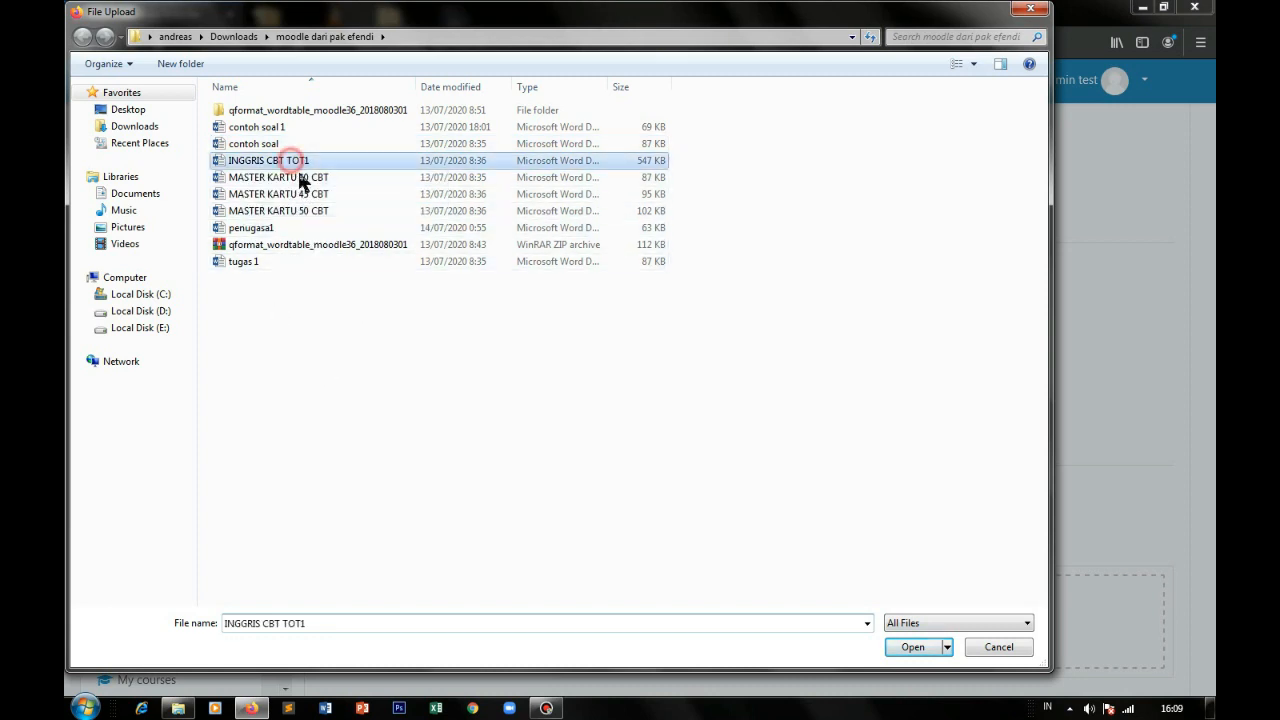
left_click(908, 647)
left_click(714, 549)
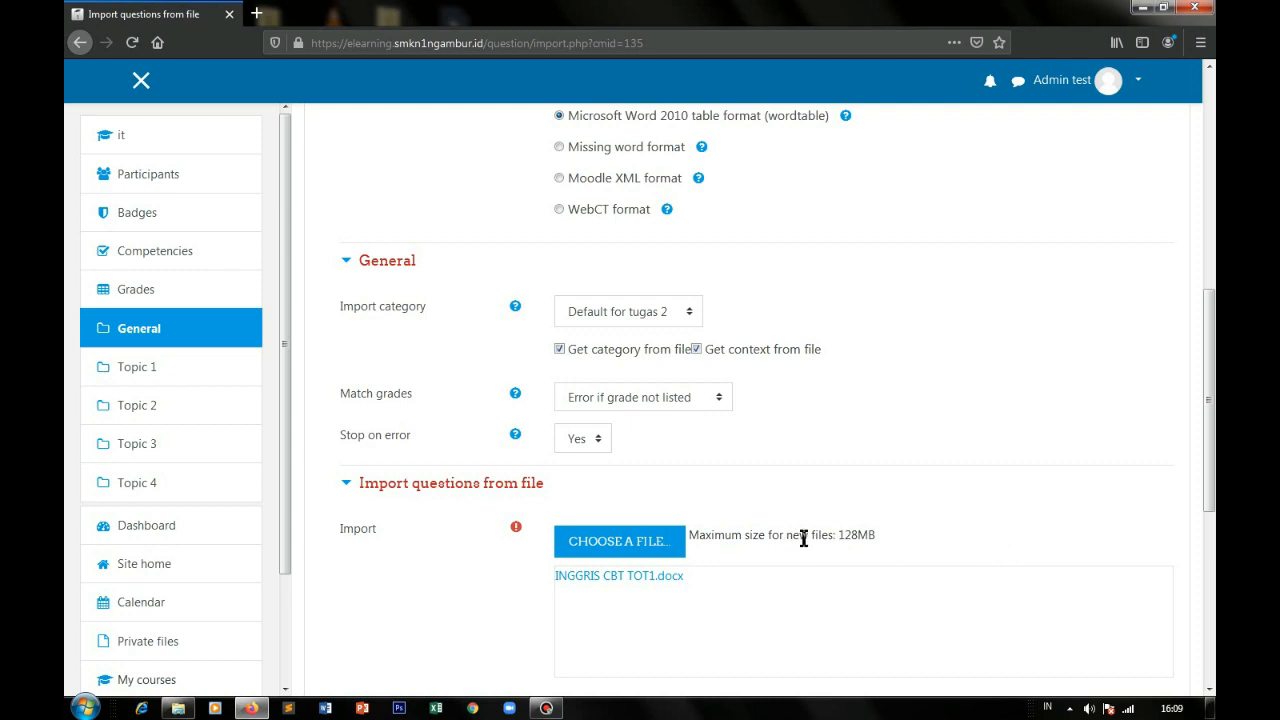
Step: Check the maximum upload size and import the questions from INGGRIS CBT TOT1.docx
left_click_drag(840, 536, 877, 533)
left_click(877, 533)
scroll(882, 538, "down", 1)
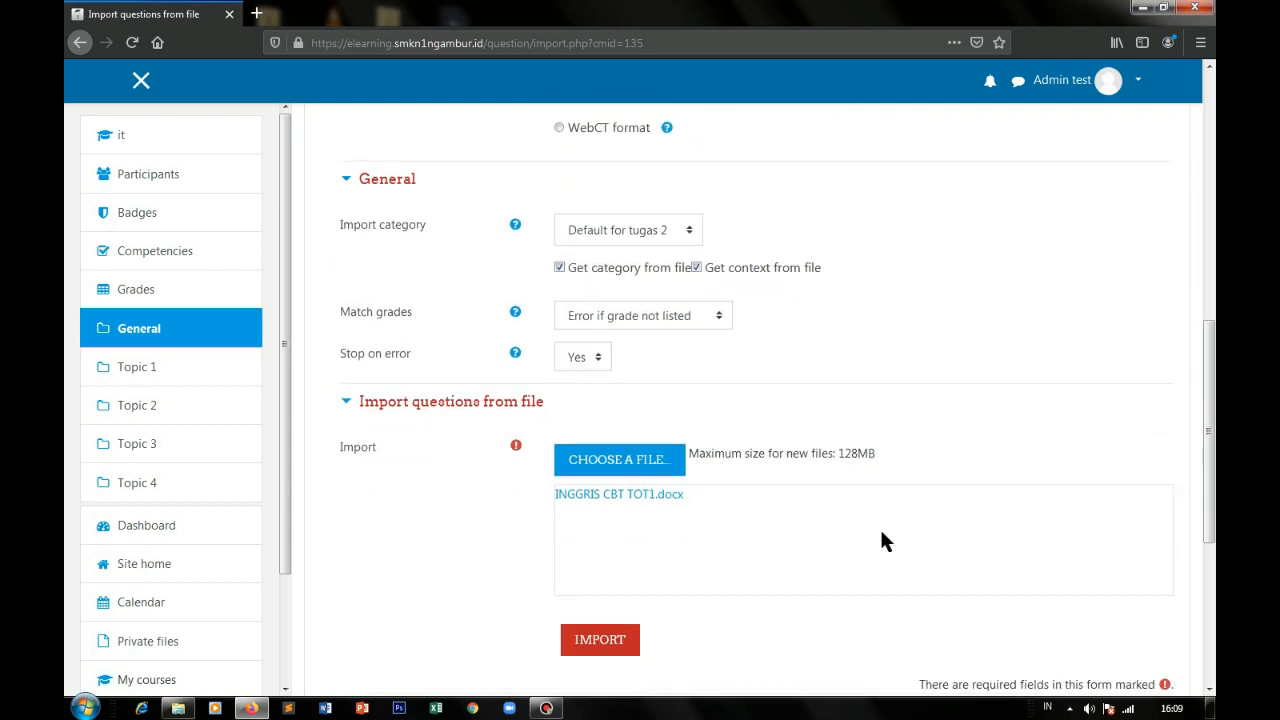
left_click(613, 643)
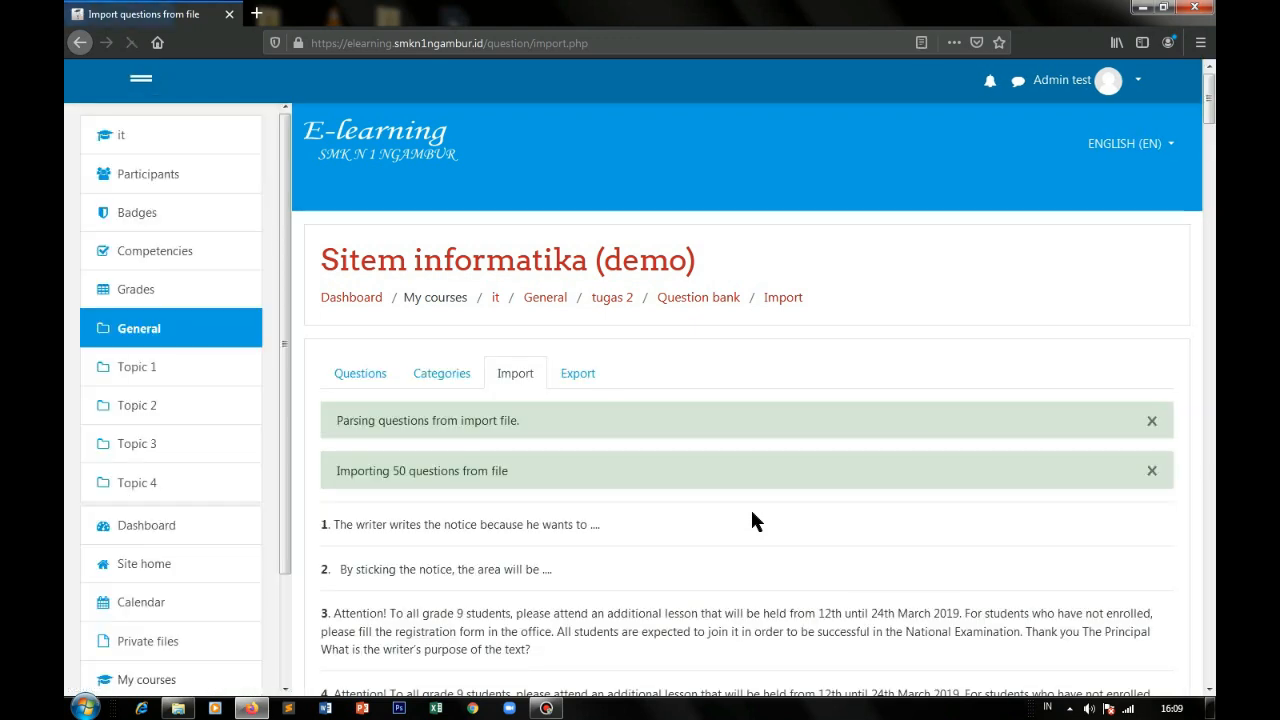
Step: Look through the list of imported questions to its end and leave the import results
scroll(731, 551, "down", 1)
scroll(731, 551, "down", 5)
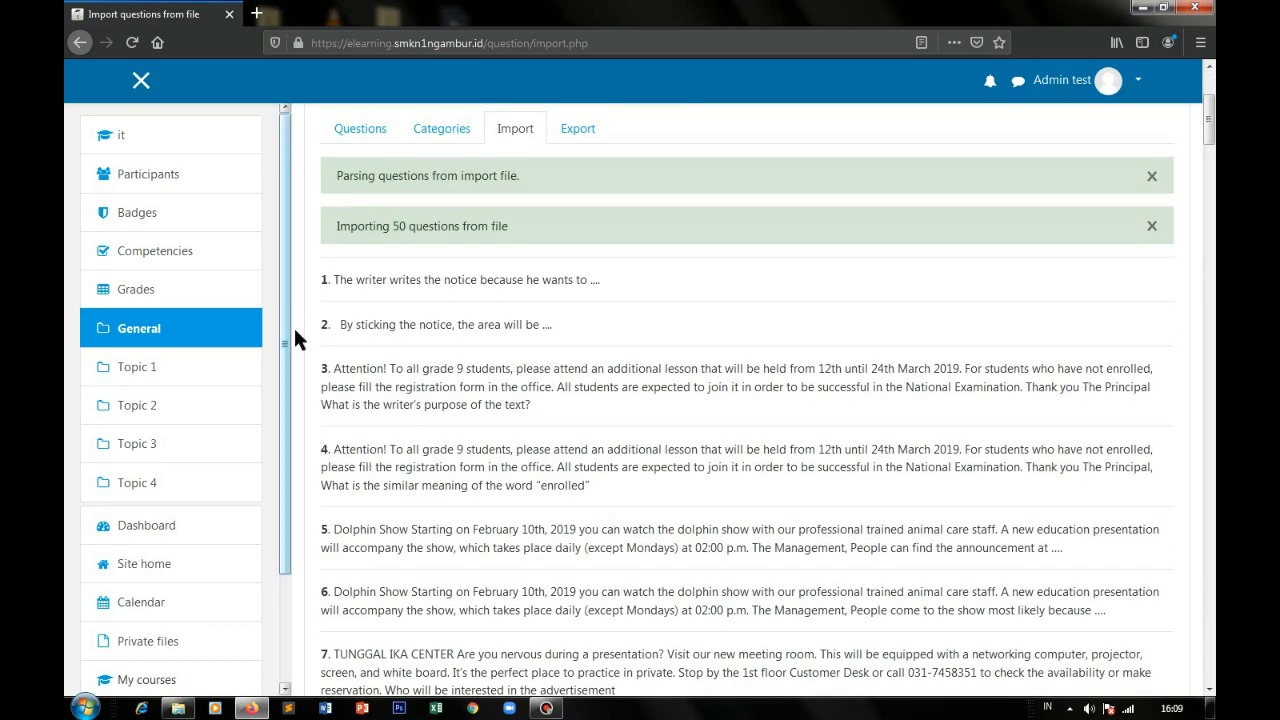
scroll(431, 350, "down", 15)
scroll(429, 341, "down", 20)
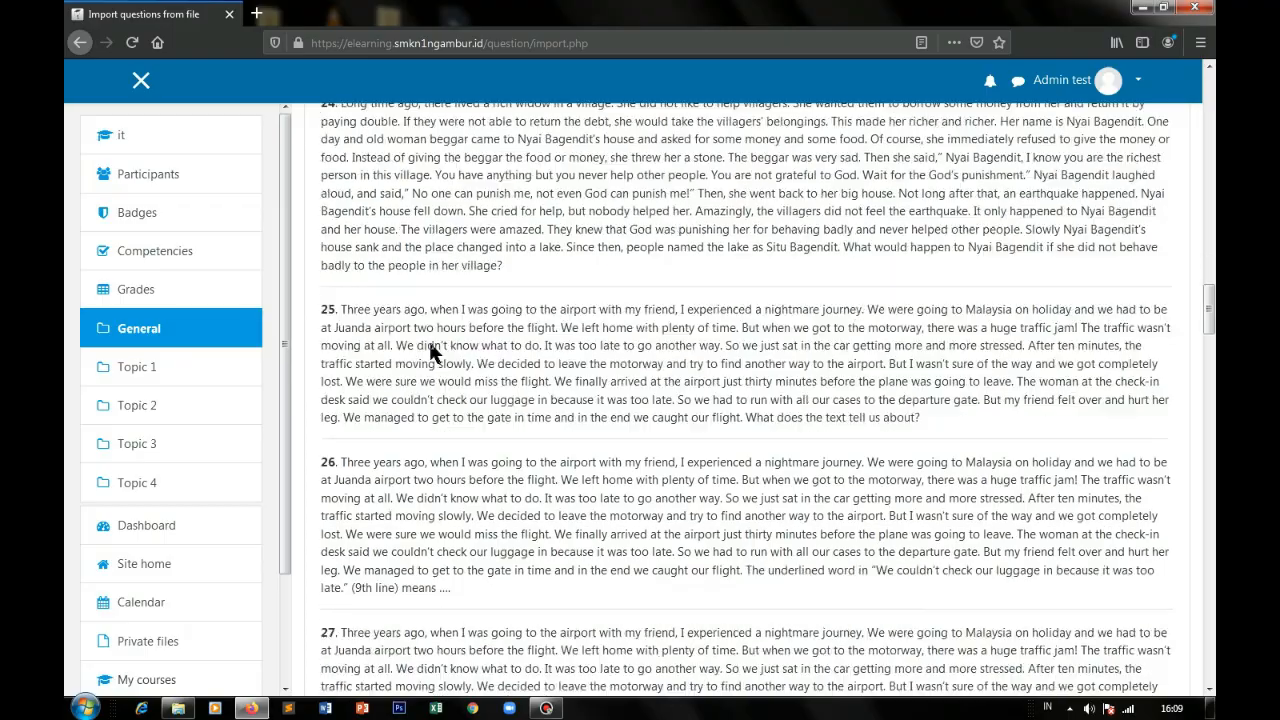
scroll(430, 345, "down", 20)
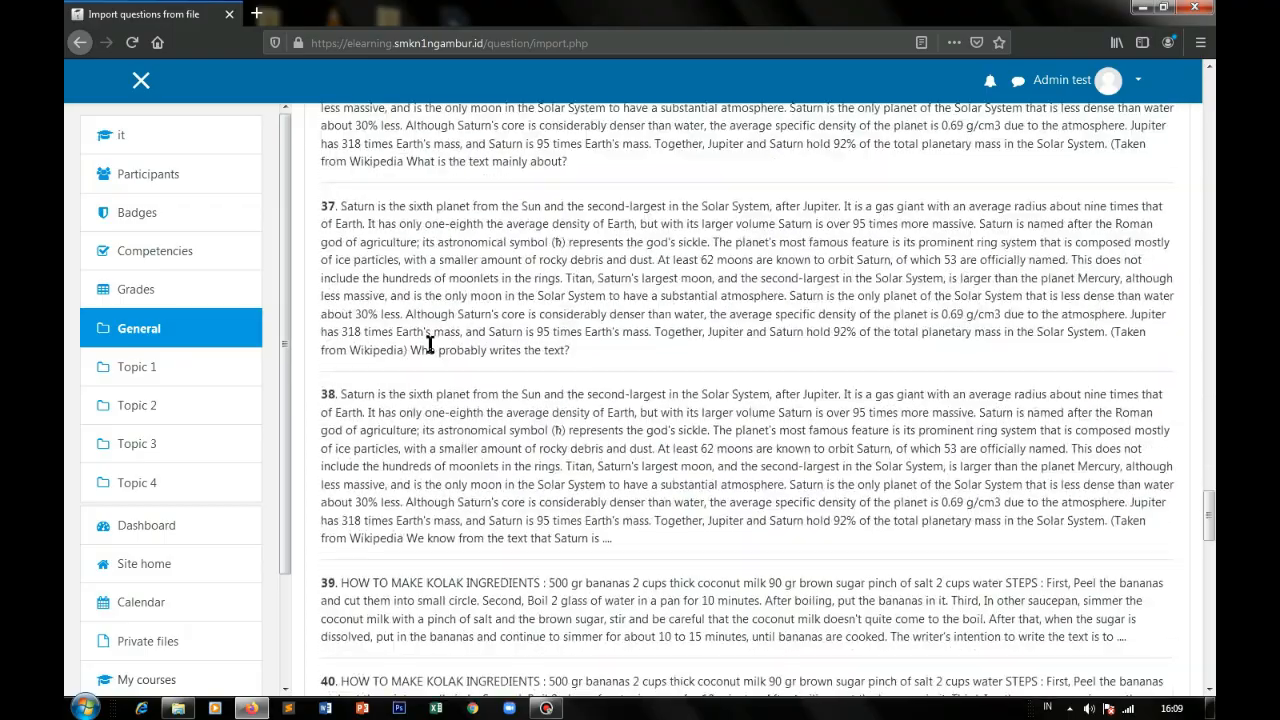
scroll(430, 345, "down", 5)
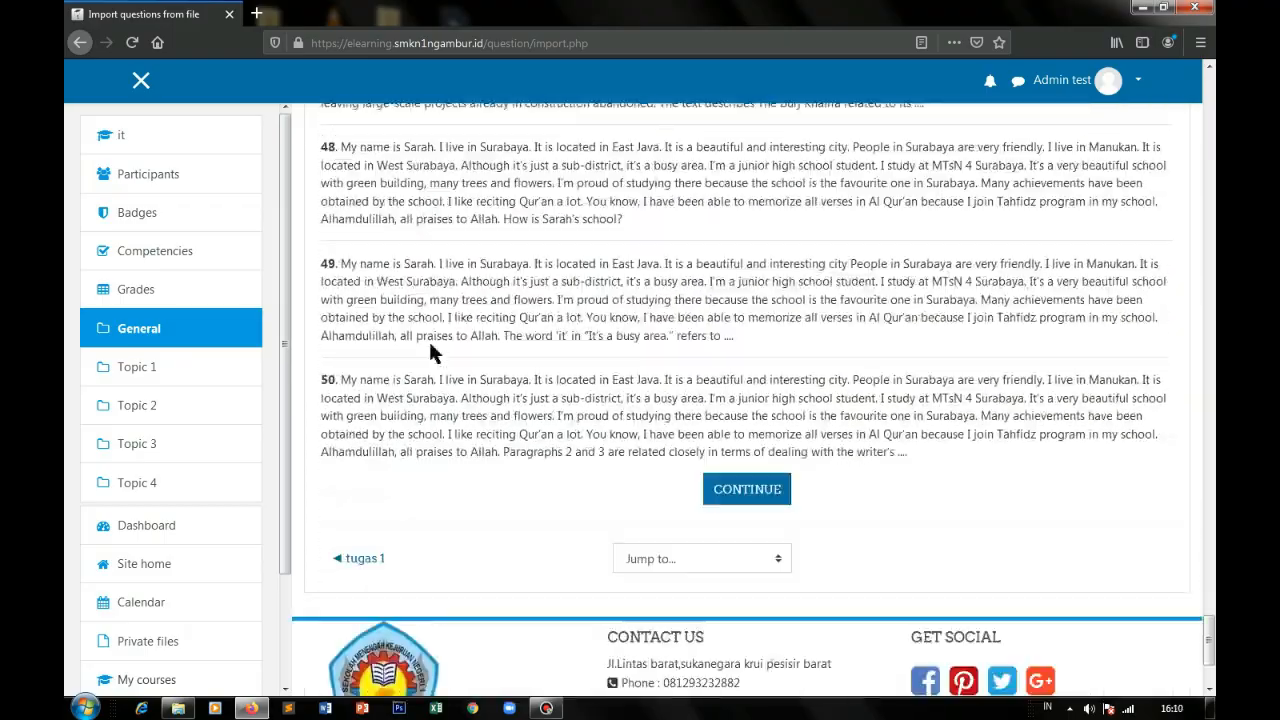
left_click(735, 313)
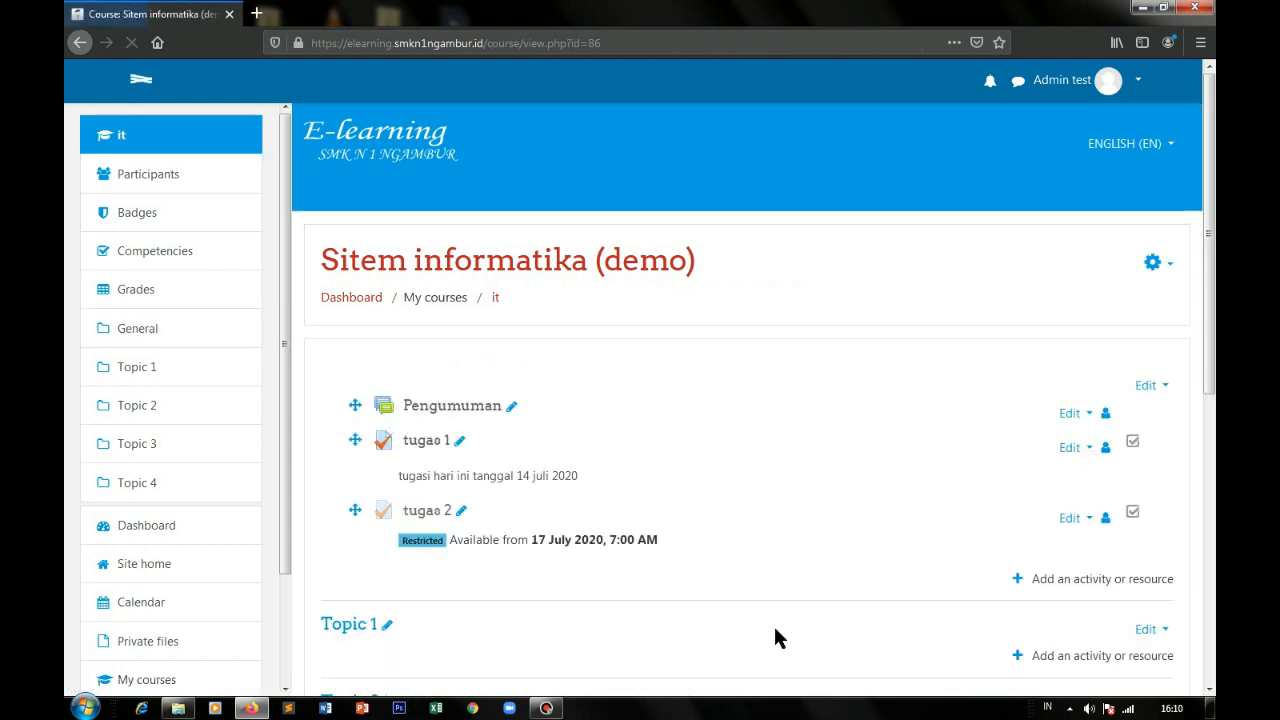
Step: Open the quiz tugas 2 from the course page and bring up its question editing page
left_click(422, 514)
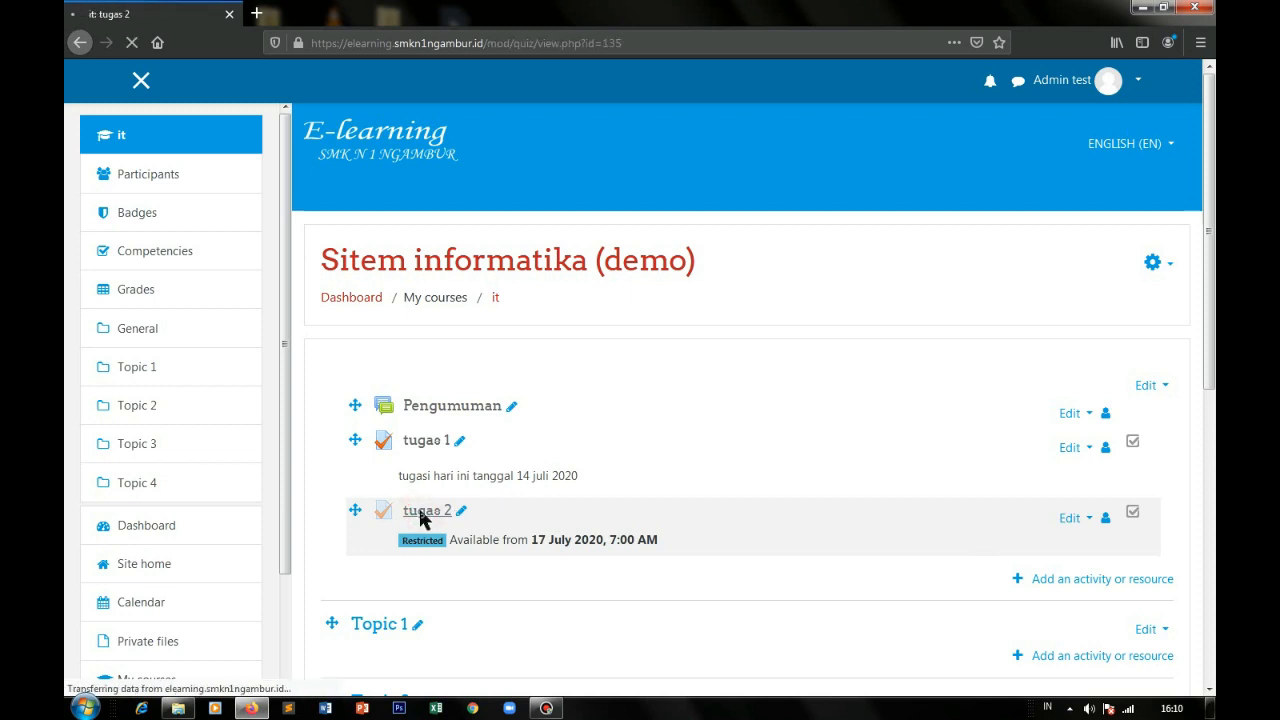
scroll(950, 557, "down", 1)
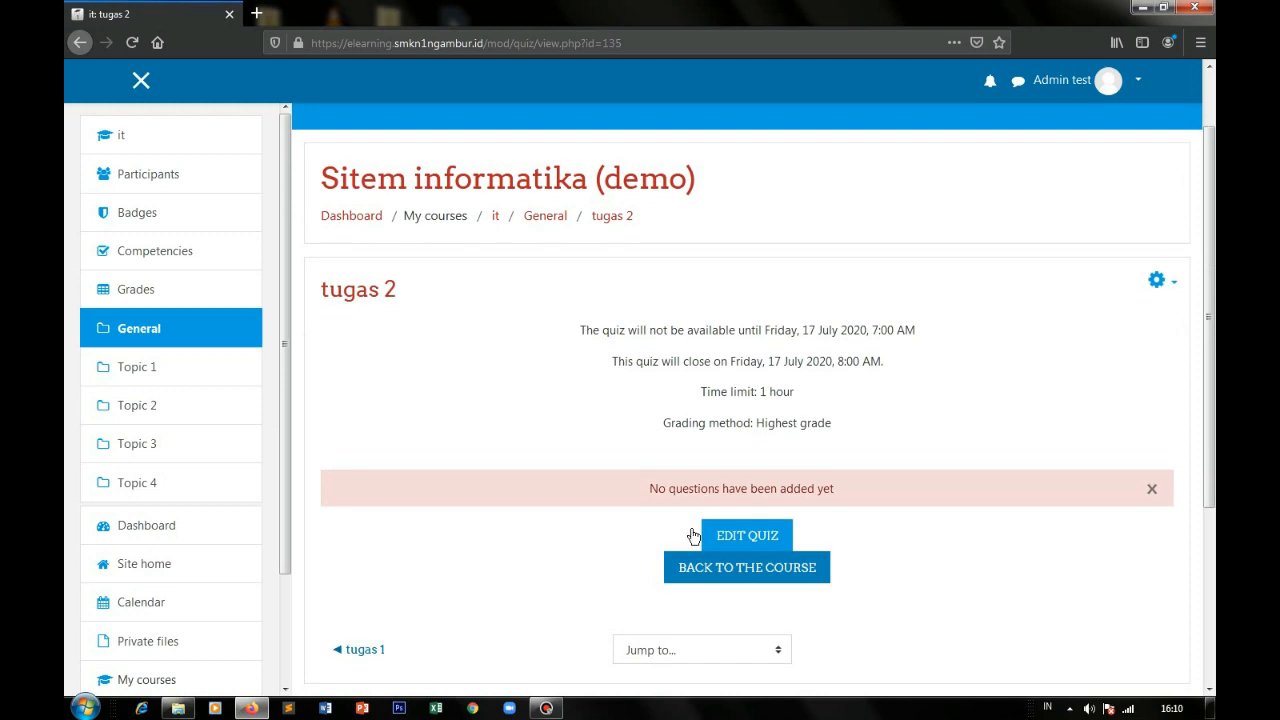
left_click(754, 540)
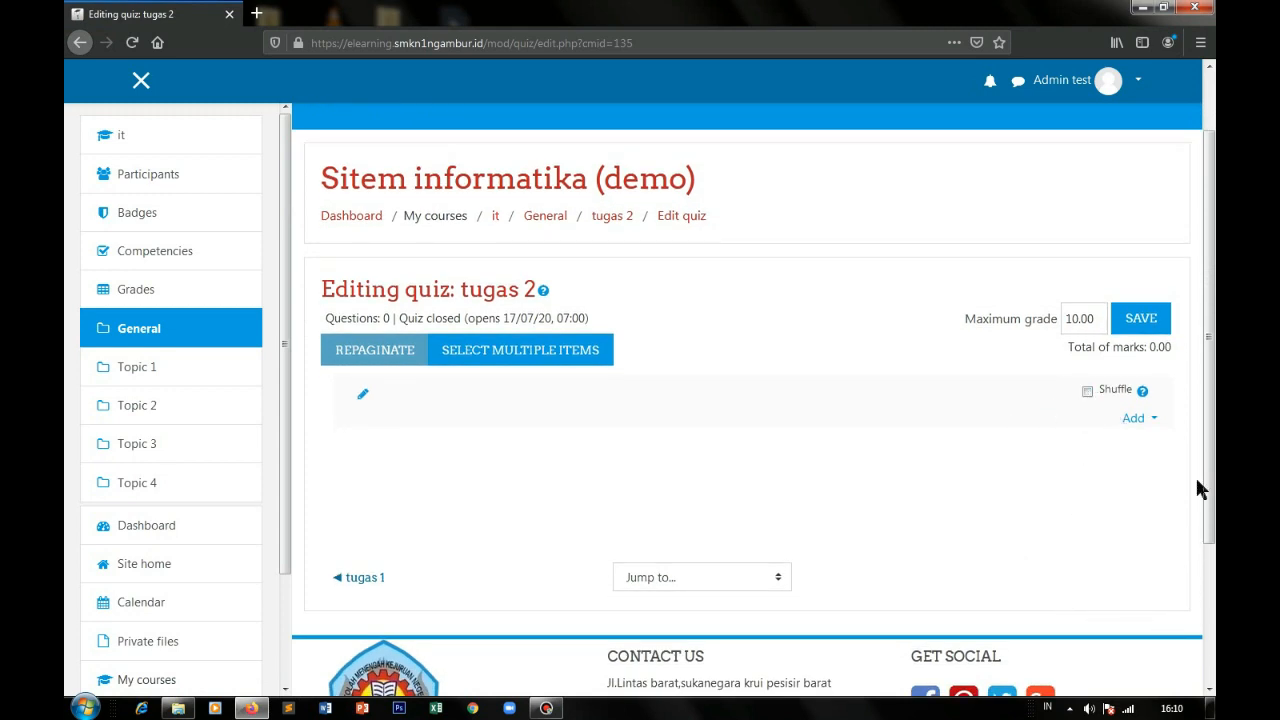
Step: Add all questions of the unnamed course category from the question bank to tugas 2 and check the quiz's question list
left_click(1155, 421)
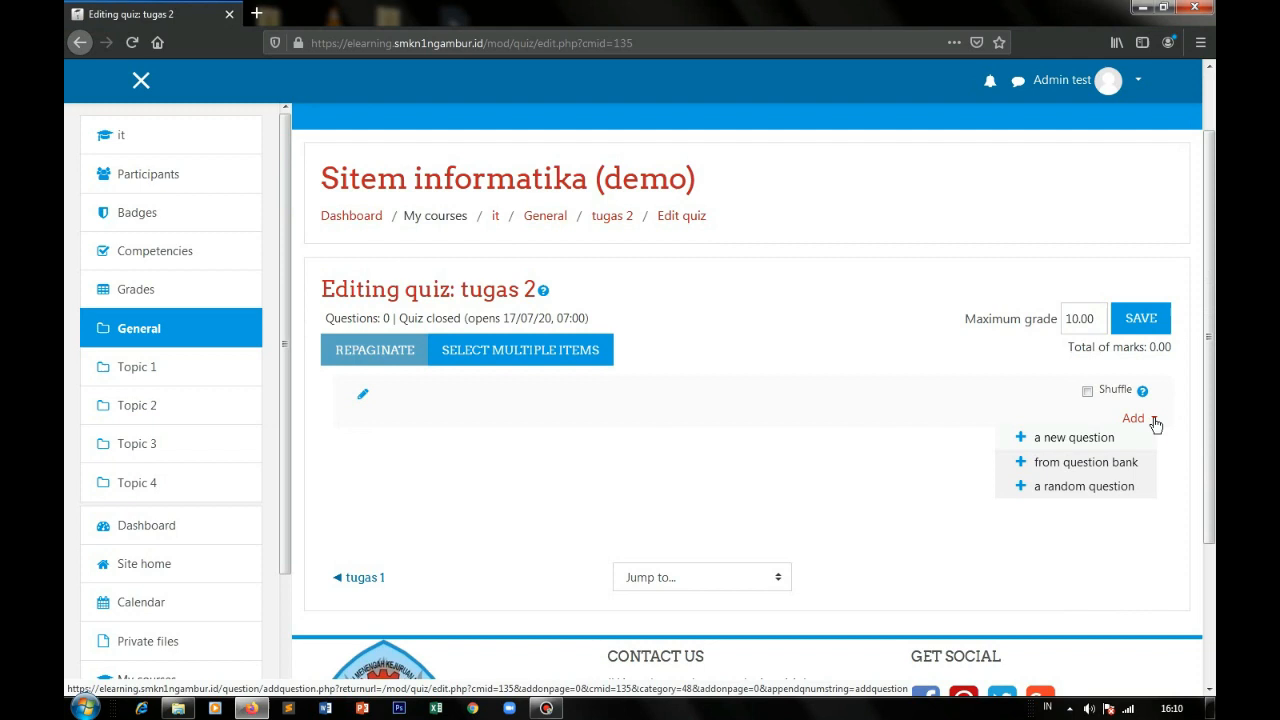
left_click(1046, 461)
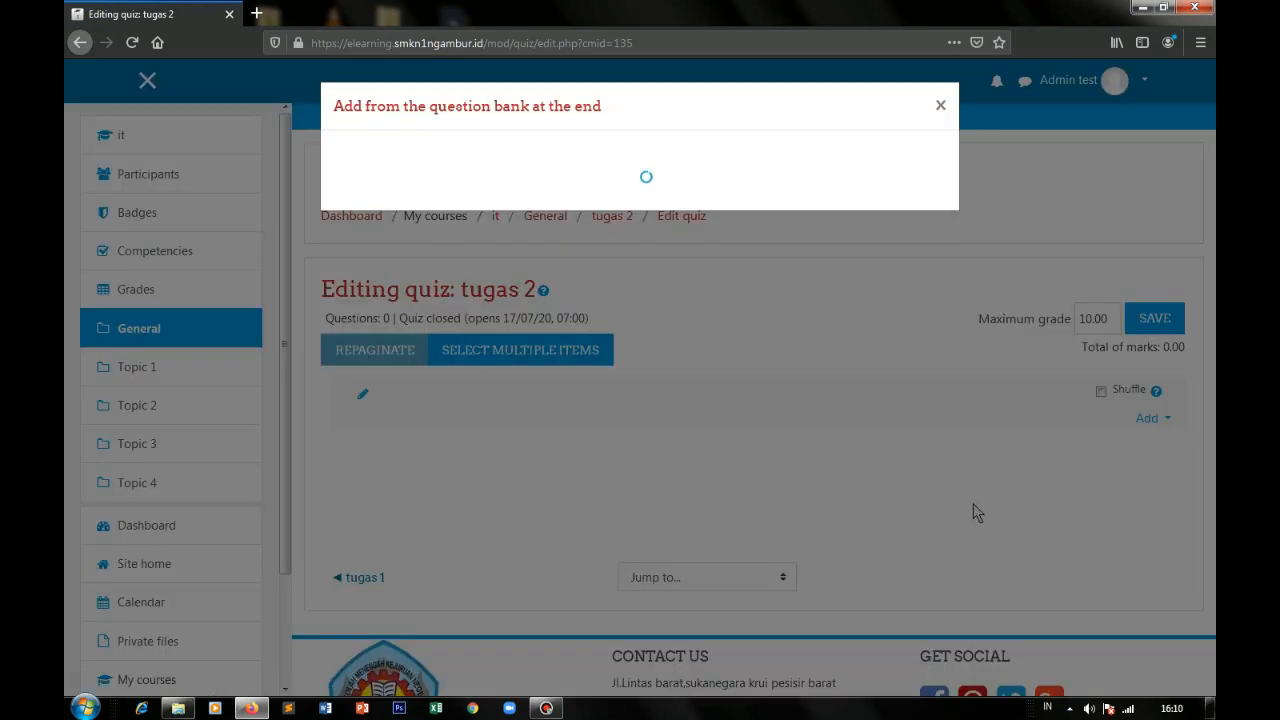
left_click(522, 156)
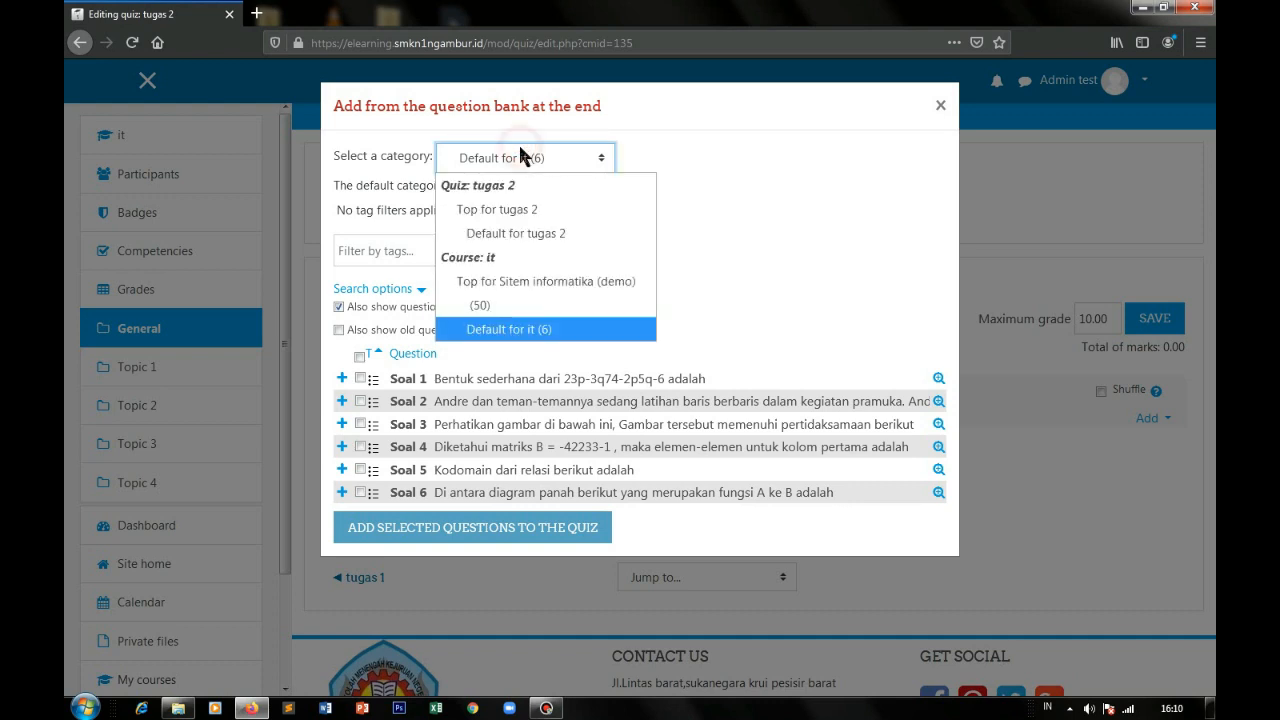
left_click(485, 308)
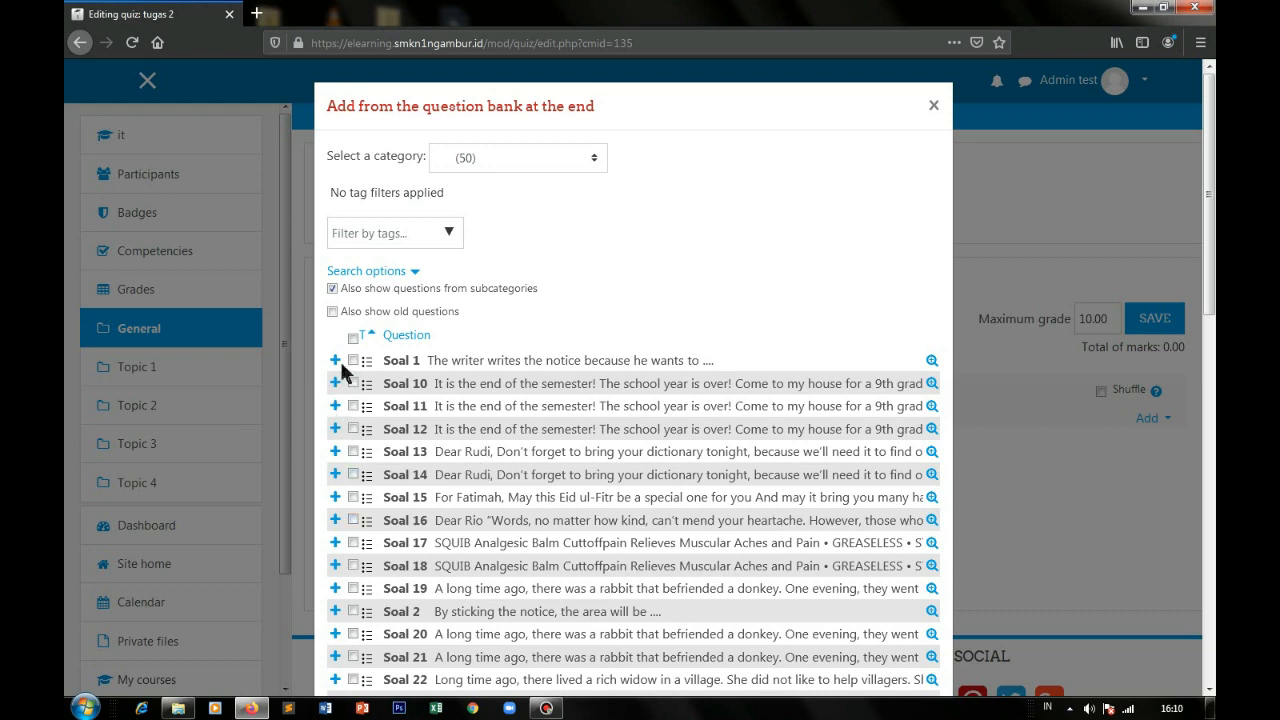
left_click(351, 340)
scroll(408, 474, "down", 3)
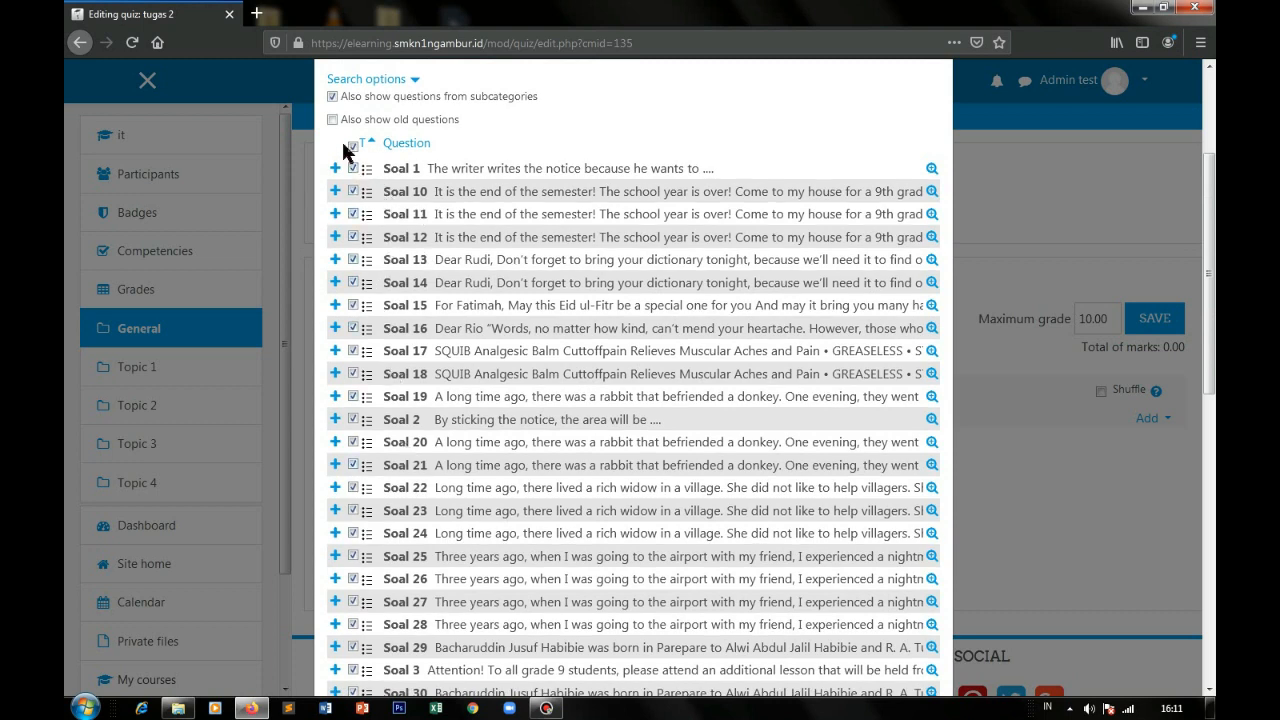
scroll(443, 360, "down", 7)
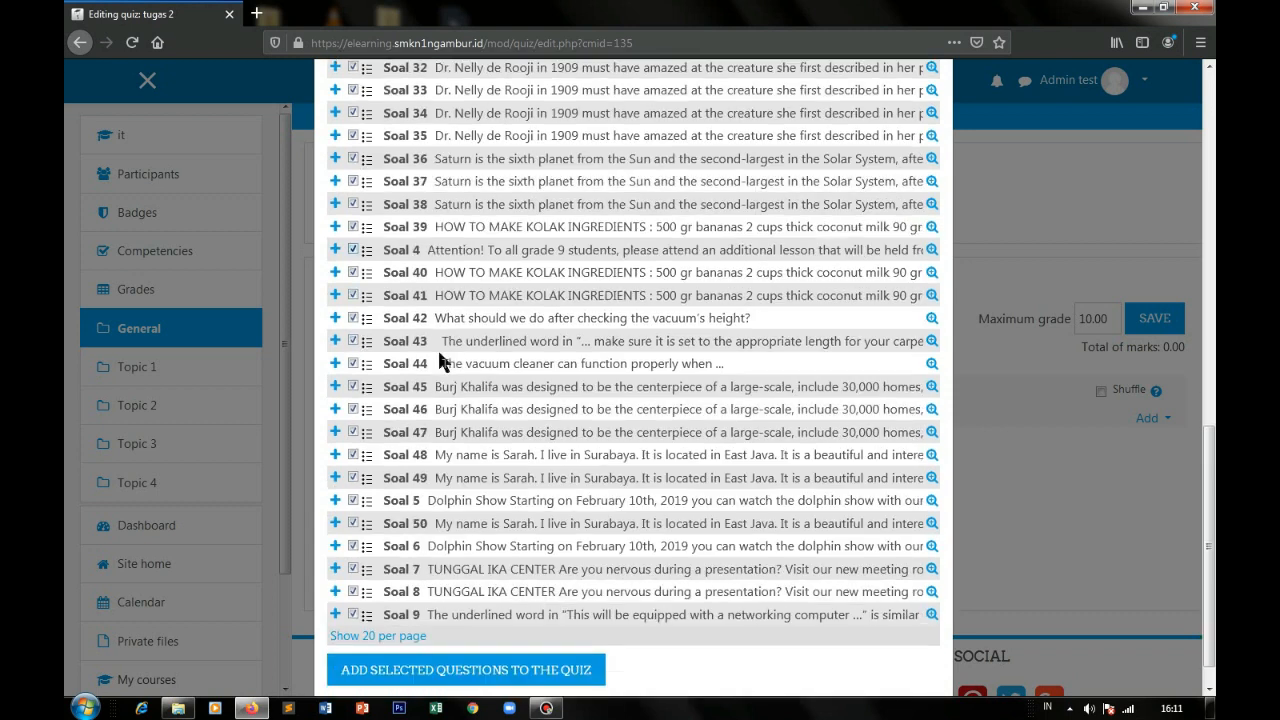
left_click(482, 648)
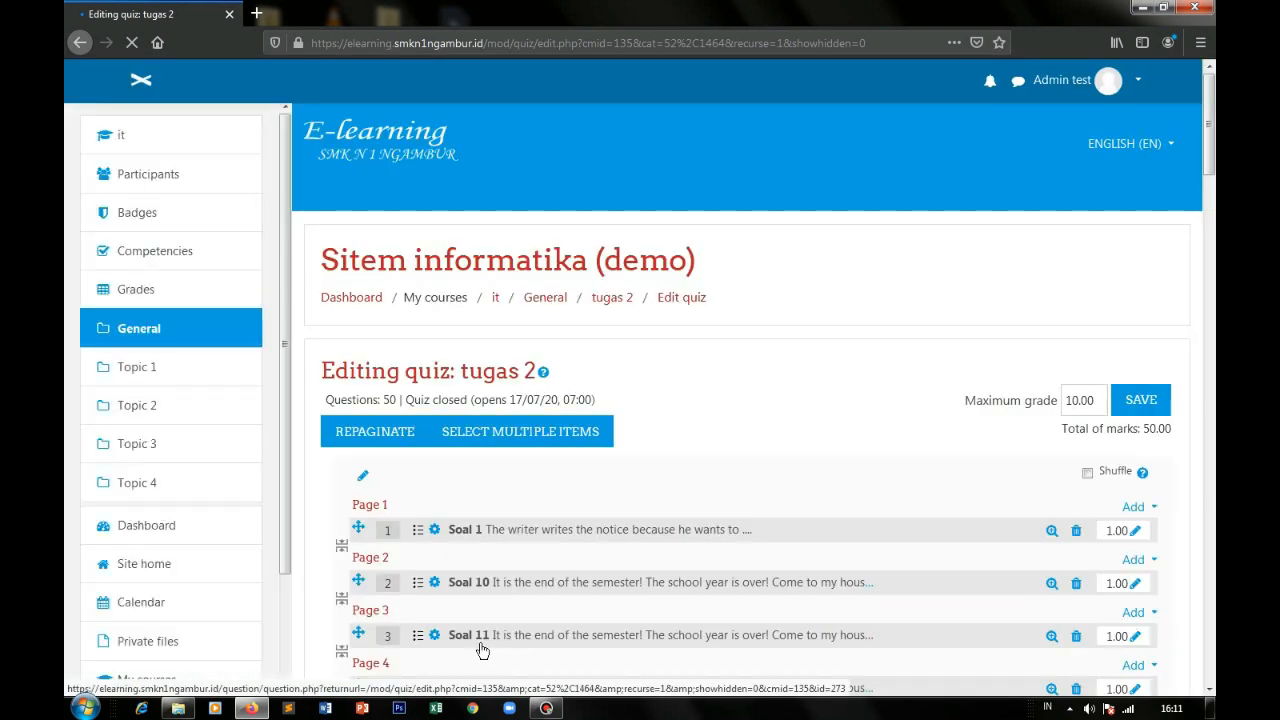
scroll(750, 480, "down", 5)
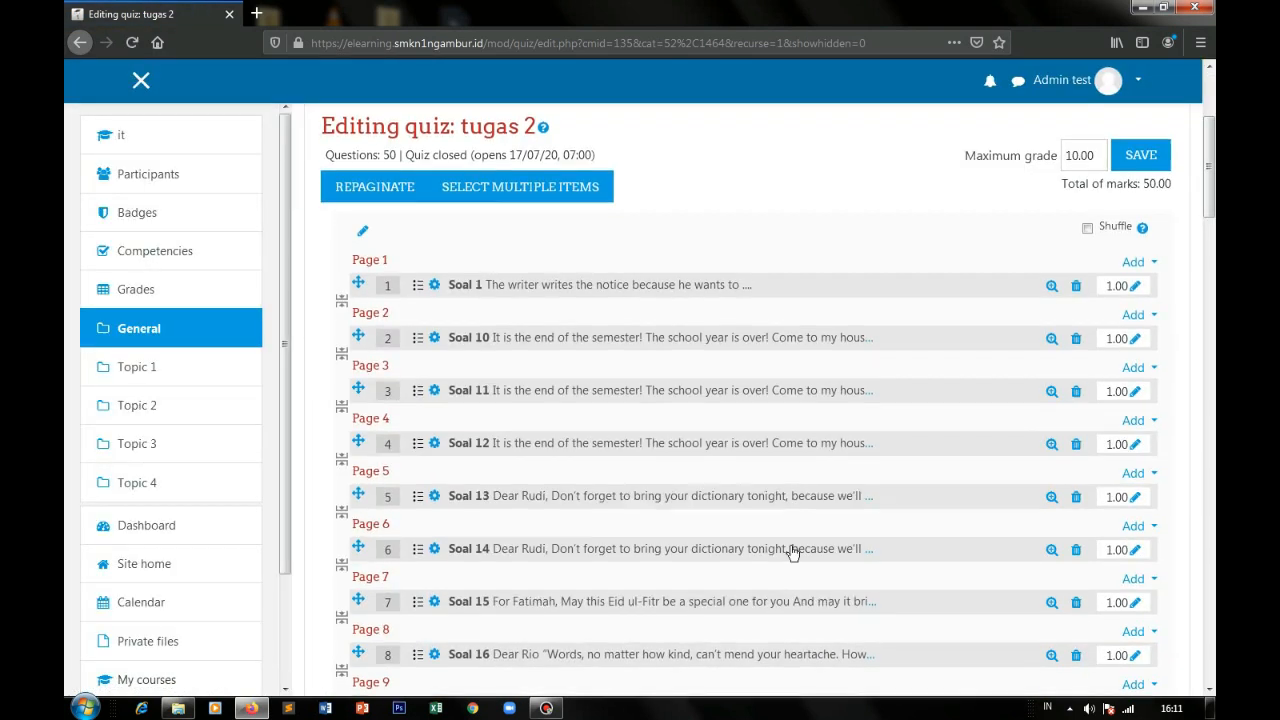
Step: Start a preview attempt of the quiz tugas 2 from the course page and look over its first question and quiz navigation
left_click(126, 137)
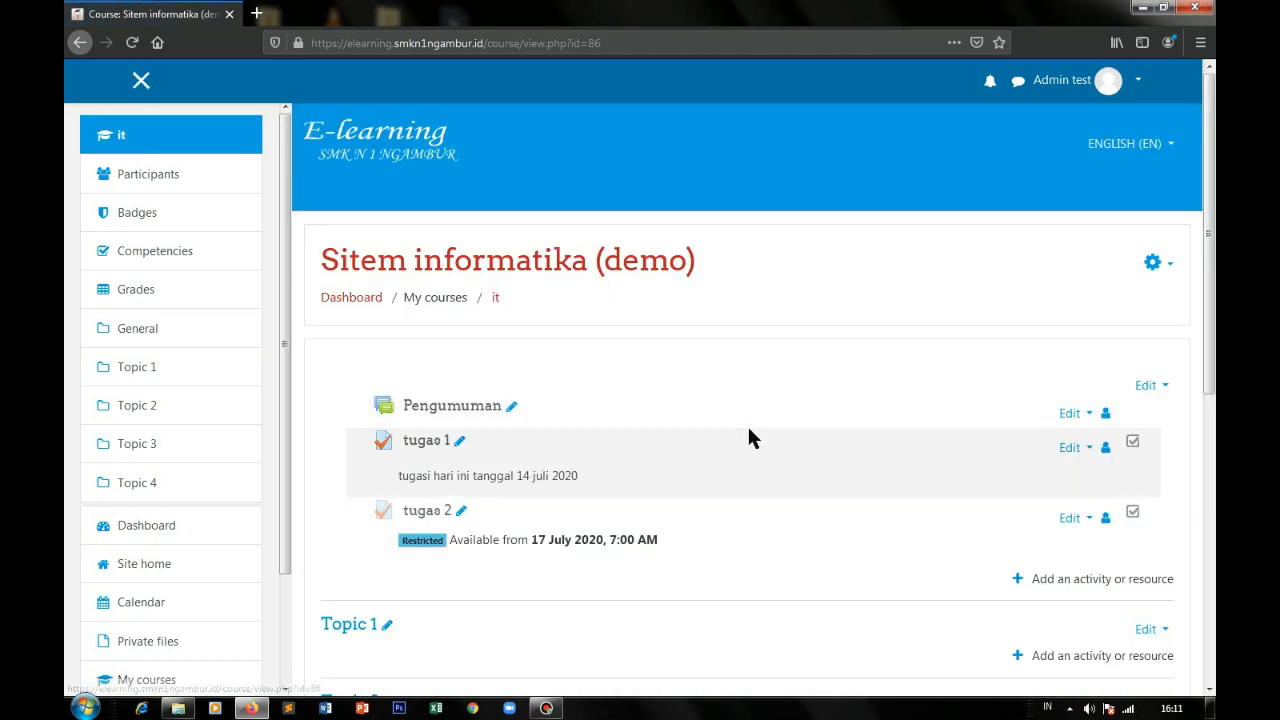
left_click(436, 512)
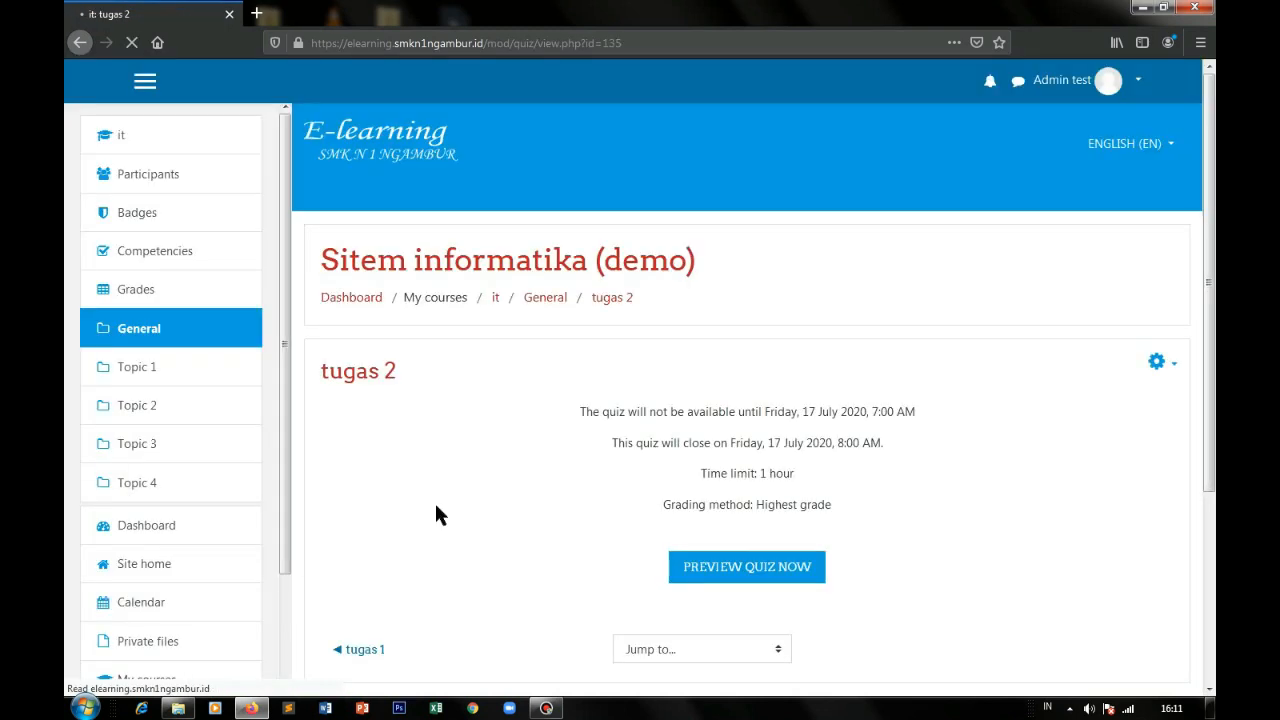
left_click(768, 564)
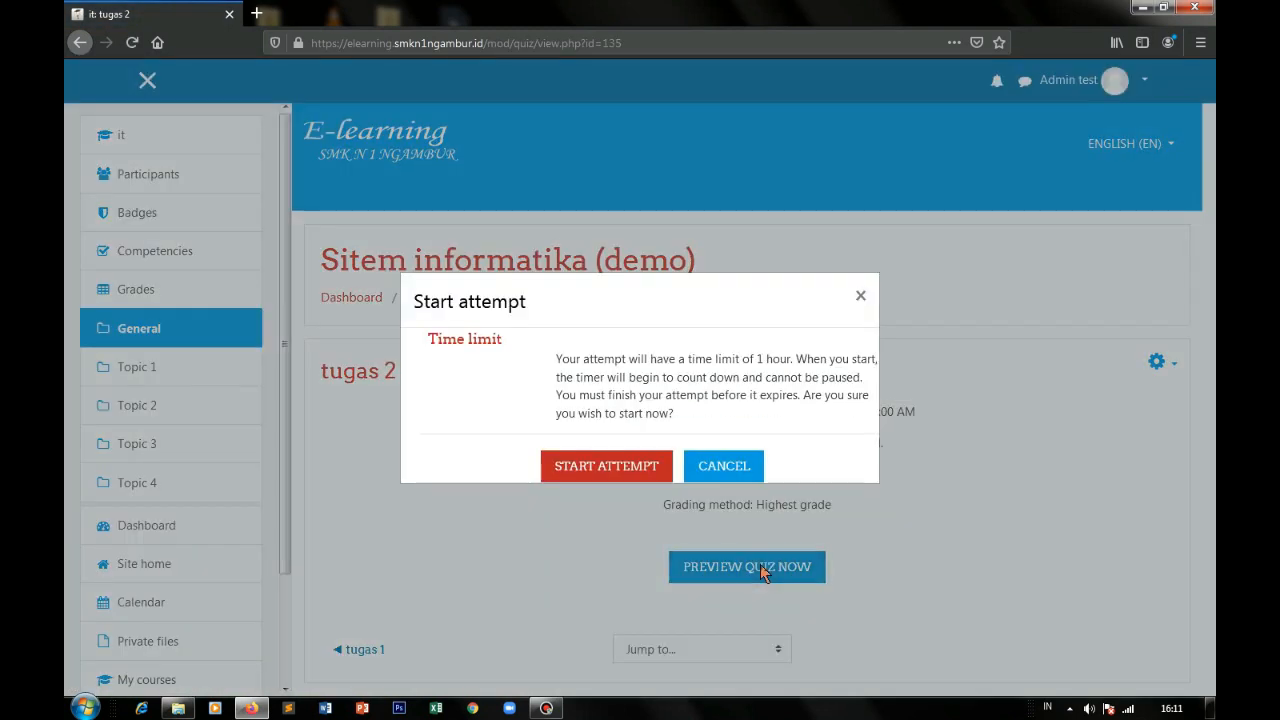
left_click(620, 470)
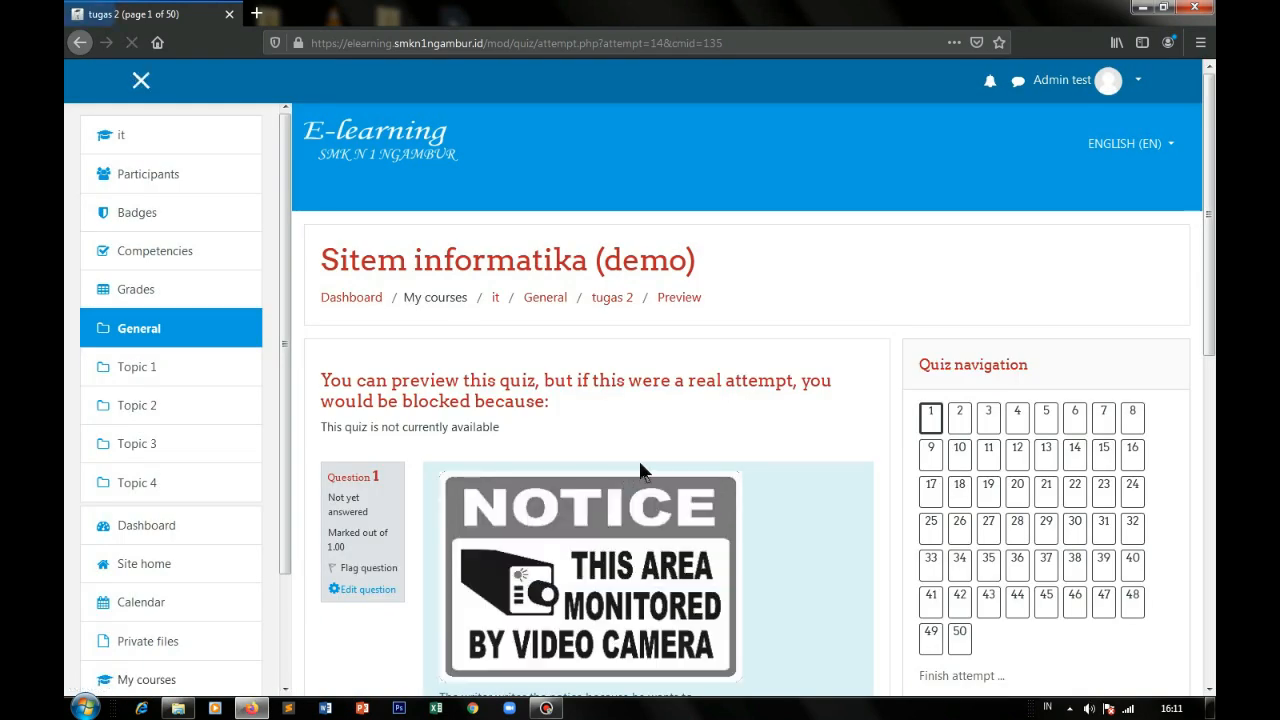
scroll(850, 360, "down", 3)
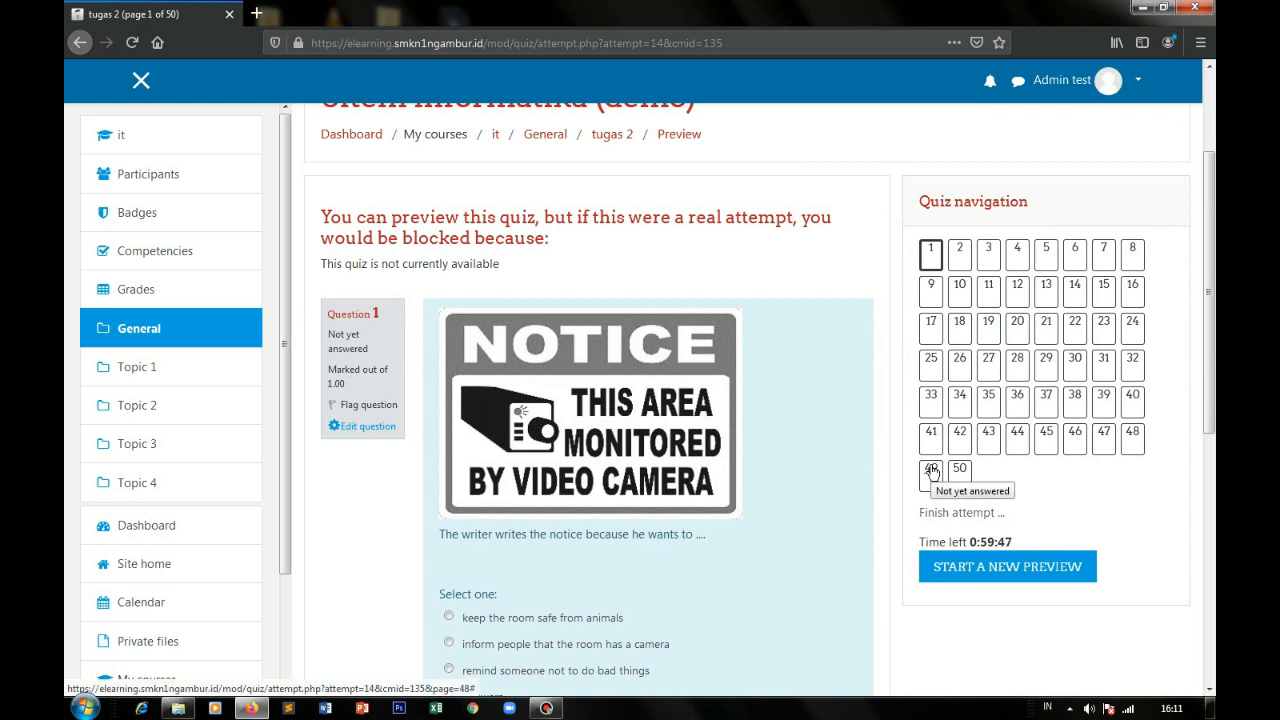
scroll(715, 550, "down", 3)
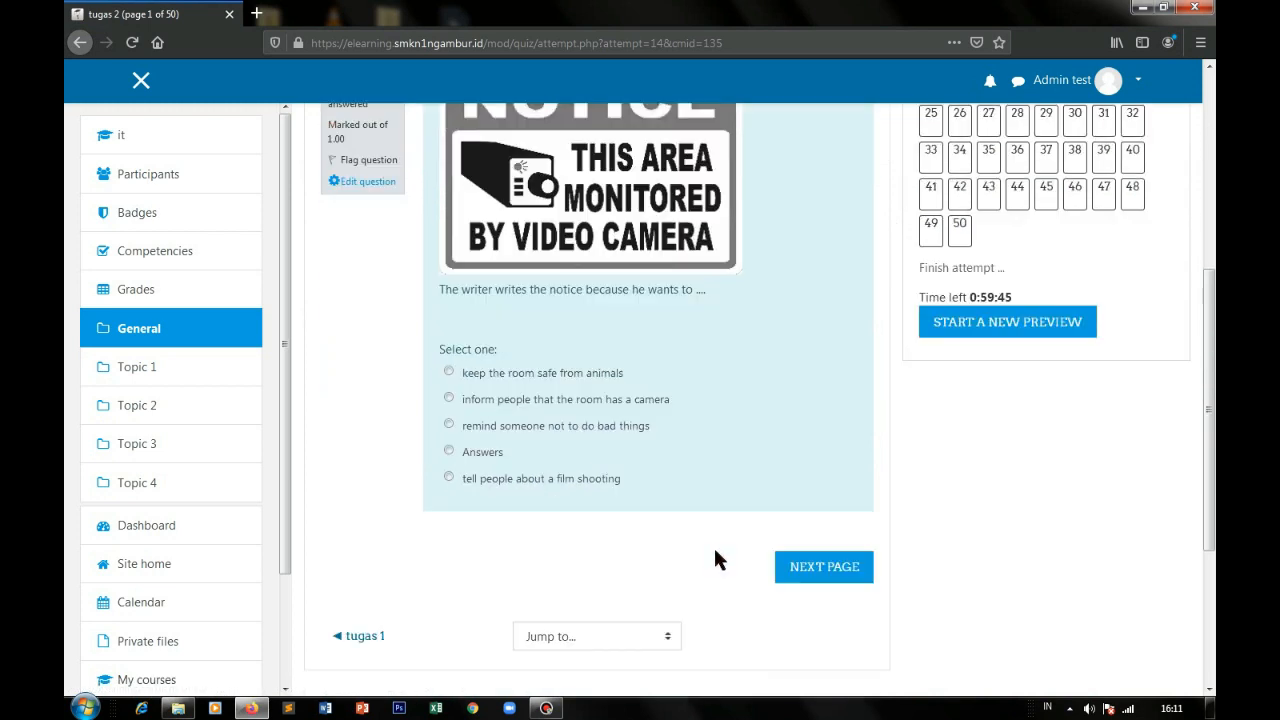
scroll(830, 505, "up", 3)
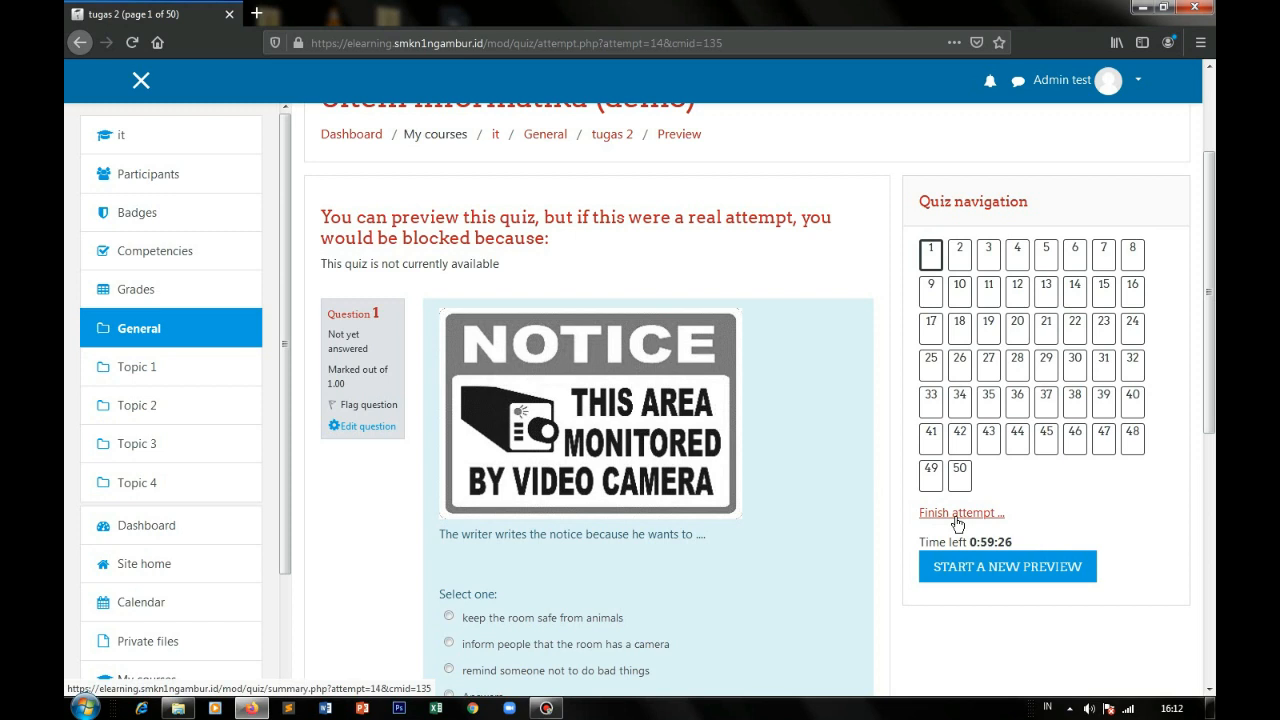
scroll(957, 524, "down", 3)
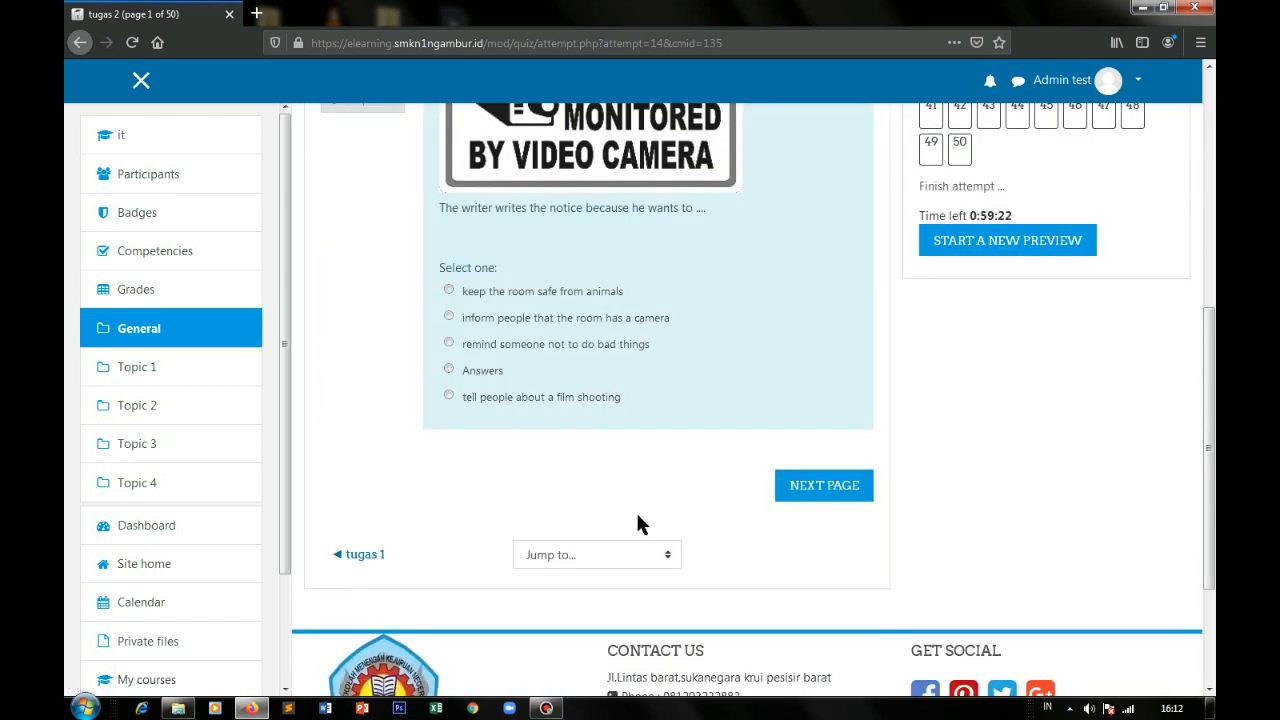
scroll(640, 522, "up", 3)
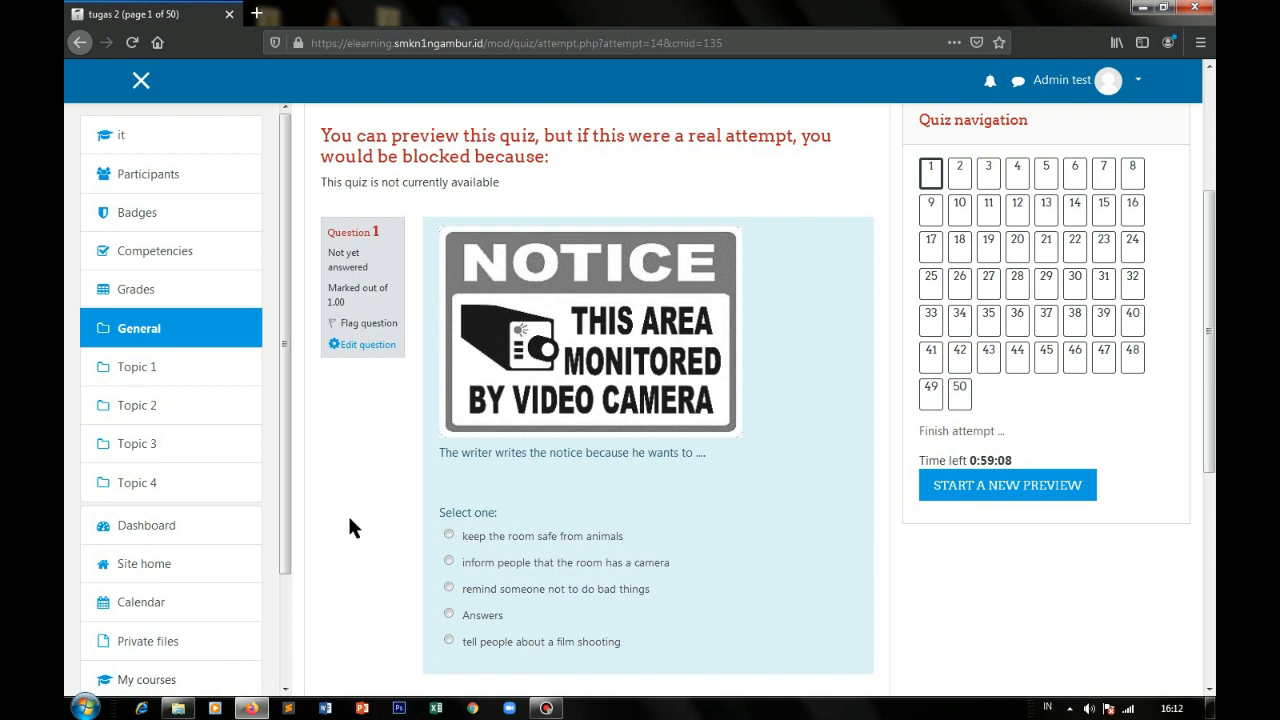
mouse_move(252, 709)
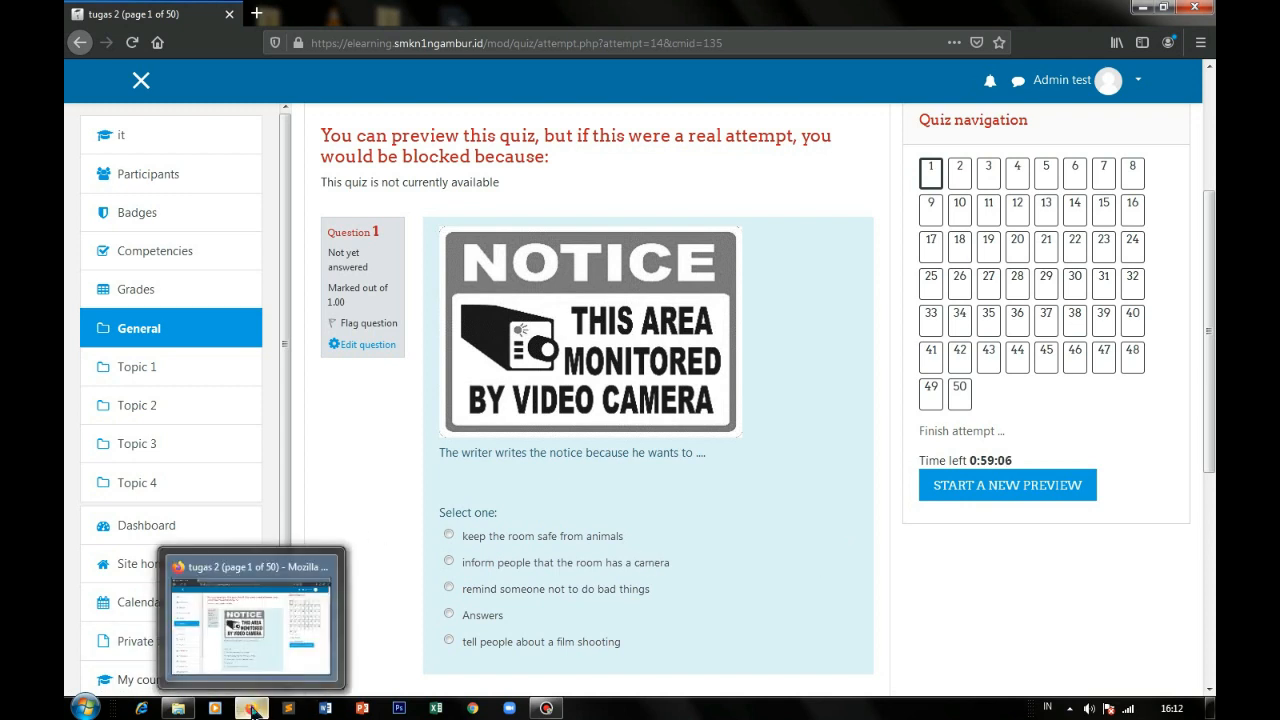
left_click(546, 708)
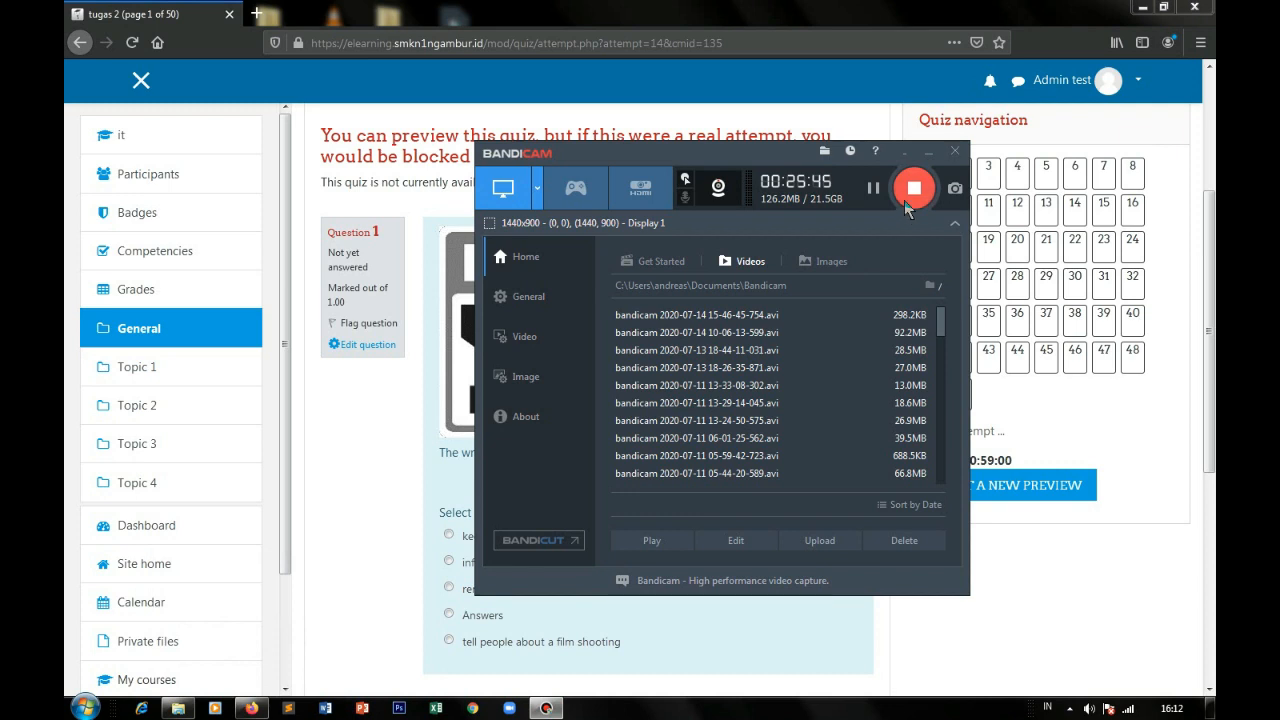